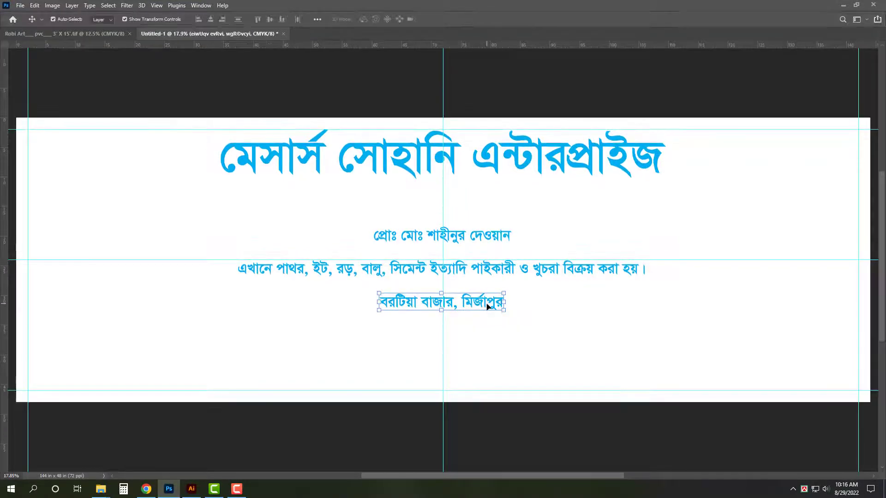
Append ', টাঙ্গাইল।' and the shop's mobile number to the address line, then commit
double_click(487, 306)
click(485, 301)
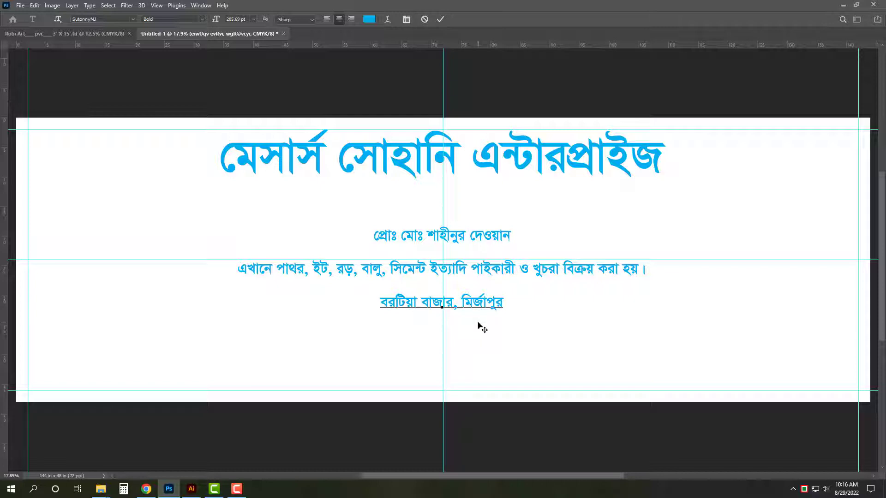
key(ctrl+a)
key(End)
text(, )
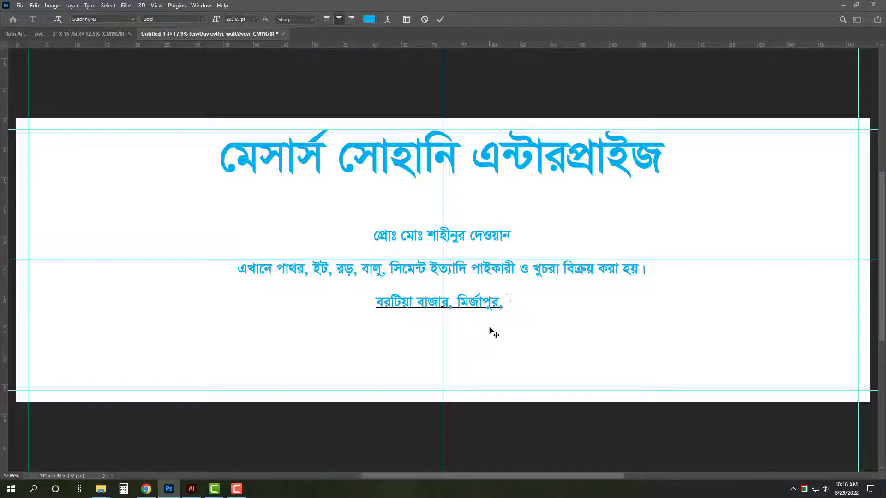
text(টাঙ)
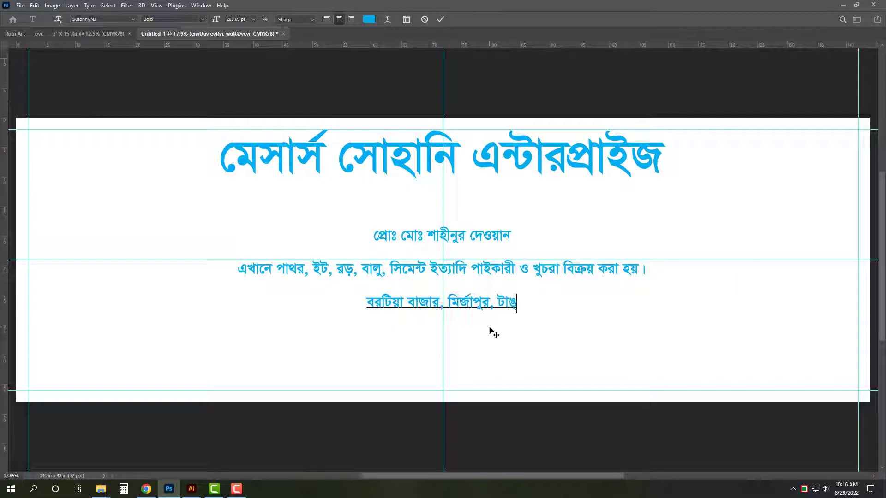
text(্গা)
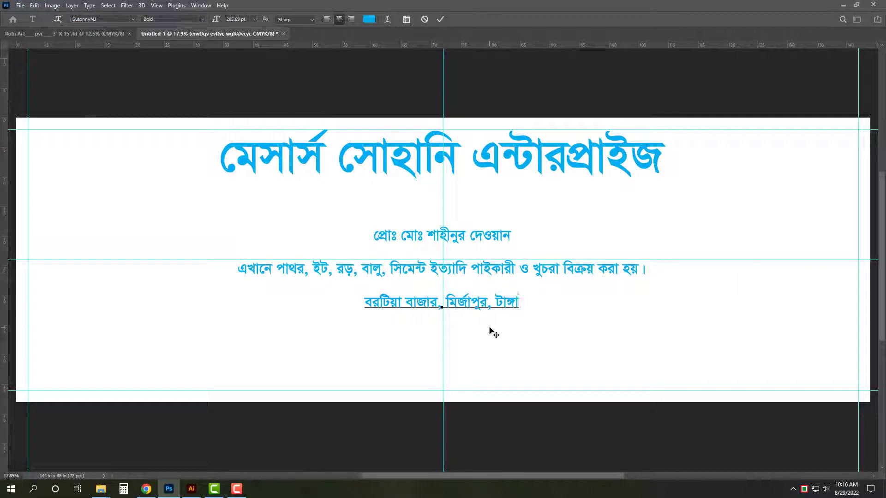
text(ই)
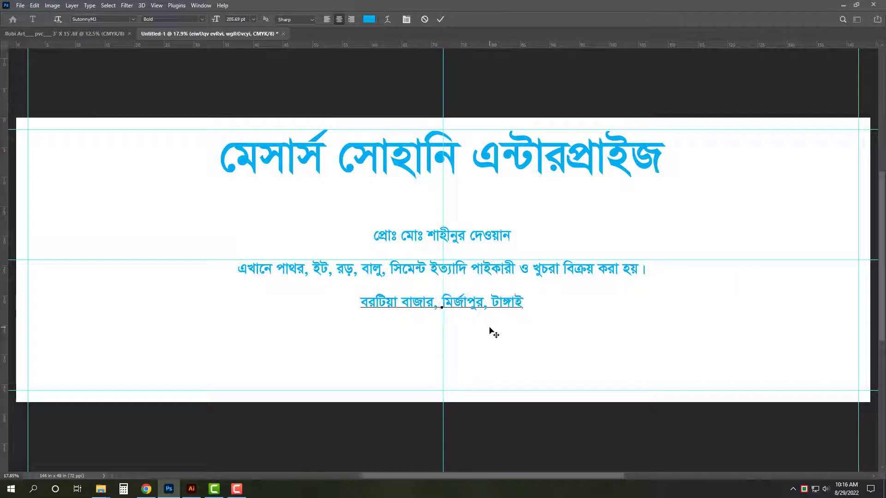
text(ল। )
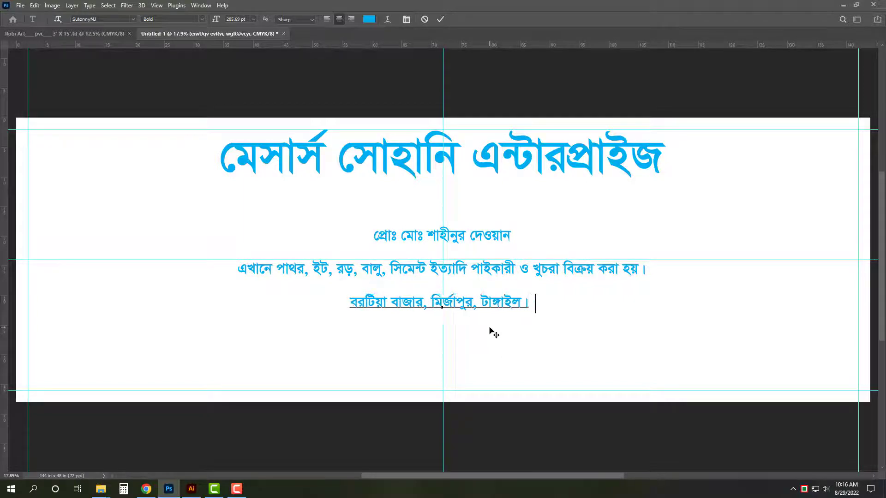
text(ে)
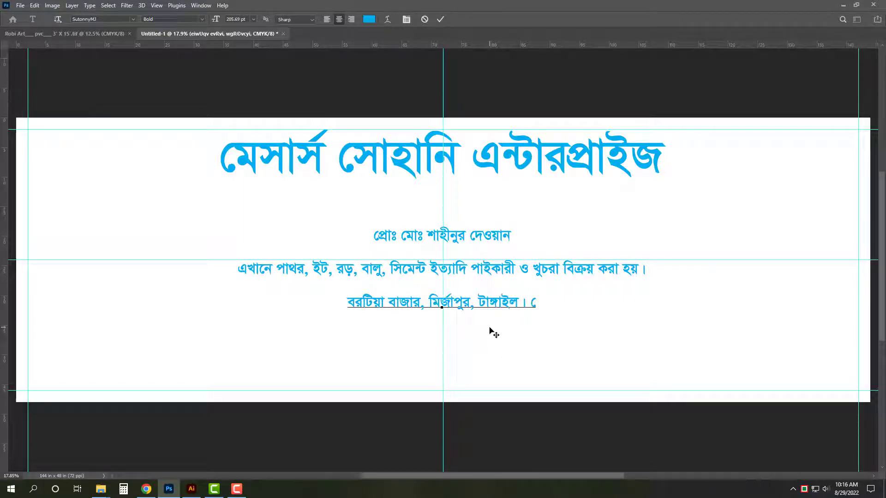
text(মাবাঃ)
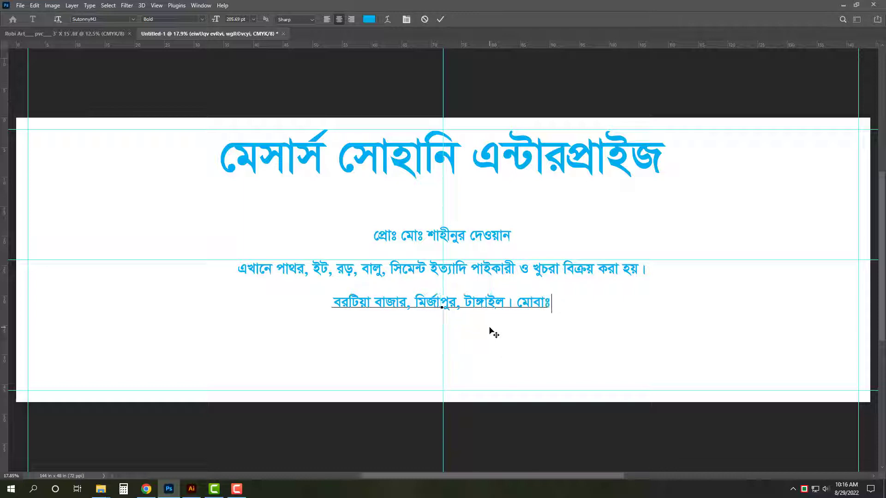
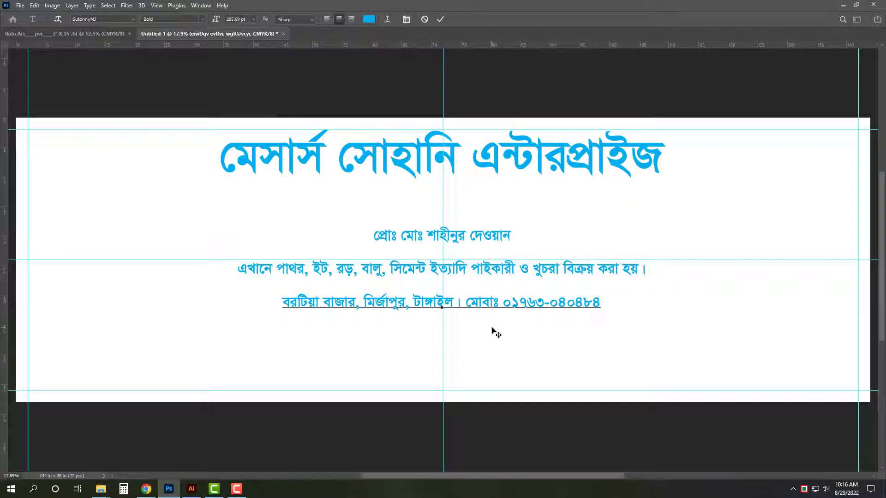
key(Escape)
Move the address line down to the sign's bottom edge
key(v)
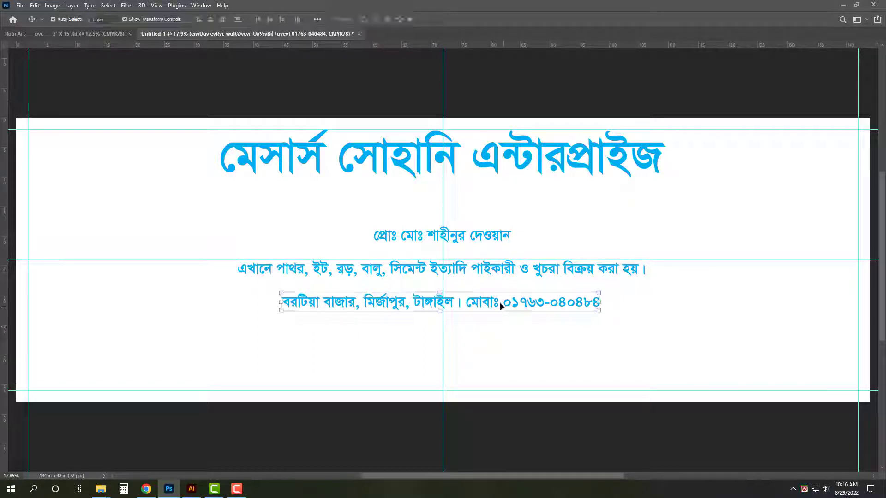
drag(499, 305, 492, 391)
click(500, 350)
key(ctrl+minus)
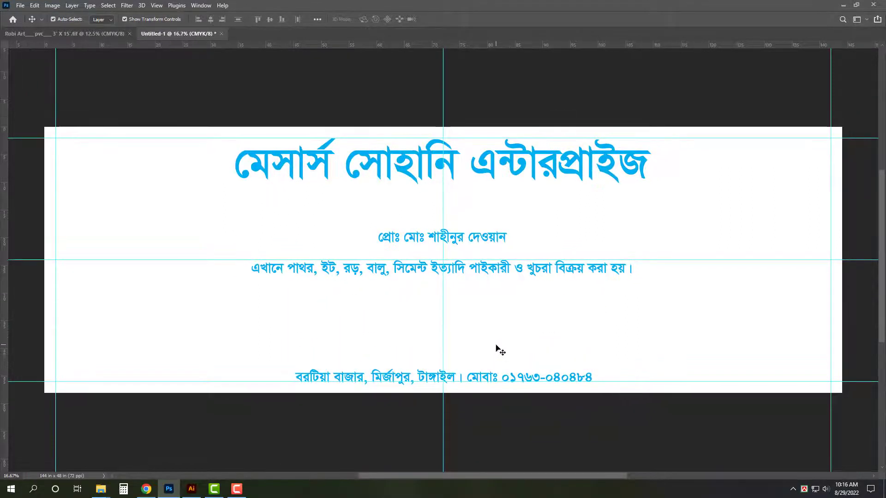
key(Tab)
Duplicate Layer 0 as a bottom strip and fill it with dark blue
click(849, 243)
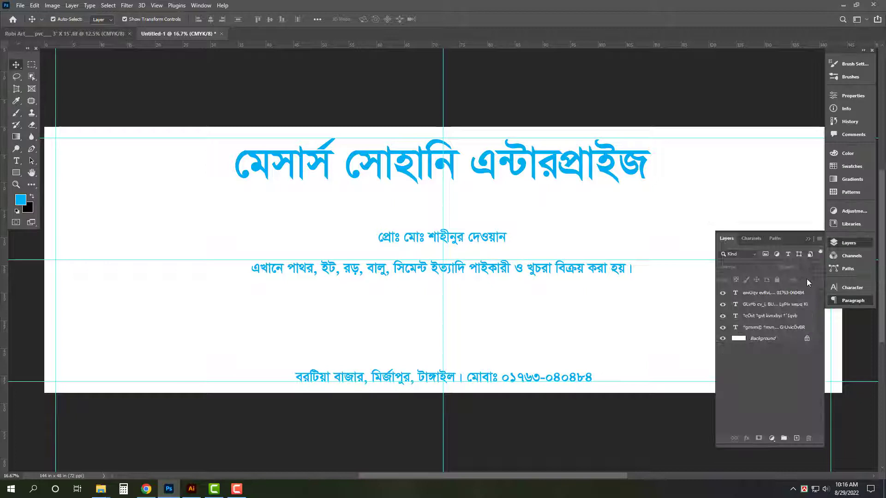
click(803, 350)
key(Tab)
drag(710, 245, 701, 428)
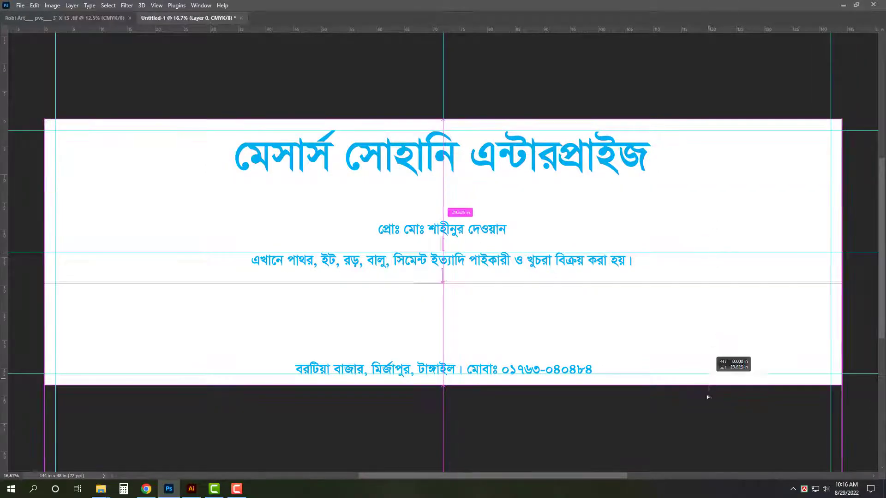
key(Tab)
click(27, 208)
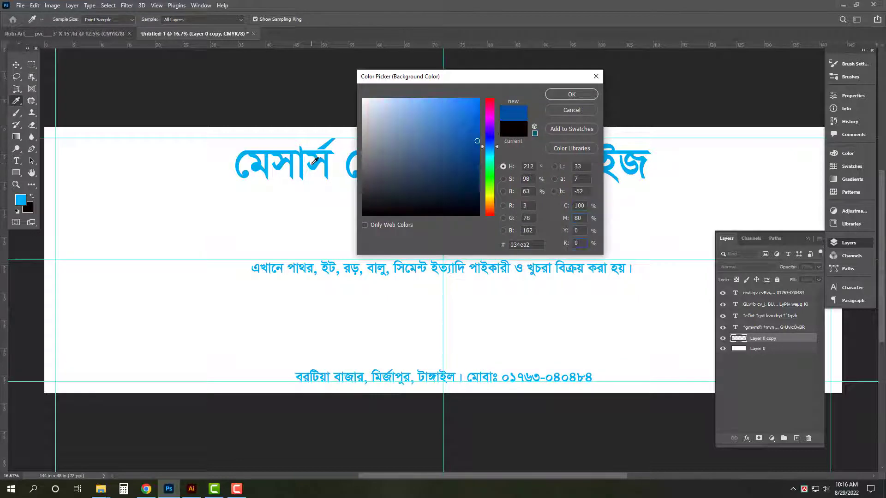
key(Return)
key(ctrl+BackSpace)
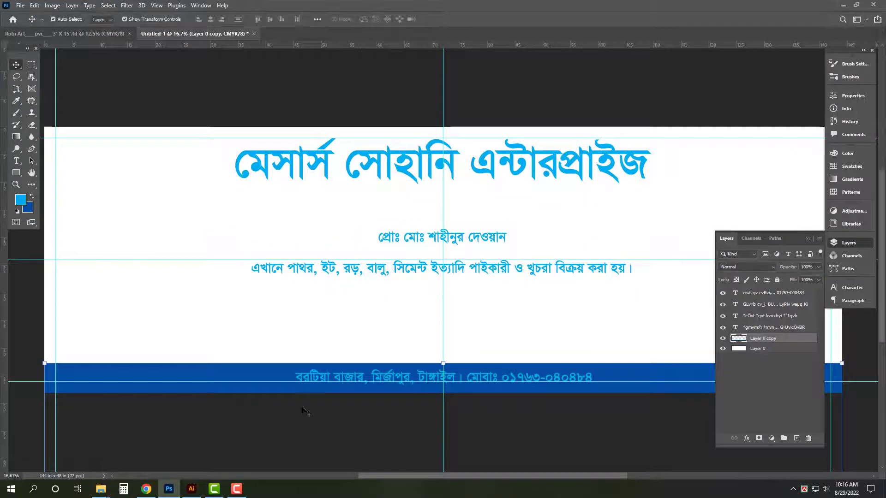
Make the address text white and fit the whole sign in the window
click(352, 381)
click(30, 210)
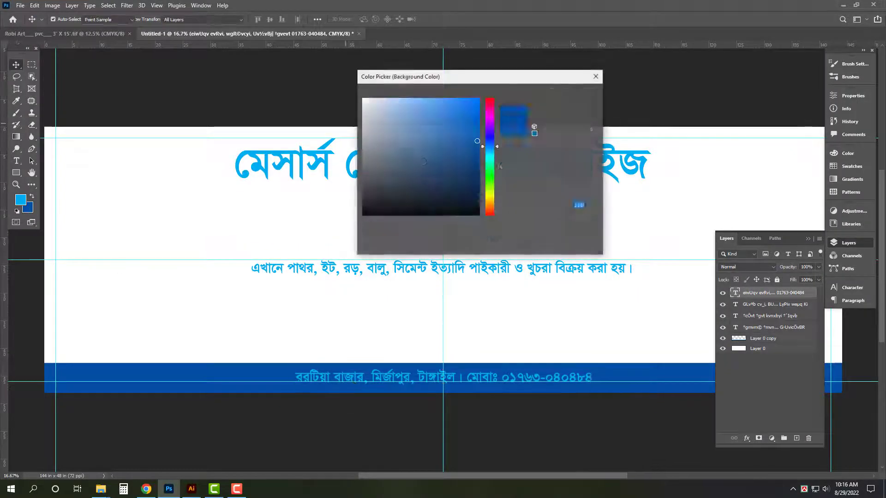
key(Return)
key(ctrl+BackSpace)
key(Tab)
key(ctrl+0)
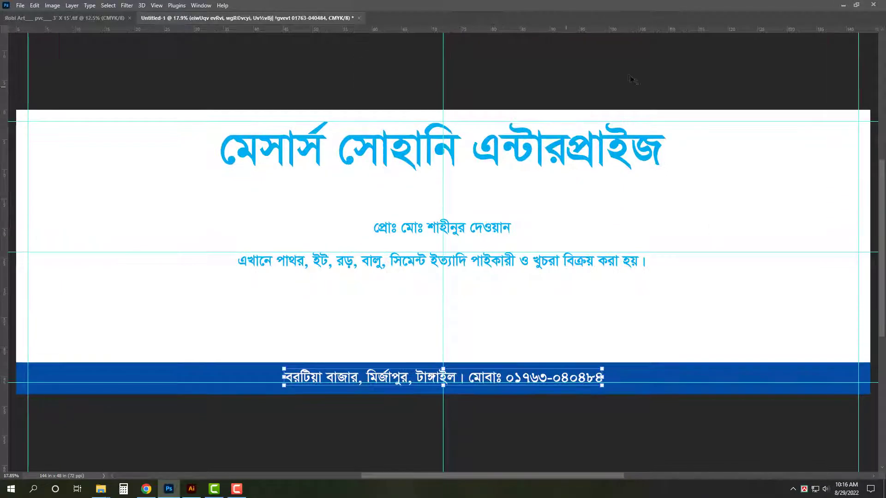
click(636, 77)
Shift the product-list line, proprietor line and shop-name title further down the sign
drag(545, 261, 544, 330)
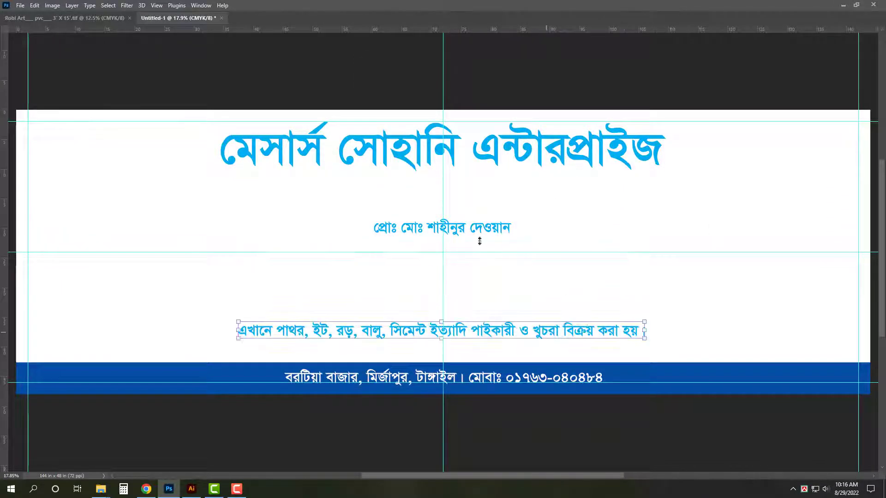
drag(490, 231, 489, 287)
click(516, 153)
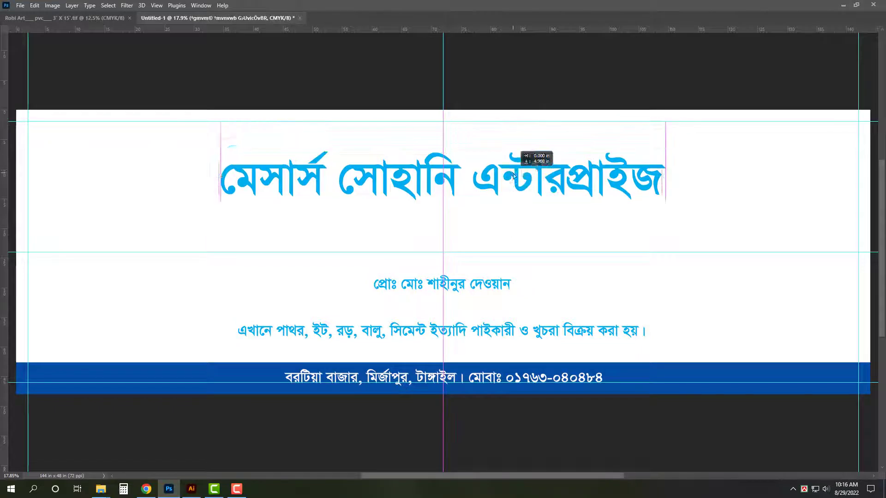
drag(515, 153, 514, 182)
key(Tab)
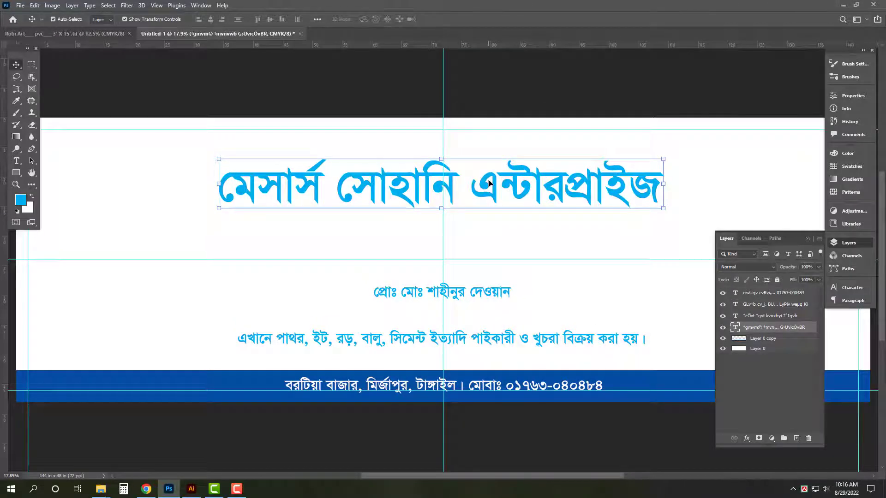
key(Tab)
click(469, 64)
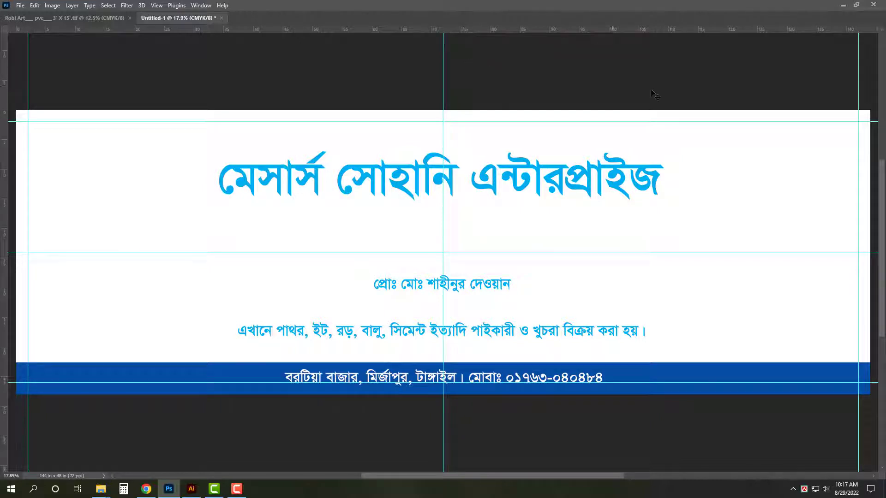
Check the document info readout, then select the shop-name title
key(Tab)
key(ctrl+a)
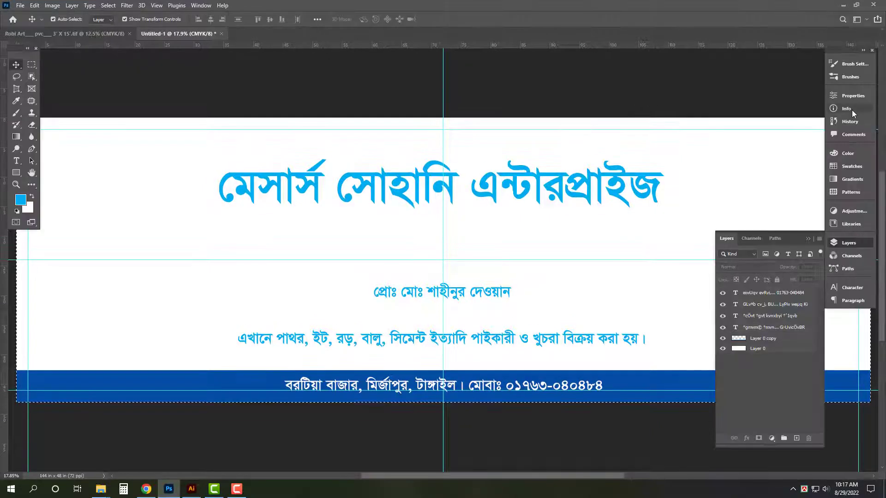
click(851, 110)
key(Tab)
key(ctrl+d)
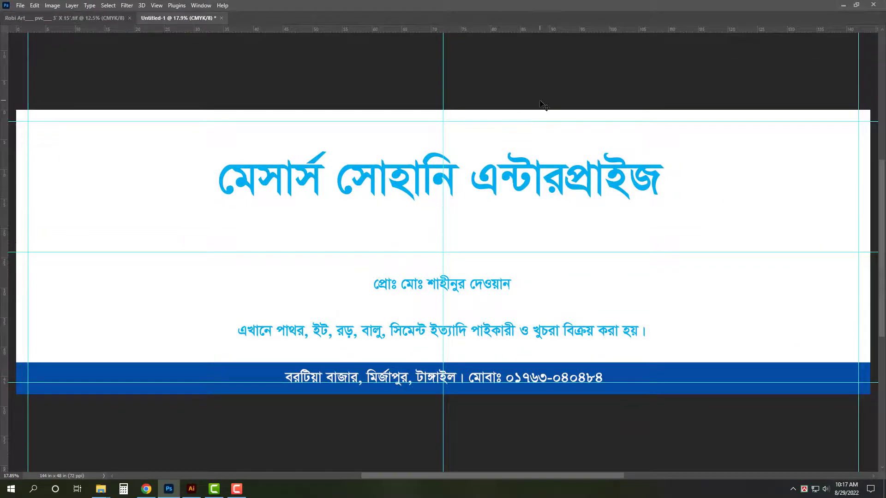
click(508, 185)
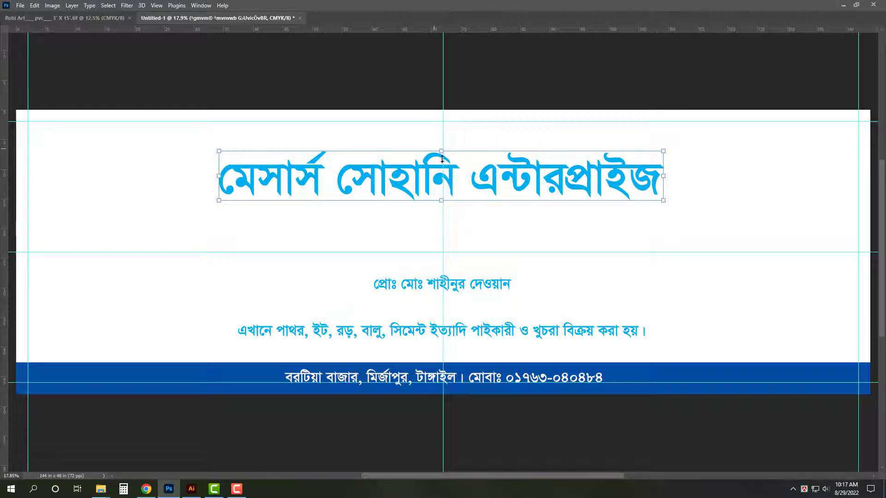
Set the shop-name headline font to Li Niladri Nodia
key(Tab)
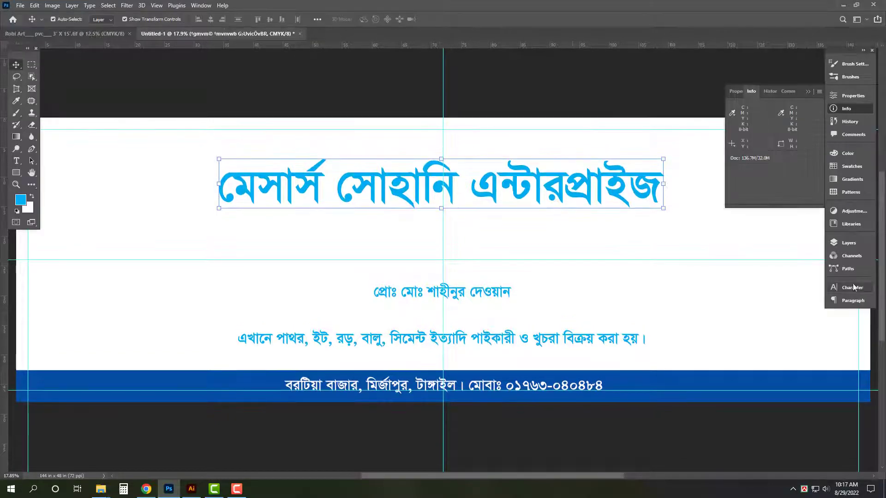
click(853, 287)
click(764, 300)
text(li)
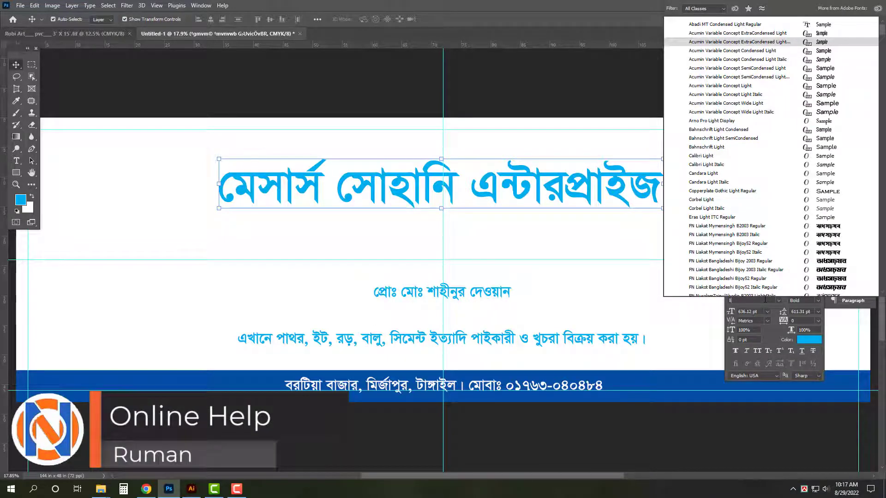
text( n)
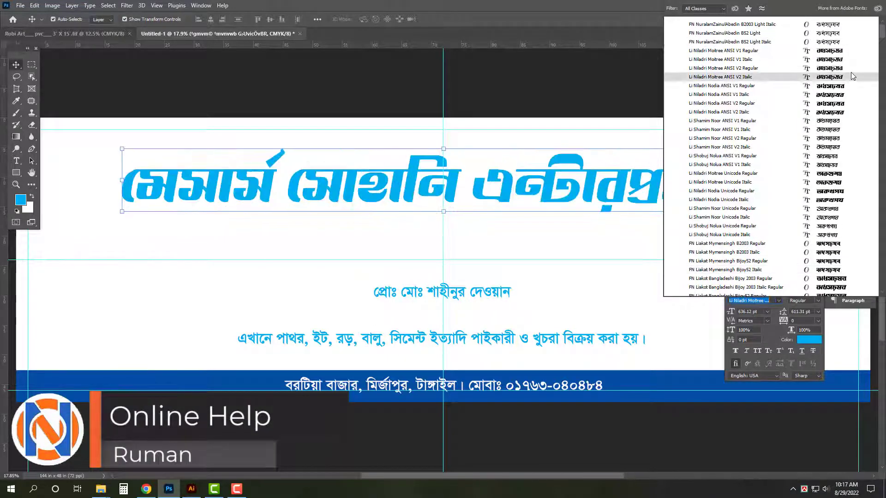
click(836, 104)
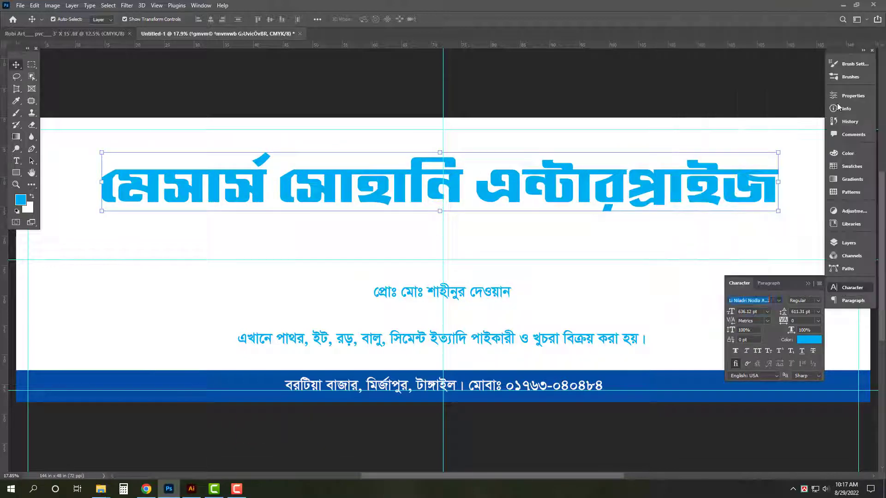
Colour the headline red instead of cyan and commit the text edit
click(810, 340)
click(465, 108)
key(Return)
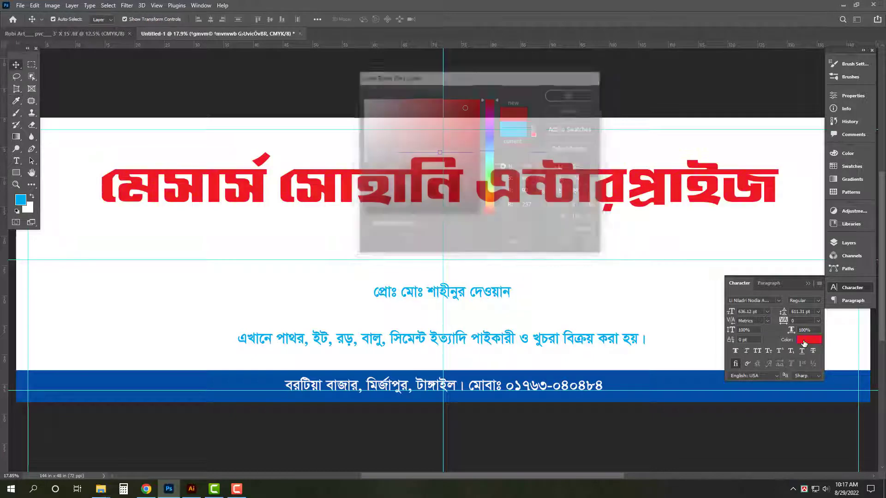
key(Tab)
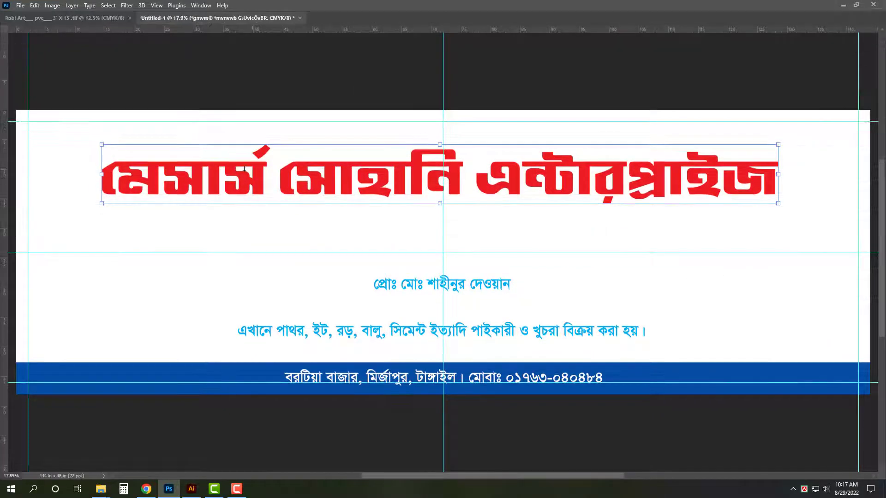
key(ctrl+Return)
drag(99, 177, 276, 179)
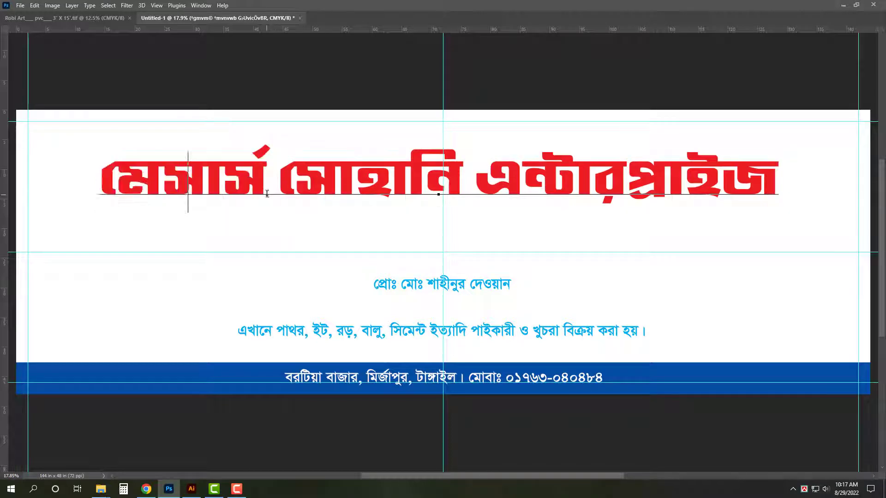
Remove the headline's first word and make a copy above it reading মেসার্স
key(BackSpace)
key(ctrl+Return)
drag(275, 189, 275, 149)
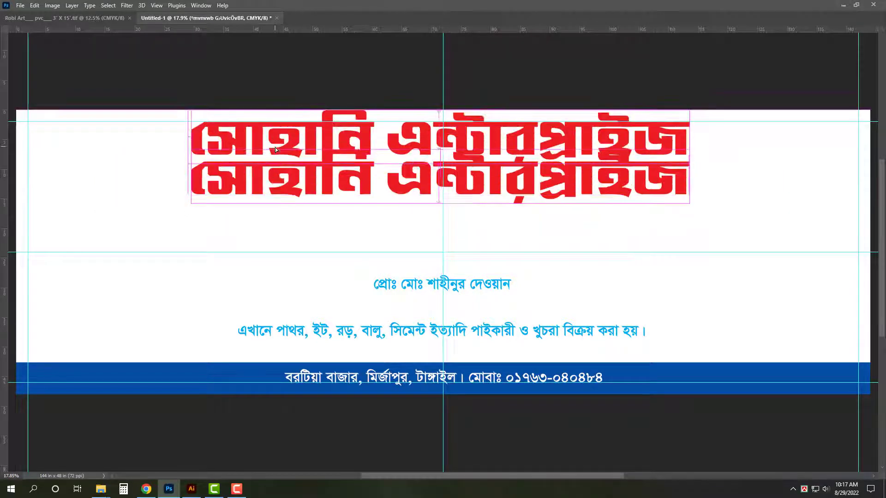
double_click(273, 151)
text(‡gmvm©)
key(ctrl+Return)
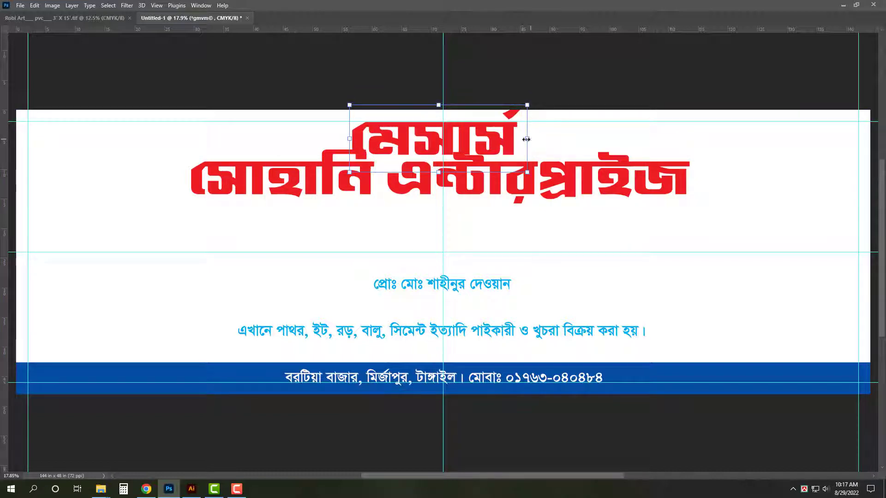
Scale মেসার্স down to a smaller size, then switch to Illustrator
mouse_move(520, 137)
mouse_down()
mouse_move(257, 159)
mouse_move(273, 145)
mouse_up()
key(Escape)
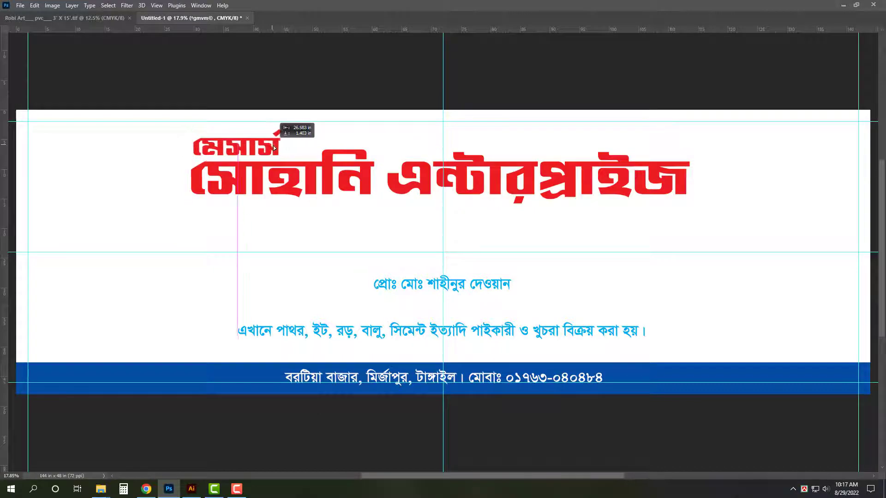
click(331, 94)
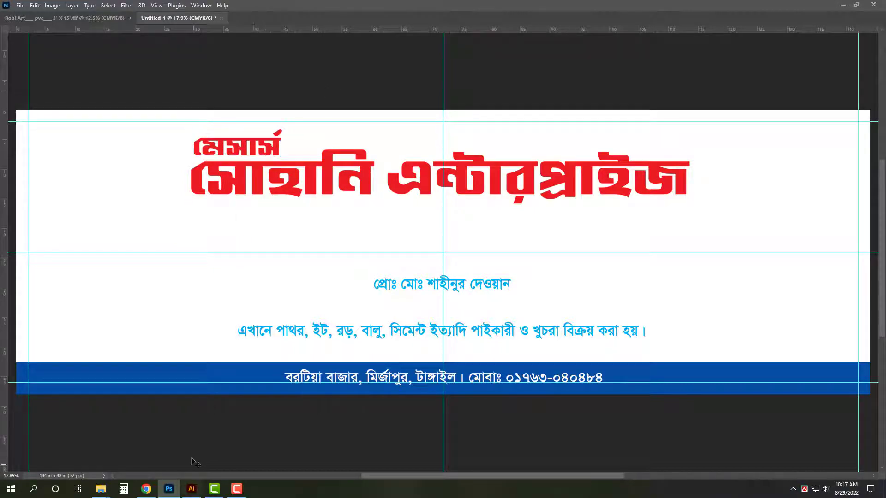
click(191, 489)
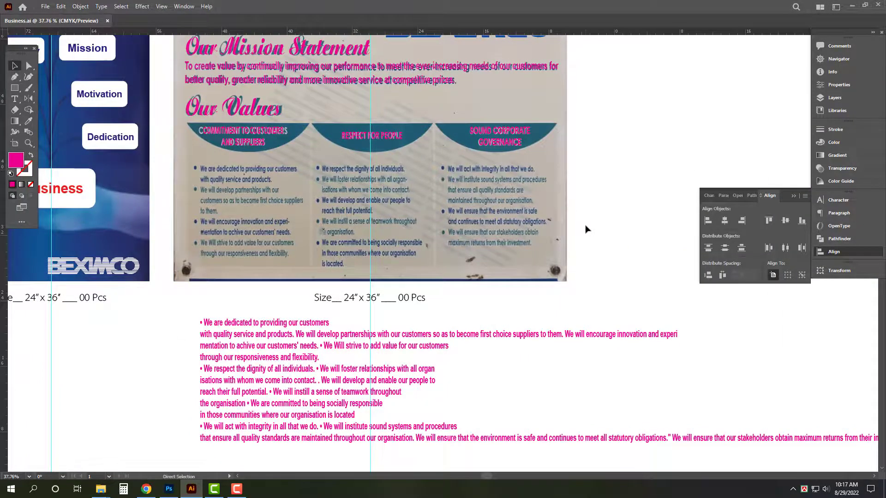
key(ctrl+o)
click(38, 112)
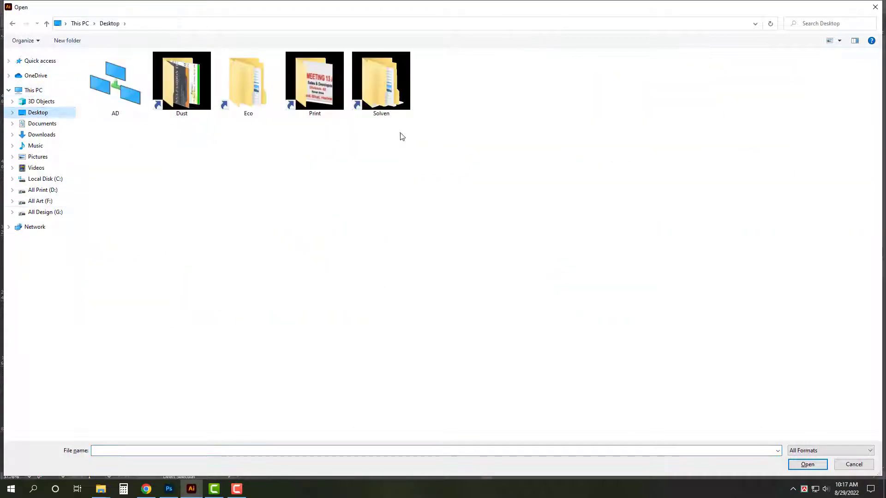
double_click(315, 81)
double_click(135, 271)
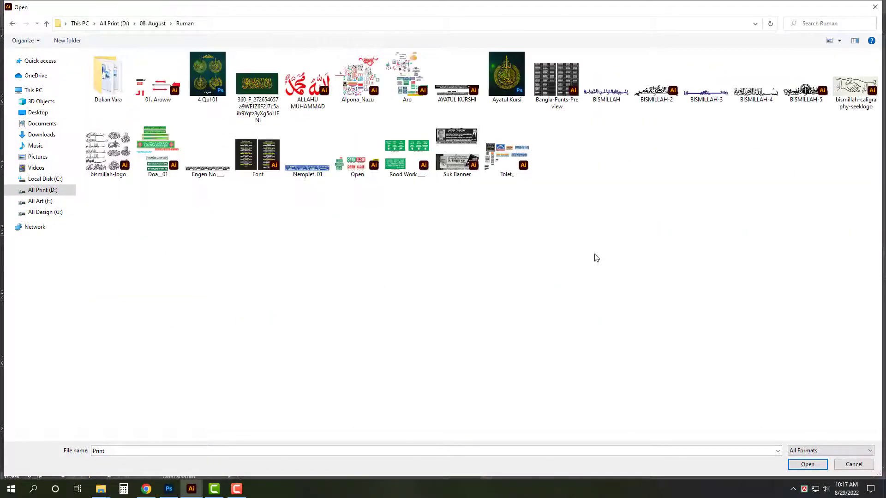
click(257, 154)
ctrl+click(556, 81)
key(Return)
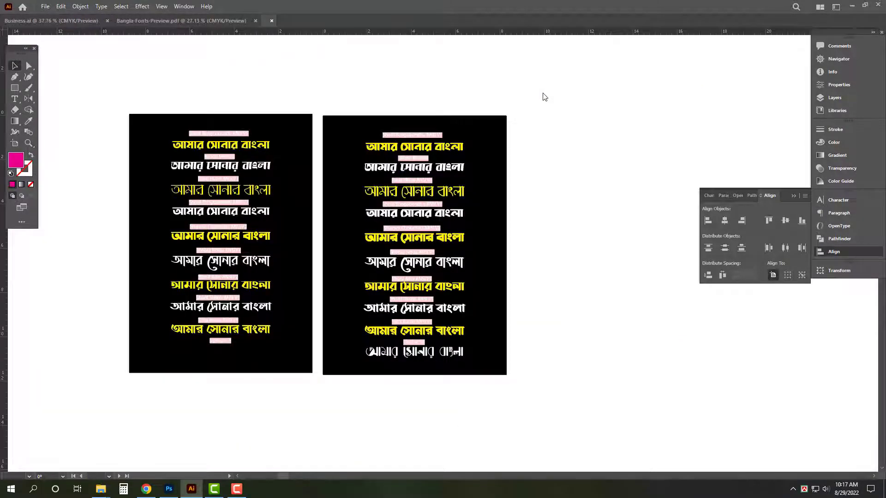
key(Tab)
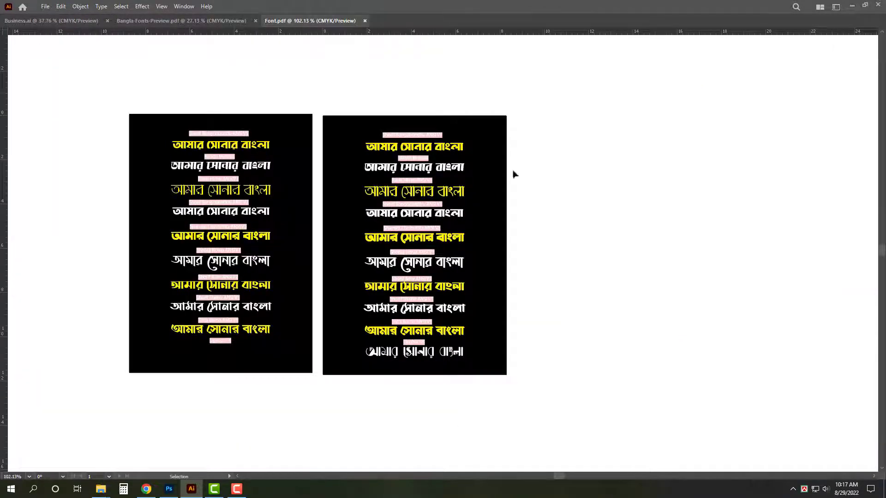
key(f)
key(z)
drag(192, 220, 267, 253)
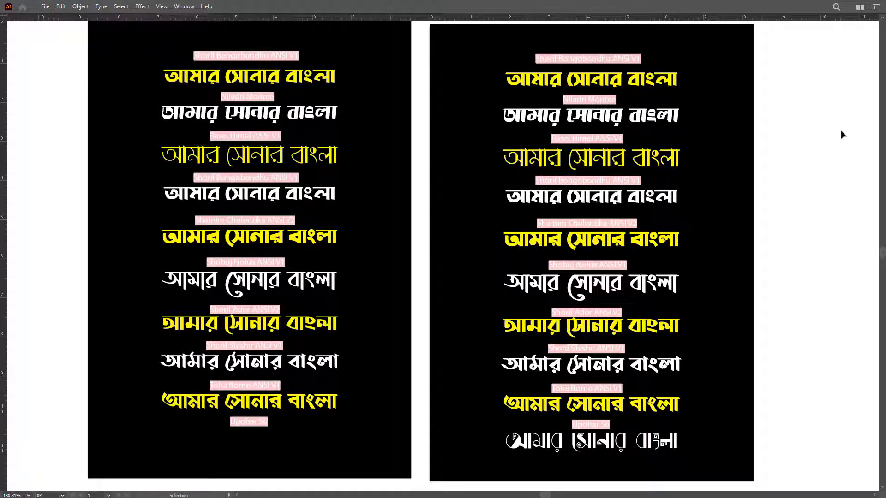
key(Tab)
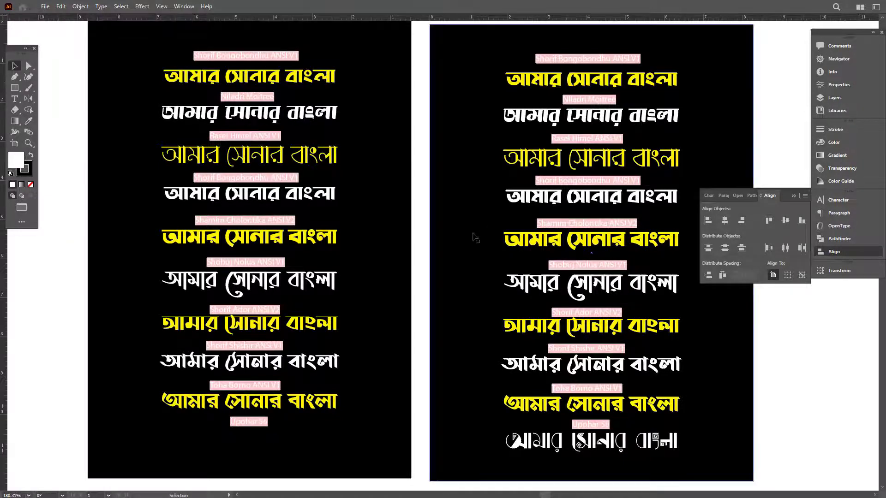
key(f)
key(f)
click(209, 21)
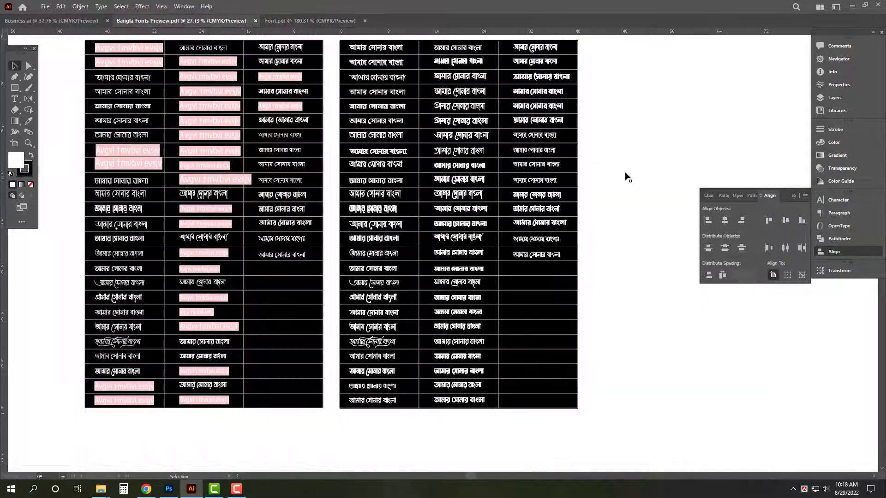
scroll(212, 116, up, 5)
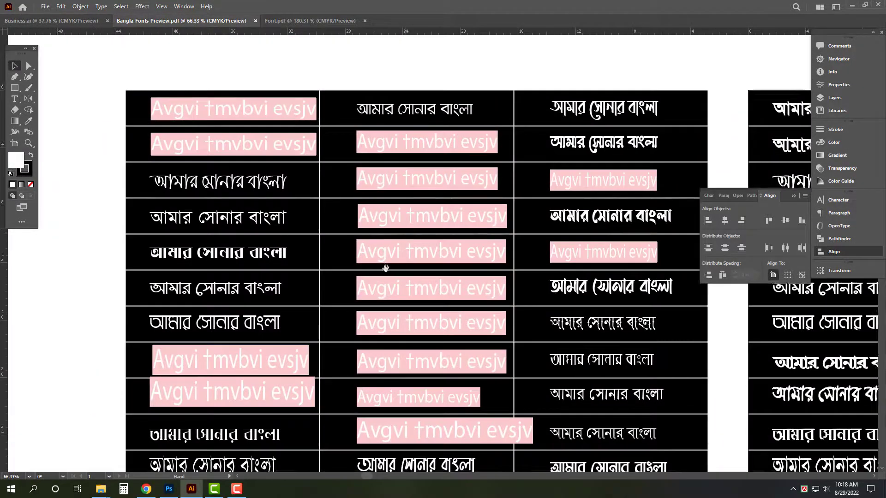
click(198, 258)
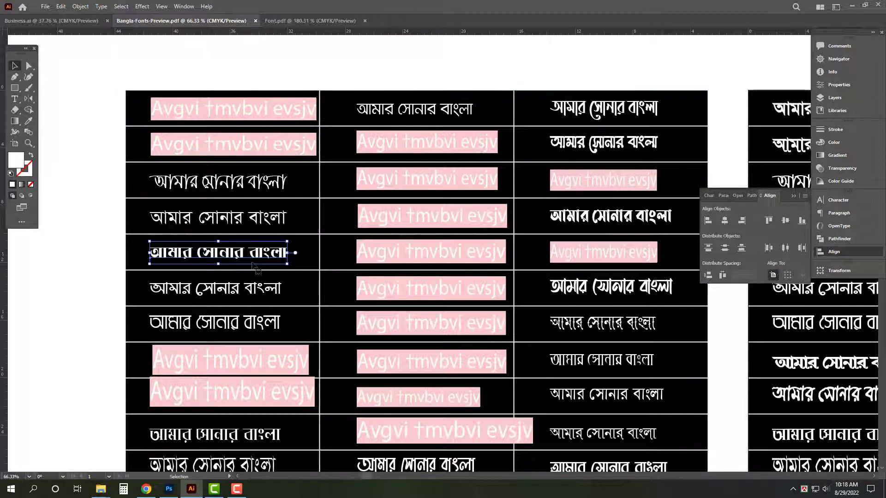
key(h)
key(Tab)
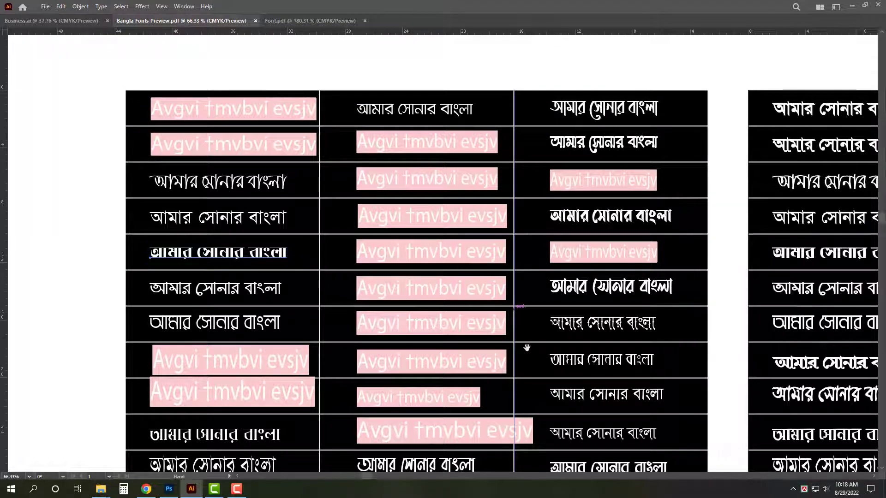
scroll(527, 347, down, 5)
scroll(534, 236, down, 3)
scroll(547, 374, down, 3)
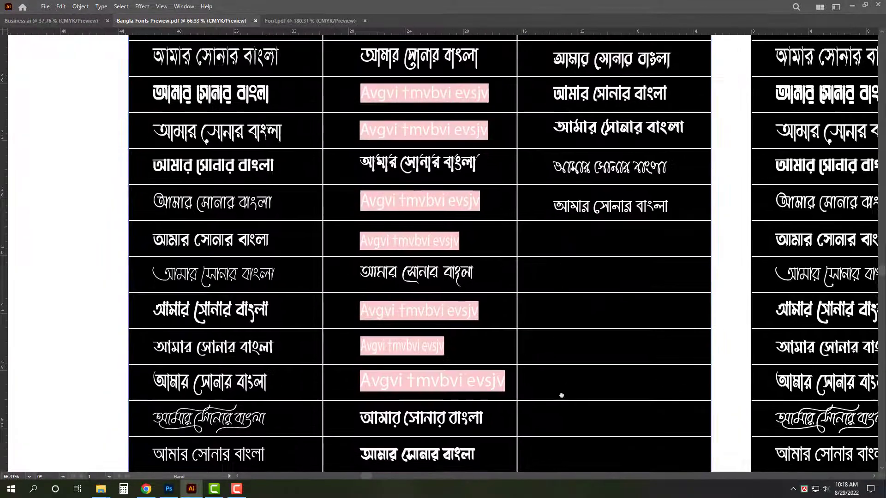
scroll(546, 360, down, 4)
scroll(549, 341, down, 2)
key(v)
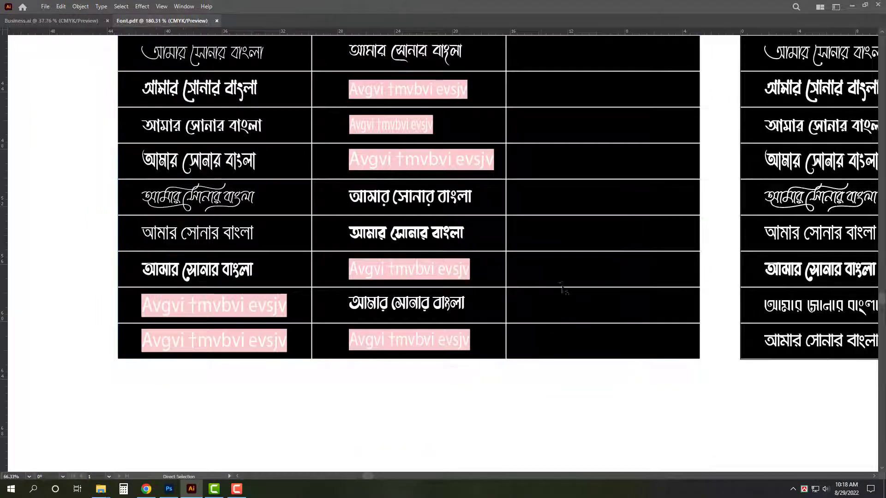
key(ctrl+w)
key(ctrl+w)
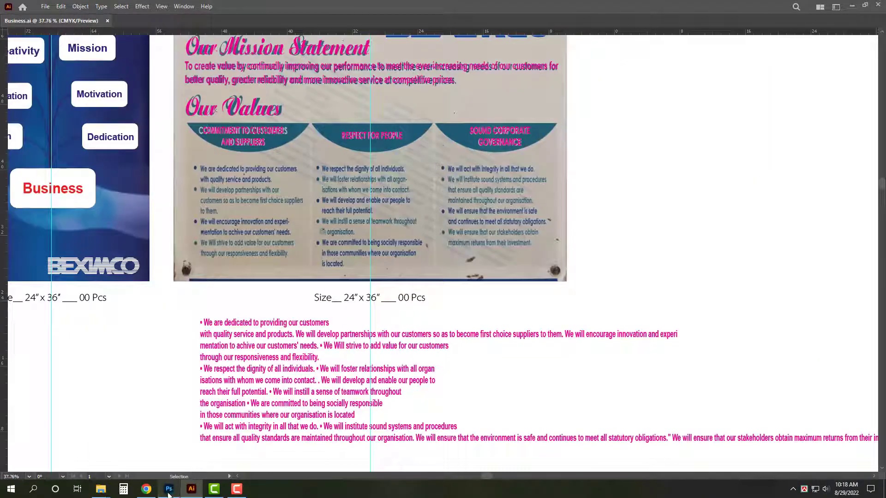
click(169, 488)
Try KongshoMJ on the shop-name headline, then settle on SutonnyMJ
click(503, 189)
click(849, 287)
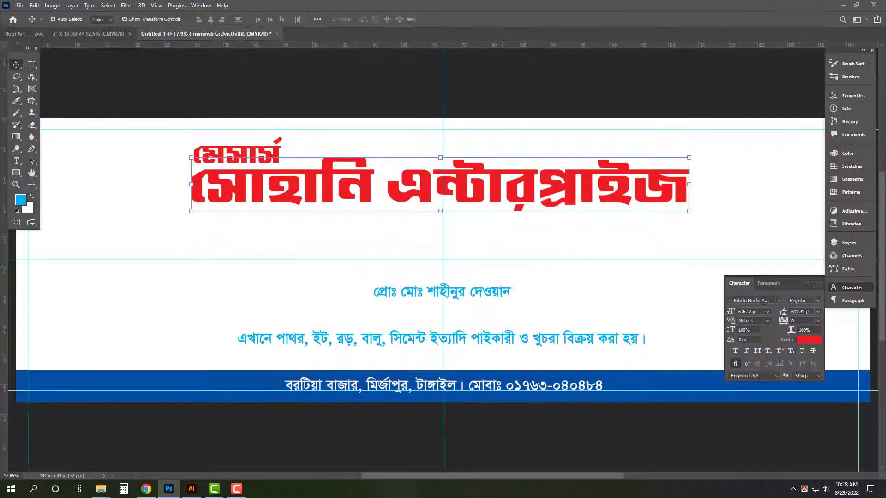
text(kongsho)
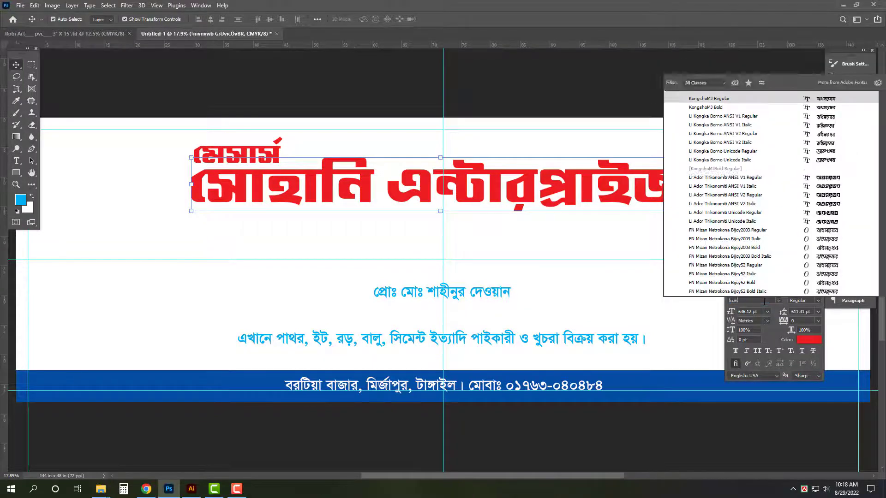
click(725, 335)
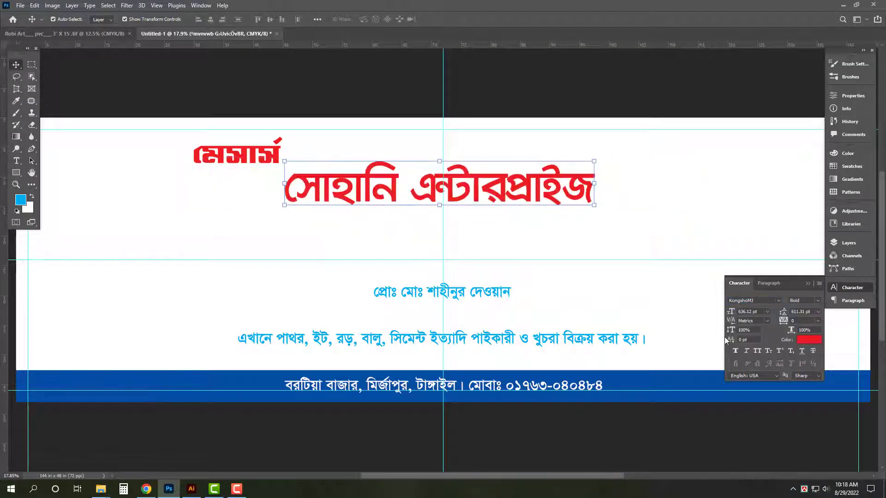
click(765, 302)
text(sutonnymj)
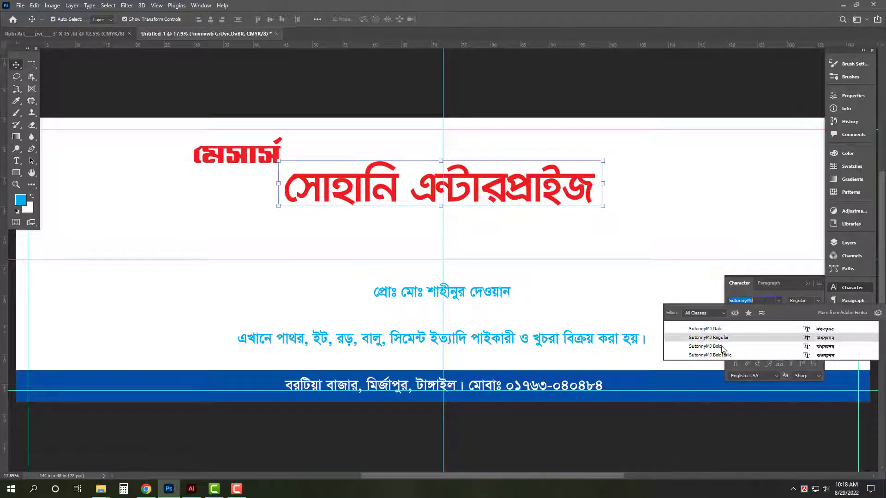
click(732, 346)
Set the মেসার্স text in SutonnyMJ as well
click(240, 159)
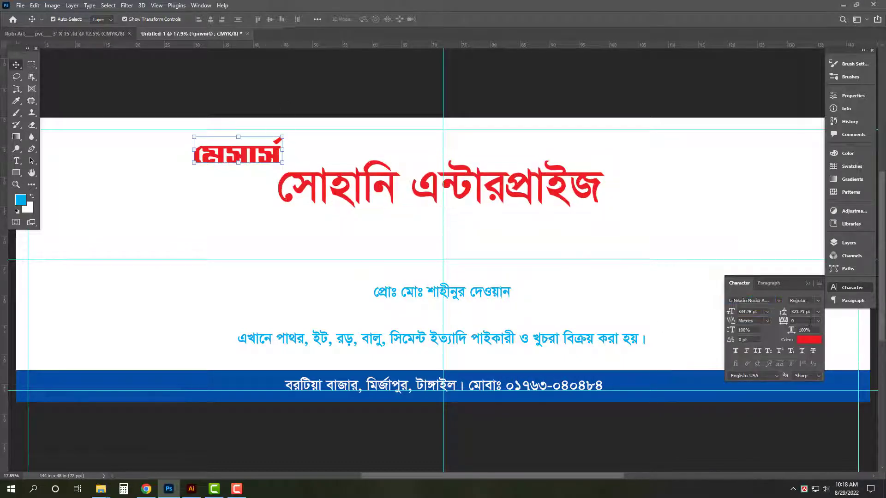
click(757, 301)
text(sutonnymj)
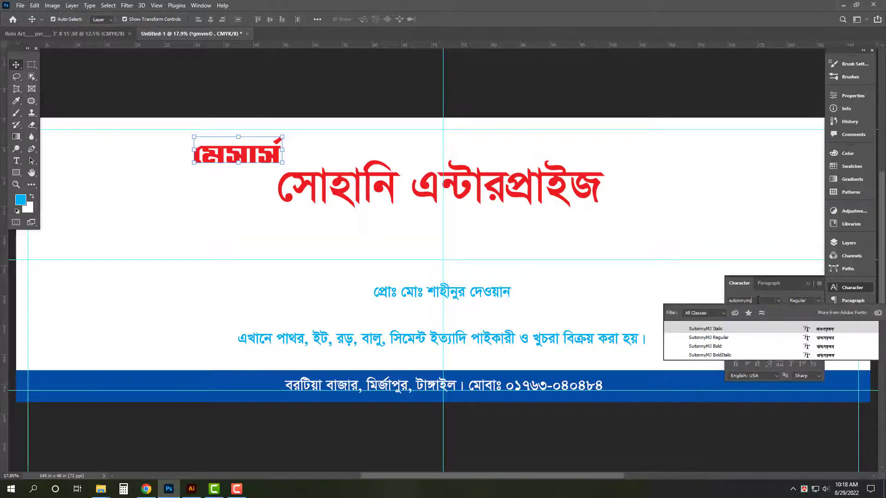
click(714, 346)
Place মেসার্স above the shop name's left end and enlarge both red title lines
key(Tab)
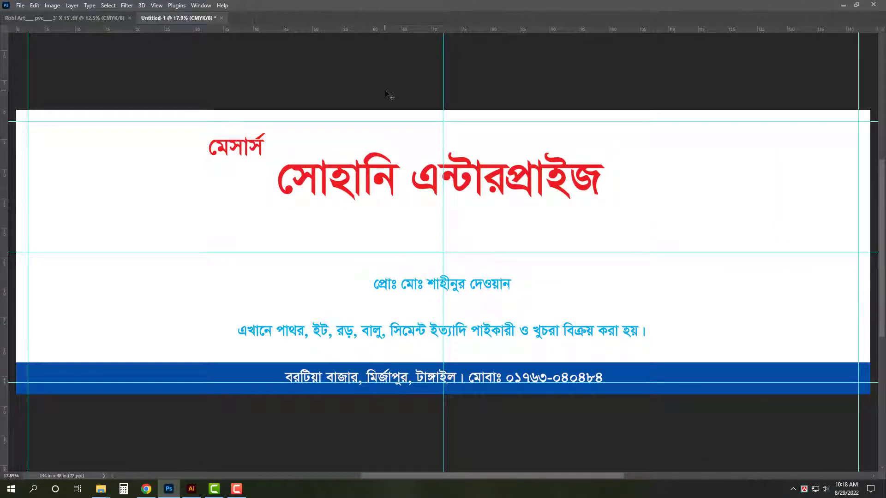
key(ctrl+0)
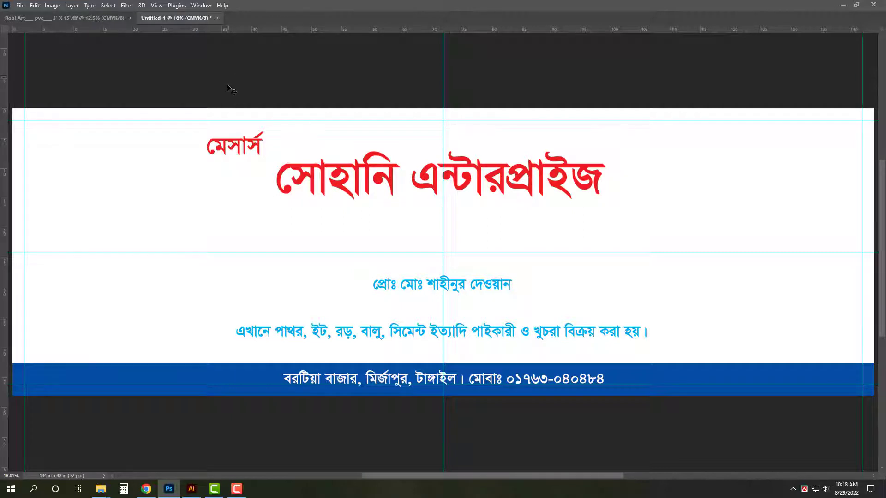
drag(230, 147, 297, 147)
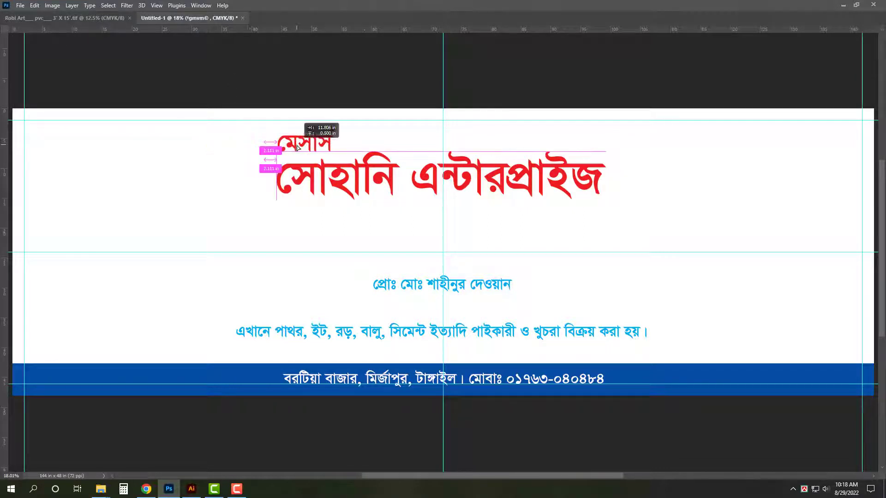
shift+click(499, 151)
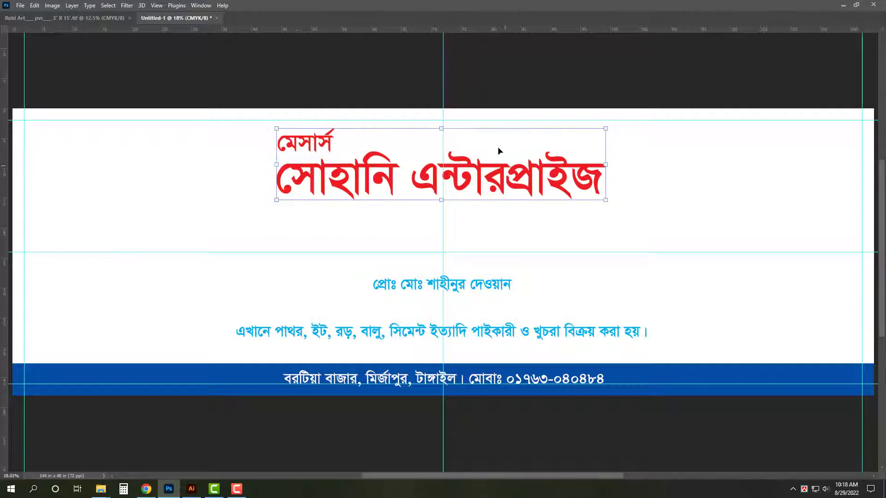
drag(446, 133, 477, 170)
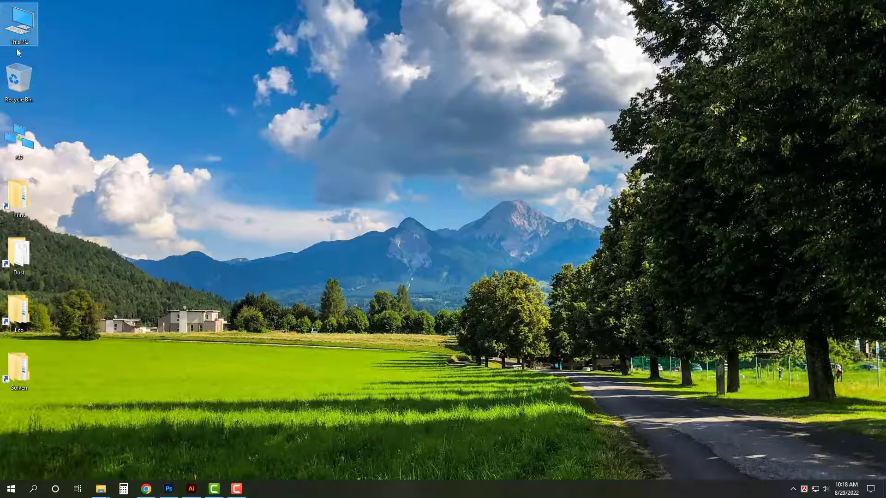
Open Round_ 2 and Vector from All Design (G:) > Background > alpona in Photoshop
key(super+e)
double_click(628, 162)
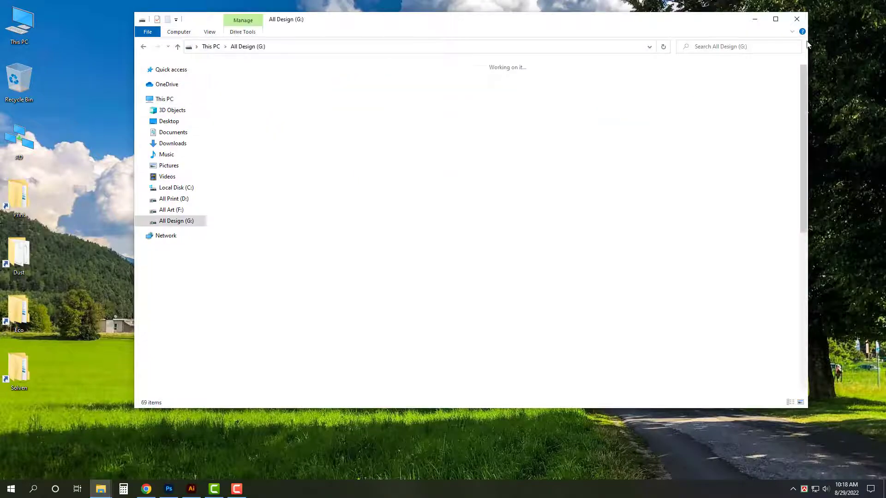
key(super+Up)
double_click(257, 88)
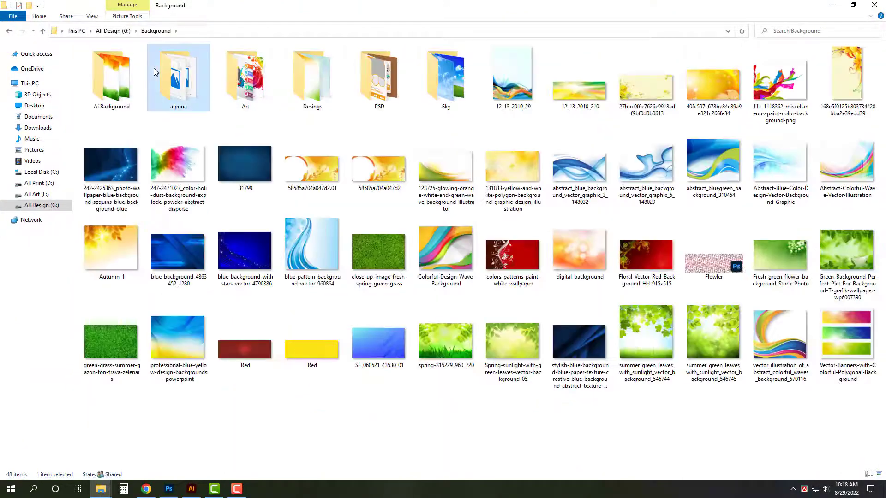
double_click(154, 69)
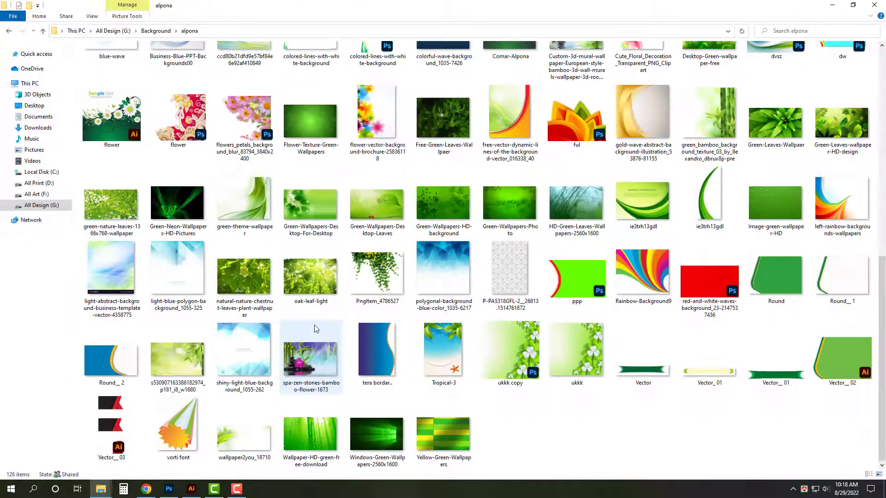
click(113, 362)
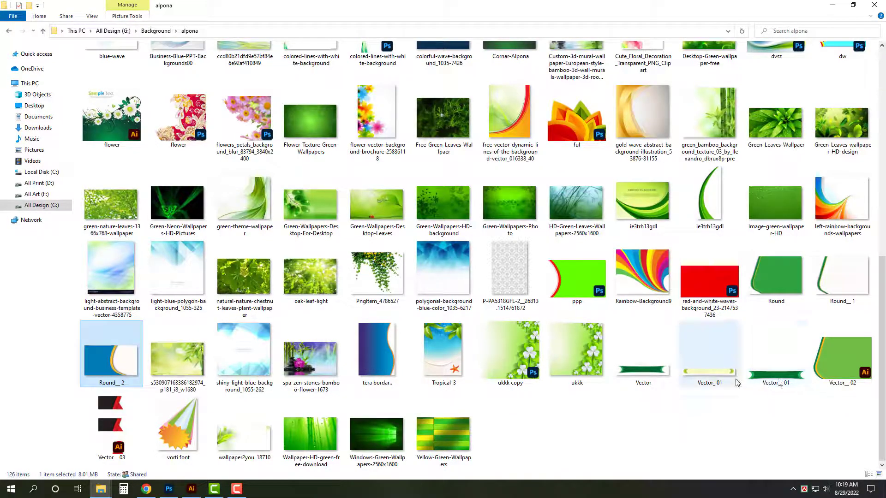
ctrl+click(642, 378)
key(Return)
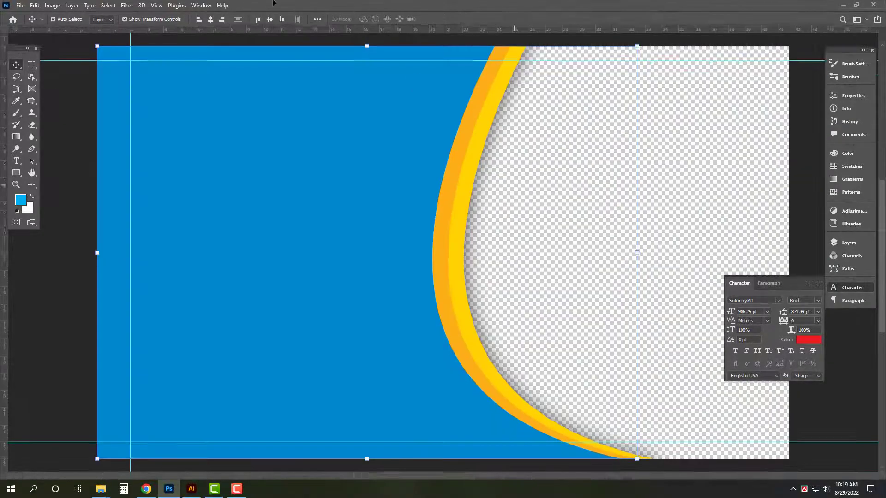
Place the green Vector ribbon behind the proprietor's name line, then show the Robi Art banner
key(Tab)
click(274, 21)
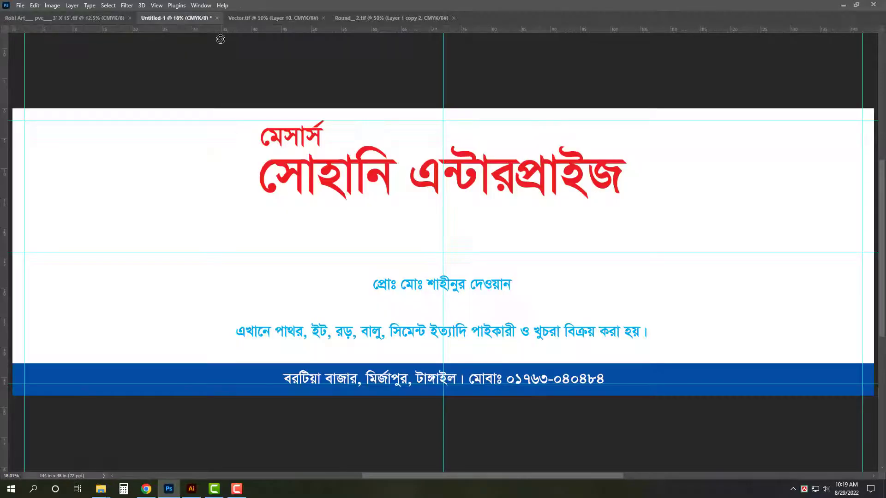
drag(207, 14, 434, 247)
drag(498, 283, 503, 281)
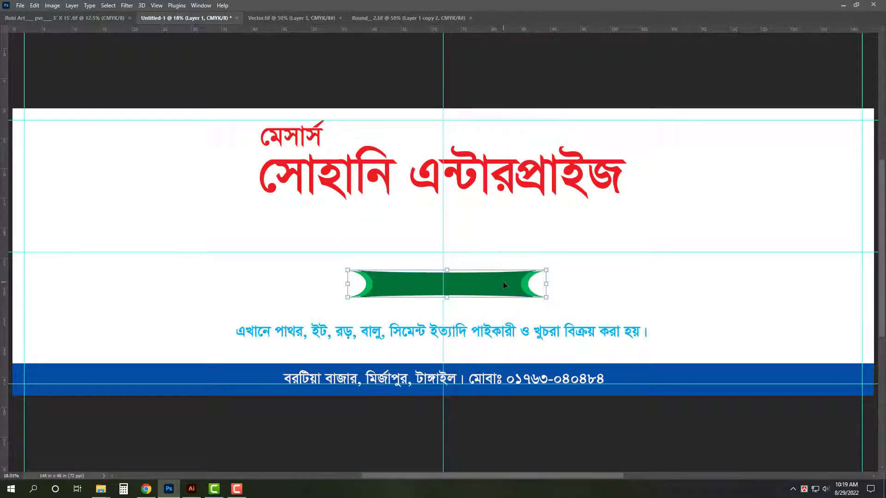
key(ctrl+[)
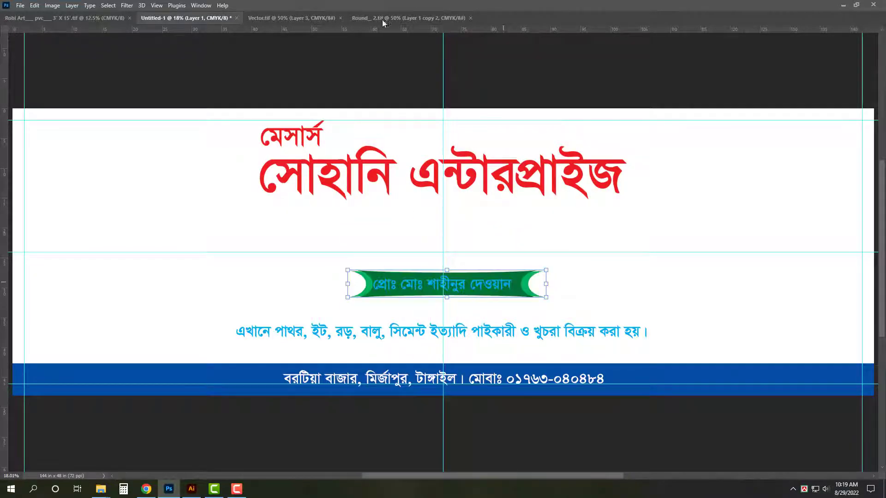
click(382, 19)
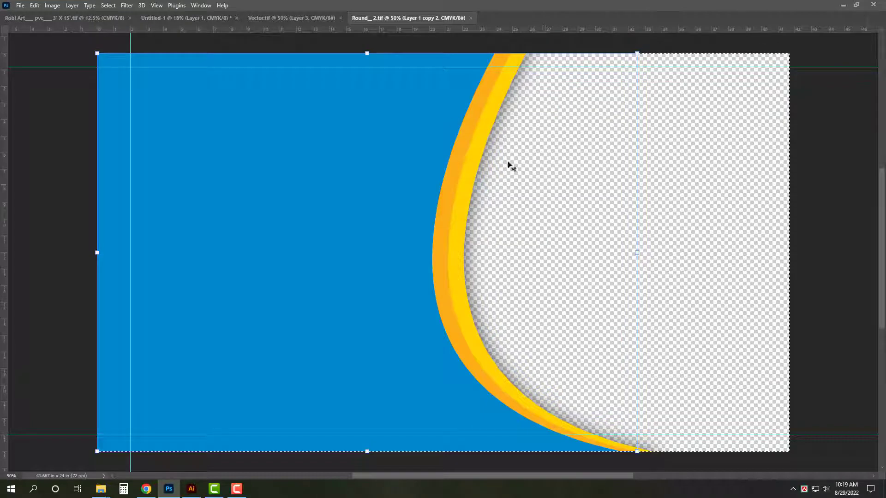
drag(403, 112, 289, 104)
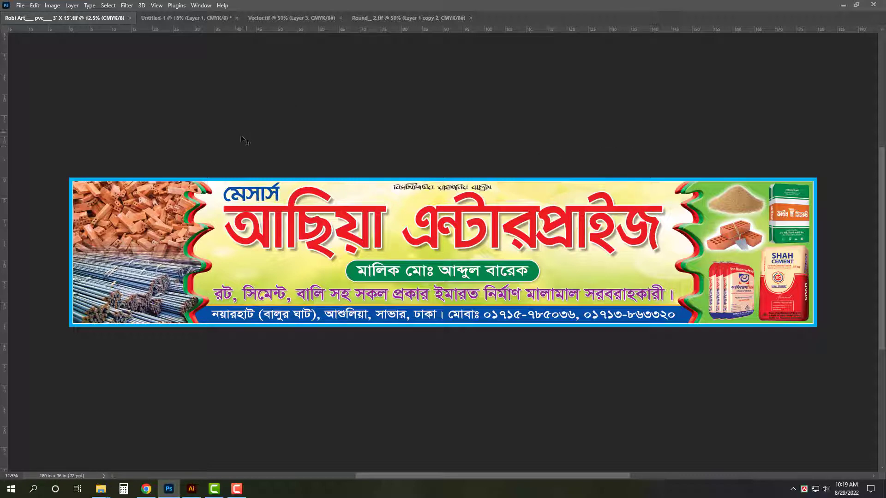
Strip the Robi Art banner down to its four product images and select them
drag(241, 138, 690, 376)
key(Delete)
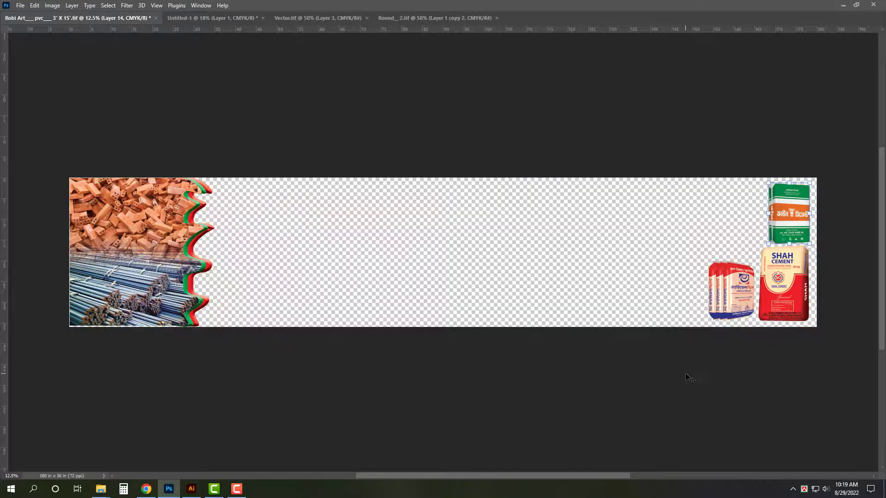
key(F12)
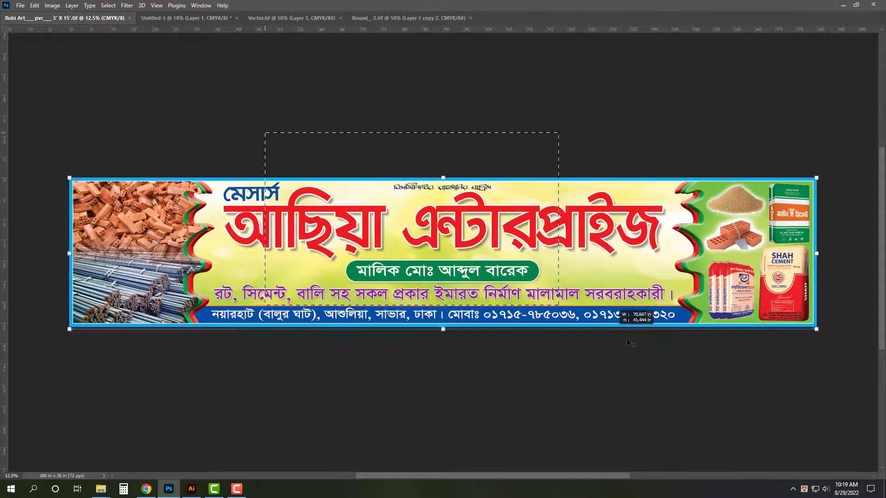
drag(268, 133, 672, 356)
key(Delete)
drag(680, 159, 693, 194)
key(Delete)
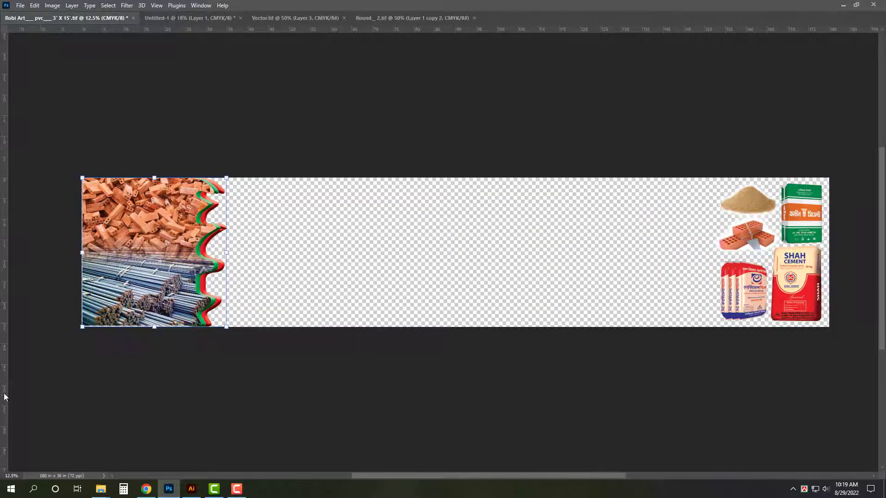
key(Delete)
key(ctrl+alt+a)
Bring the product images onto the signboard's right edge, scaled to its full height
scroll(636, 198, right, 1)
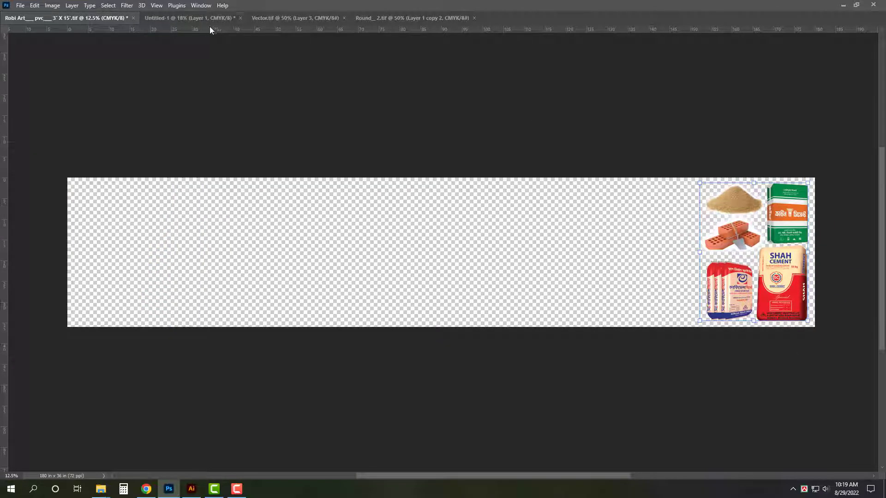
mouse_move(794, 279)
mouse_down()
mouse_move(671, 295)
mouse_move(693, 294)
mouse_up()
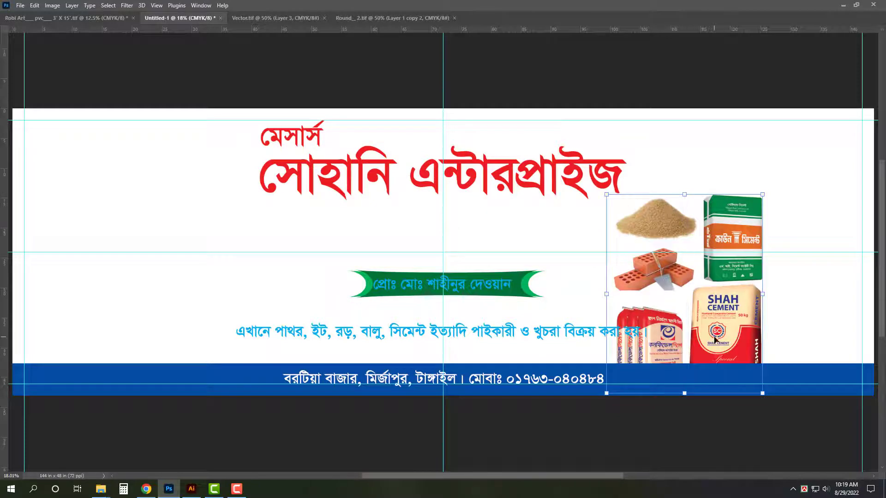
drag(713, 337, 818, 308)
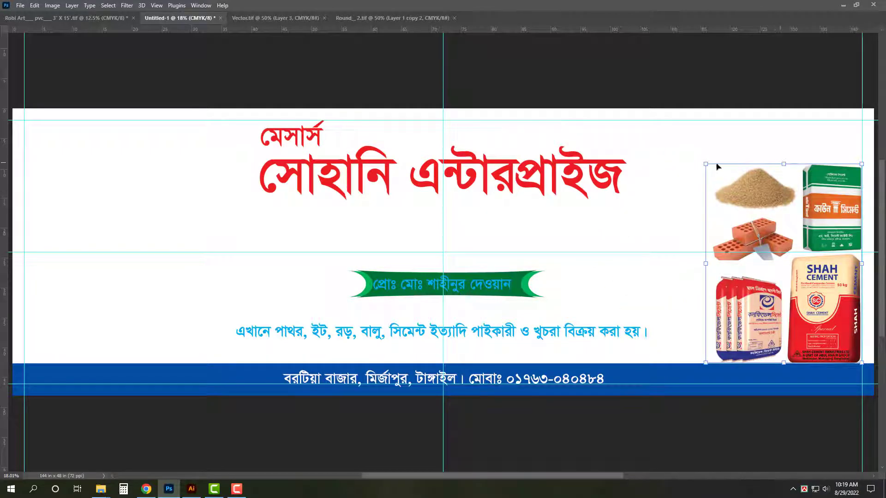
drag(706, 162, 675, 125)
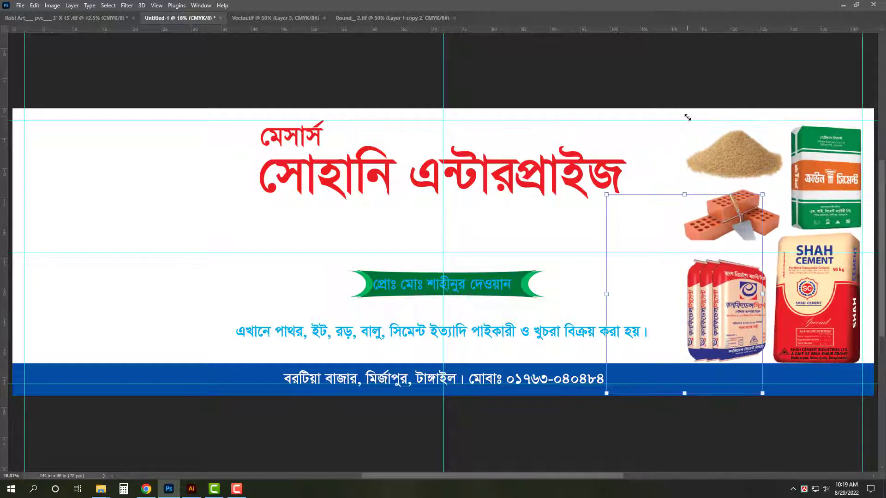
click(652, 83)
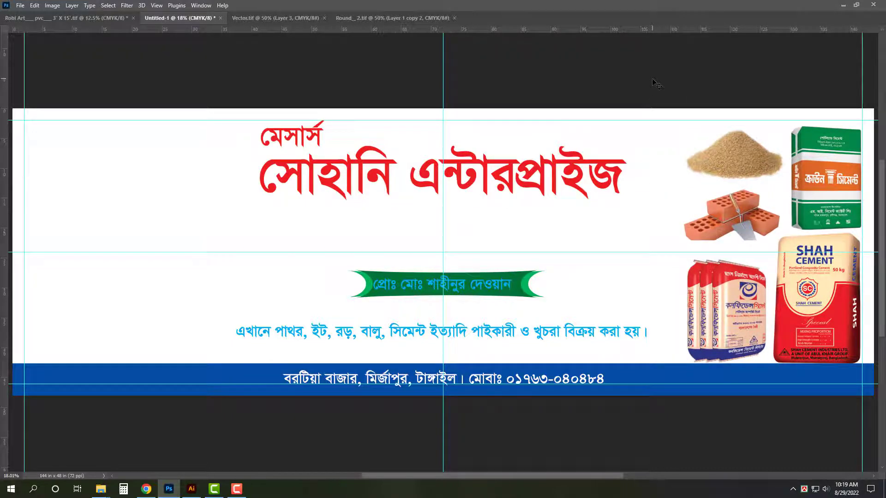
key(ctrl+minus)
Close the ribbon file; add the blue curve, flipped horizontally and stretched over the right panel
click(280, 18)
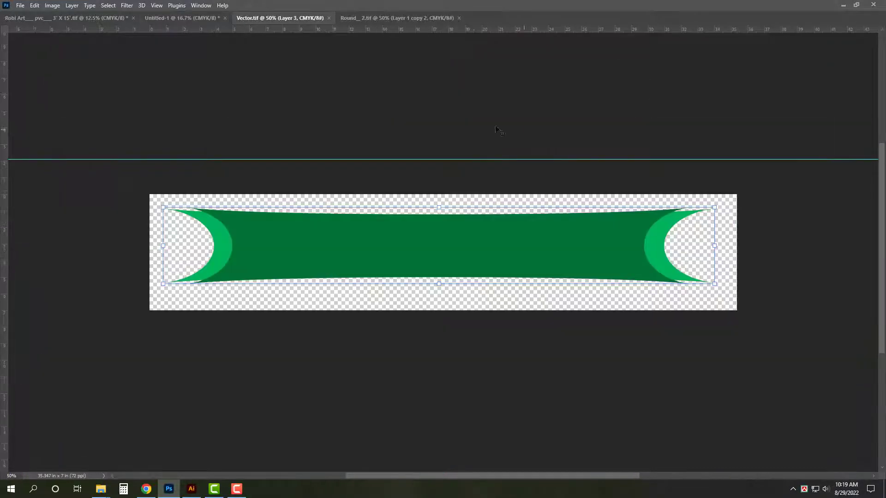
key(ctrl+w)
click(340, 19)
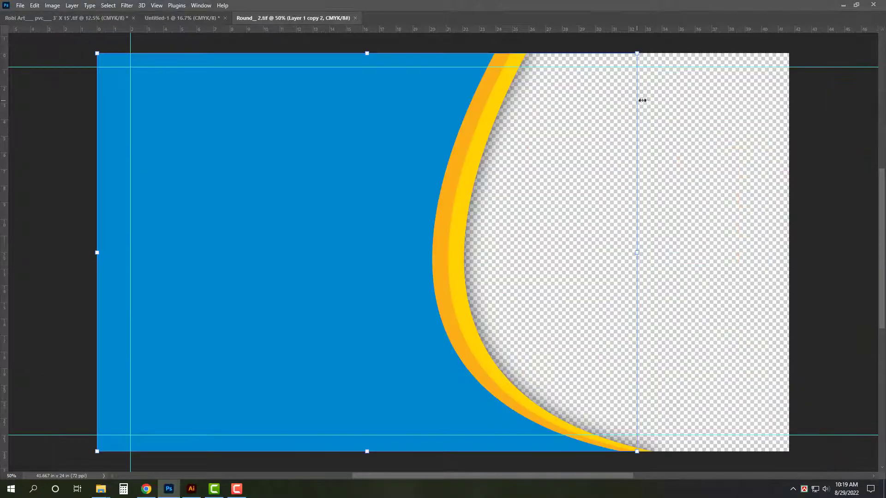
mouse_move(678, 195)
mouse_down()
mouse_move(128, 60)
mouse_move(581, 251)
mouse_up()
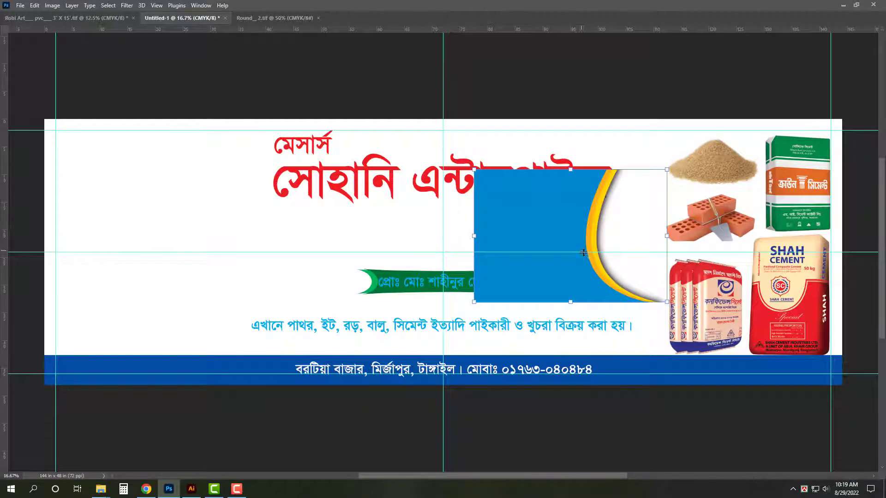
right_click(571, 189)
click(593, 369)
mouse_move(577, 222)
mouse_down()
mouse_move(731, 159)
mouse_move(753, 164)
mouse_up()
drag(650, 250, 568, 307)
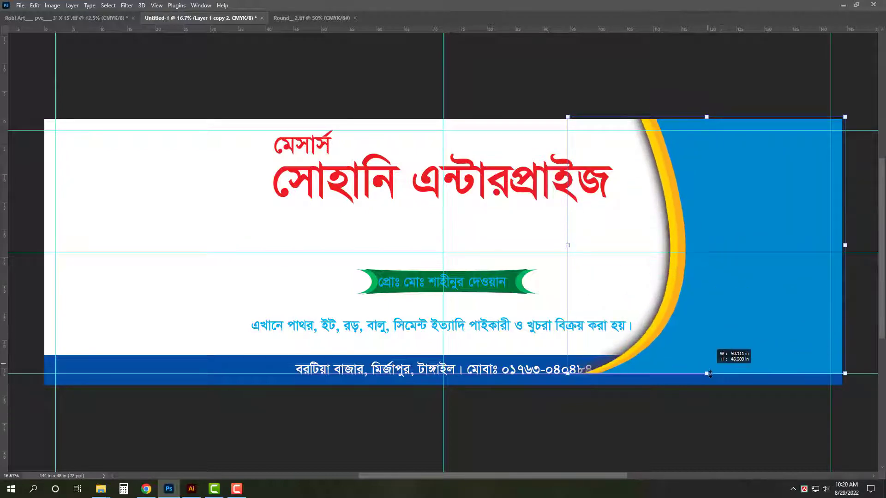
drag(707, 351, 714, 385)
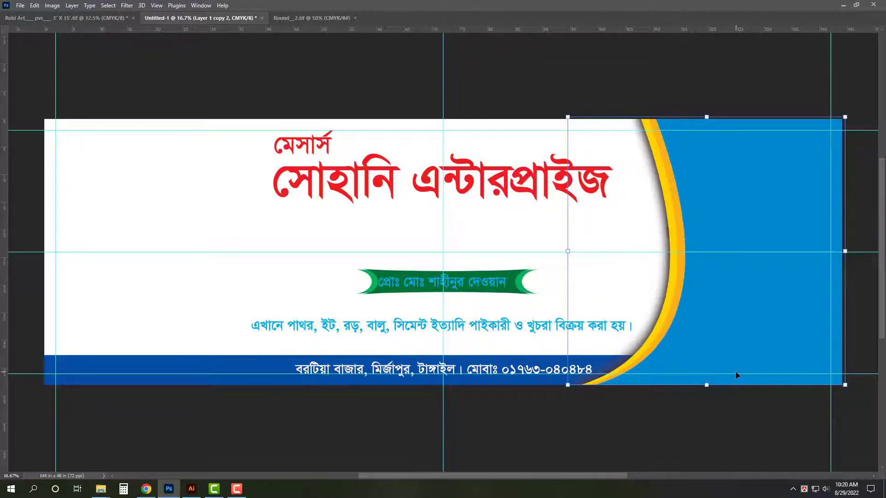
key(Return)
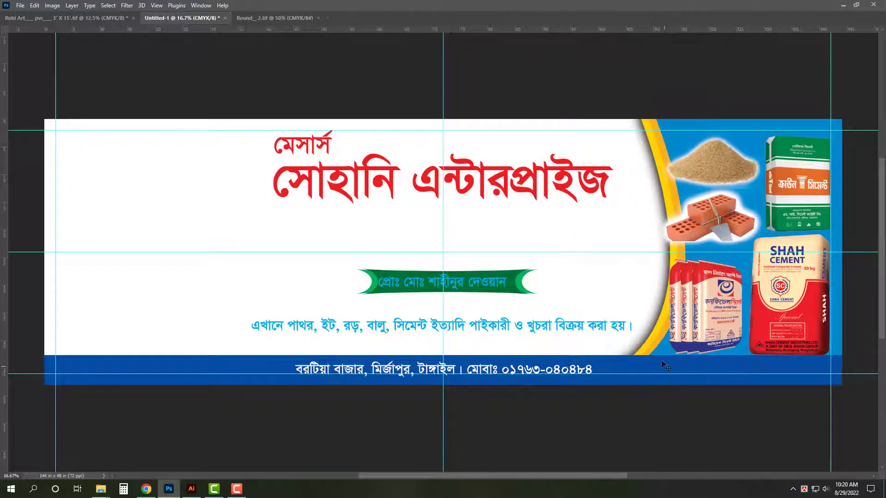
Send the blue footer band beneath the product images and zoom in on the cement bags
click(663, 363)
key(ctrl+bracketleft)
click(734, 420)
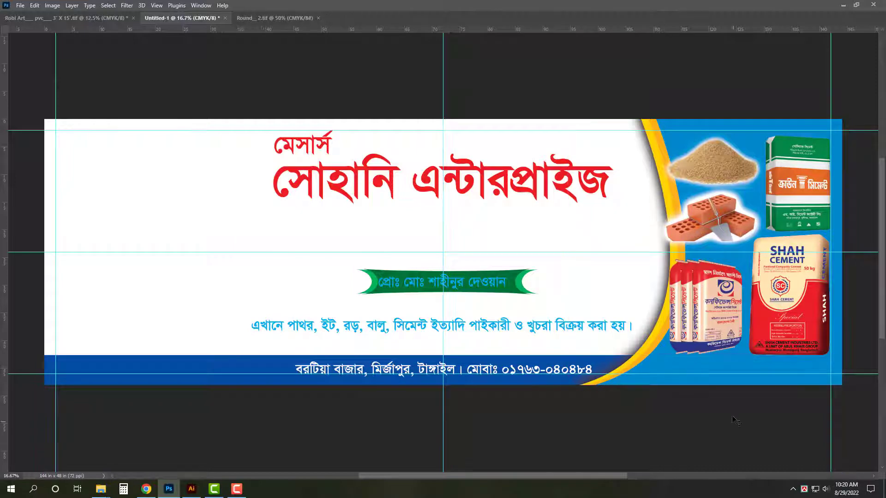
click(733, 284)
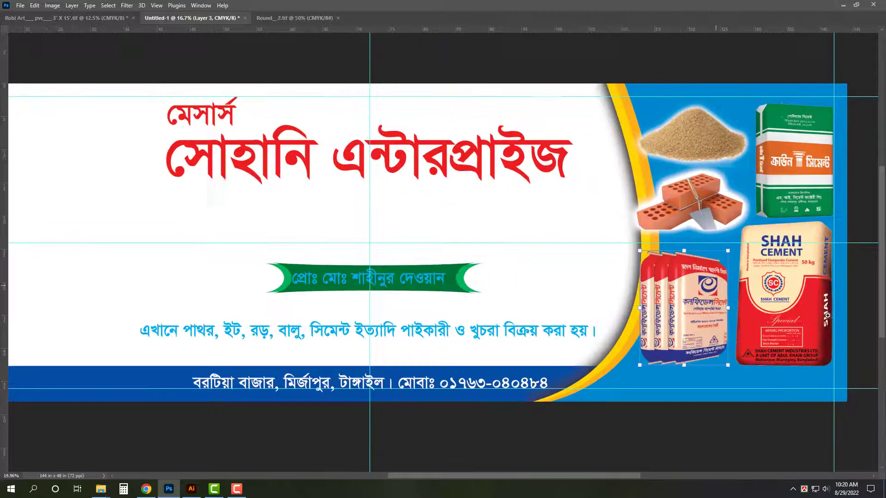
scroll(820, 305, up, 5)
mouse_move(820, 305)
mouse_down()
mouse_move(602, 362)
mouse_move(586, 285)
mouse_up()
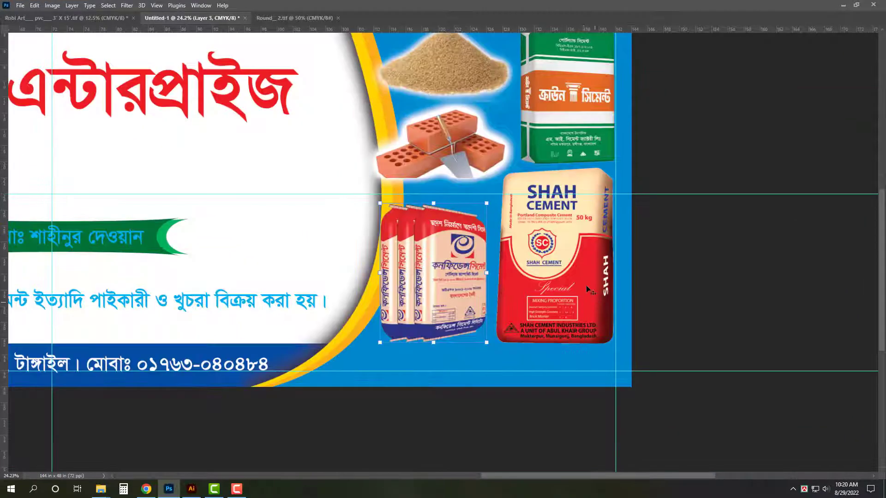
Resize and reposition the Shah and Confidence cement bags
drag(496, 169, 530, 183)
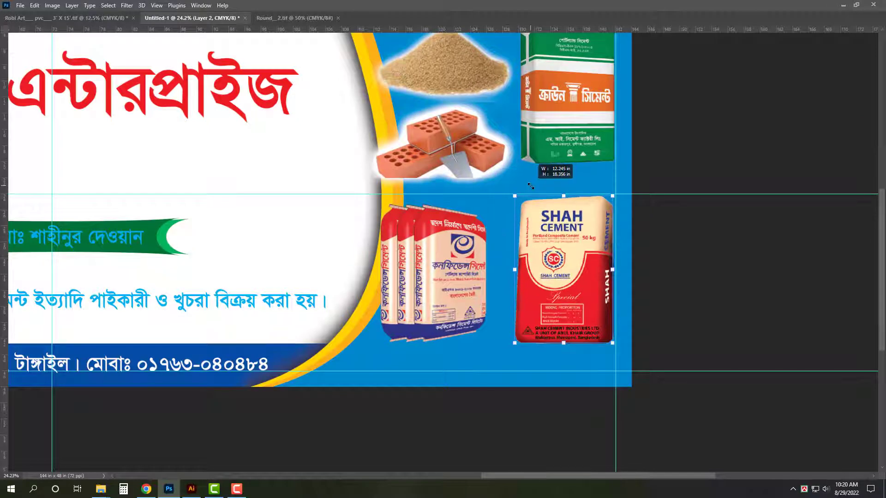
drag(475, 249, 494, 238)
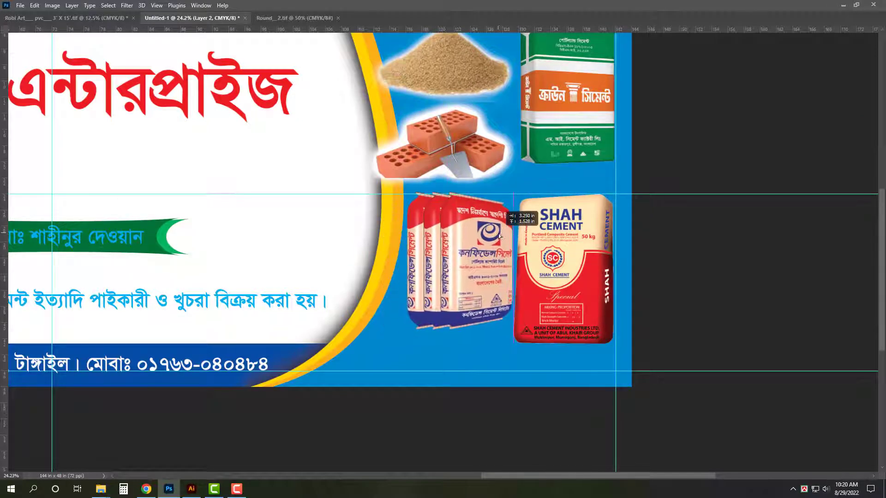
drag(455, 343, 460, 340)
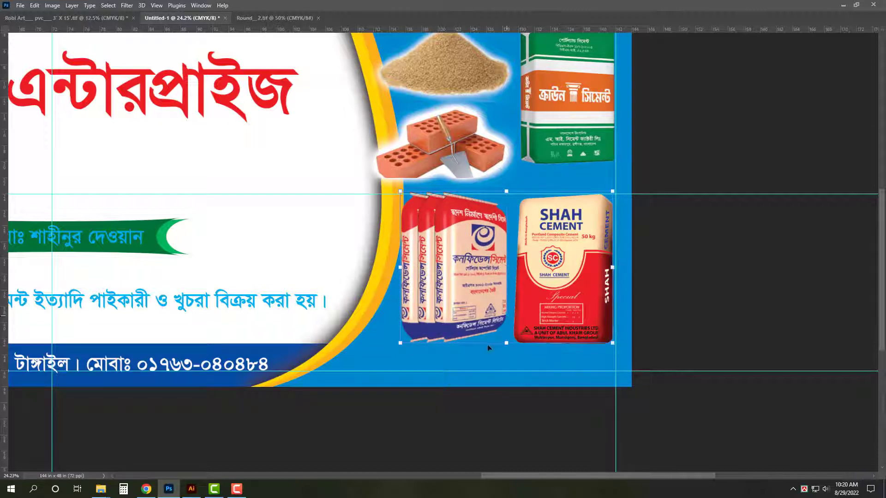
drag(509, 345, 508, 352)
drag(400, 191, 415, 193)
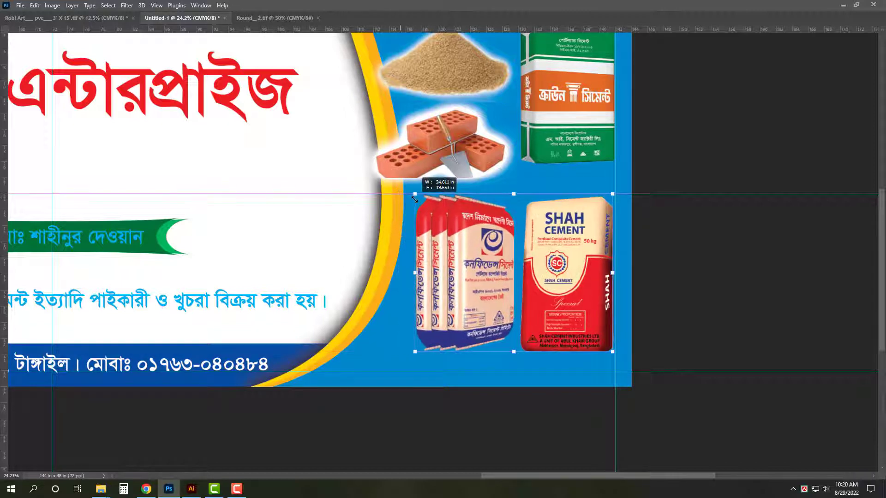
Resize the Crown cement bag, sand and brick images to fit, then view the whole banner
drag(624, 231, 615, 353)
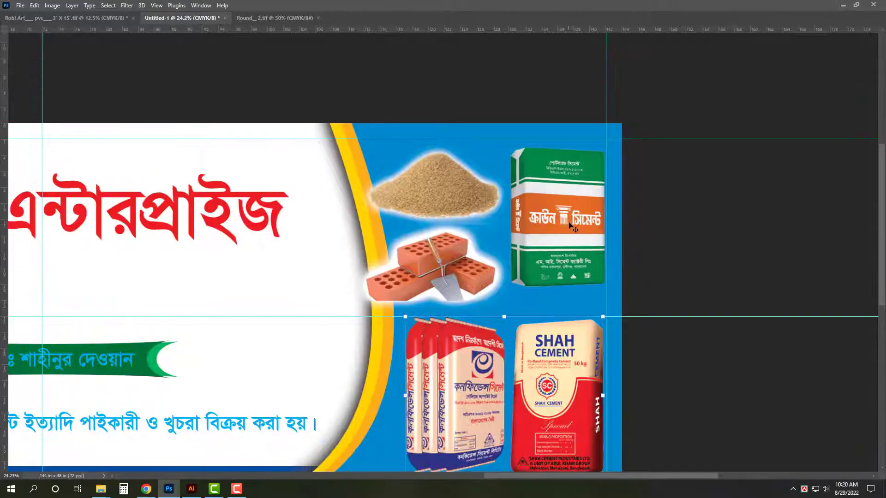
click(546, 277)
drag(509, 287, 521, 300)
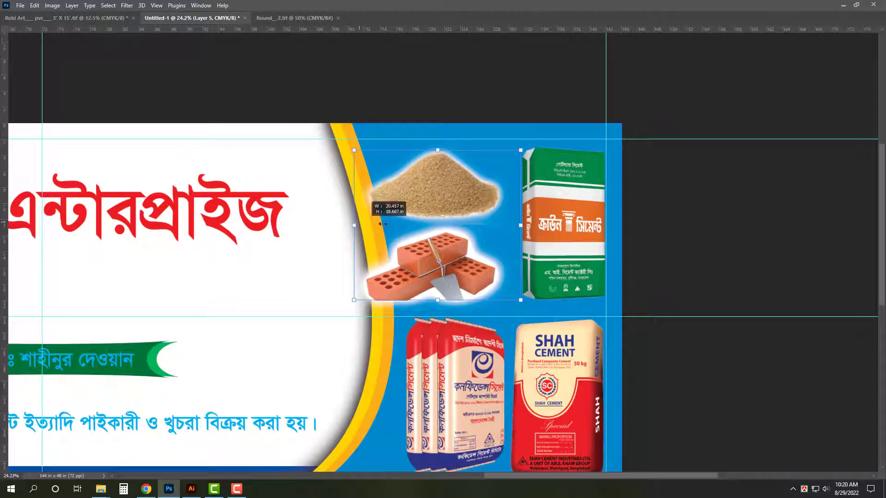
drag(382, 224, 389, 224)
drag(455, 150, 456, 146)
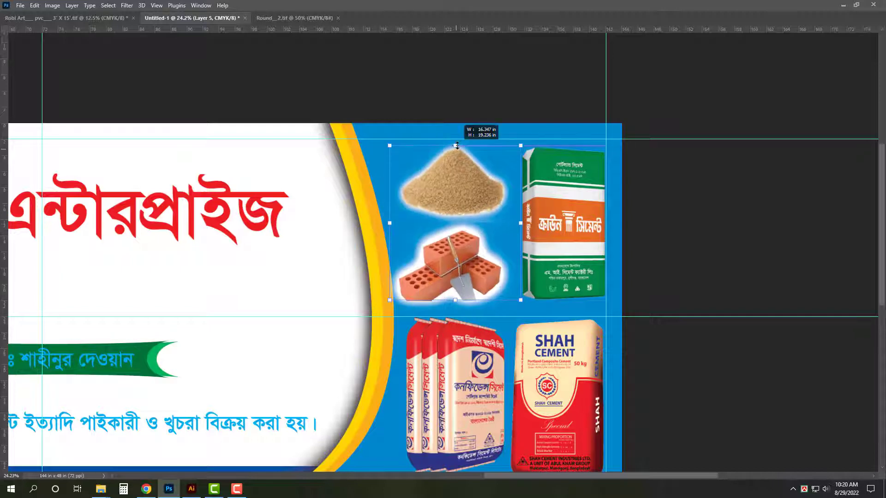
key(Return)
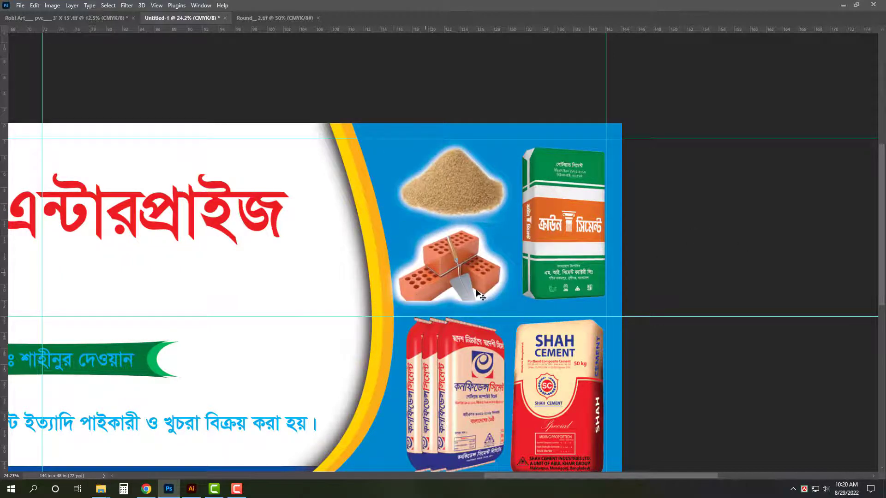
key(Tab)
key(ctrl+0)
key(Tab)
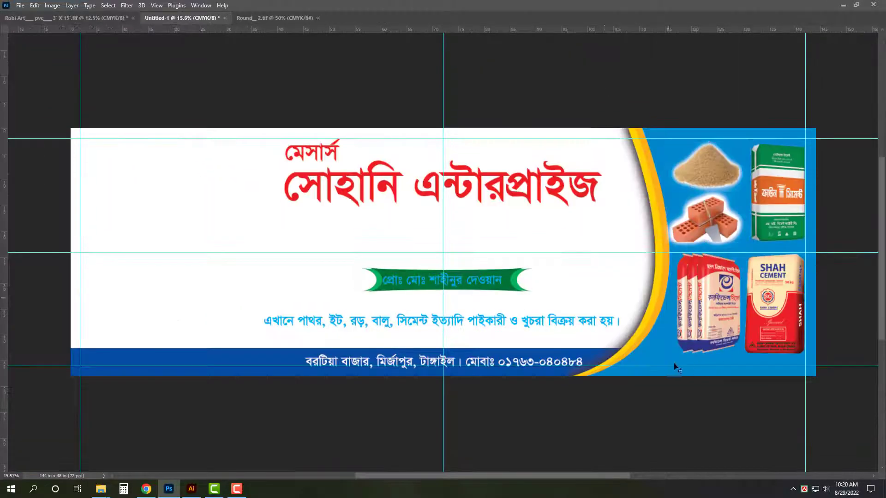
Enlarge the white footer address line slightly by scaling it up
click(556, 364)
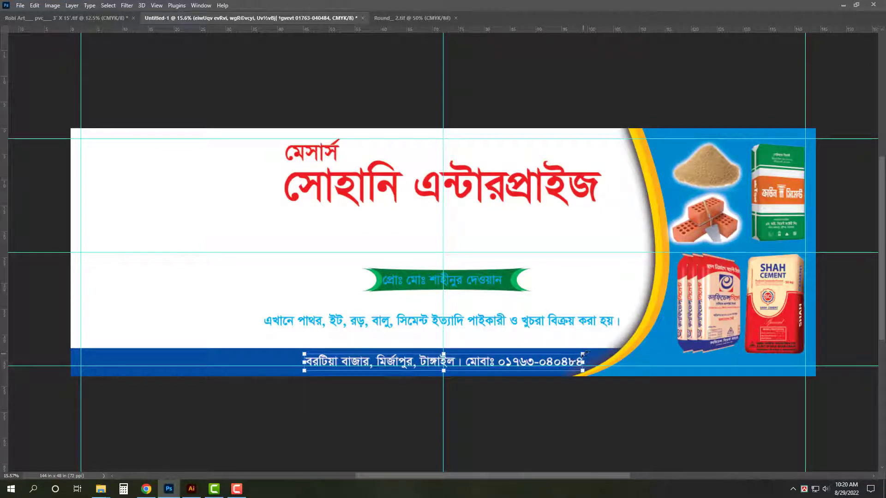
drag(583, 354, 629, 345)
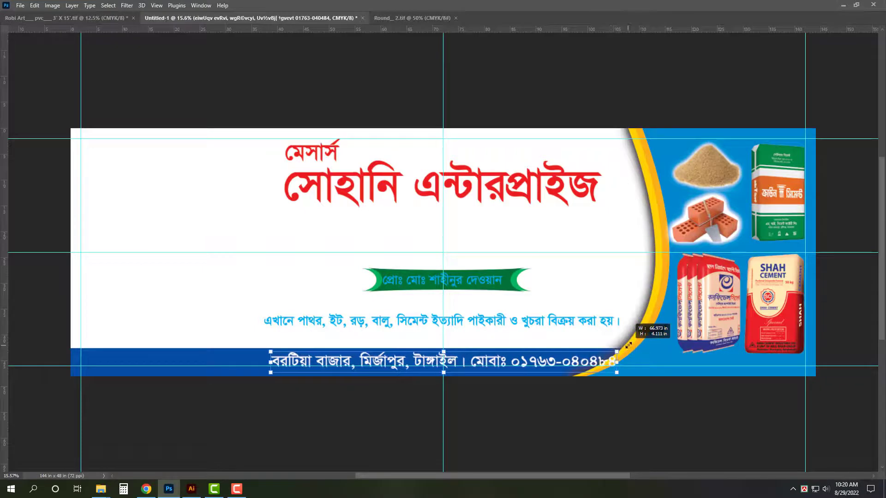
drag(629, 345, 628, 344)
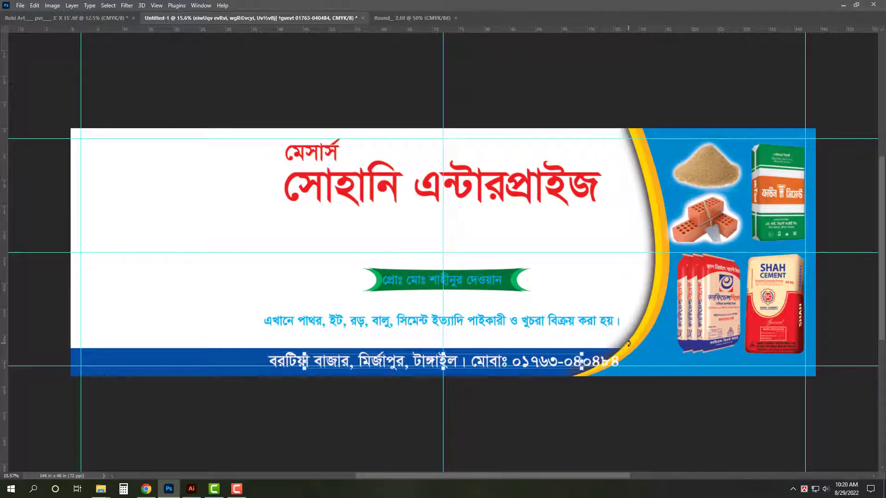
click(713, 404)
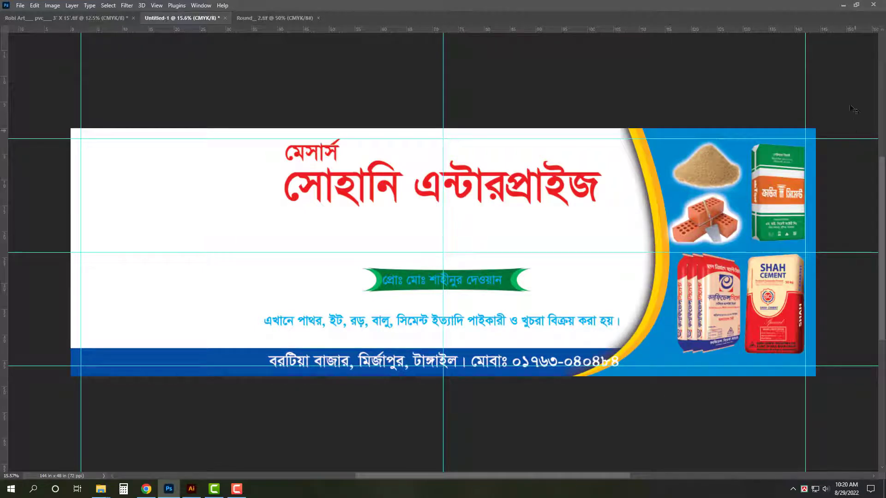
Shrink the right-hand product images slightly and shift them toward the right edge
drag(854, 109, 632, 253)
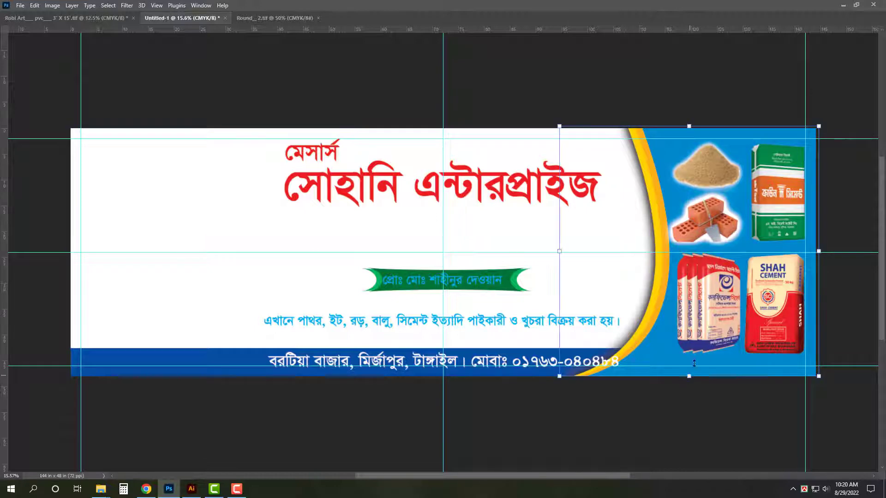
drag(694, 363, 697, 351)
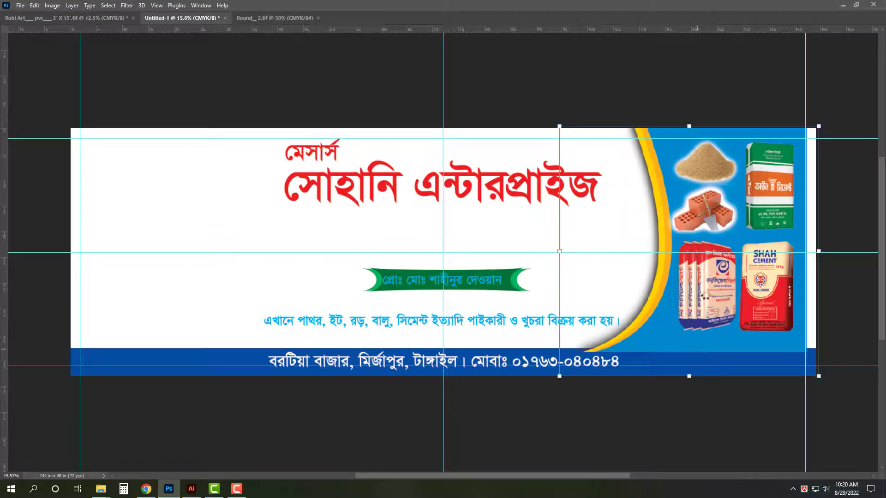
drag(722, 299, 731, 299)
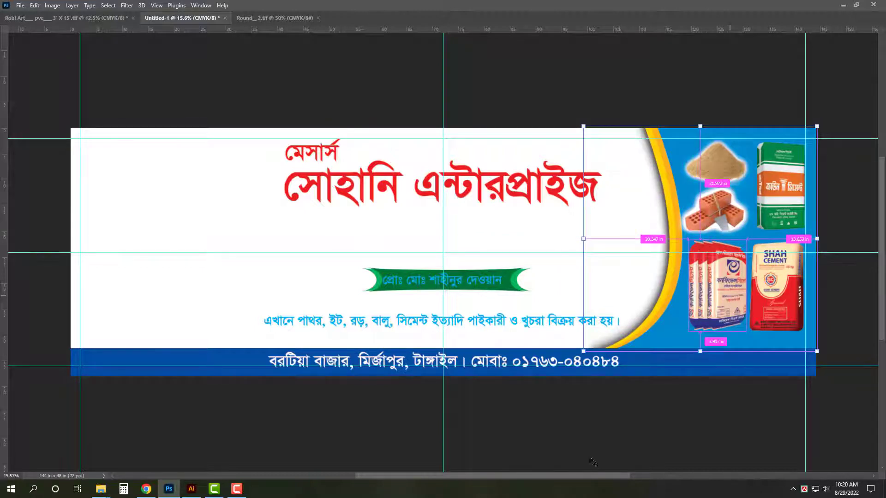
Stretch the address line wider, then trim it to fit centred in the blue bar
click(617, 362)
drag(621, 361, 791, 363)
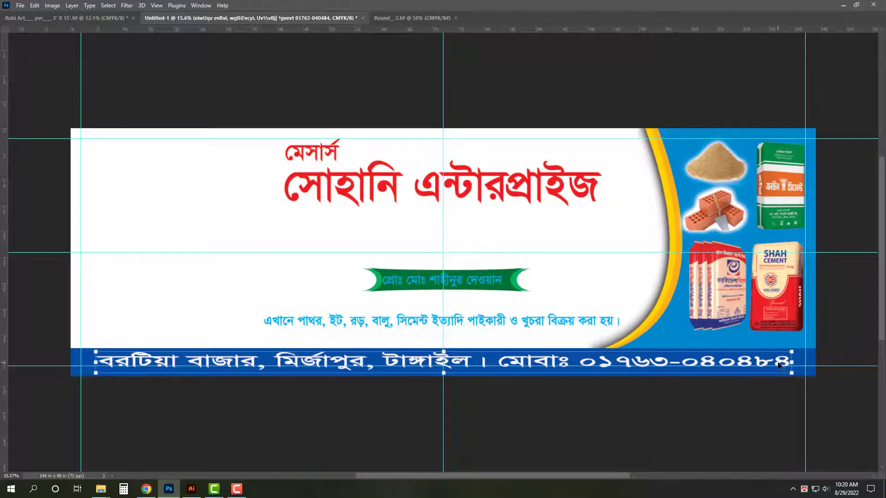
key(Return)
scroll(510, 417, up, 3)
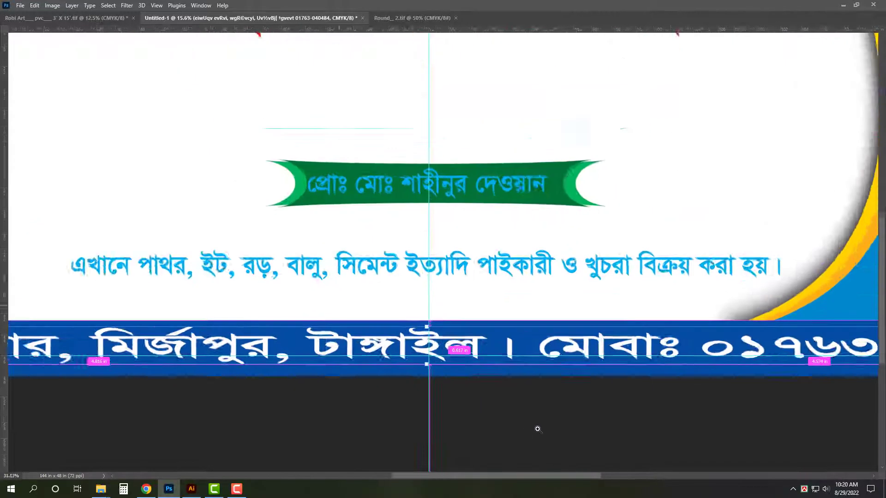
scroll(538, 427, up, 1)
drag(428, 364, 429, 360)
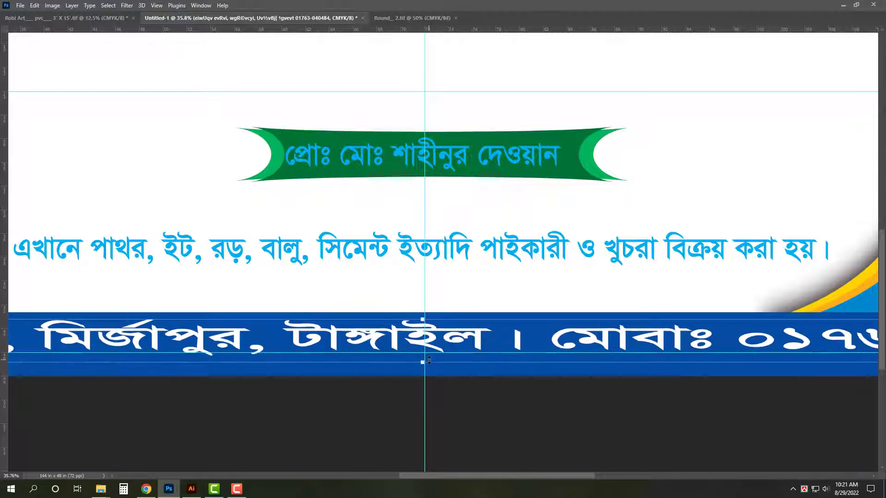
key(ctrl+0)
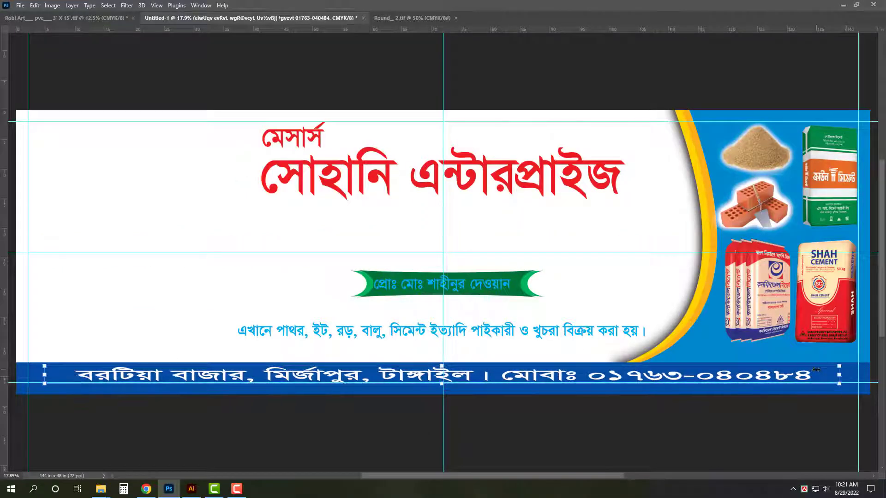
drag(820, 370, 816, 369)
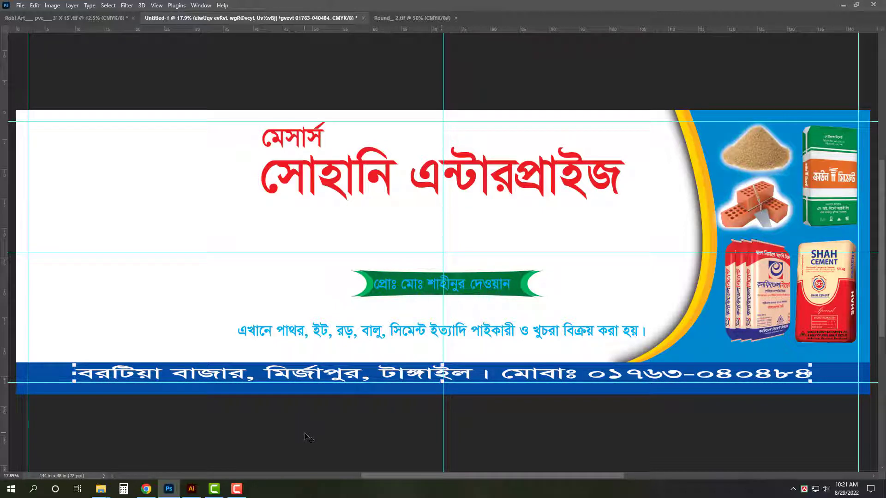
key(Return)
click(60, 375)
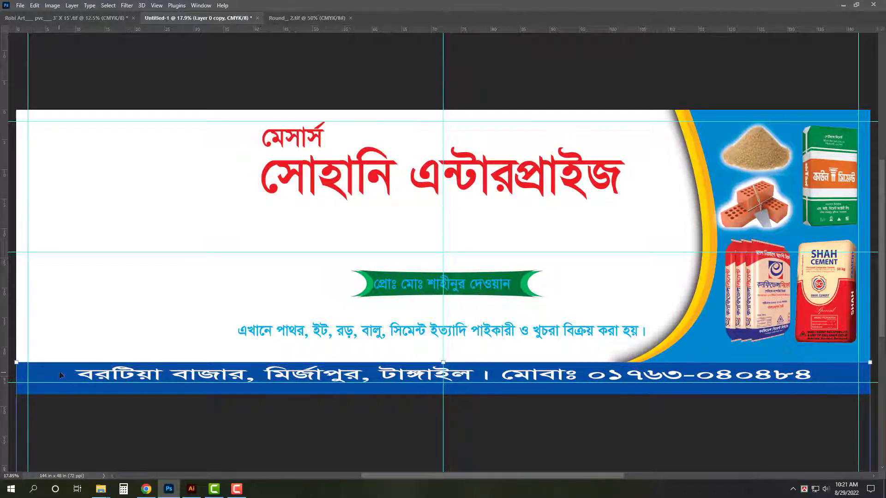
Duplicate the blue footer bar slightly higher as a thin coloured strip above it
drag(60, 375, 60, 368)
key(Tab)
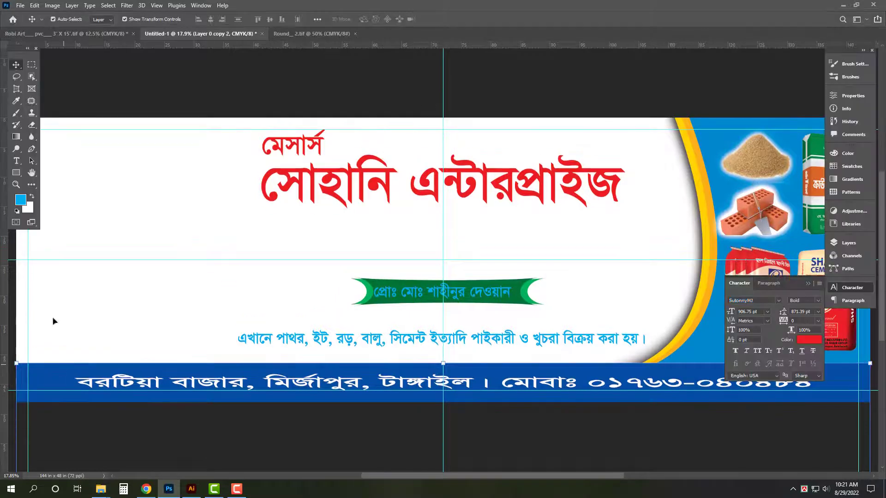
click(30, 210)
text(50)
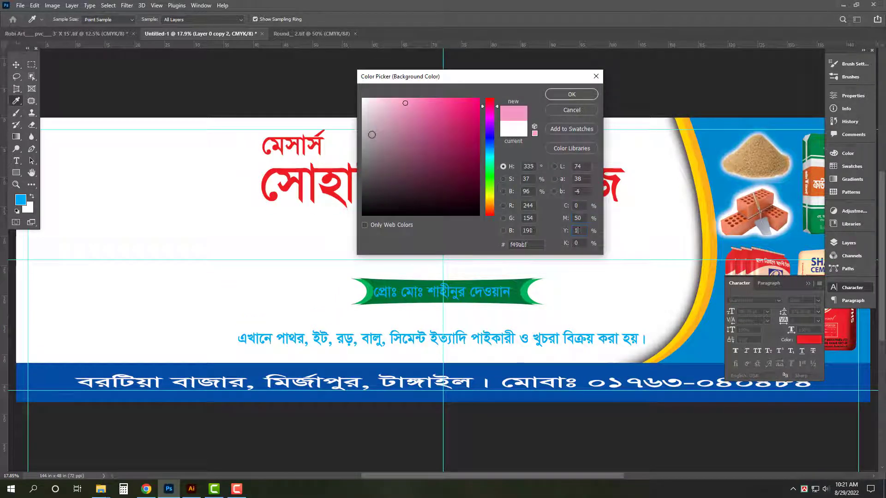
key(Return)
key(Tab)
key(ctrl+shift+BackSpace)
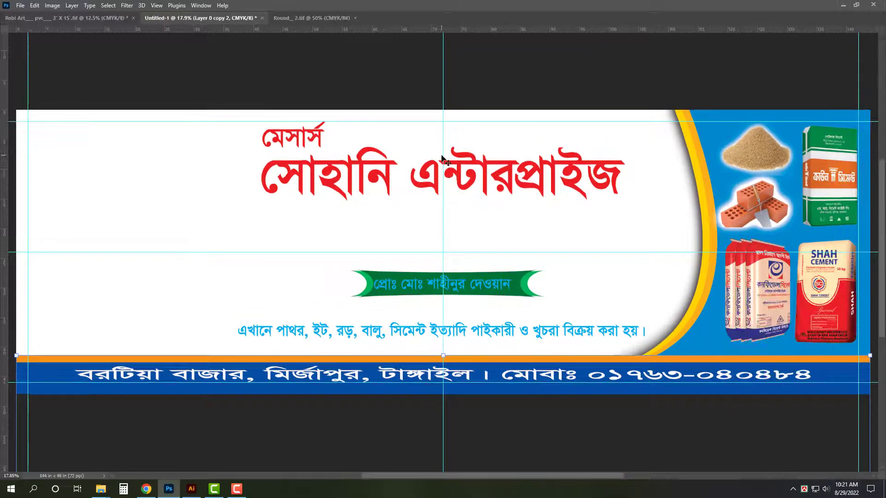
key(shift+Down)
key(shift+Down)
key(shift+Down)
key(shift+Down)
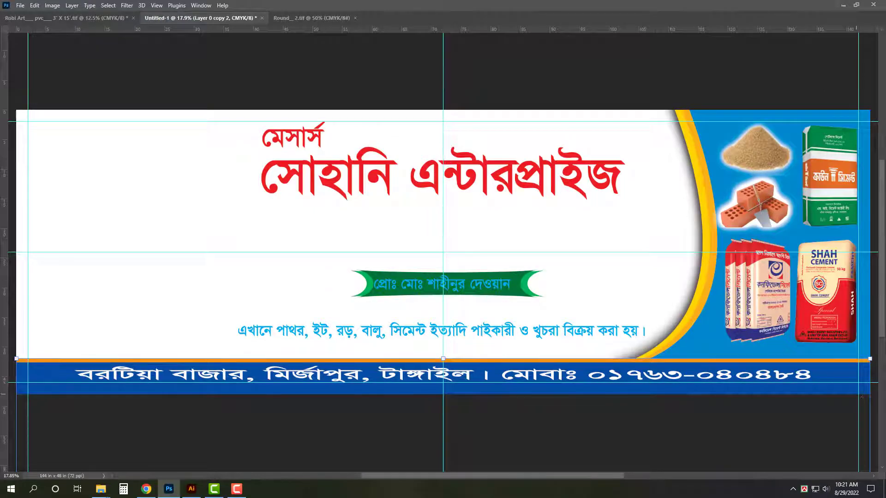
Fill the thin strip above the footer with yellow and zoom back into the banner
drag(769, 427, 778, 427)
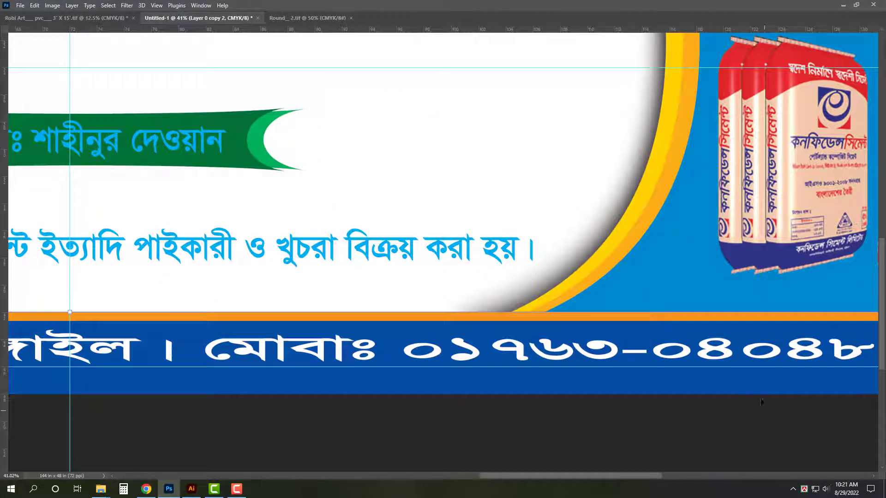
key(Return)
key(Tab)
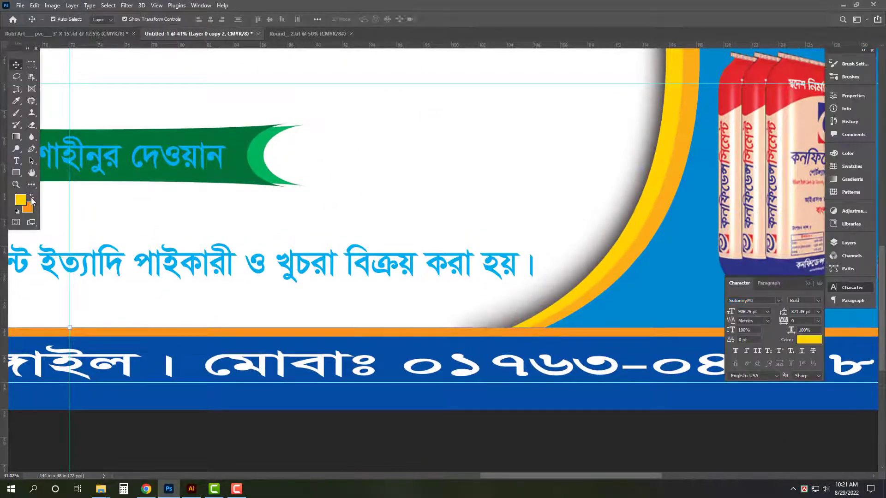
key(ctrl+shift+BackSpace)
key(Tab)
key(ctrl+0)
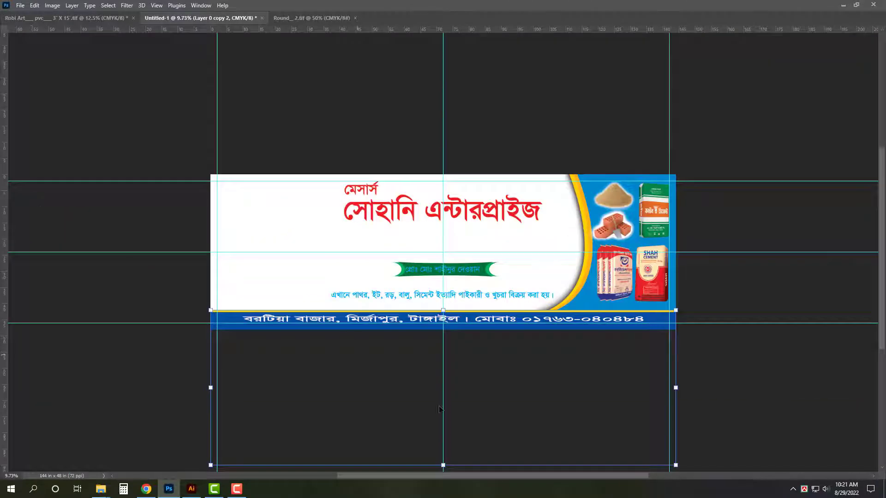
click(439, 409)
key(z)
drag(461, 275, 493, 311)
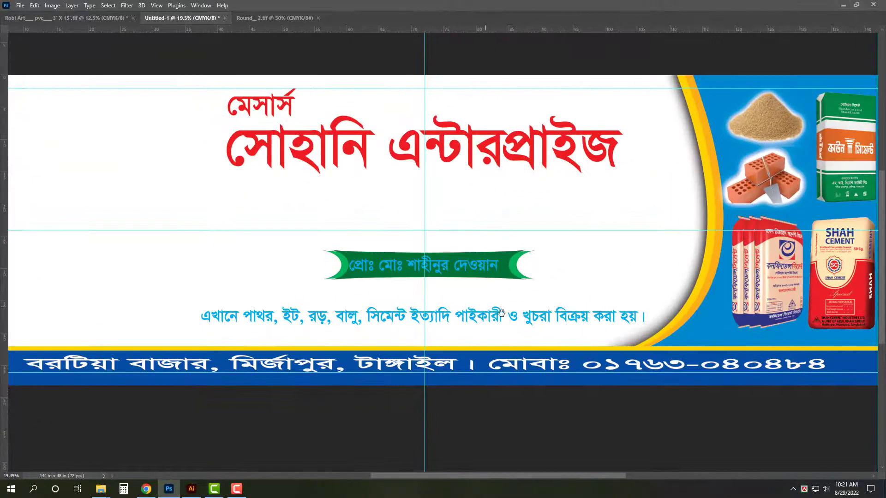
Nudge the tagline down and move the address and phone line left
drag(581, 316, 582, 329)
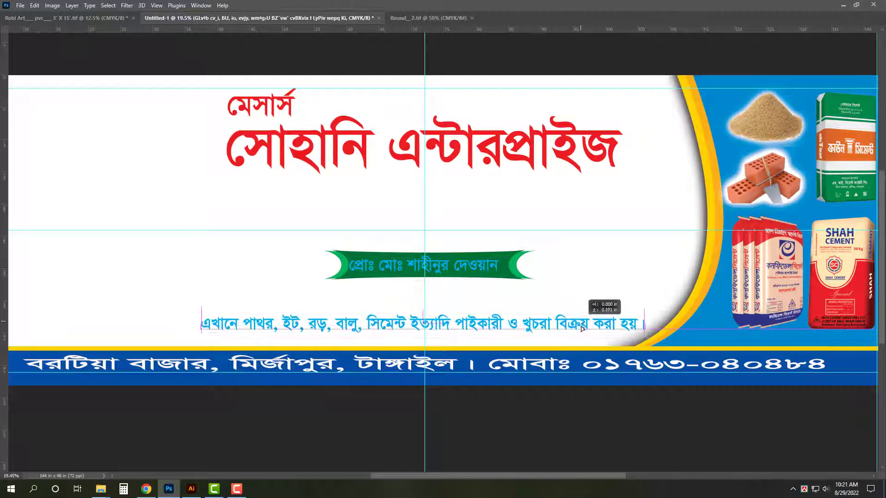
scroll(583, 323, down, 1)
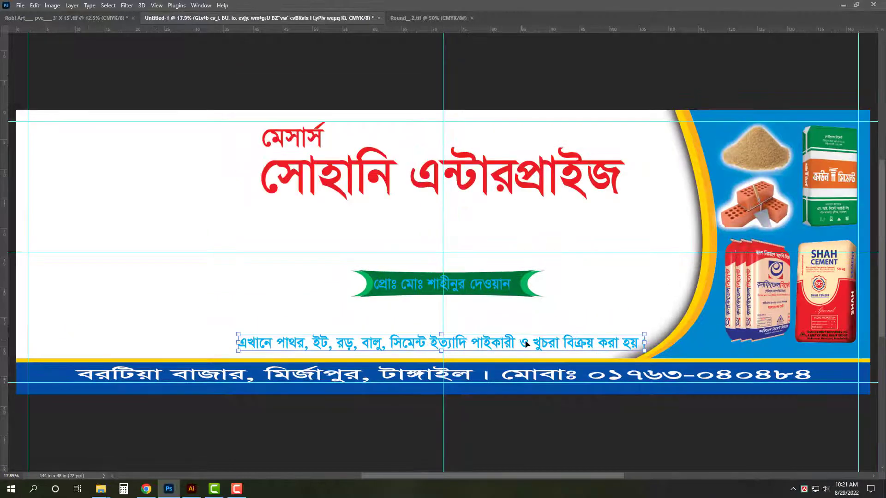
click(658, 429)
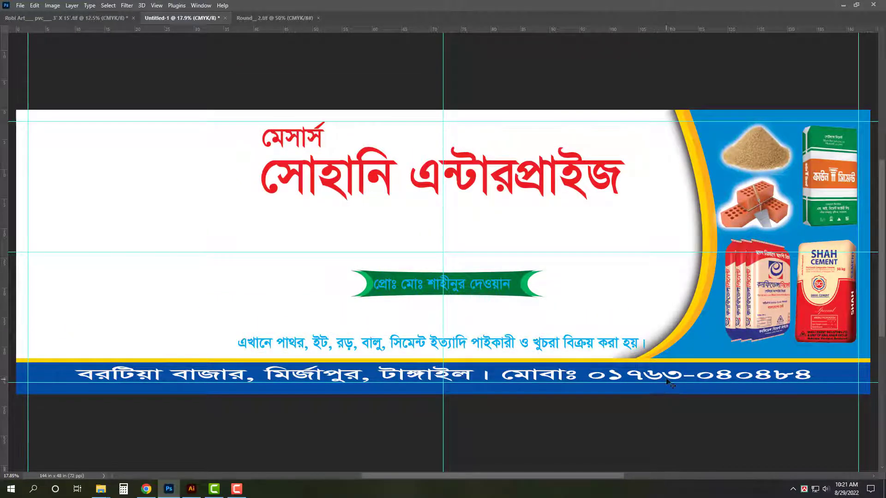
drag(667, 381, 620, 381)
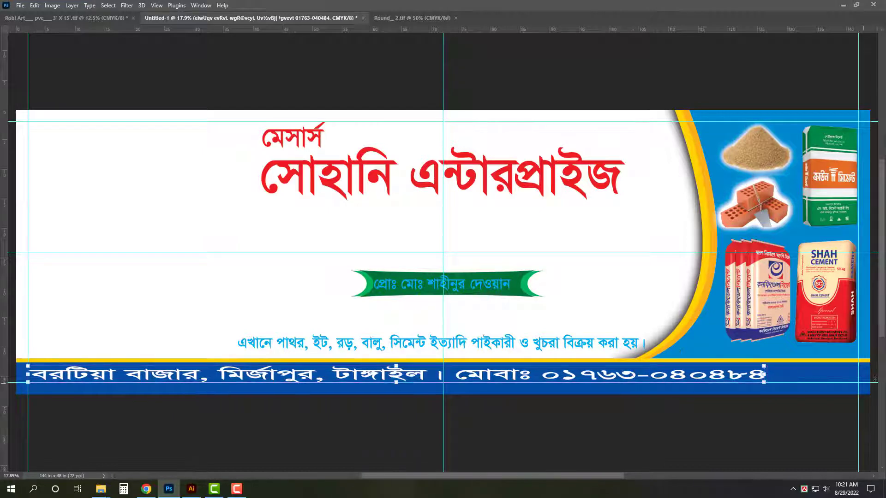
drag(875, 378, 620, 367)
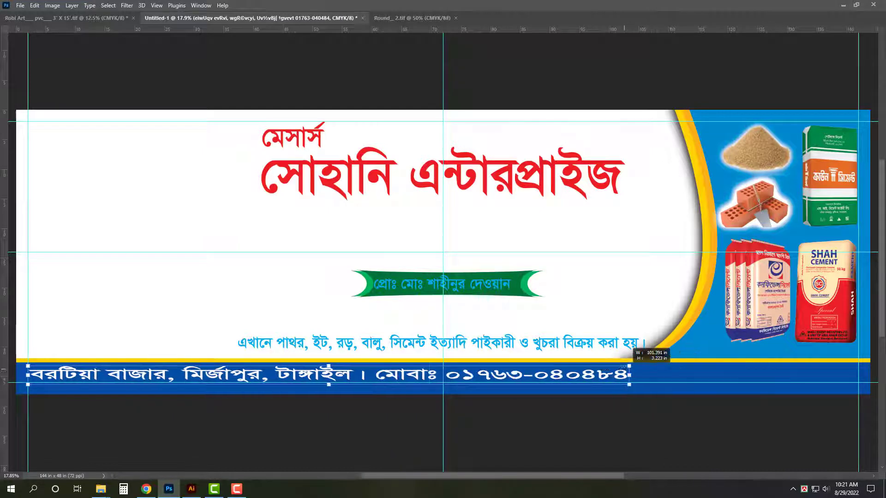
key(Escape)
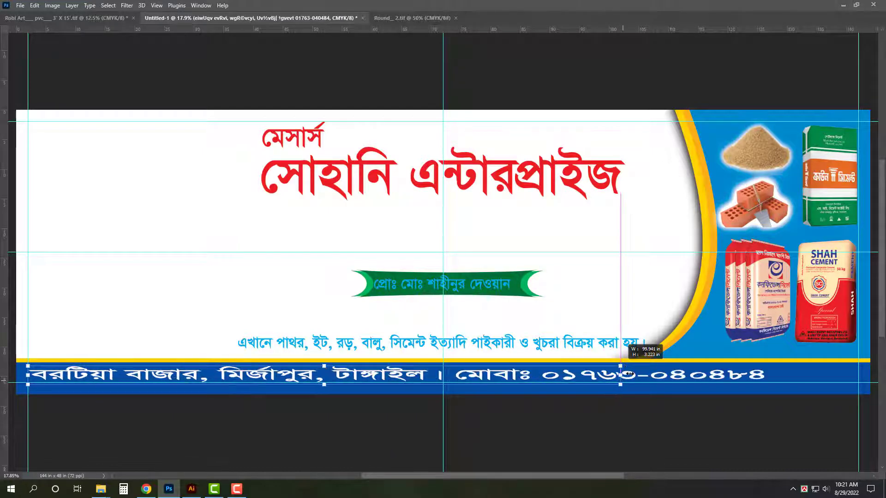
Raise the product images panel above the footer strip and enlarge it down over the footer
click(773, 84)
scroll(692, 148, right, 2)
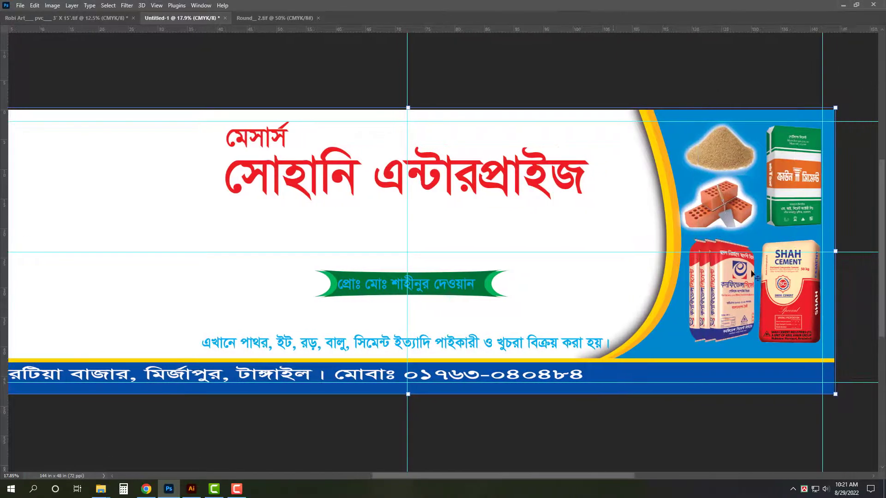
key(ctrl+bracketright)
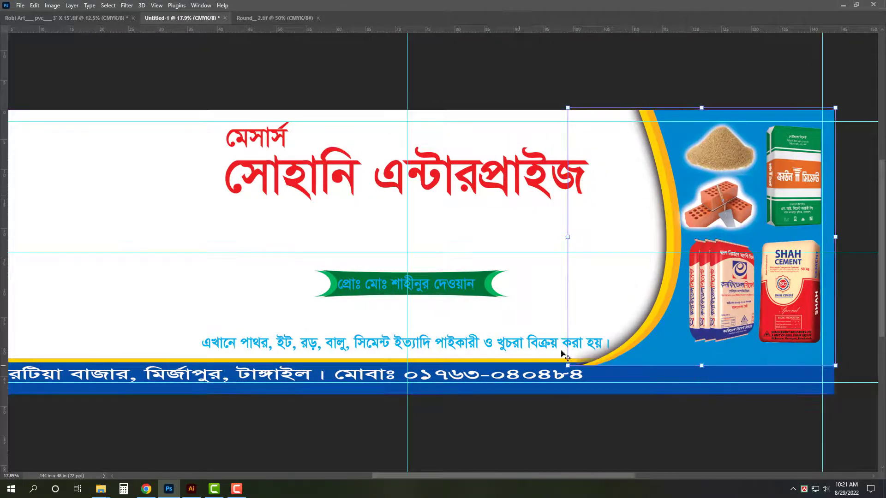
drag(567, 366, 532, 387)
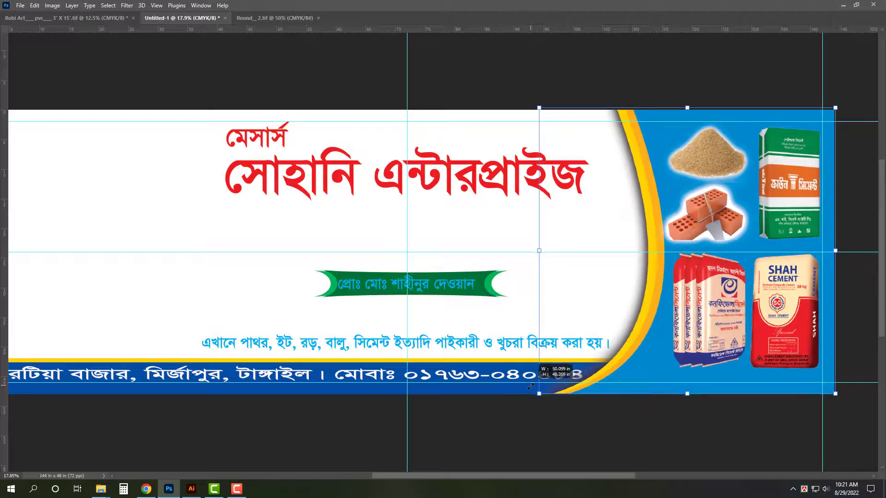
key(Return)
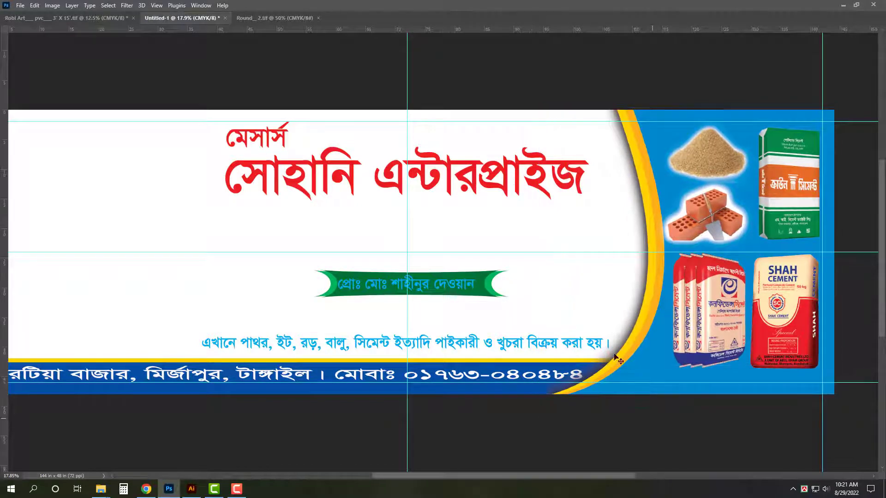
Narrow the address line beside the products and move the tagline to the sign's left edge
click(571, 377)
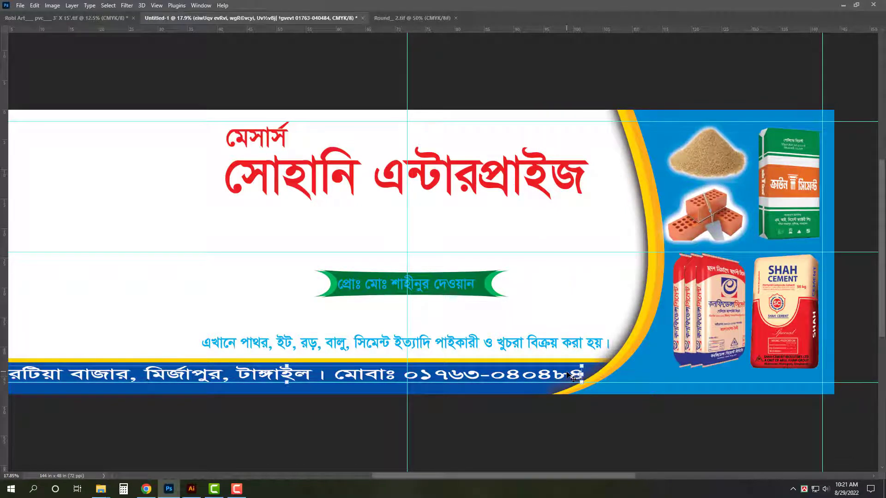
key(ctrl+t)
drag(575, 374, 570, 372)
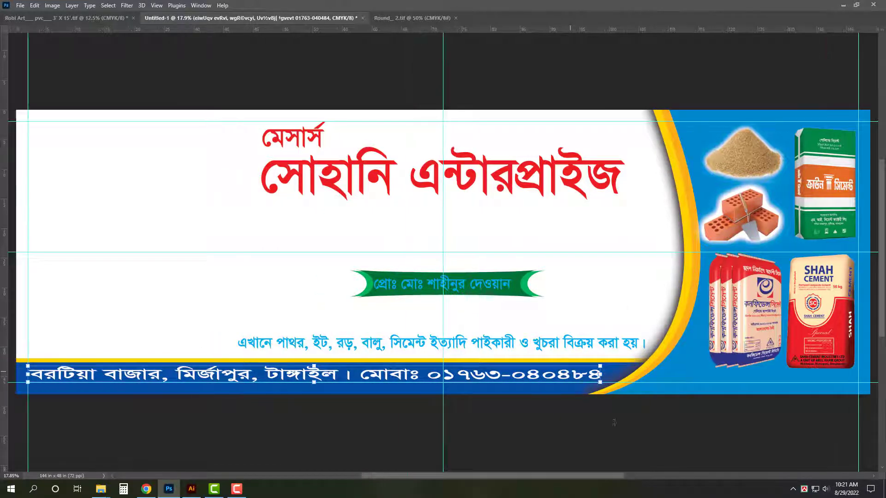
key(Return)
drag(622, 344, 412, 340)
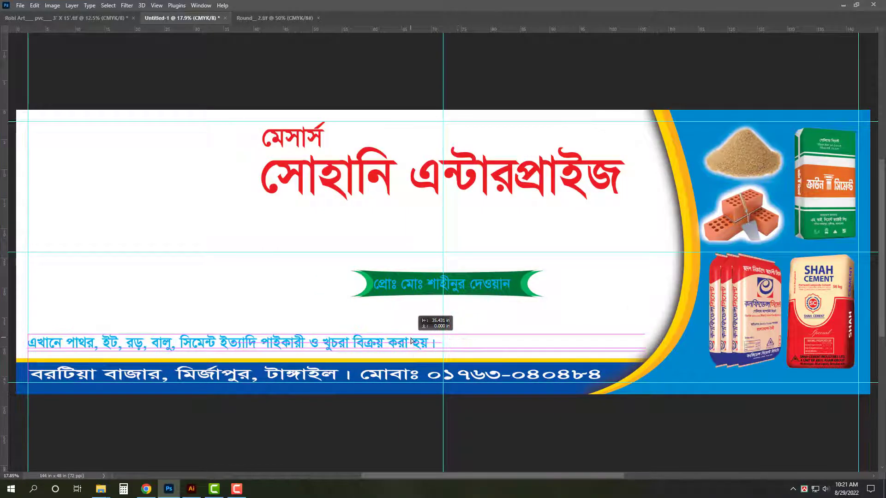
key(ctrl+t)
Stretch the tagline wider in black and centre the green ribbon on a moved guide
drag(595, 344, 635, 344)
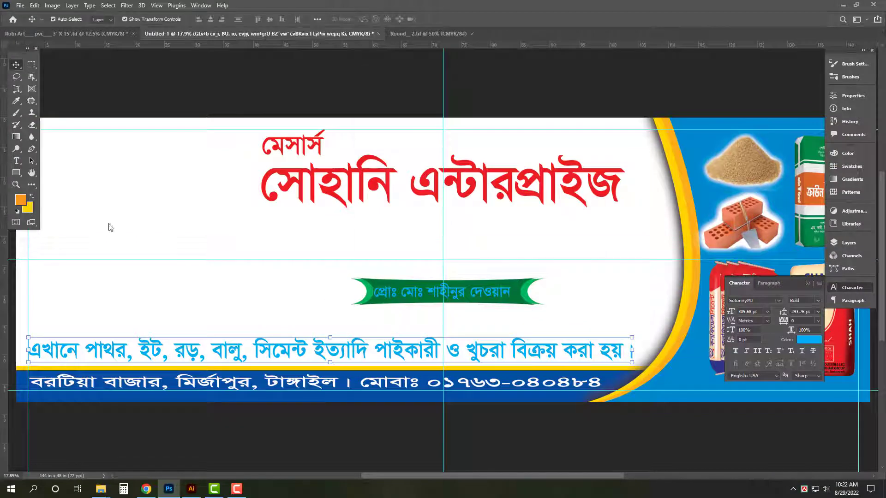
click(28, 207)
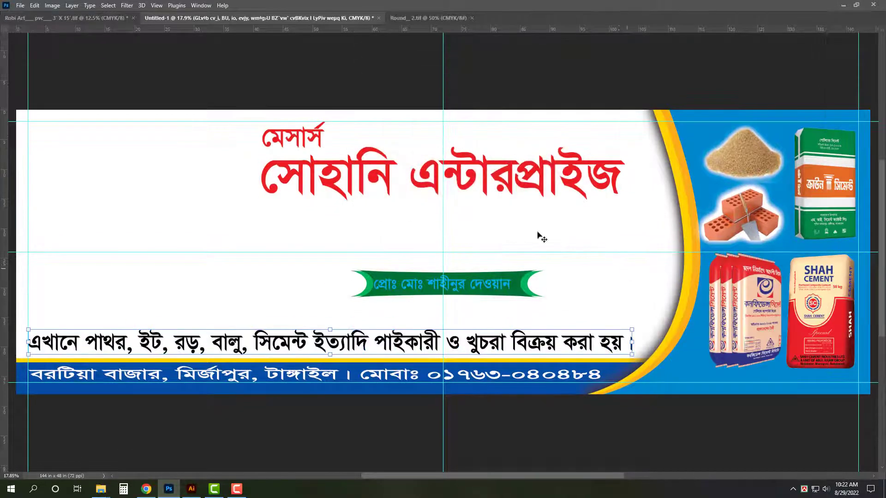
drag(442, 213, 330, 198)
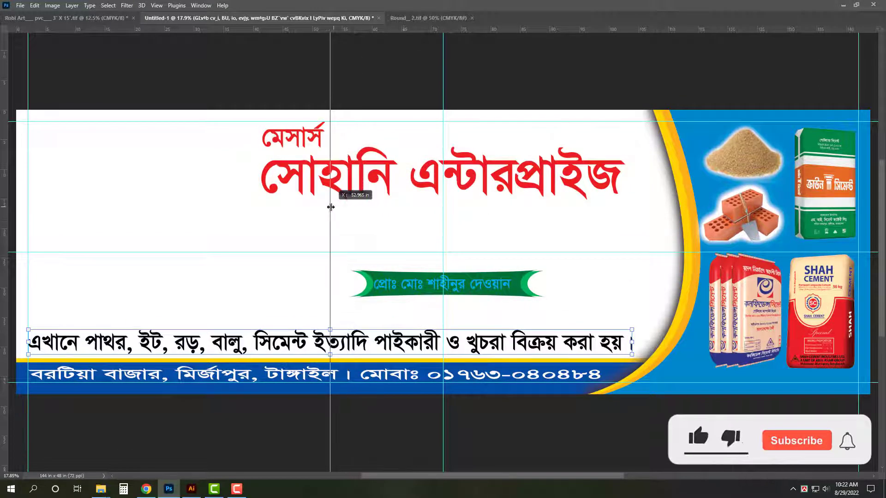
mouse_move(524, 289)
mouse_down()
mouse_move(394, 286)
mouse_move(395, 308)
mouse_move(464, 307)
mouse_up()
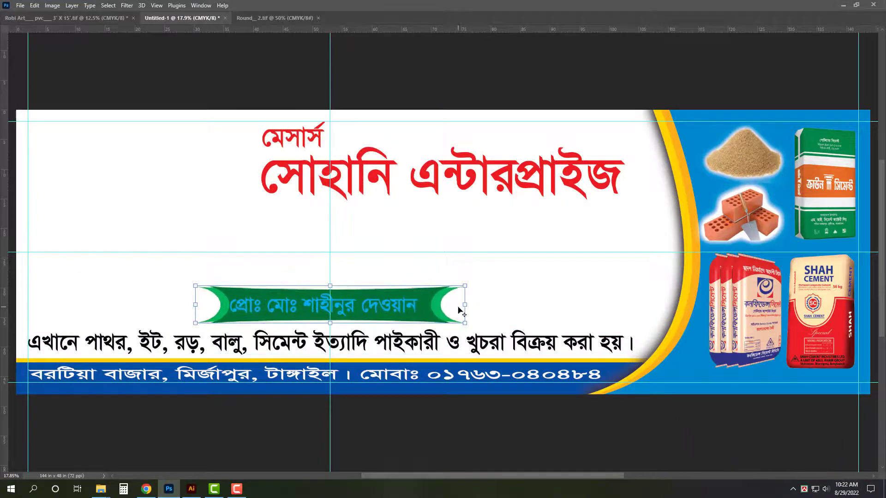
key(Return)
Make the tagline taller, move the green ribbon up, and nudge its name text right
click(350, 386)
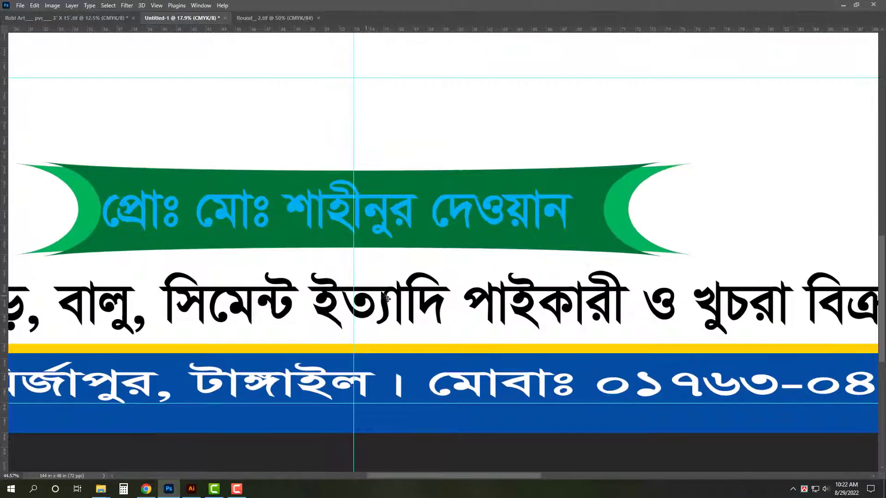
drag(355, 236, 355, 237)
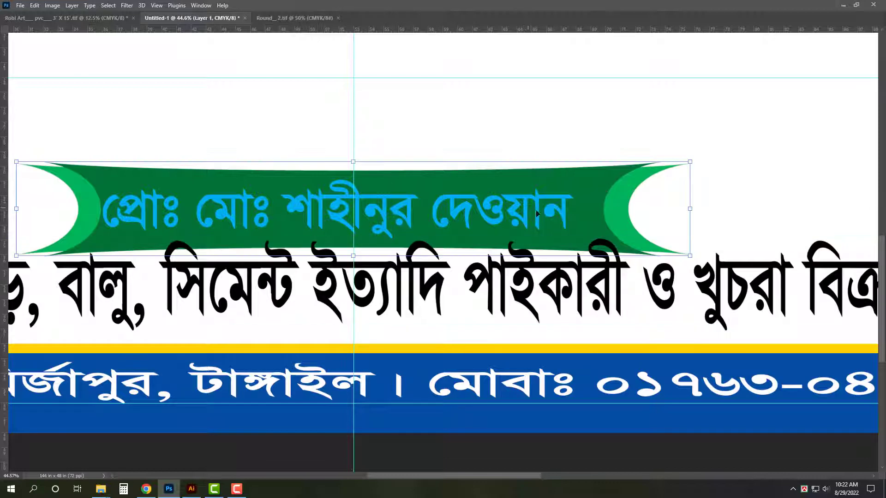
drag(611, 196, 559, 182)
key(Tab)
click(515, 200)
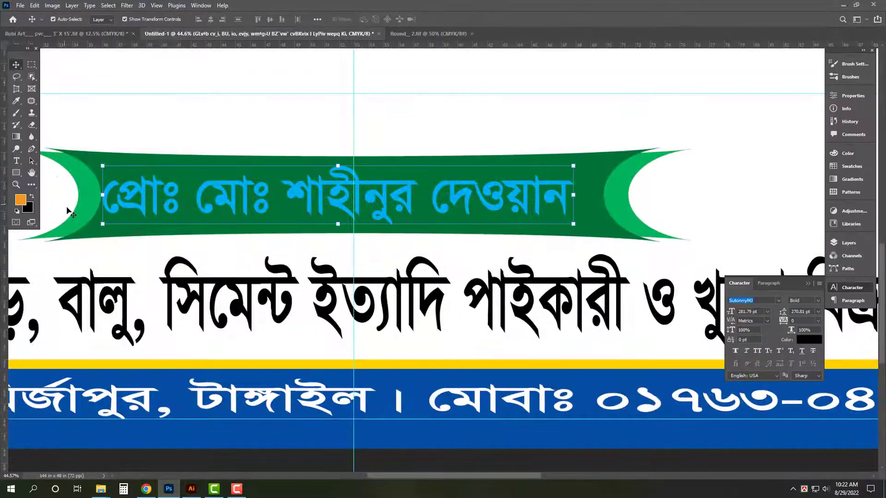
drag(393, 210, 407, 209)
key(Tab)
Colour the name text on the green ribbon white and fit the sign in view
click(619, 213)
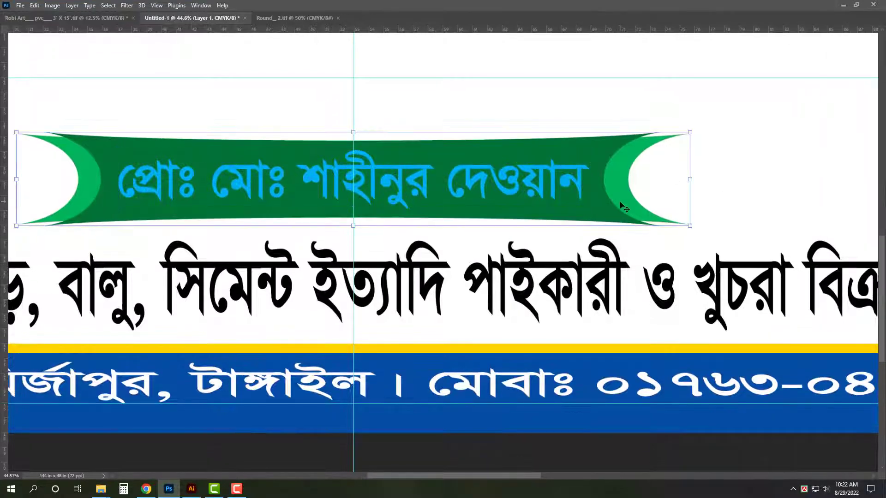
key(Tab)
click(344, 215)
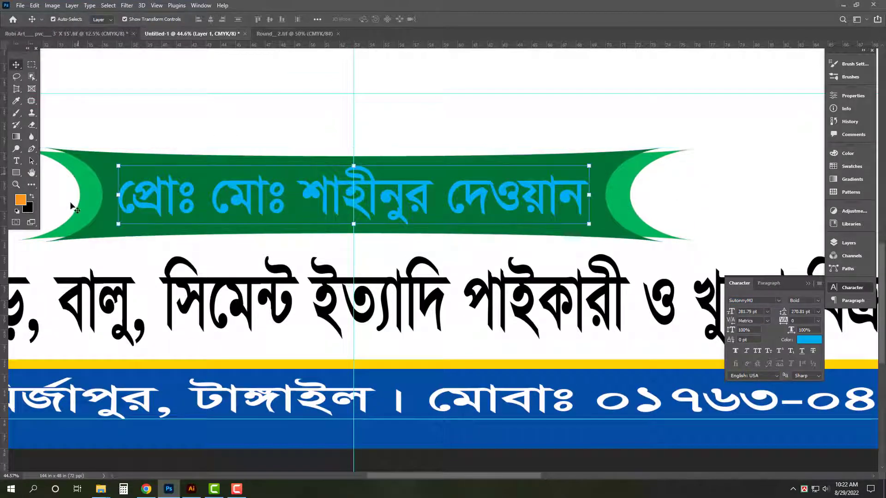
click(28, 208)
click(363, 98)
key(Return)
key(ctrl+BackSpace)
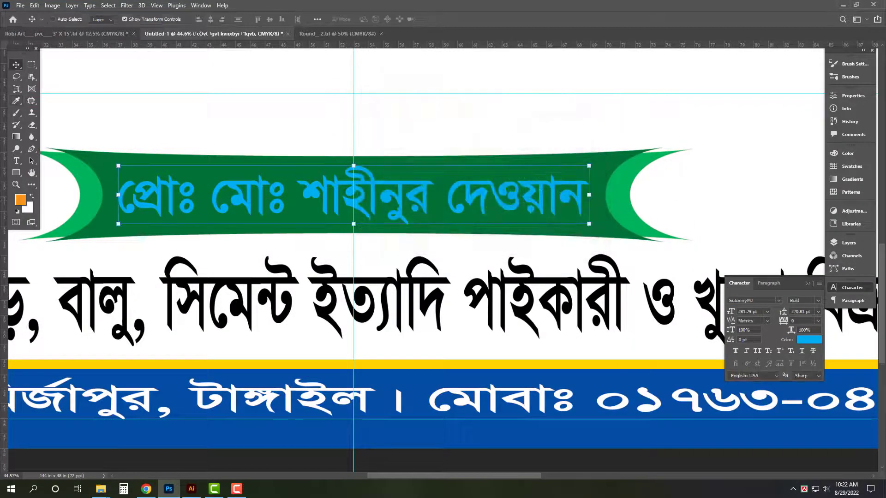
key(Tab)
key(ctrl+0)
Move the মেসার্স label to the left edge and enlarge the red company name to fill the white area
click(572, 184)
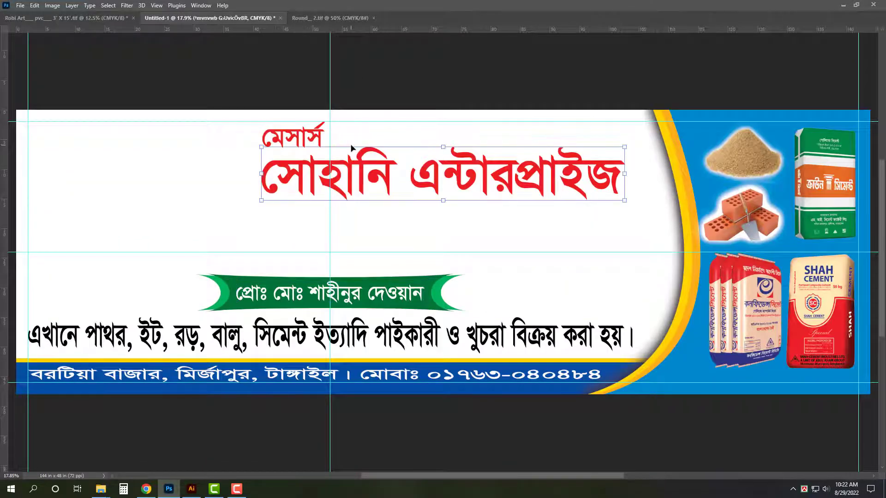
drag(310, 133, 78, 134)
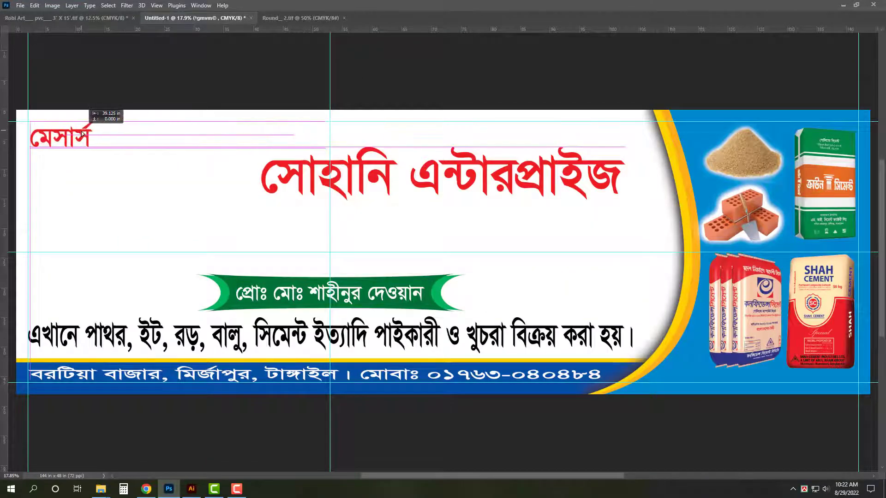
click(425, 186)
drag(259, 212, 36, 292)
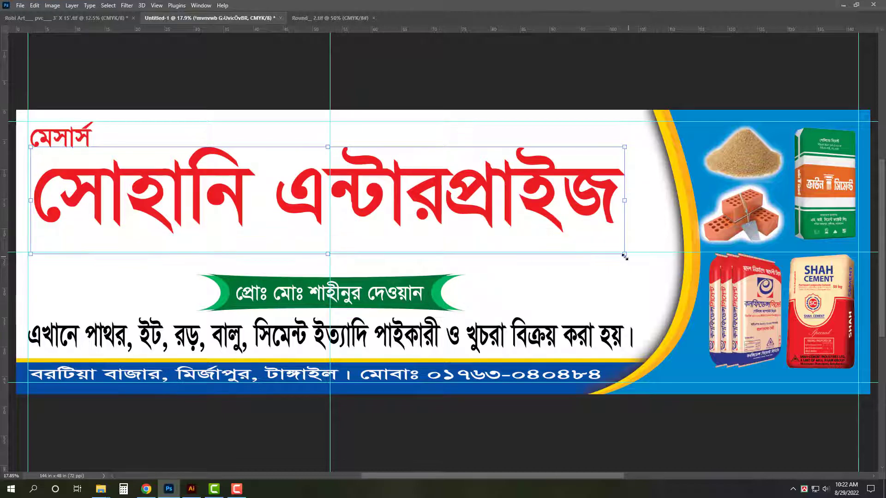
drag(624, 257, 655, 259)
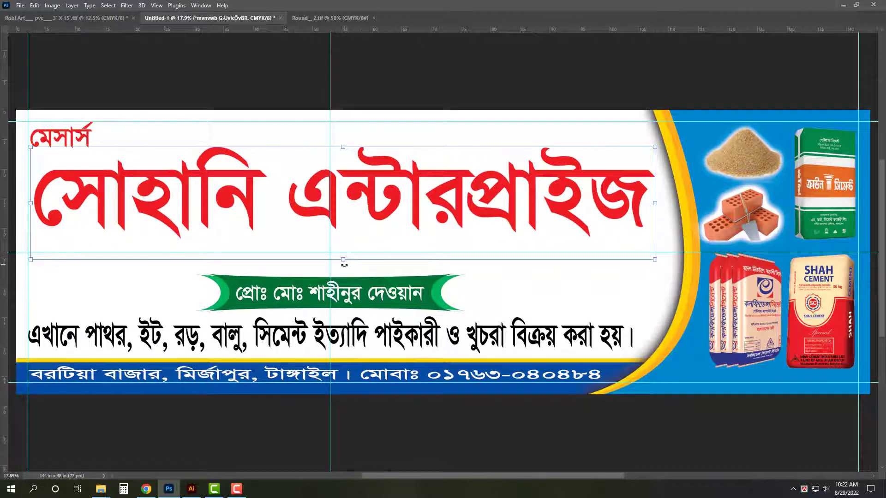
mouse_move(343, 260)
mouse_down()
mouse_move(335, 307)
mouse_move(348, 272)
mouse_up()
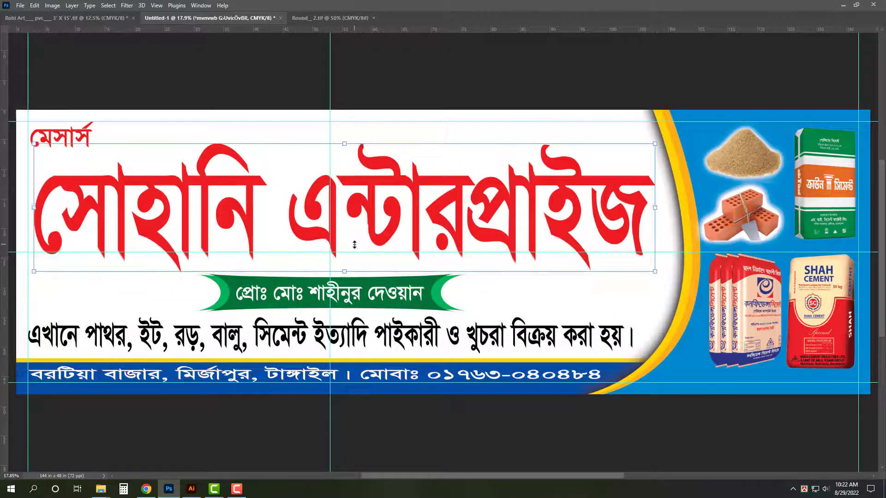
key(shift+Up)
key(shift+Up)
key(shift+Up)
key(shift+Up)
key(shift+Up)
key(shift+Up)
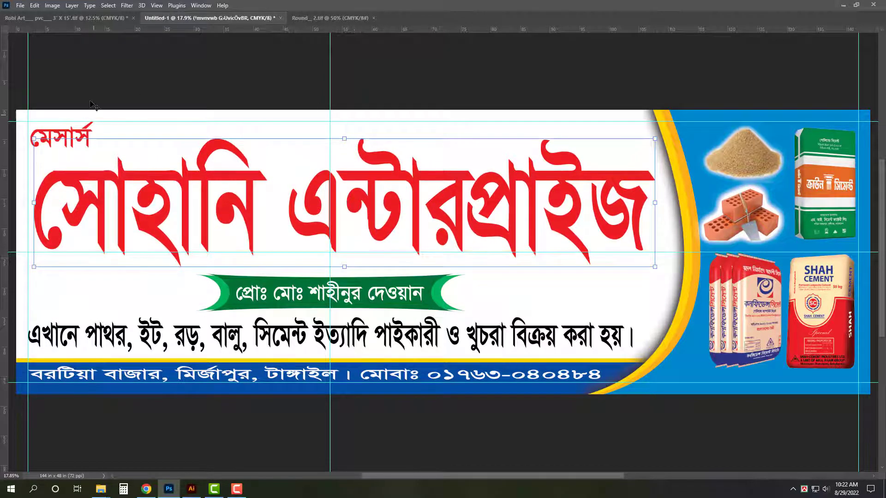
Enlarge the মেসার্স label and fill it with a dark blue colour
click(78, 130)
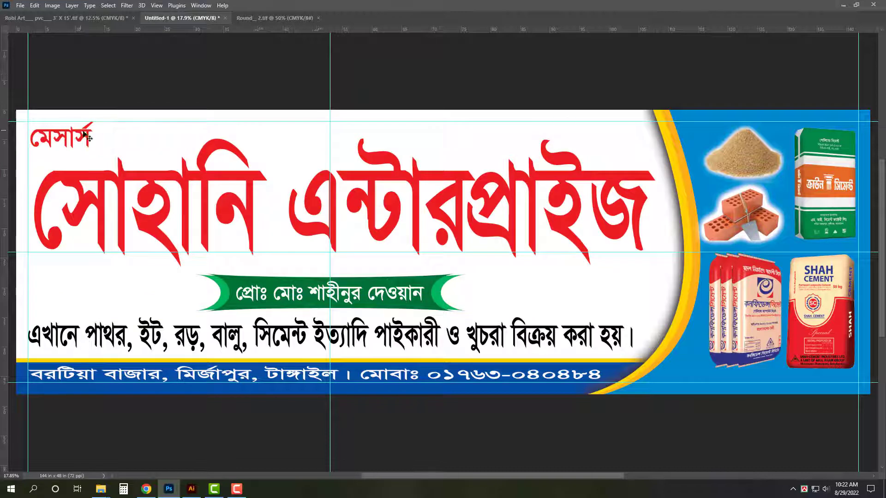
drag(93, 148, 112, 167)
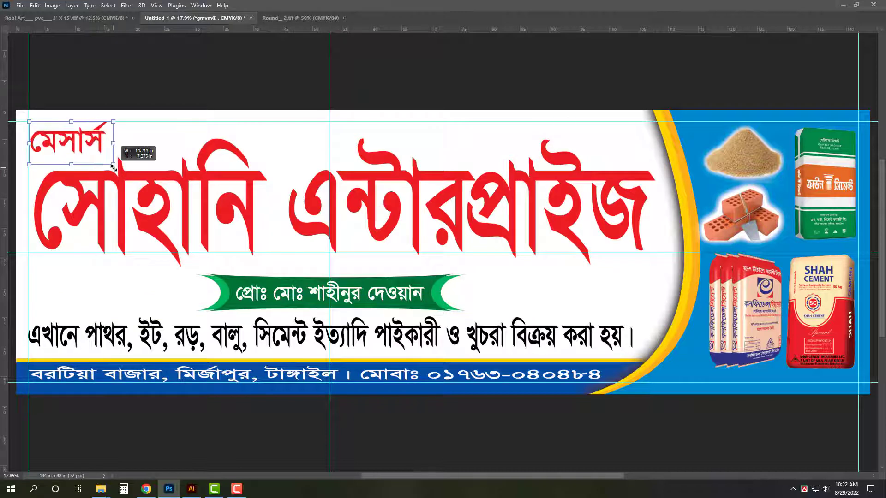
key(Return)
key(Tab)
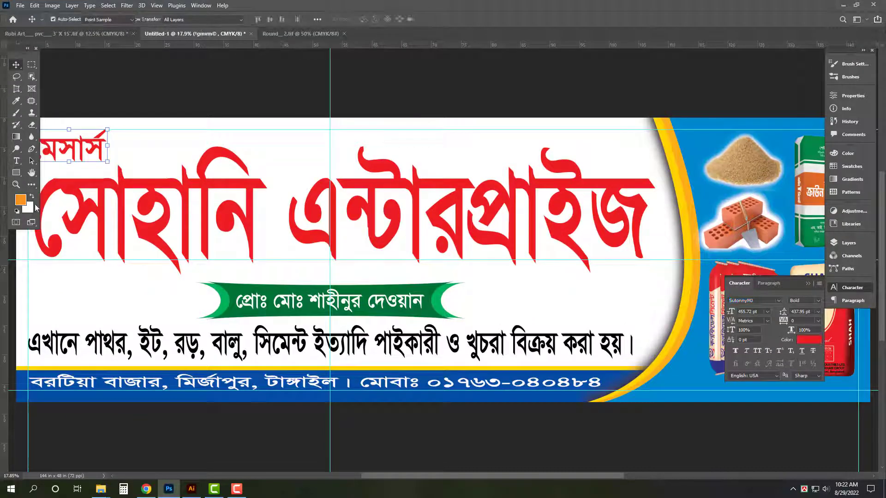
click(28, 208)
text(00)
key(Tab)
text(80)
key(Return)
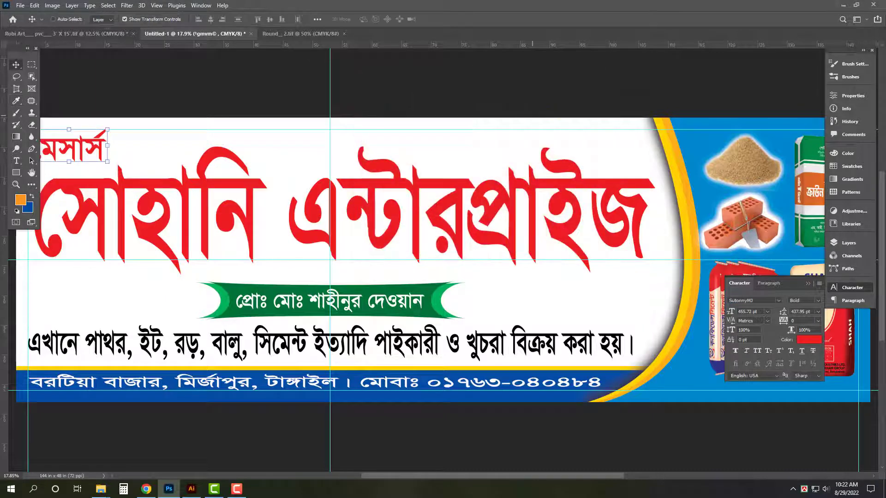
key(ctrl+BackSpace)
key(Tab)
Select the red company name and show the Layers panel
click(545, 148)
key(Tab)
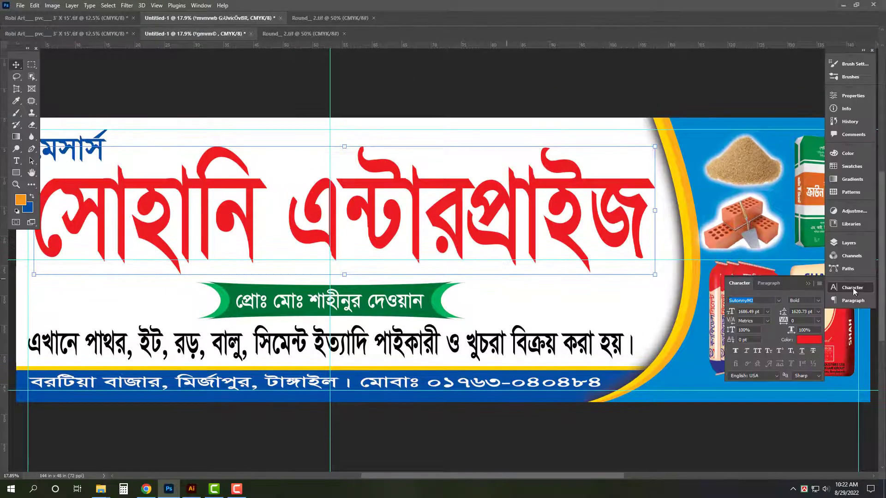
click(849, 243)
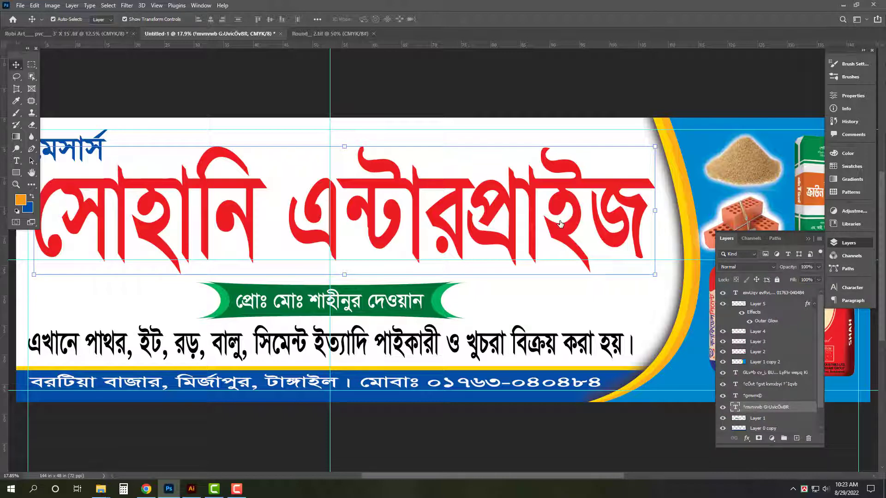
Add a drop shadow to the company name: opacity 51, distance 77, size 54
double_click(793, 407)
click(582, 248)
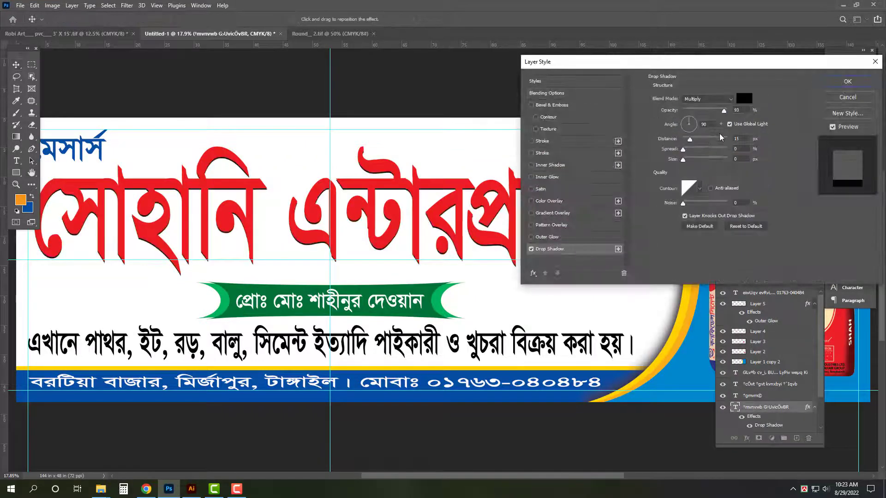
click(729, 124)
drag(476, 205, 481, 211)
drag(723, 111, 705, 111)
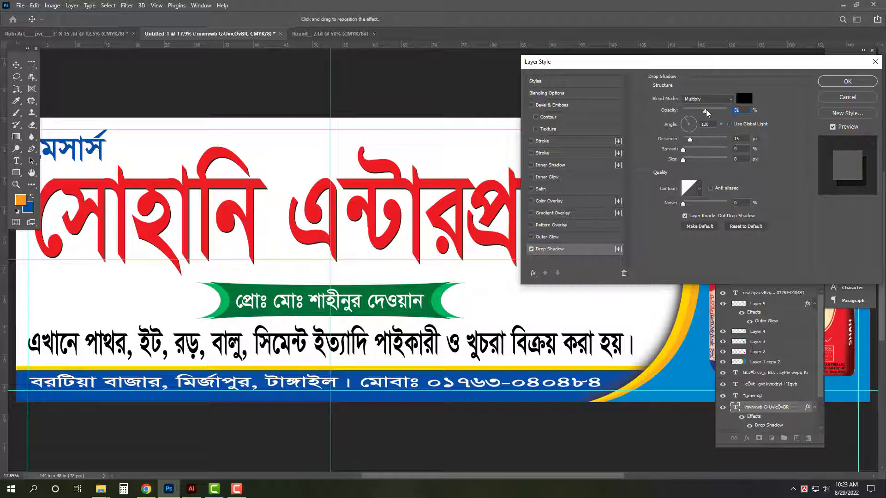
drag(482, 214, 487, 218)
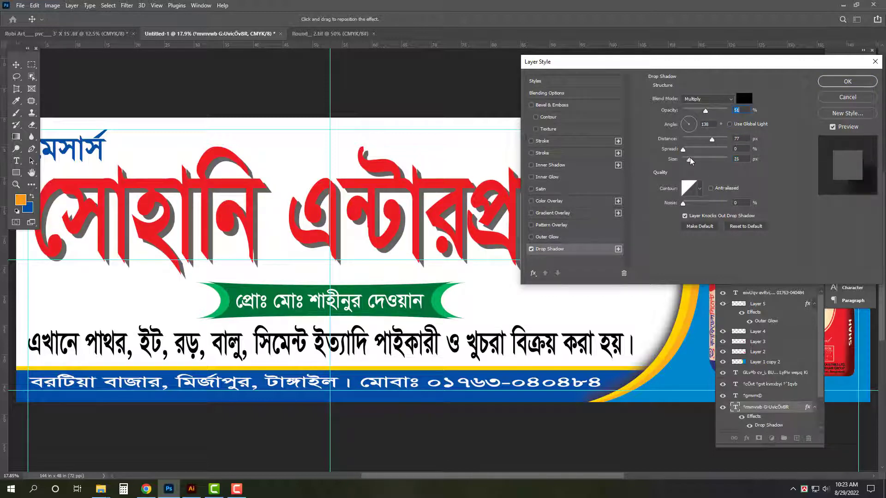
drag(689, 159, 696, 159)
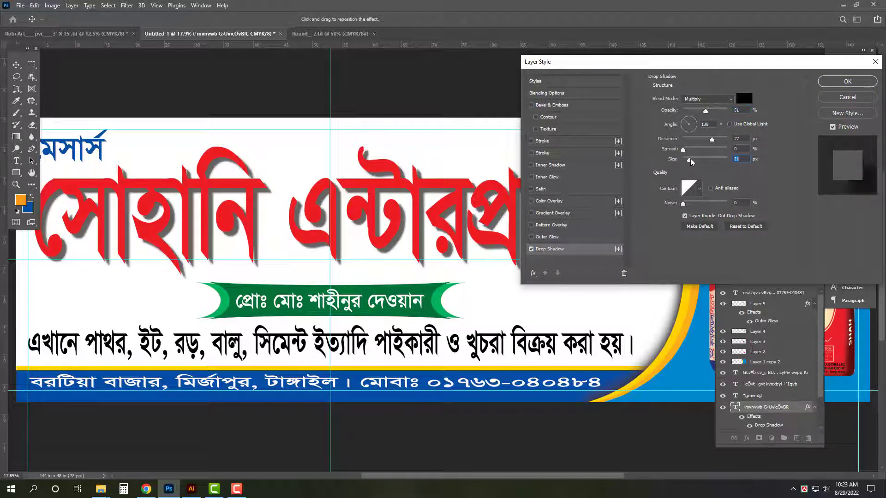
Add a 30 px white stroke outline to the company name and apply the effects
click(567, 141)
text(1)
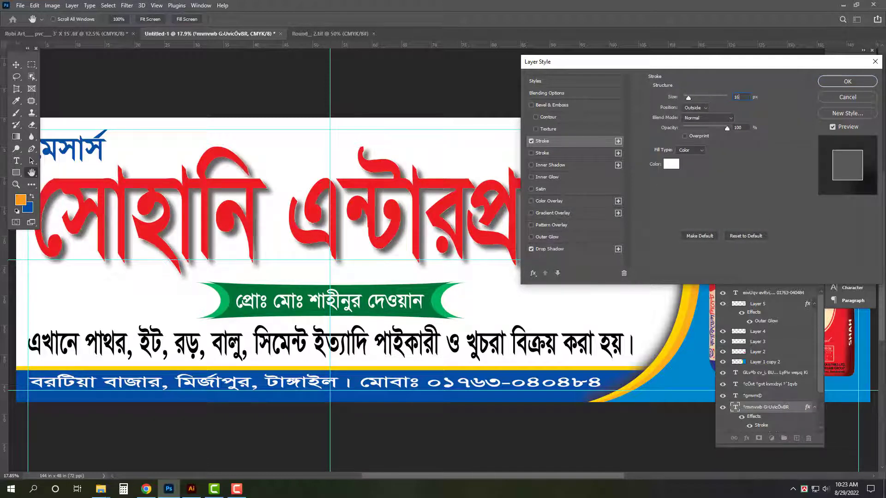
text(6)
key(BackSpace)
key(BackSpace)
text(25)
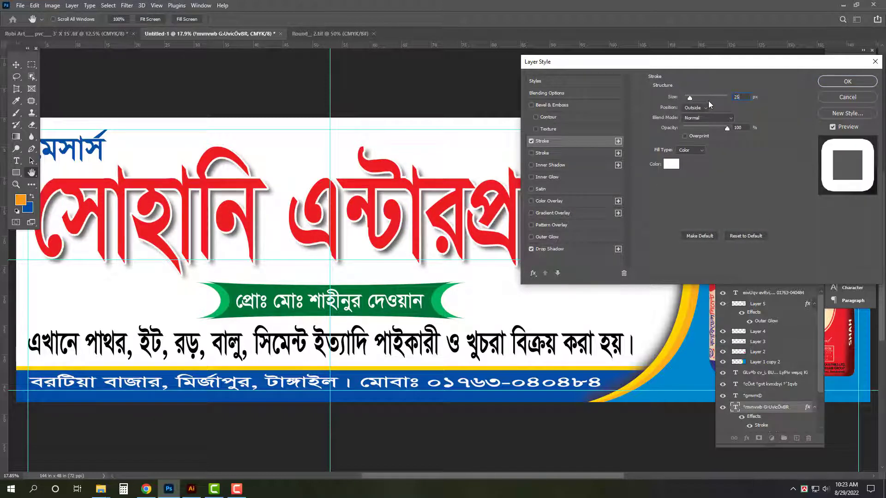
key(BackSpace)
key(BackSpace)
text(30)
key(Return)
key(Tab)
click(437, 305)
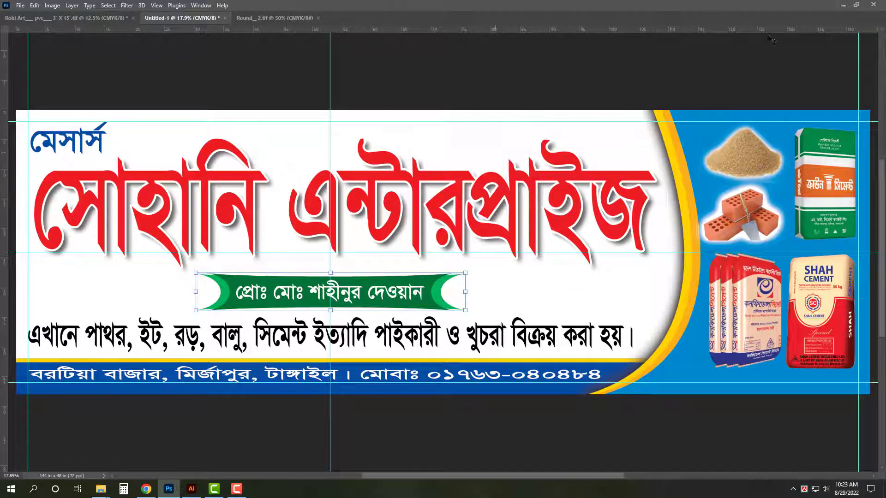
Delete the Konfidence cement bag image from the blue panel
click(795, 190)
click(749, 197)
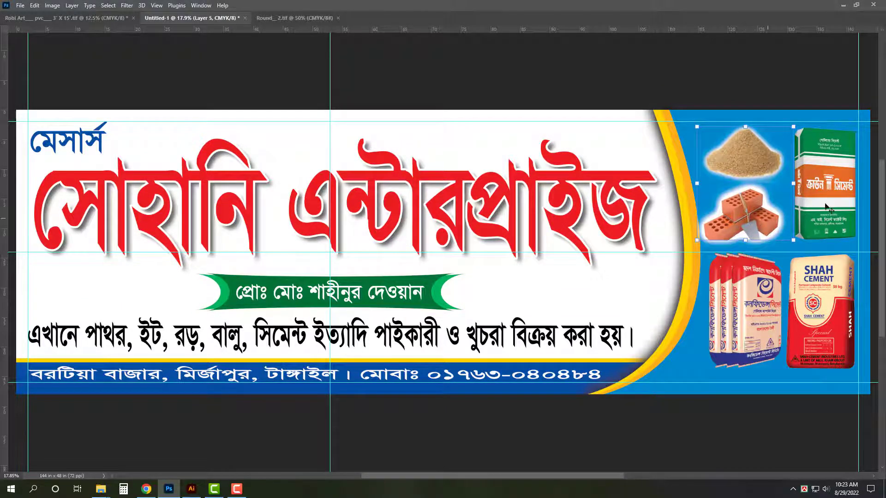
click(818, 305)
click(754, 314)
key(Delete)
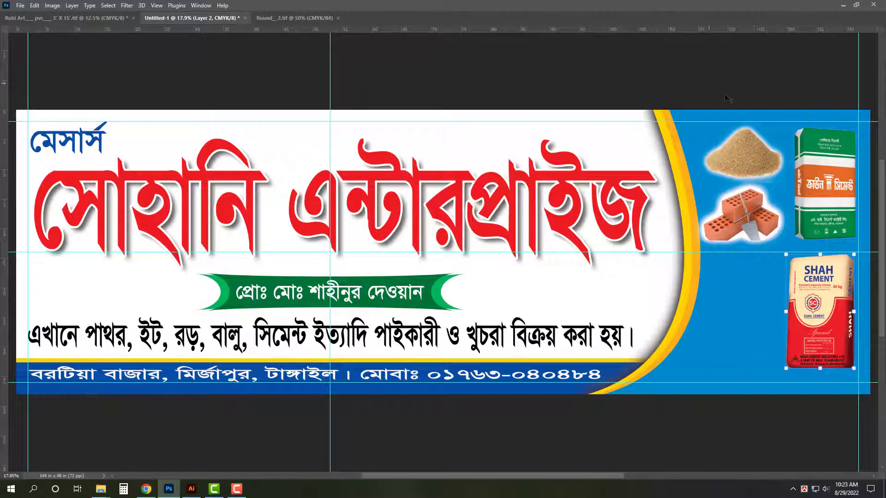
click(809, 252)
Shrink the sand, brick and cement image and reposition it
click(748, 151)
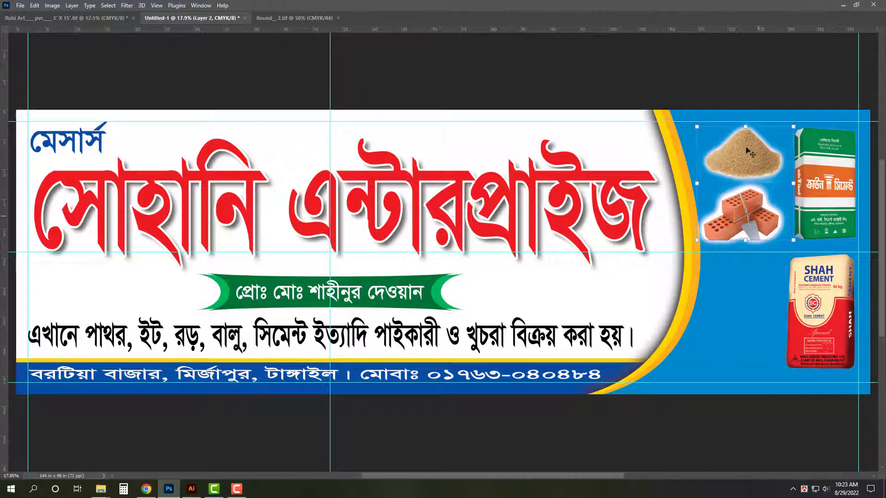
key(ctrl+t)
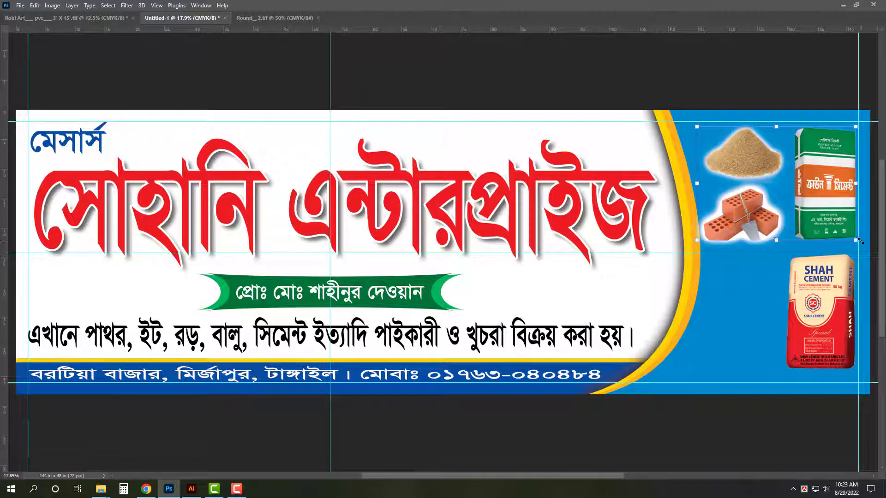
drag(856, 240, 828, 212)
mouse_move(796, 181)
mouse_down()
mouse_move(813, 182)
mouse_move(522, 215)
mouse_up()
Move the SHAH cement bag up, shrink it, and shift the green bag slightly left
drag(568, 196, 569, 170)
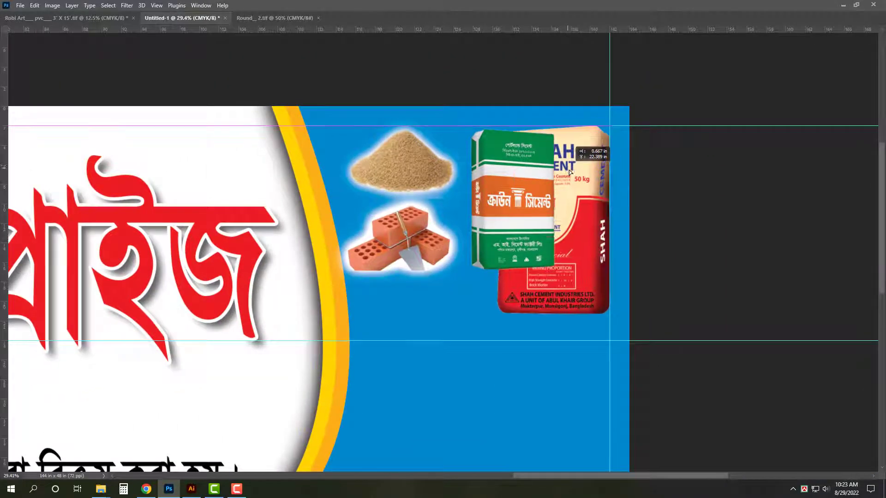
key(ctrl+t)
drag(499, 316, 533, 276)
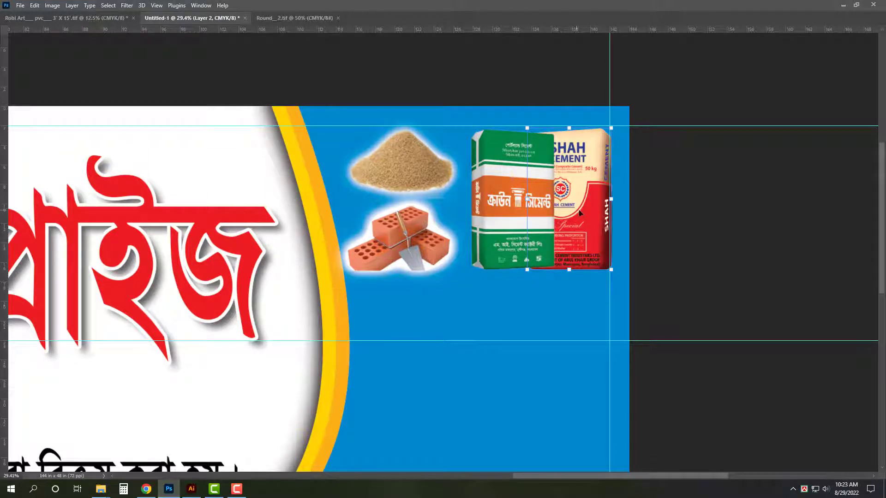
drag(611, 199, 609, 199)
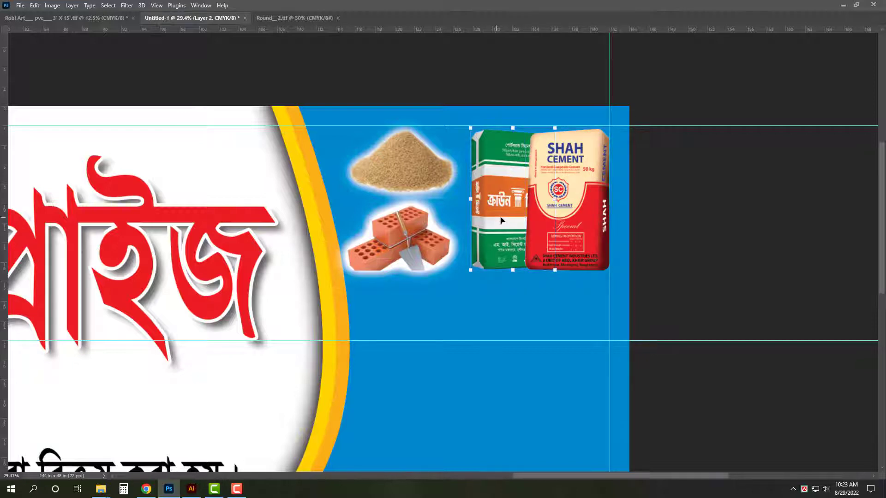
drag(502, 217, 493, 217)
Cut the bricks out of the sand image and place them below the sand pile
click(402, 256)
click(412, 208)
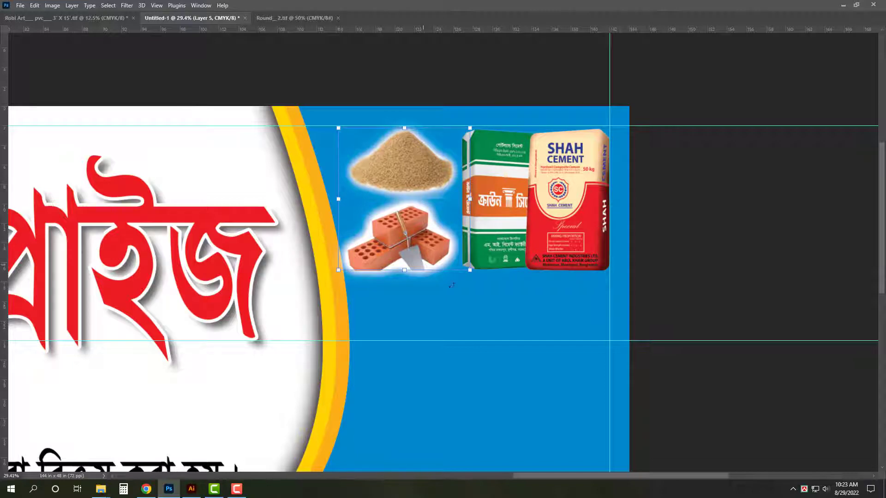
key(m)
drag(559, 330, 283, 200)
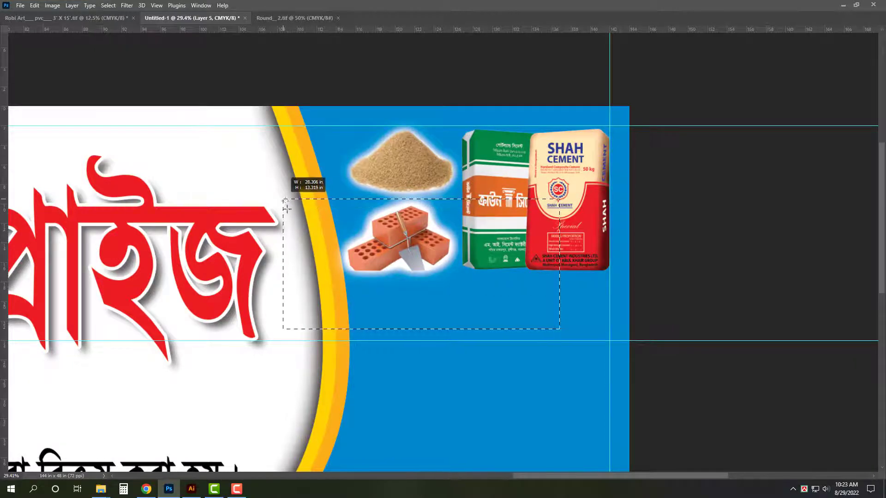
key(Delete)
key(ctrl+d)
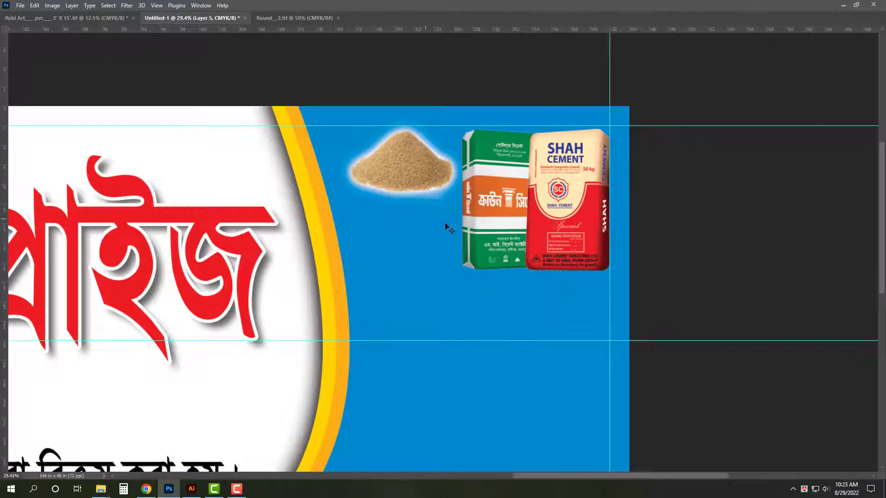
key(ctrl+v)
drag(343, 299, 424, 248)
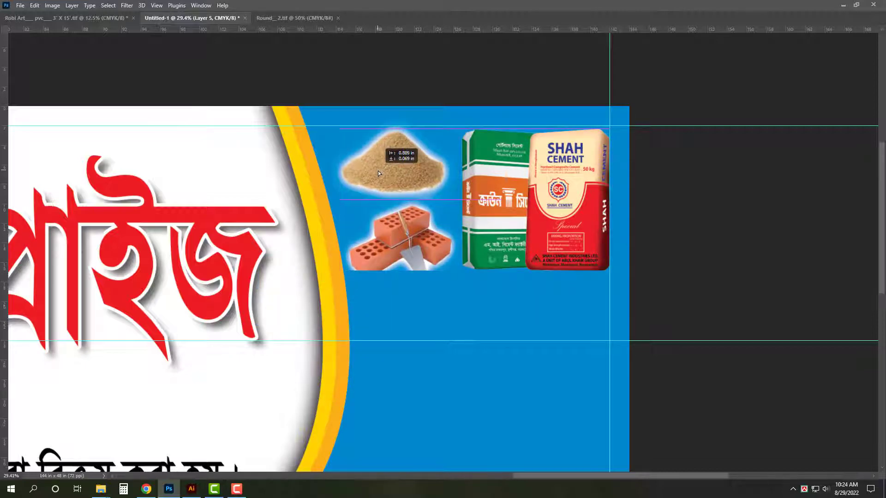
Close the Round_2.tif and Robi Art documents without saving, keeping only the signboard open
key(ctrl+0)
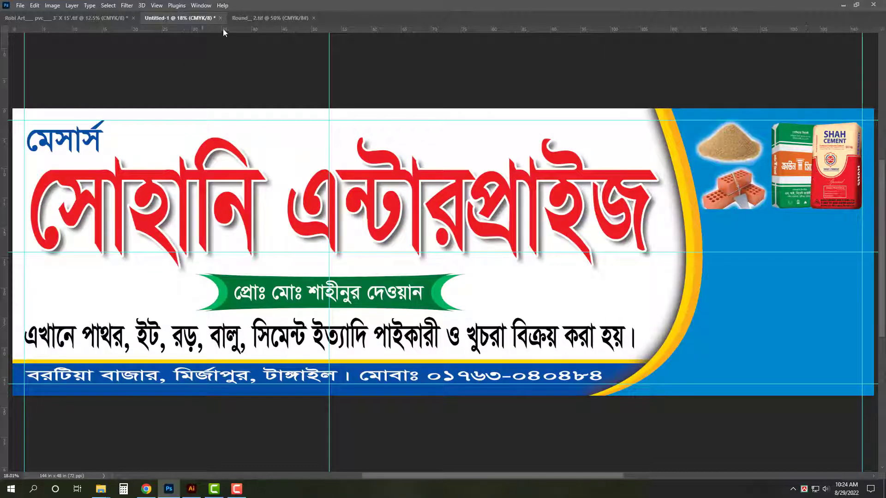
key(ctrl+Tab)
key(ctrl+w)
click(93, 19)
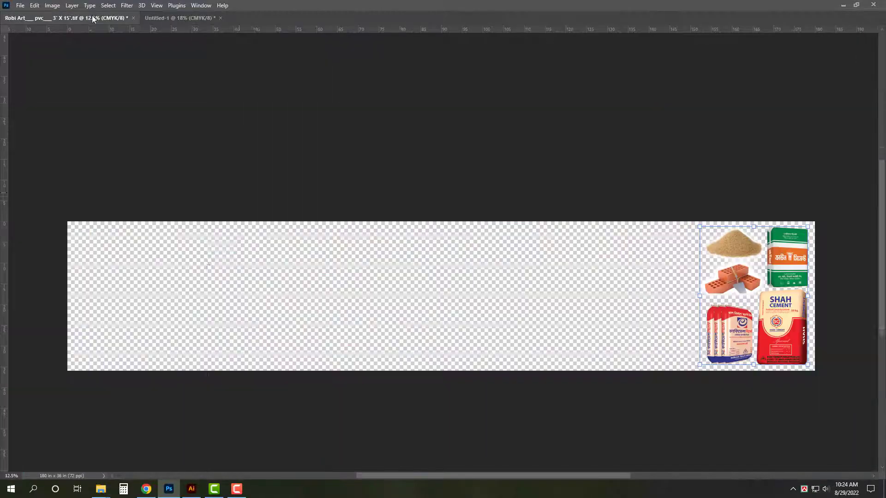
key(ctrl+w)
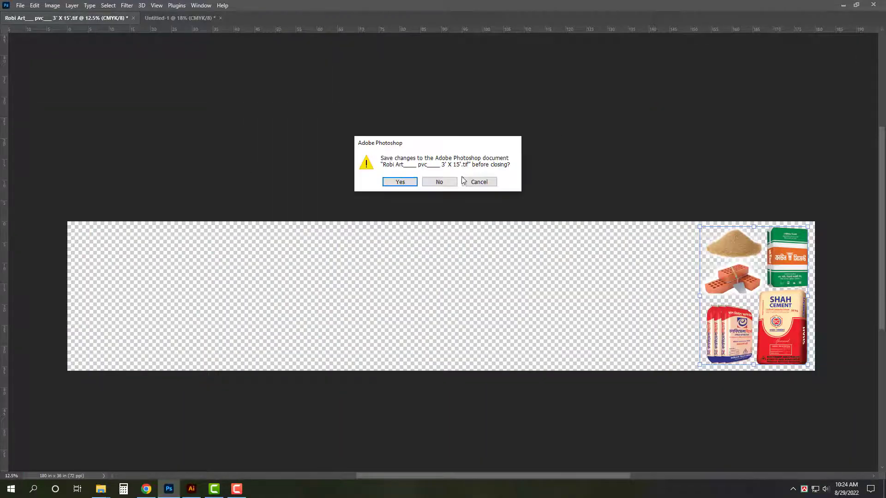
key(n)
click(100, 489)
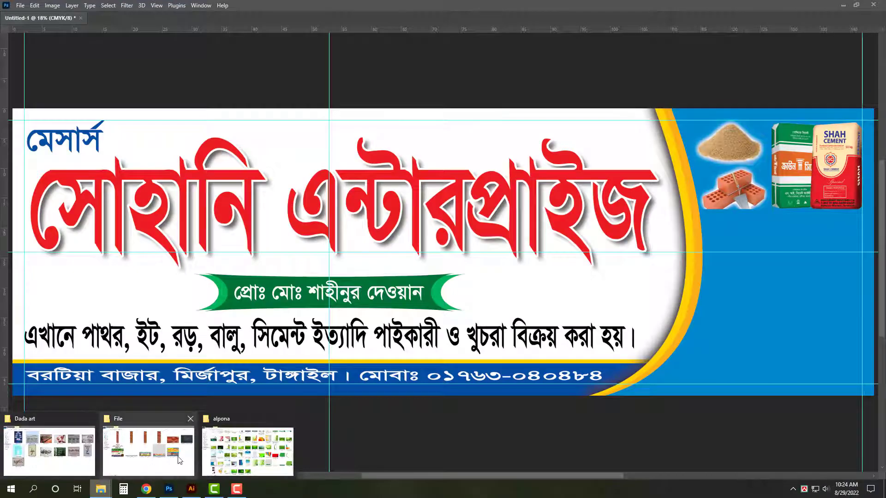
Bring the File Explorer window forward and go up to the Concrete image folder
click(153, 467)
key(BackSpace)
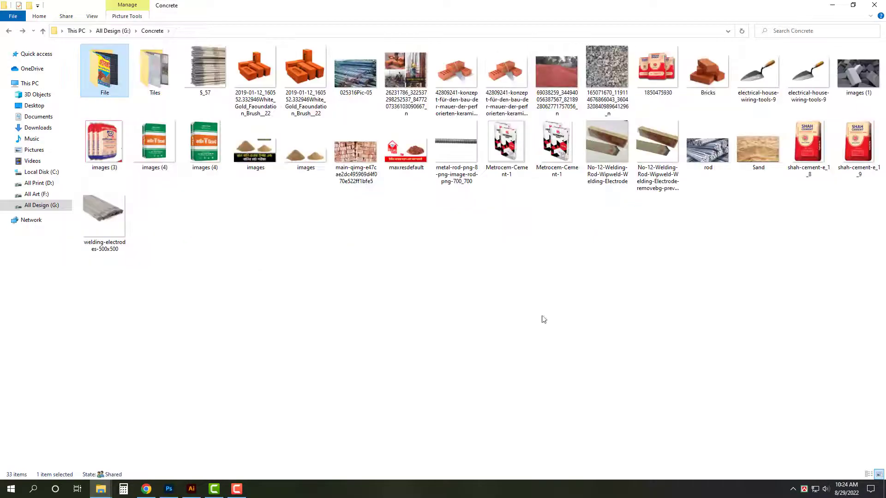
ctrl+scroll(583, 292, up, 1)
Select the rod photos and Metrocem-Cement-1 image, then drag them to Photoshop to open
click(479, 83)
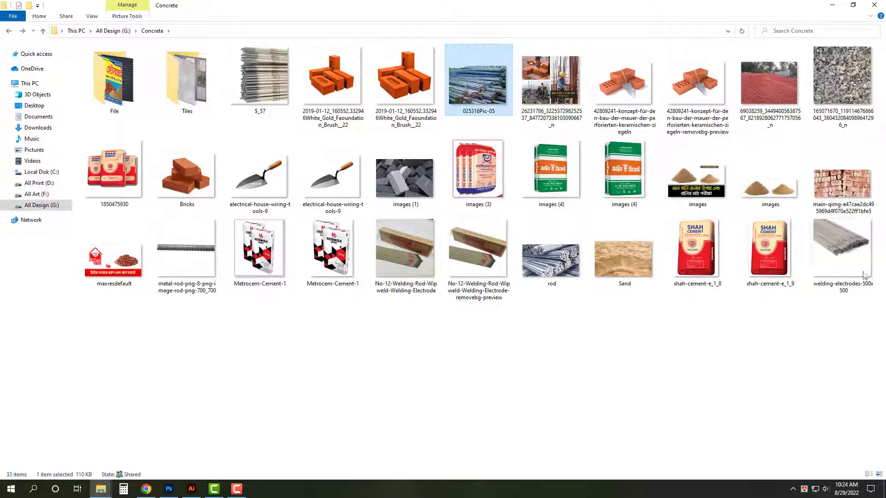
click(839, 259)
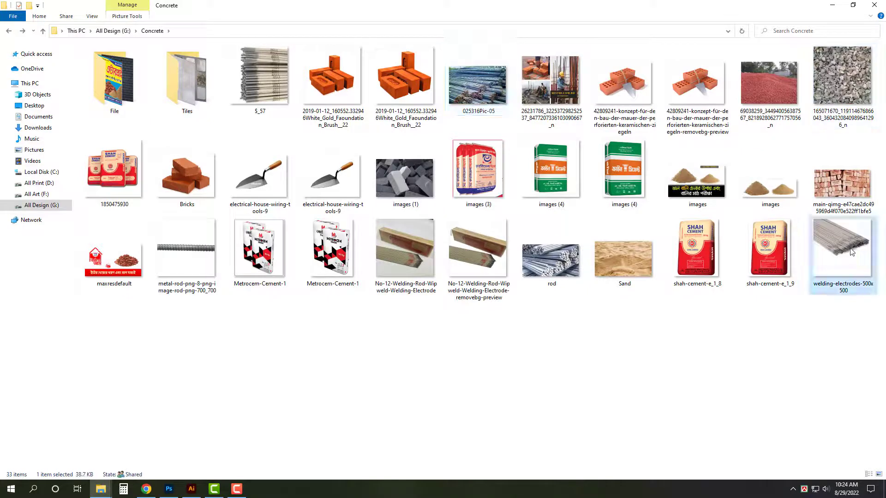
click(559, 265)
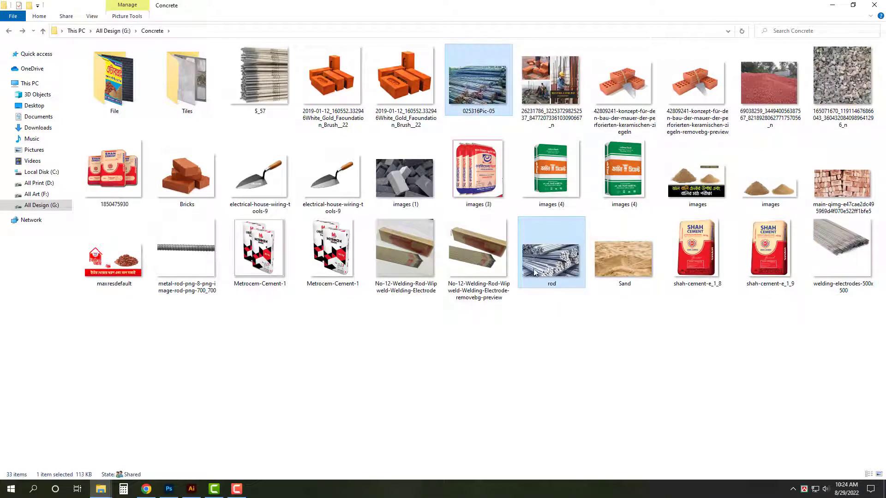
drag(536, 251, 549, 285)
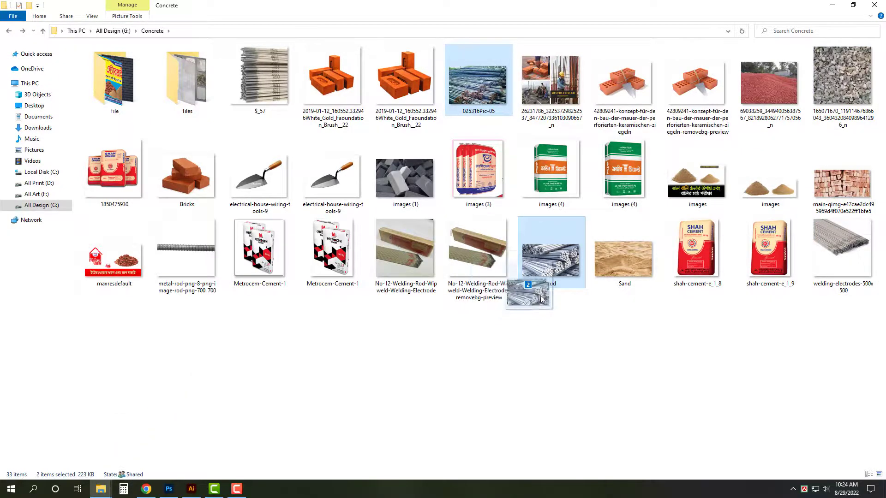
ctrl+click(332, 250)
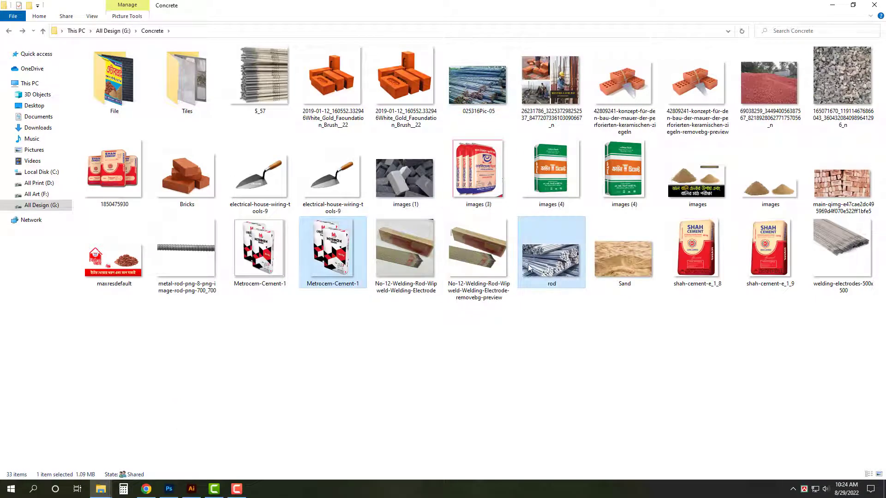
ctrl+click(482, 68)
drag(579, 282, 538, 4)
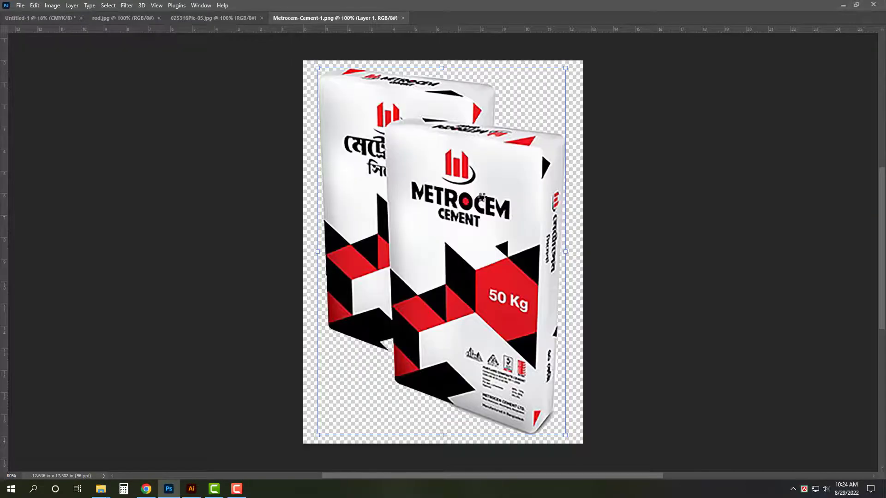
Inspect the 025316Pic-05 rebar and rod photos at fit and actual size, closing the rod photo
click(230, 17)
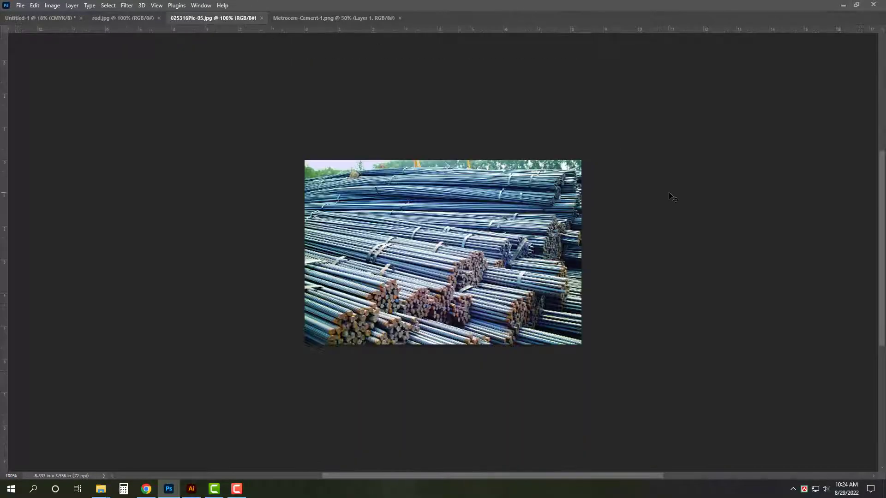
key(ctrl+0)
click(134, 20)
key(ctrl+0)
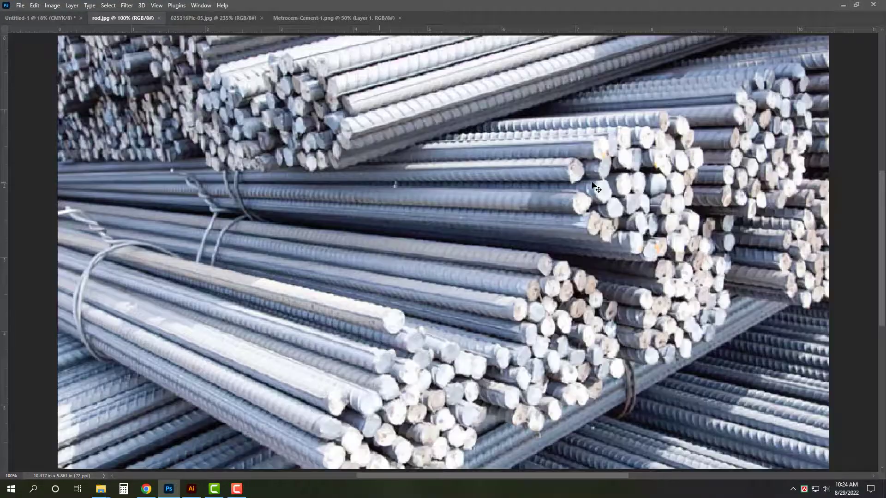
key(ctrl+1)
key(ctrl+a)
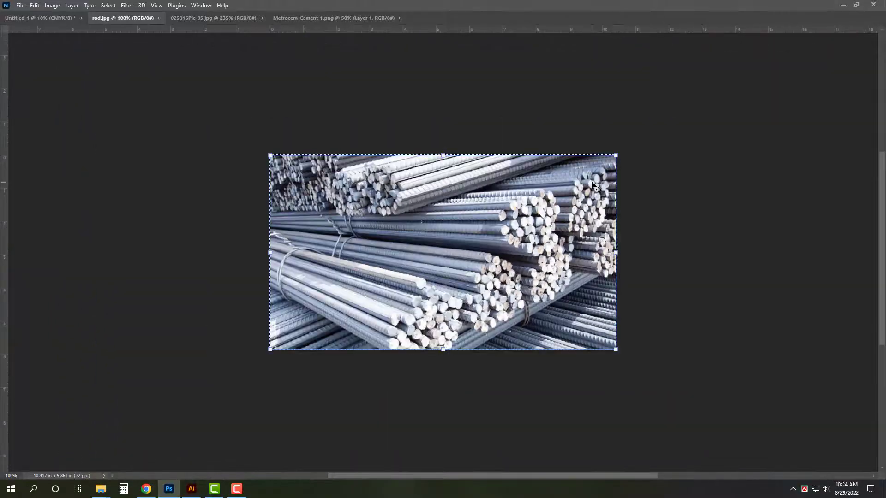
key(ctrl+w)
Cut the Metrocem cement bag, close the rebar photo, and discard the bag document unsaved
key(ctrl+w)
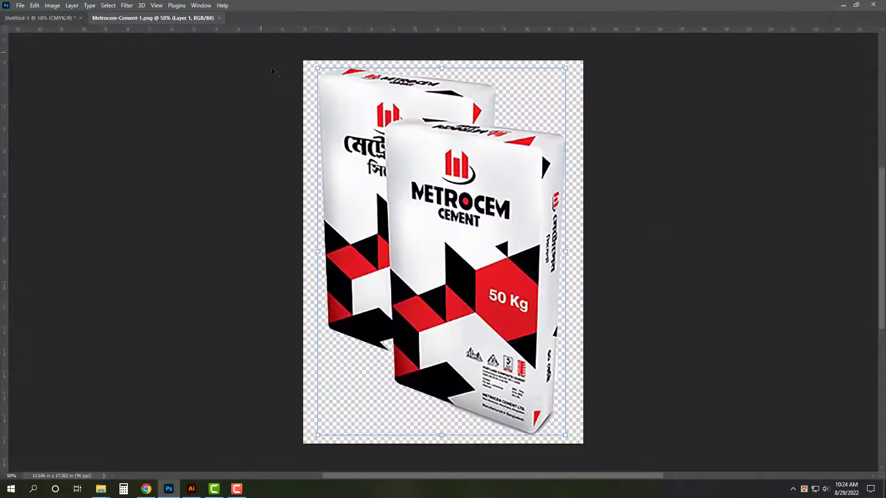
key(ctrl+x)
key(ctrl+w)
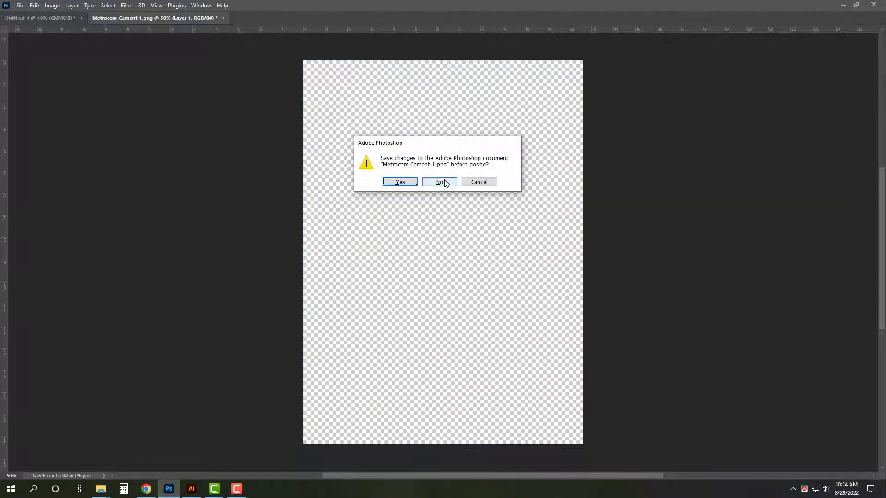
key(n)
Paste the cement bag into Untitled-1, shrunk onto the blue right panel below the bricks
key(ctrl+v)
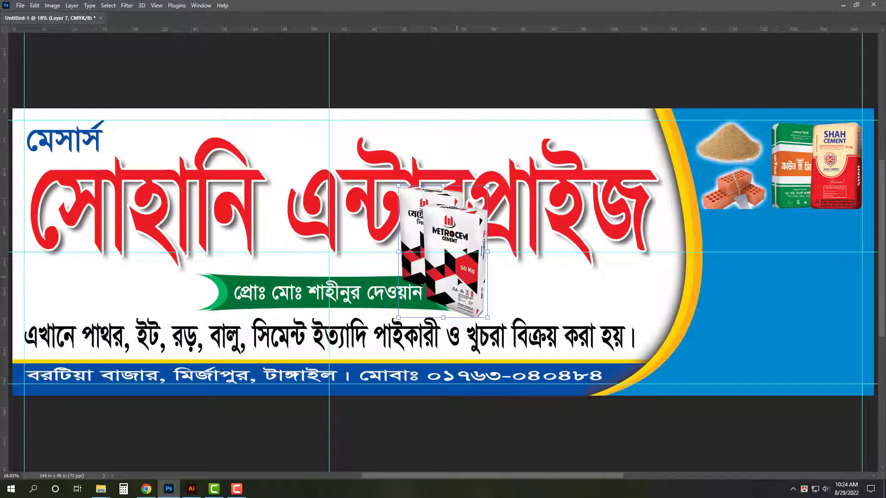
drag(453, 285, 764, 314)
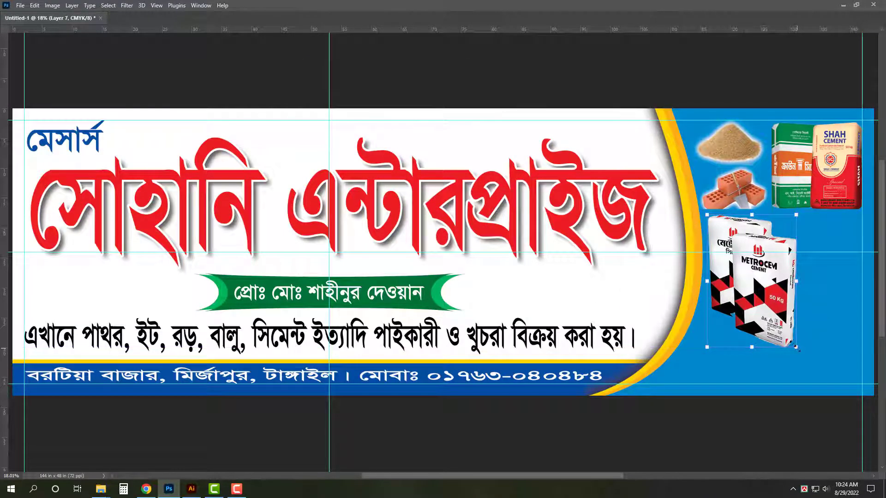
drag(796, 346, 773, 312)
key(Return)
click(694, 78)
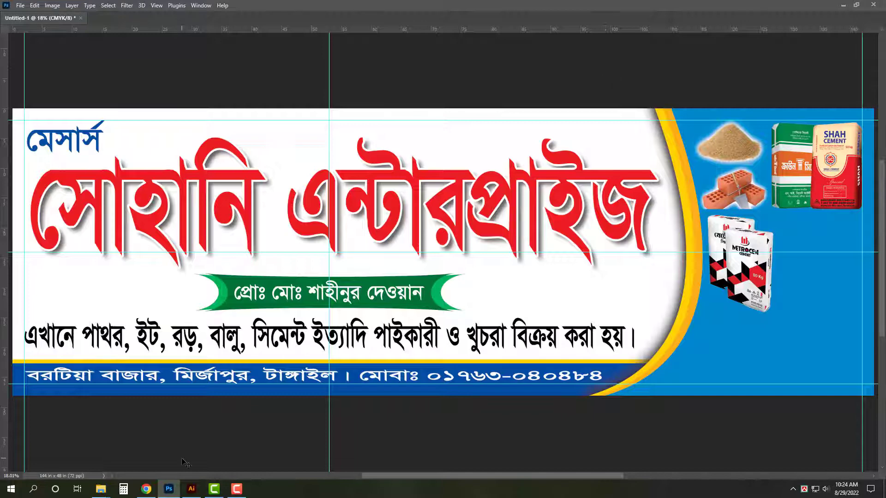
mouse_move(100, 490)
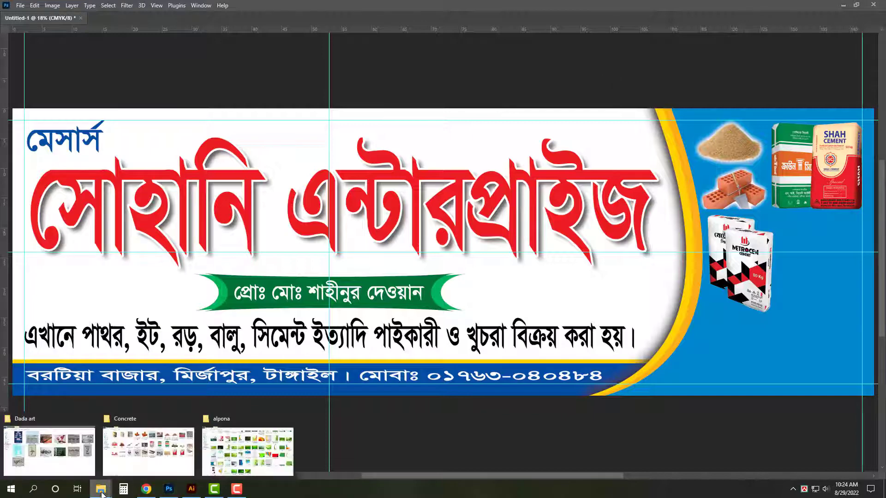
Return to the Concrete folder and preview welding-electrodes-500x500 in Photos, then close it
click(153, 443)
click(517, 299)
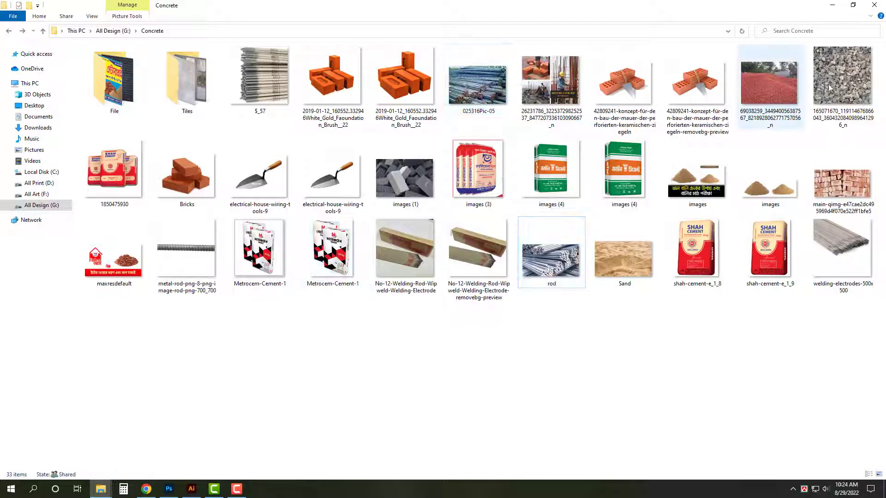
click(551, 83)
click(427, 335)
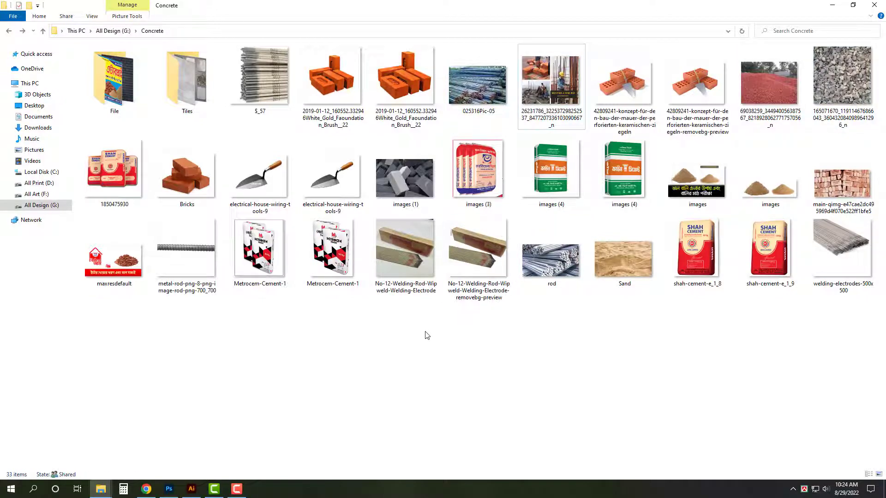
double_click(843, 275)
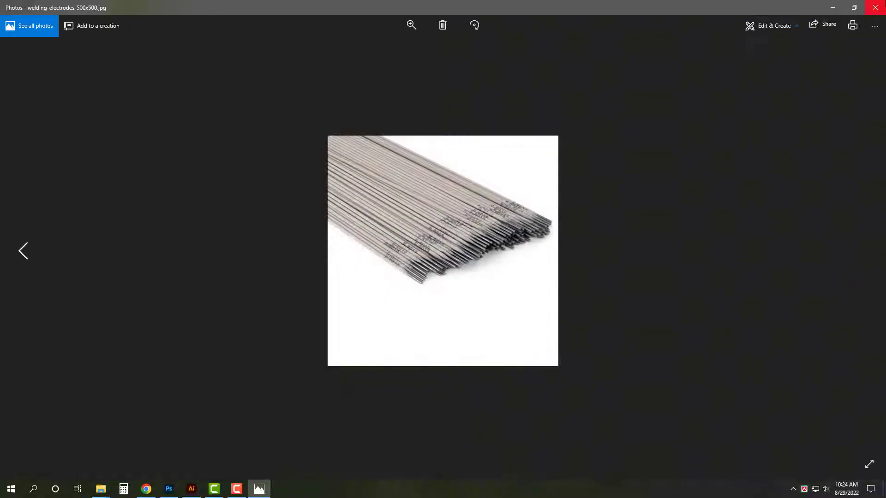
click(876, 7)
Look over the $_57, Metrocem cement bag and metal rod images, then clear the selection
click(266, 81)
click(289, 243)
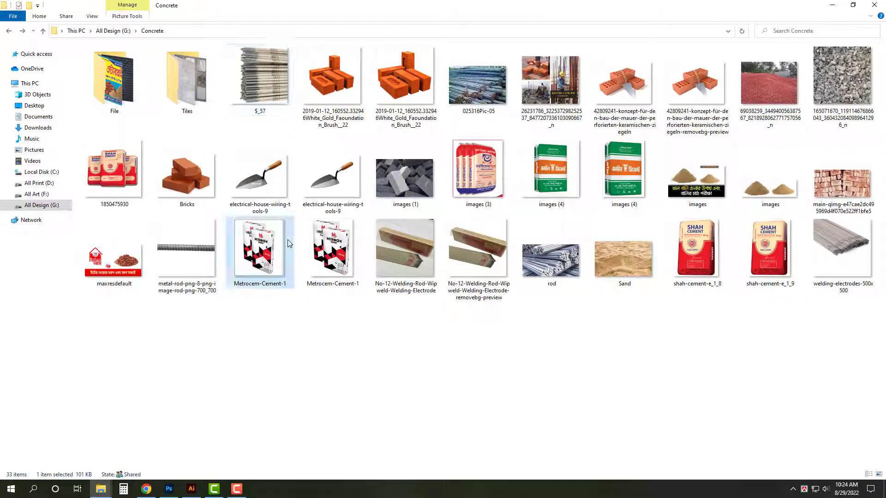
click(205, 253)
click(656, 346)
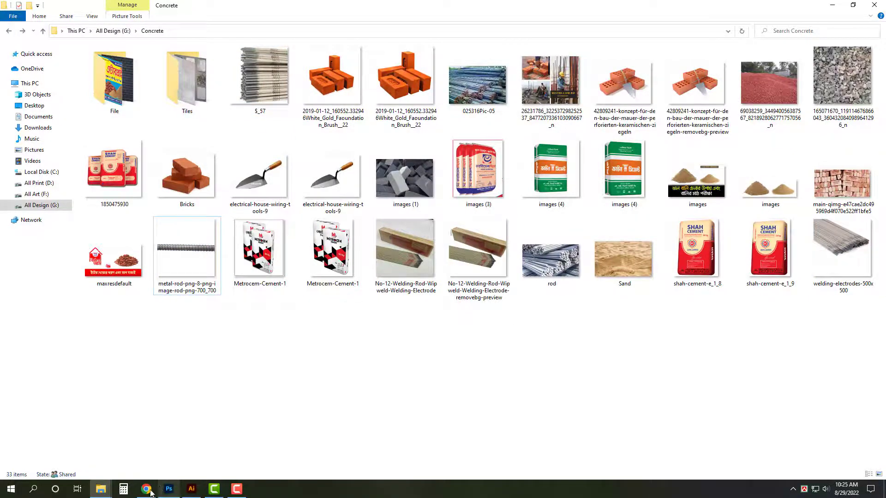
click(146, 489)
Search Google Images for 'BSRM Rod' in a new tab, with the image size filter shown
click(347, 10)
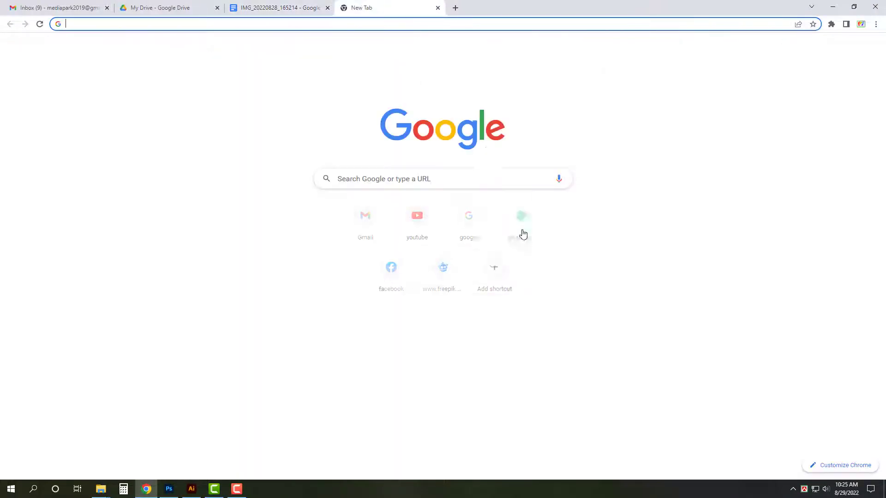
click(468, 224)
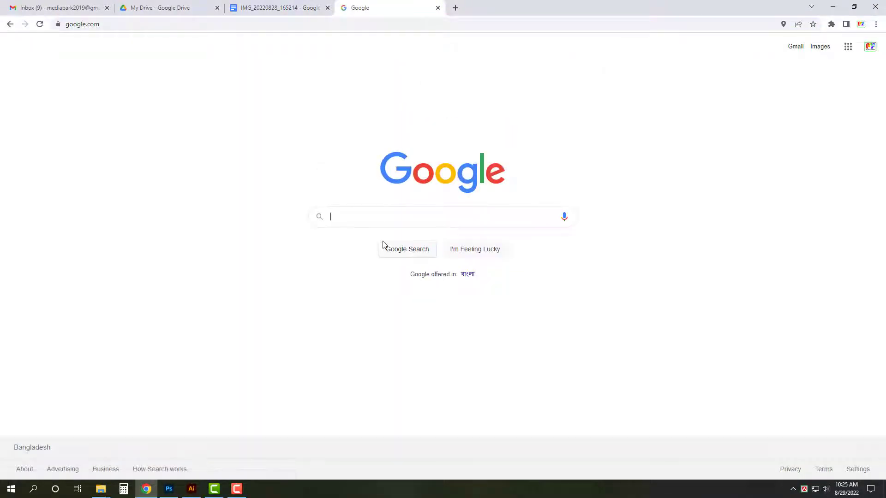
text(BSR)
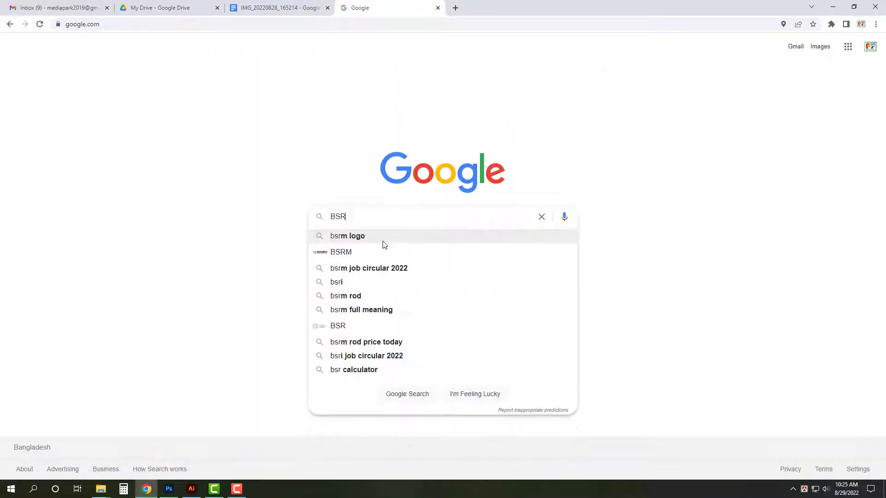
text(M Rod)
key(Return)
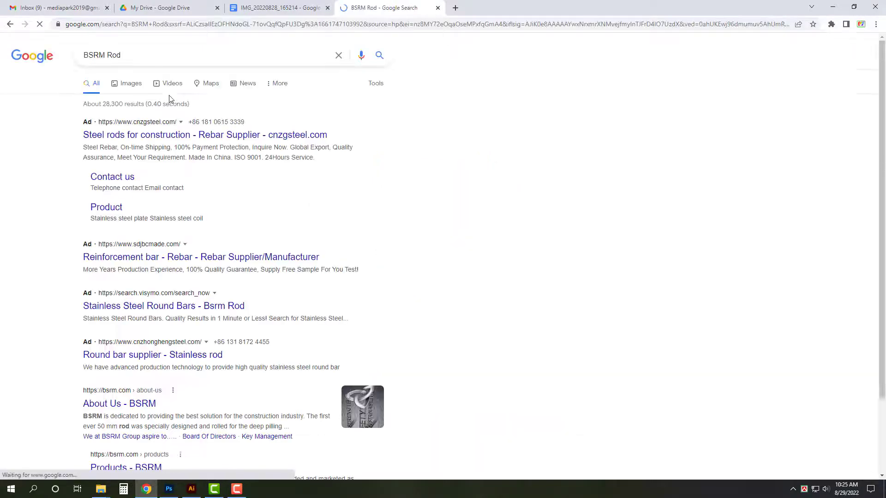
click(138, 88)
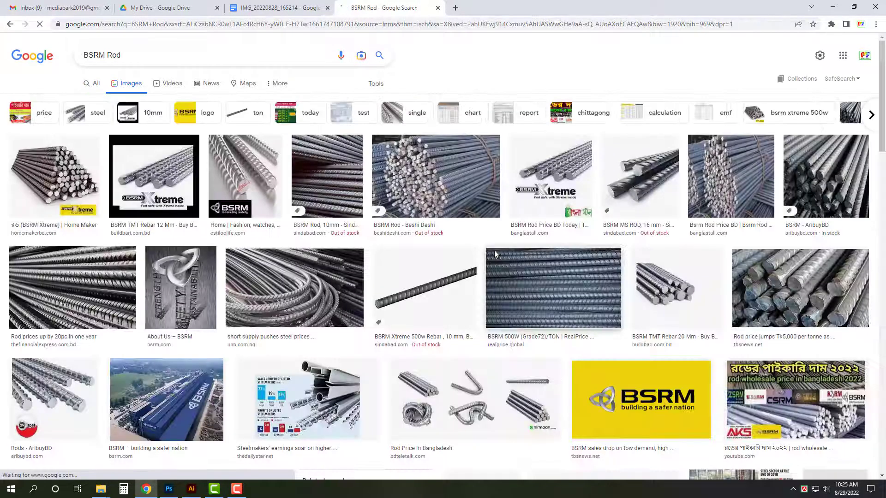
click(382, 88)
click(83, 101)
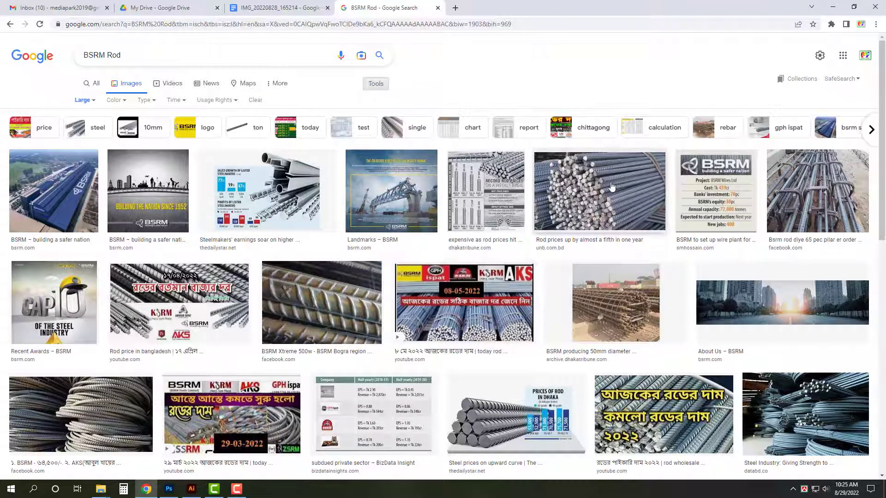
Open the DATABD steel rebar image at full size and save it to Downloads
click(805, 414)
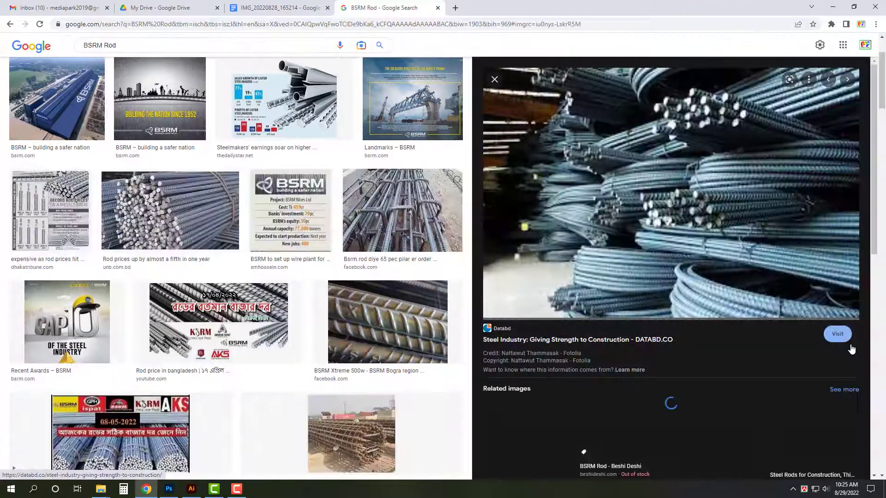
right_click(854, 314)
click(784, 246)
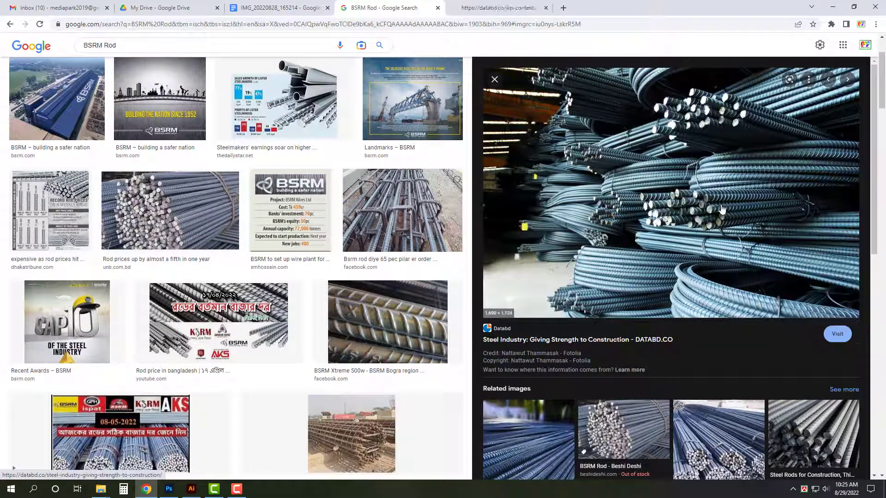
click(499, 8)
right_click(562, 181)
click(581, 197)
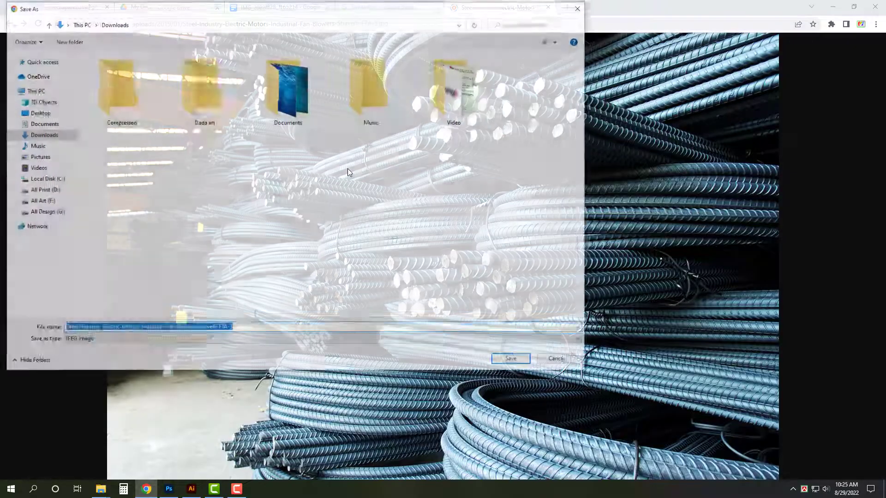
click(521, 365)
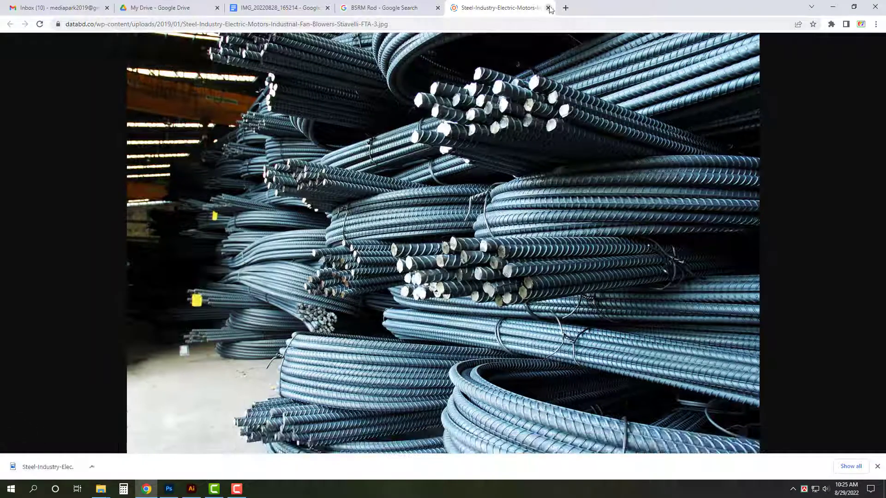
Show the saved rebar image in its folder and bring up the Concrete Explorer window
key(ctrl+w)
click(852, 465)
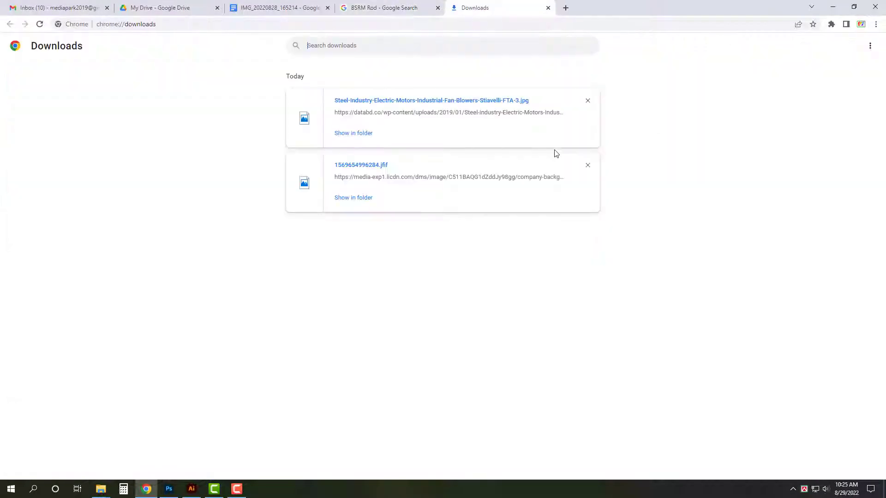
click(369, 134)
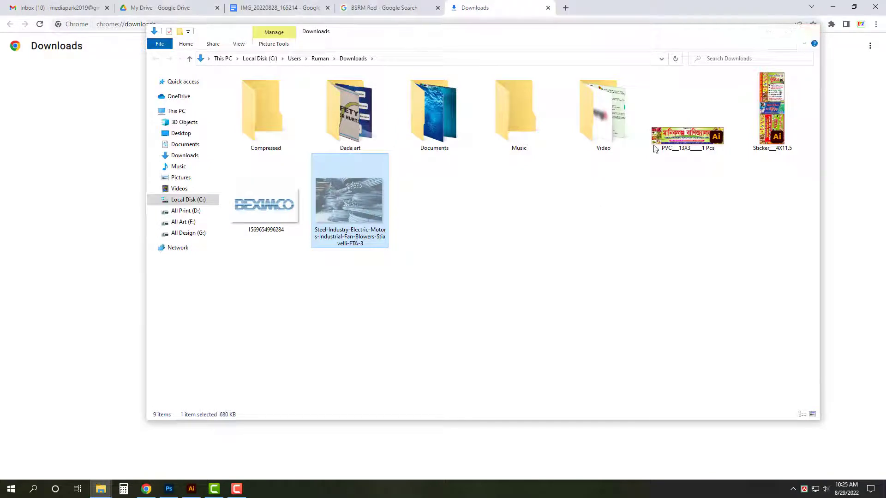
click(101, 489)
click(47, 444)
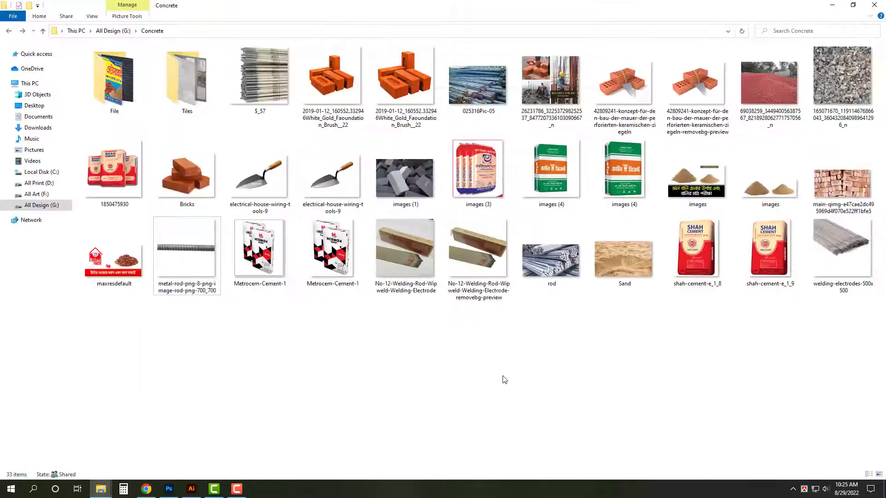
Copy the rebar JPG into Untitled-1 as a new layer, enlarged over the lower right blue panel
mouse_move(501, 373)
mouse_down()
mouse_move(172, 494)
mouse_move(576, 208)
mouse_up()
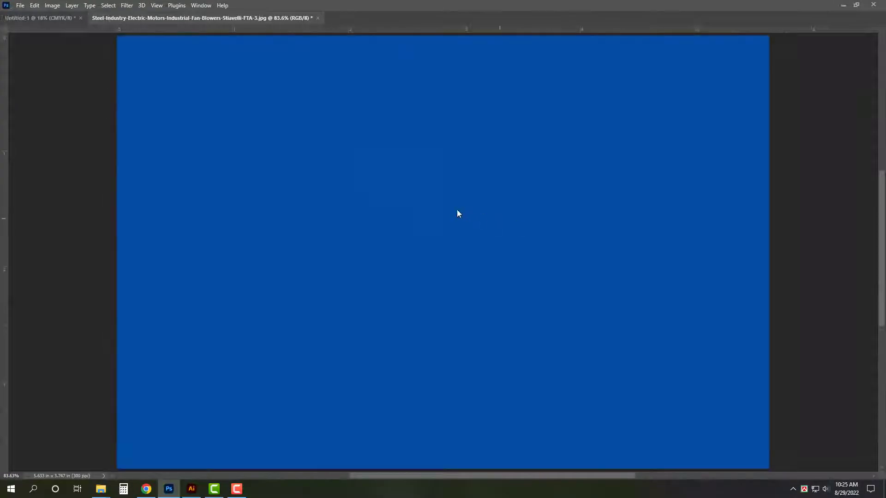
key(ctrl+w)
click(438, 182)
key(ctrl+v)
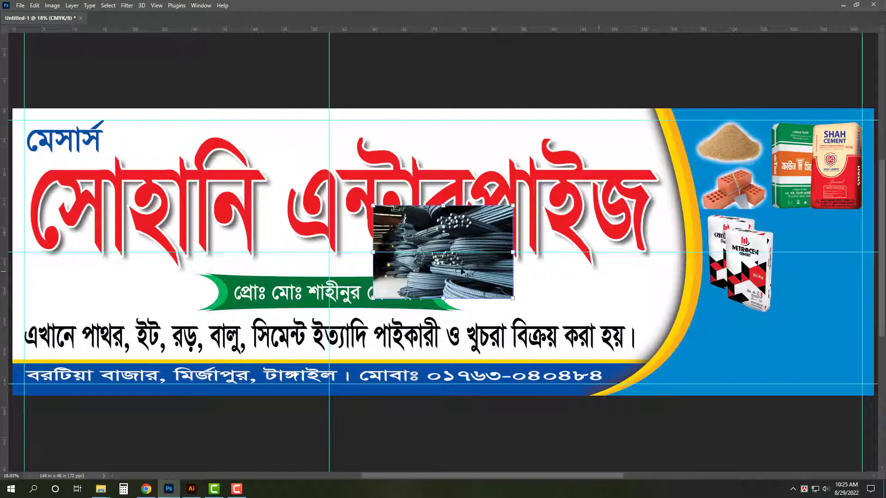
drag(796, 357, 802, 365)
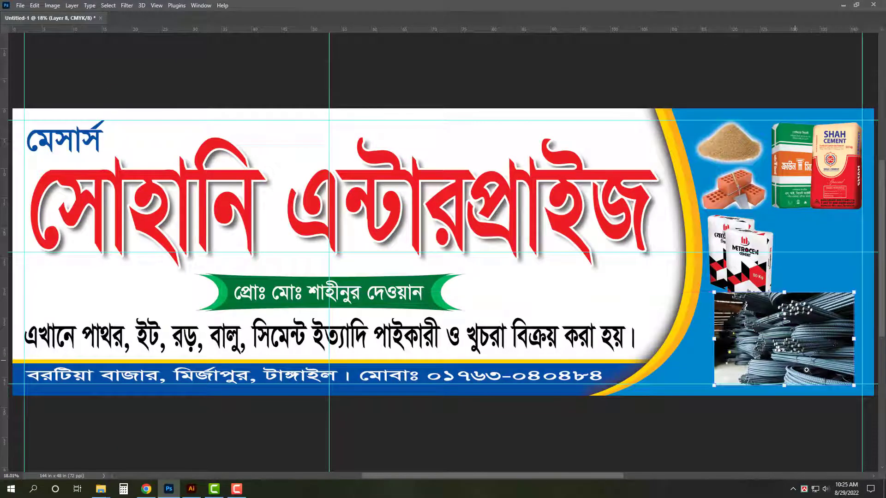
scroll(807, 370, up, 3)
drag(529, 243, 562, 260)
drag(418, 198, 194, 145)
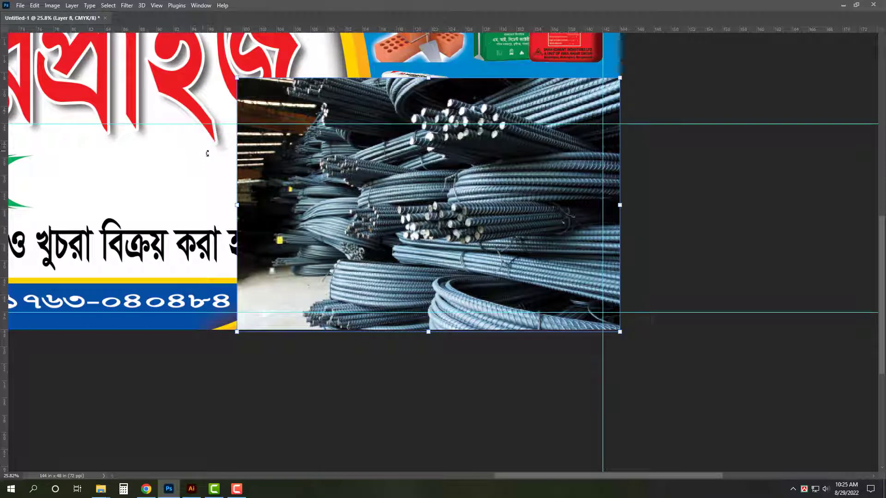
scroll(347, 203, up, 3)
Magic Wand the blue panel, copy the rebar inside it to a new layer, and delete Layer 8
key(Tab)
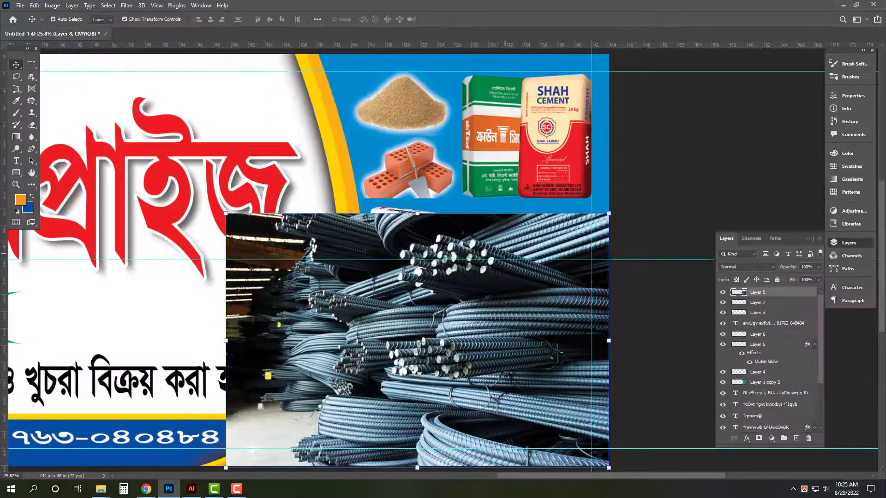
click(340, 95)
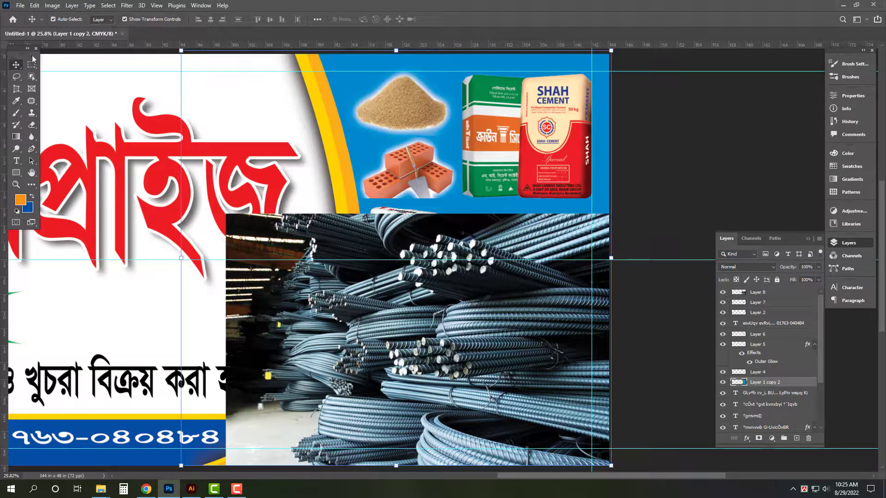
click(39, 79)
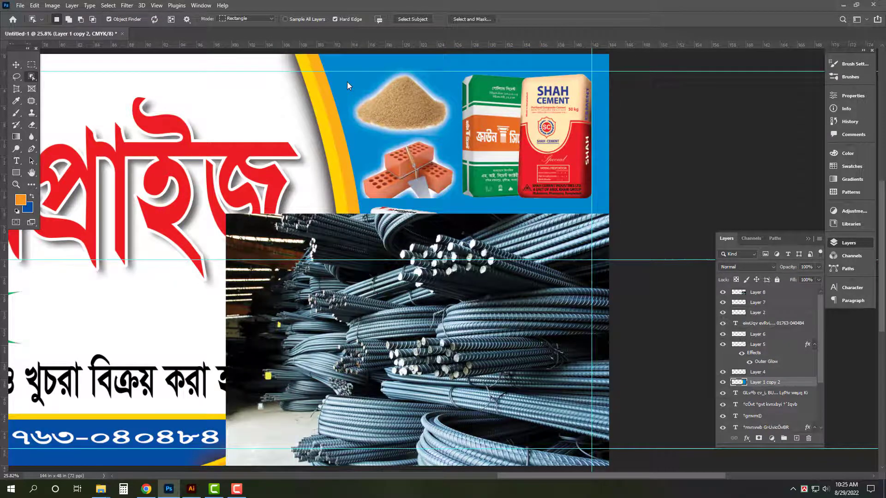
key(shift+w)
key(shift+w)
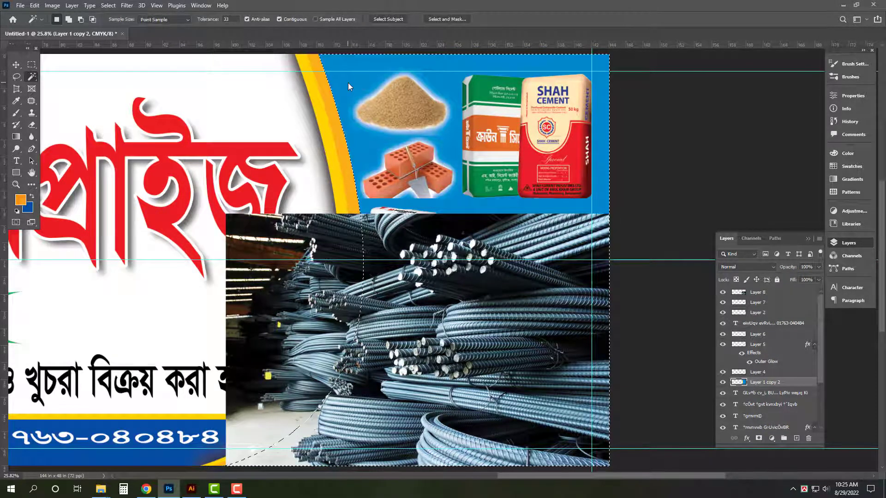
click(349, 92)
key(v)
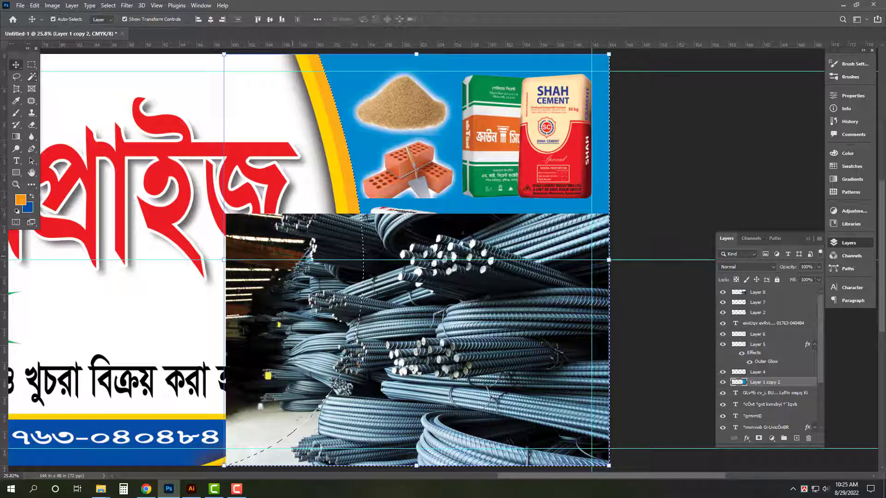
click(124, 19)
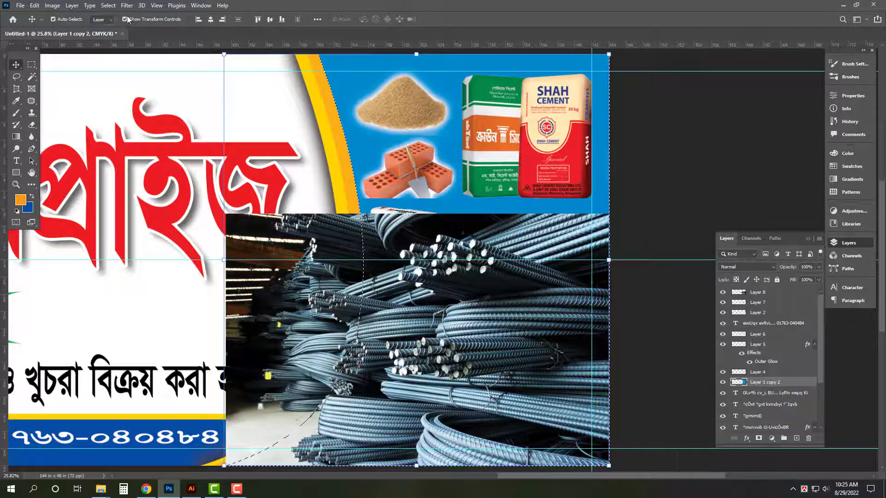
click(333, 248)
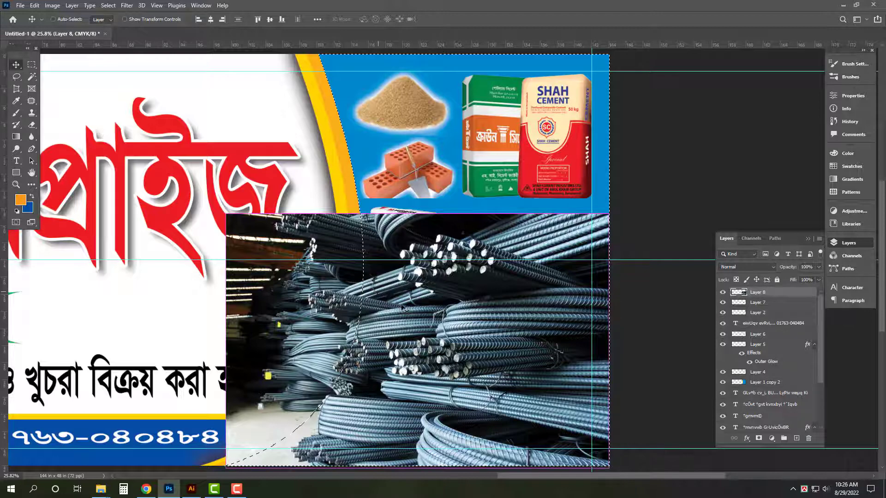
key(ctrl+j)
key(Delete)
key(Delete)
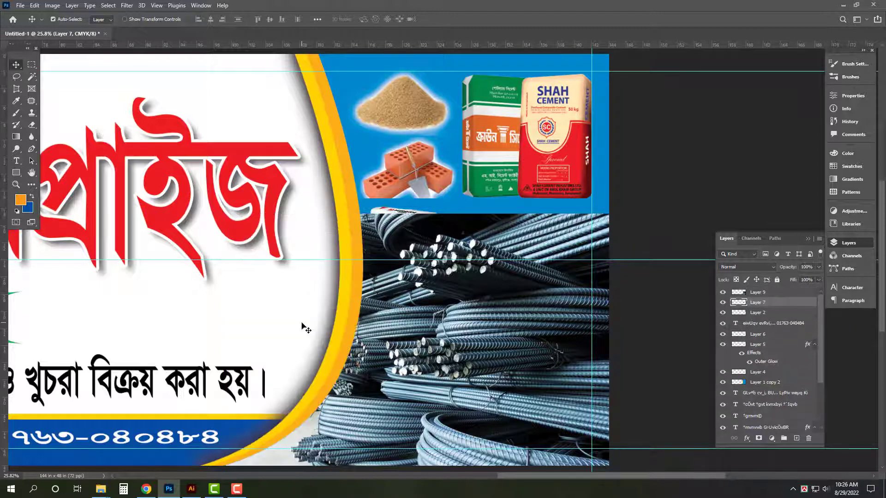
Erase the top of the rebar layer with a large soft 1100 px eraser to fade it
key(Tab)
key(Tab)
key(ctrl+z)
key(ctrl+z)
key(e)
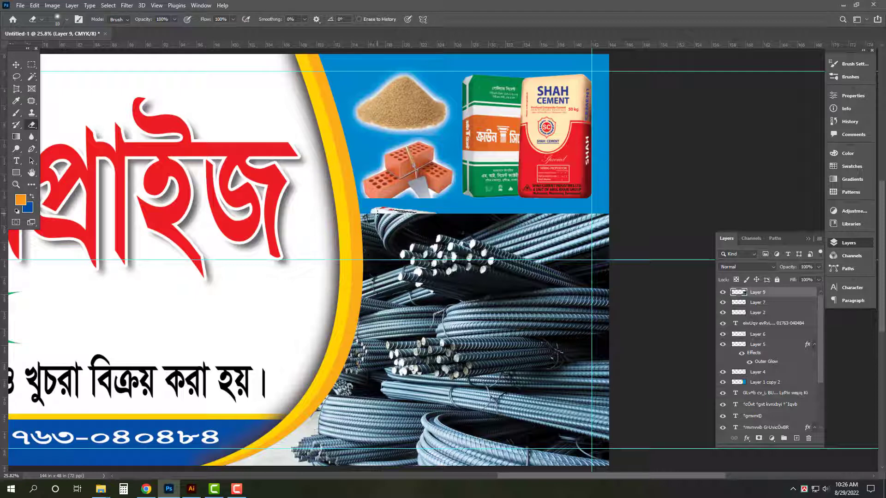
key(bracketright)
key(bracketright)
key(bracketright)
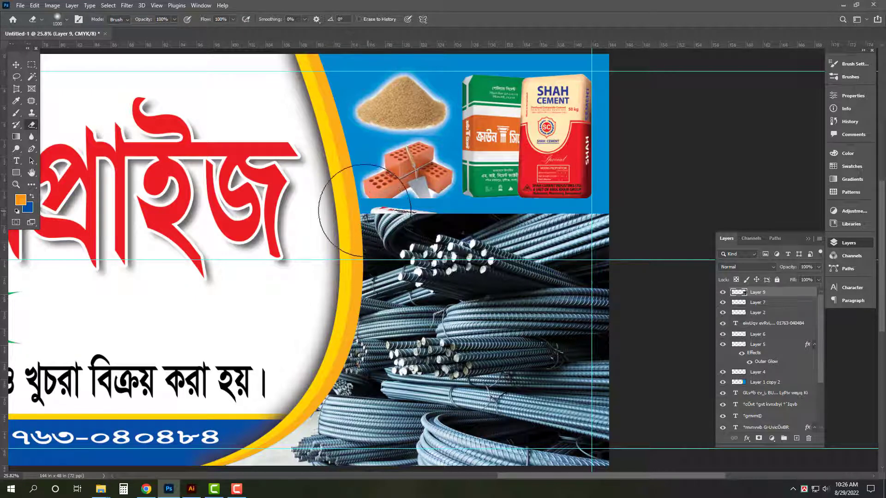
drag(411, 249, 561, 249)
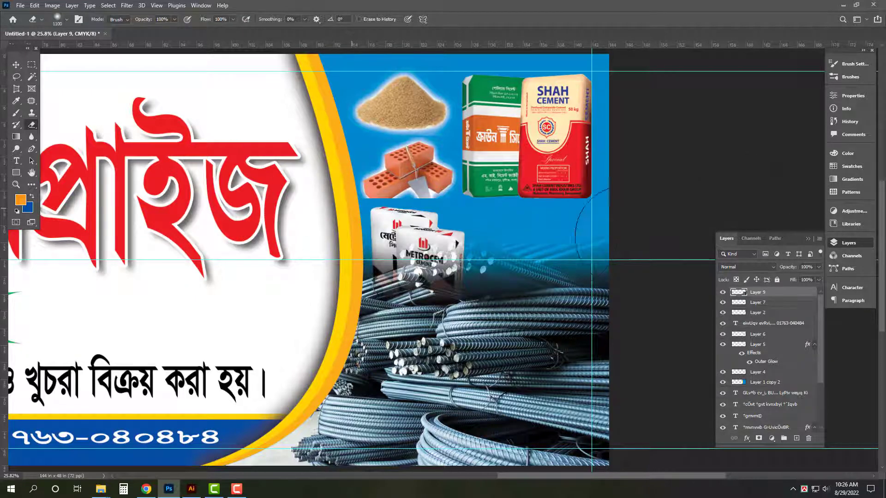
Review the faded rebar by toggling the panels and the rebar layer's visibility
key(Tab)
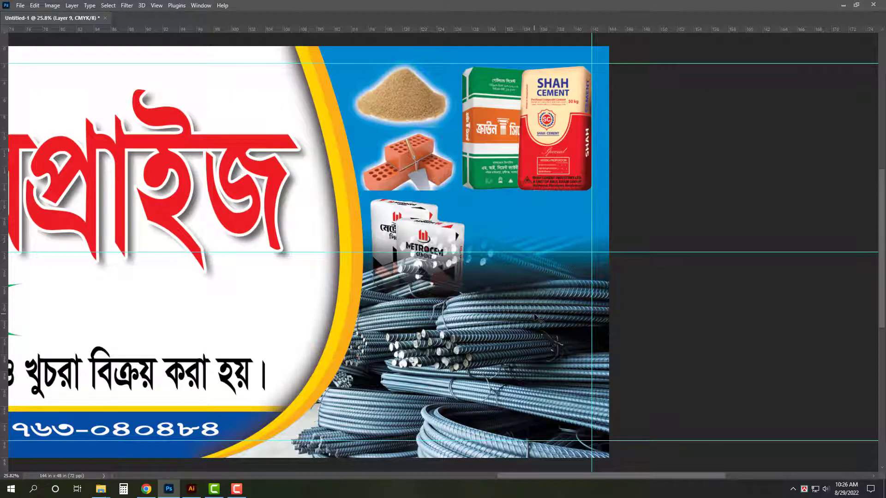
key(Tab)
click(18, 66)
click(133, 19)
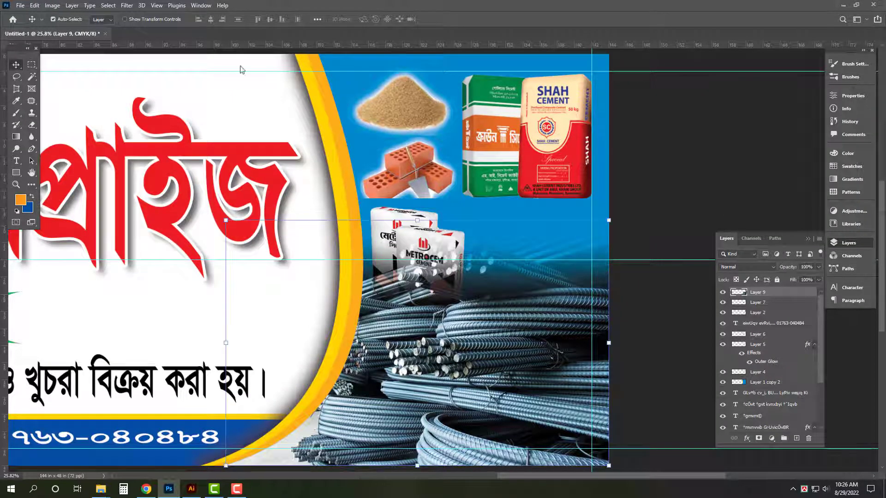
key(Tab)
key(ctrl+comma)
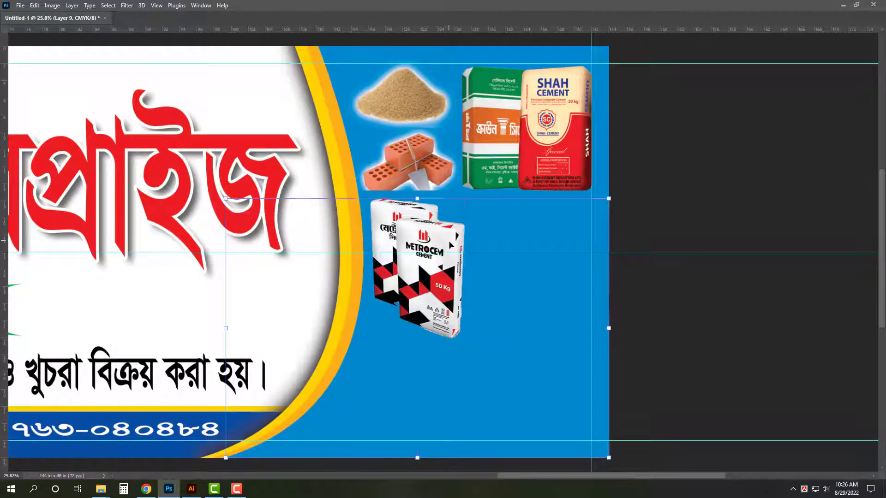
key(ctrl+z)
key(Return)
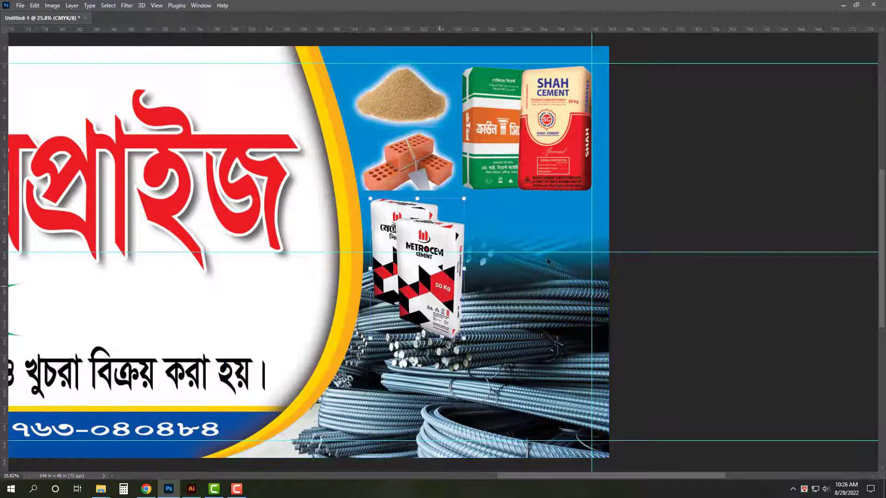
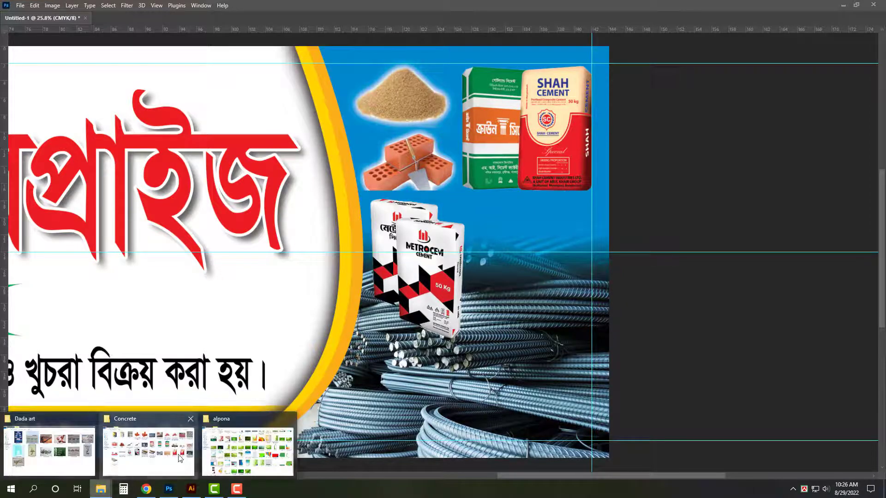
Select the gravel JPG in the Concrete folder, then return to the banner in Photoshop
click(170, 443)
click(843, 83)
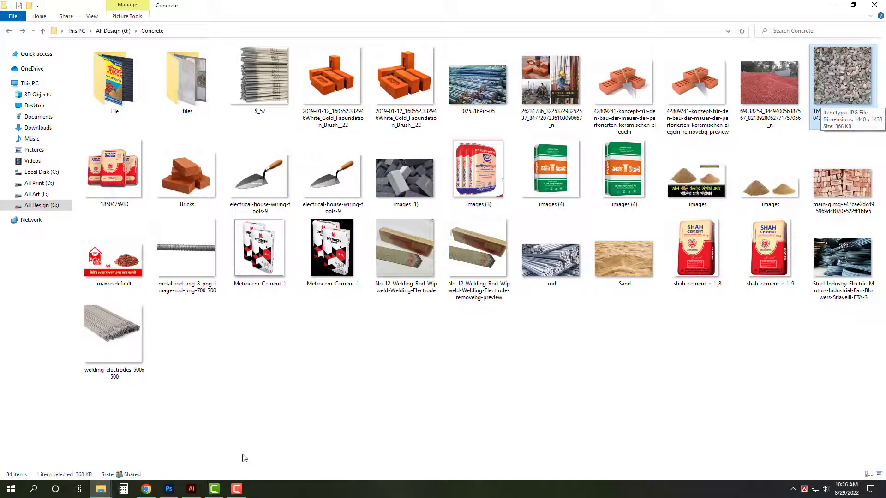
click(169, 489)
scroll(719, 168, down, 2)
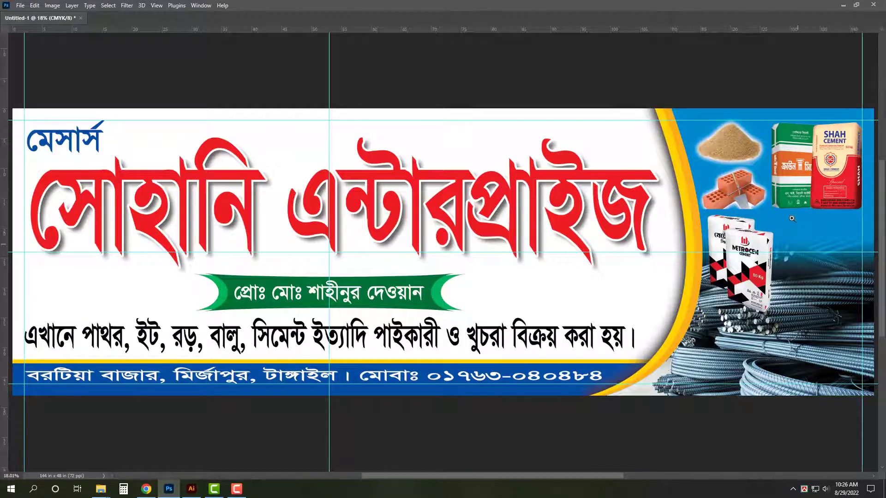
scroll(256, 364, up, 2)
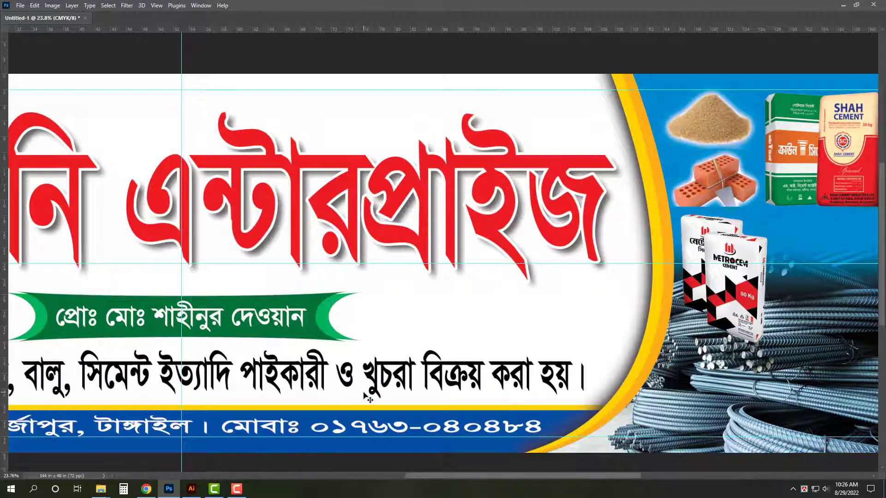
scroll(367, 397, down, 2)
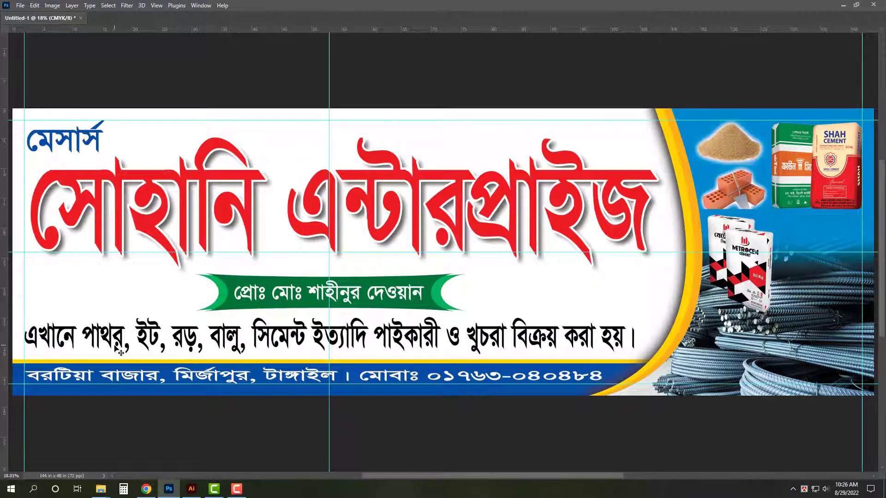
scroll(758, 225, up, 1)
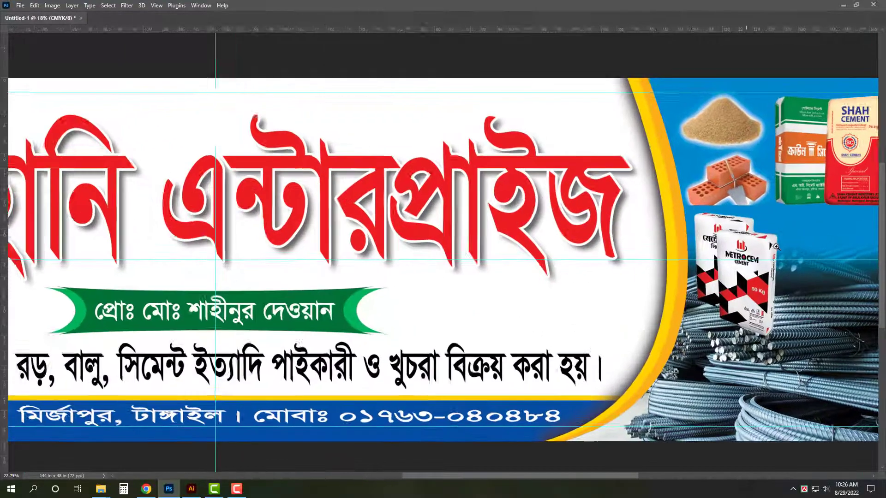
scroll(451, 257, up, 1)
scroll(483, 261, up, 1)
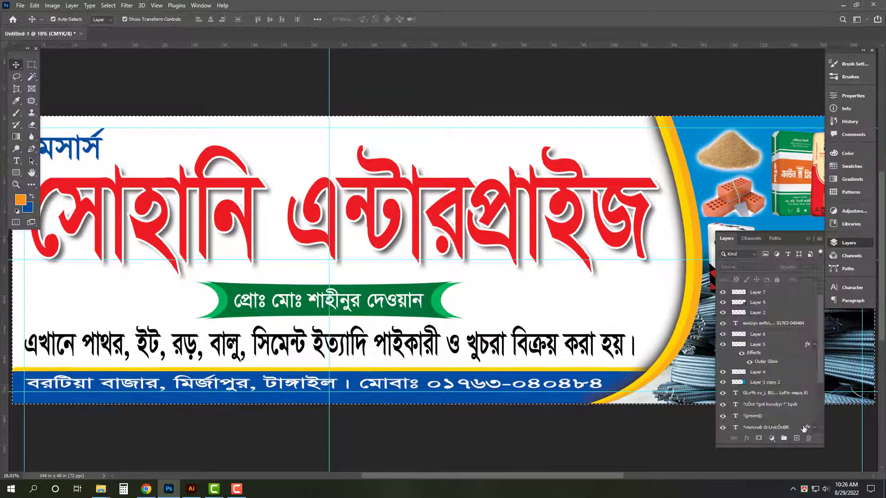
Stroke the banner outline in orange on a new empty layer
click(797, 438)
click(34, 5)
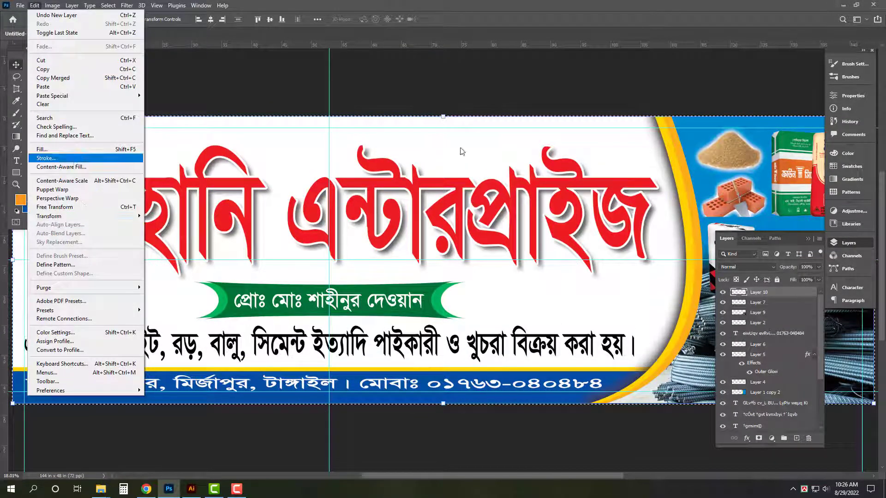
key(Return)
key(Return)
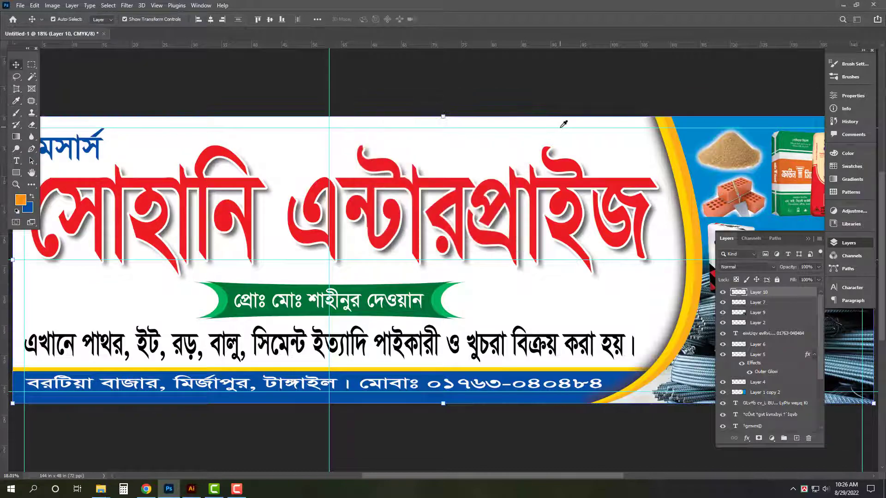
key(Tab)
key(Tab)
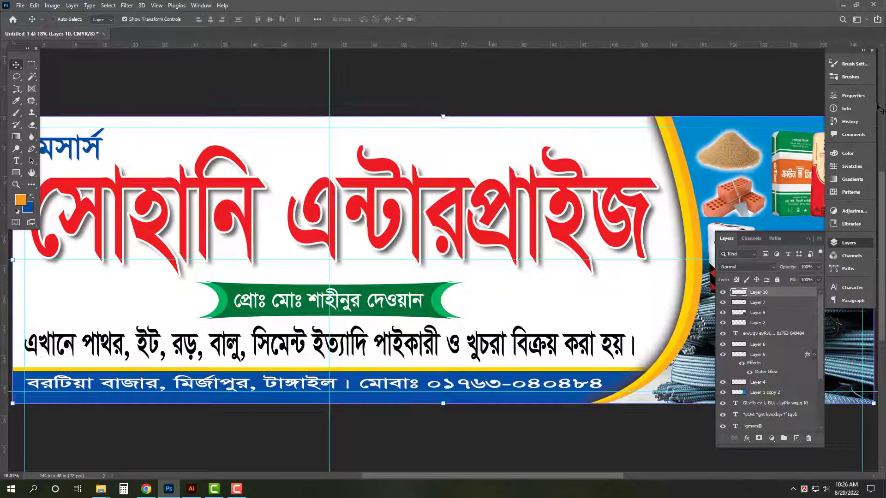
Save the banner as a TIFF named with its 12' x 4' size in Print > 08. August > 29-08-022
key(ctrl+s)
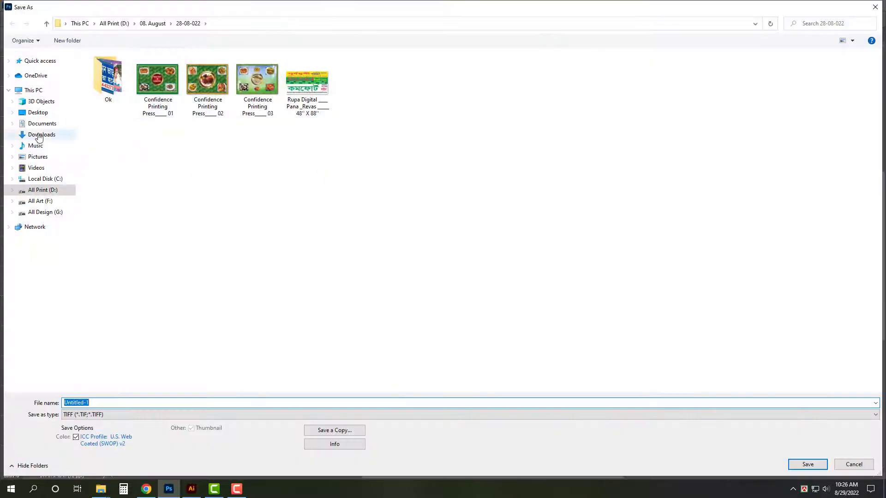
click(39, 101)
click(36, 112)
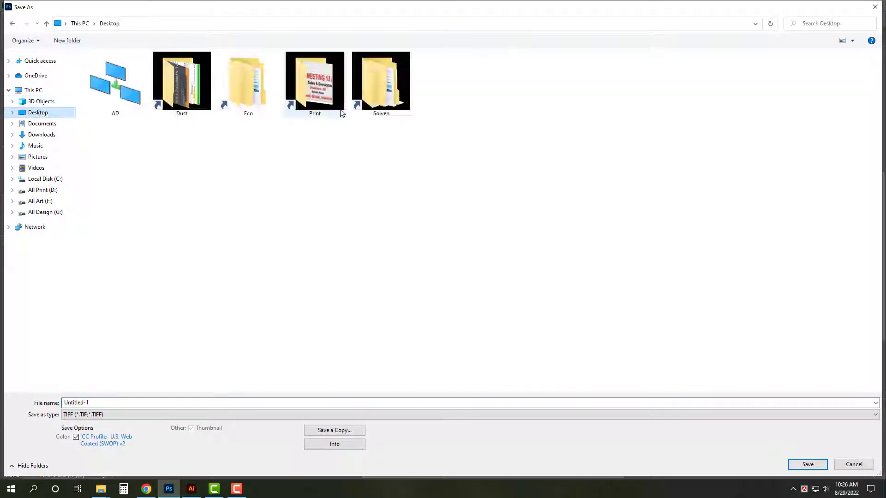
double_click(299, 84)
double_click(118, 261)
click(117, 400)
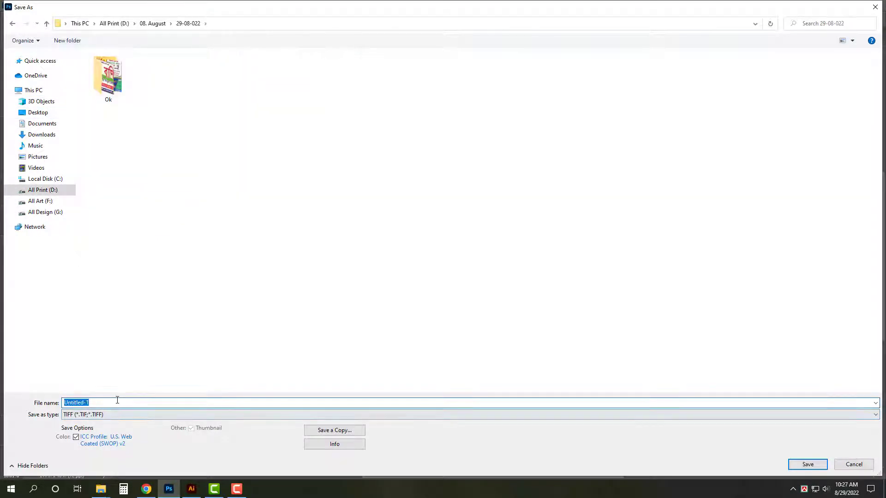
text(Procer Ad ___ Pana ___ 12' x 4)
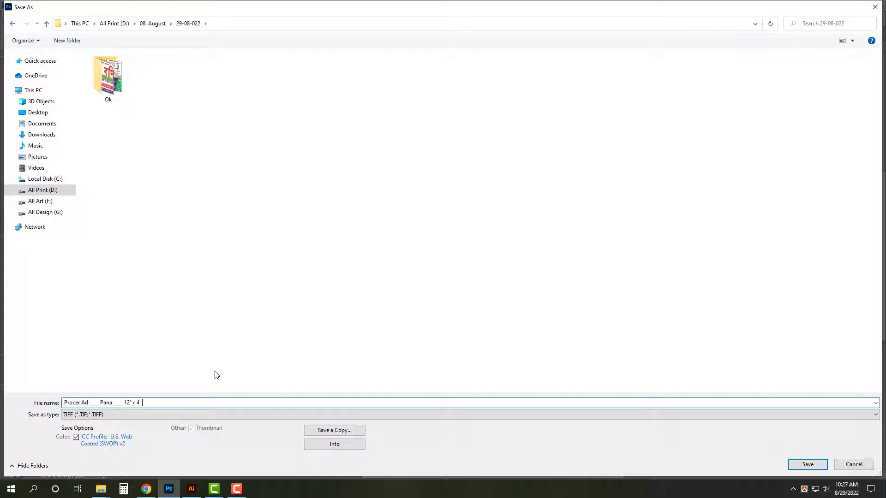
key(Return)
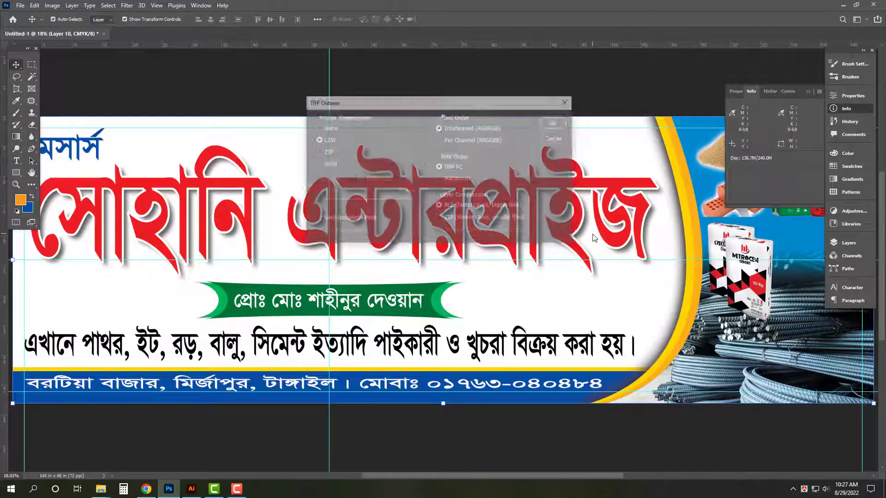
key(Return)
key(ctrl+0)
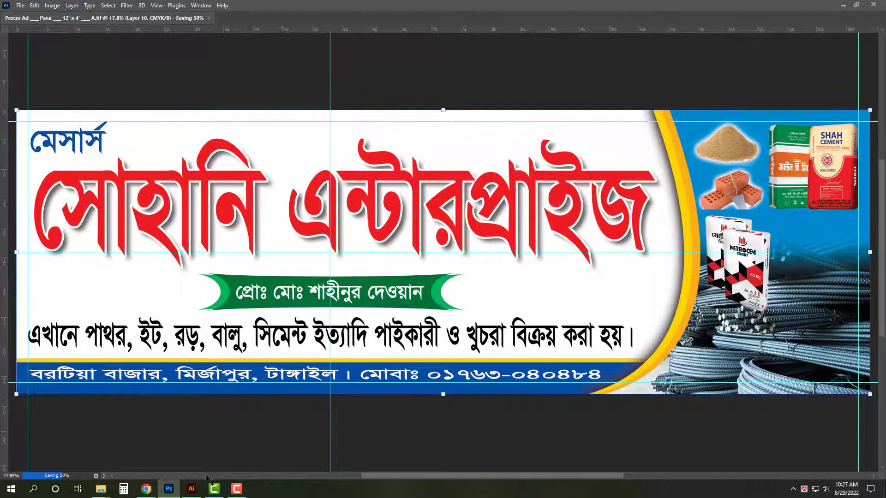
In Chrome, switch the keyboard to Bengali Unicode and search Google Images for পাথর
click(145, 489)
click(378, 8)
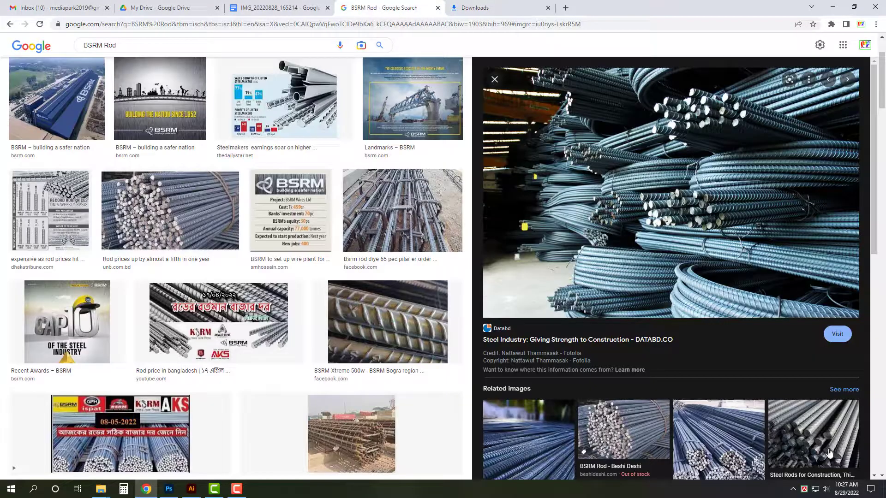
click(803, 489)
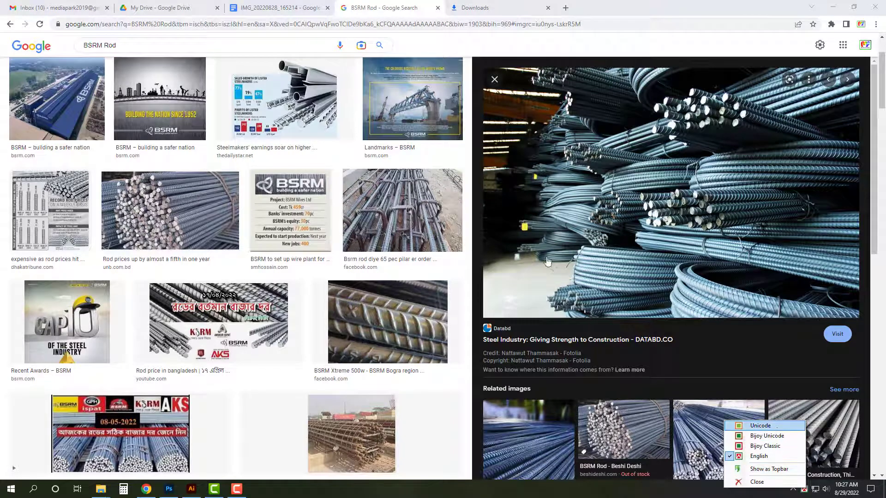
click(761, 426)
click(231, 49)
text(াথর)
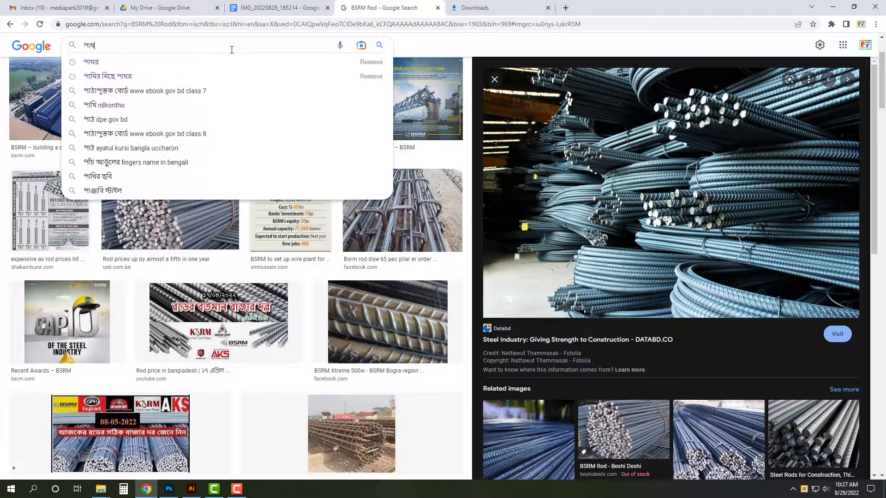
key(Return)
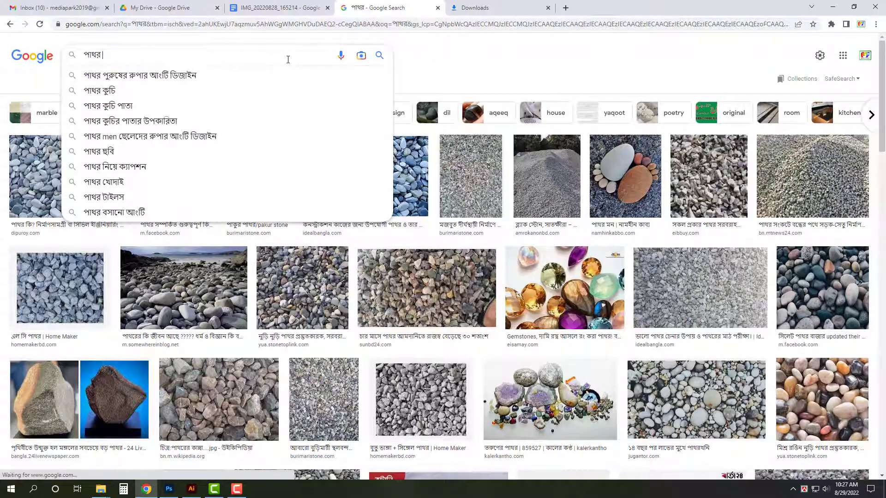
Refine the search to পাথর Png, preview a crushed-stone image, and return to the Concrete folder
text(Png)
key(Return)
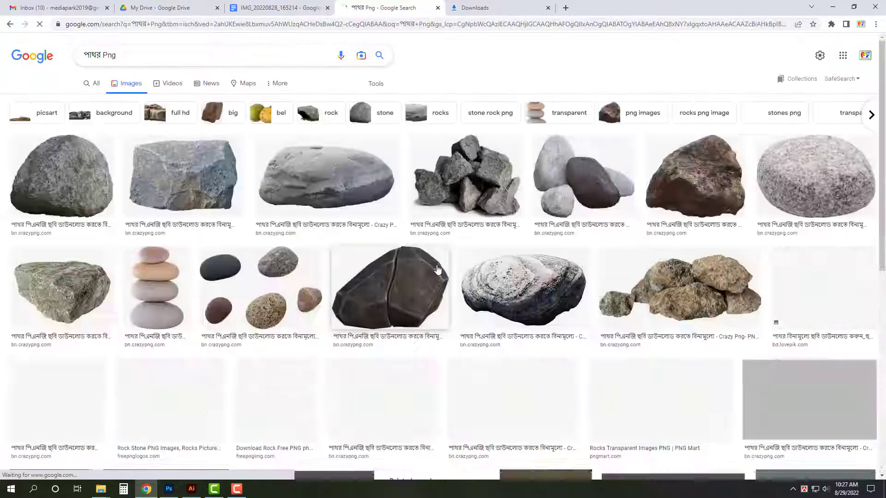
scroll(437, 269, down, 6)
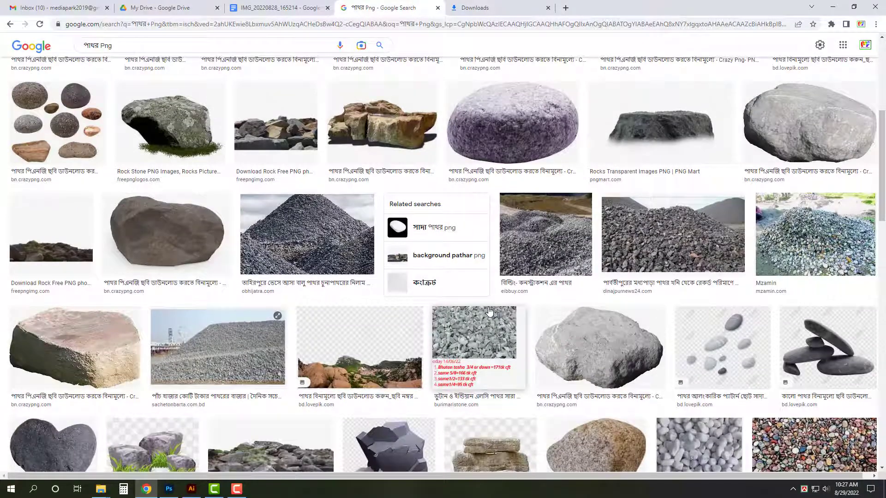
scroll(490, 312, down, 3)
scroll(488, 312, down, 4)
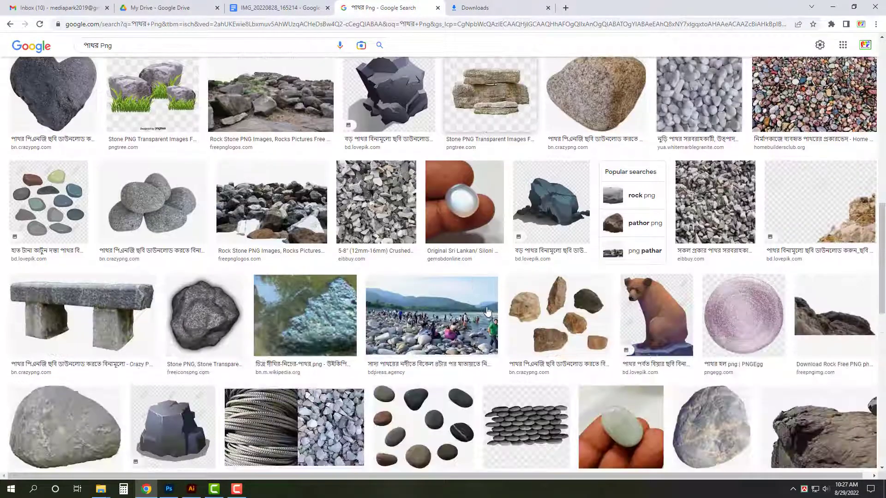
click(377, 175)
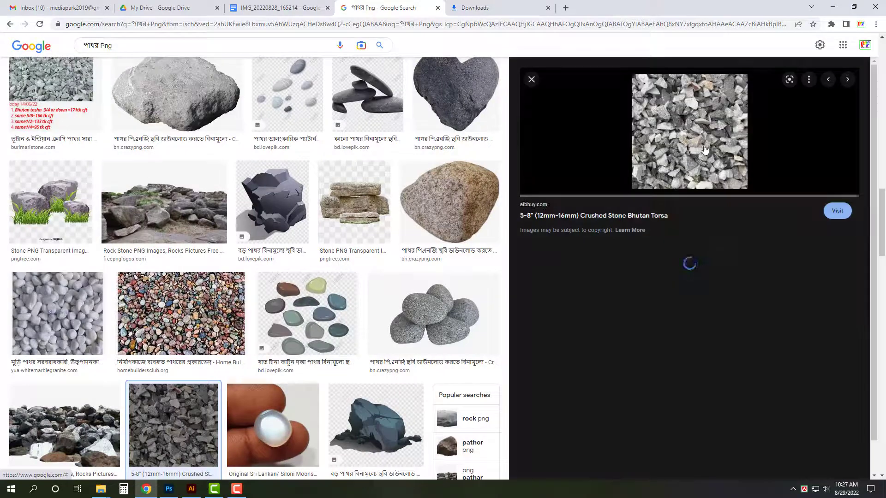
scroll(695, 276, down, 4)
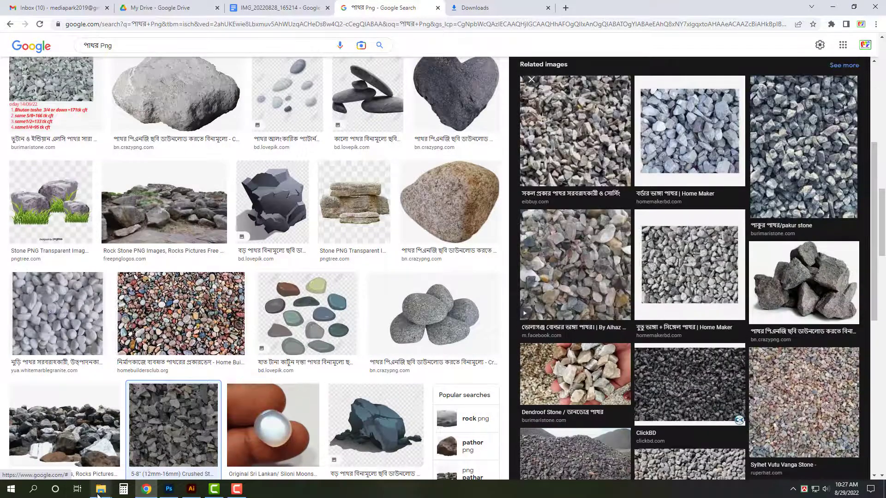
mouse_move(101, 489)
click(148, 443)
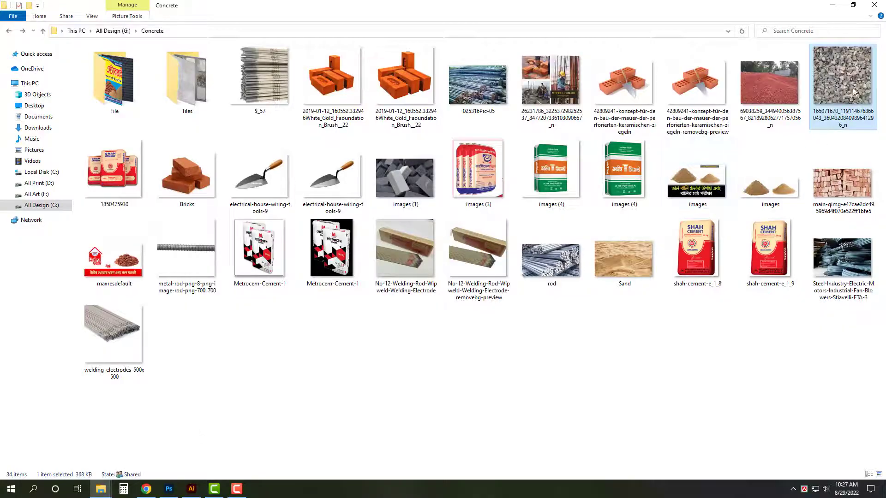
Open the gravel photo in Photoshop, then close its document without saving
mouse_move(841, 92)
mouse_down()
mouse_move(570, 4)
mouse_move(563, 19)
mouse_up()
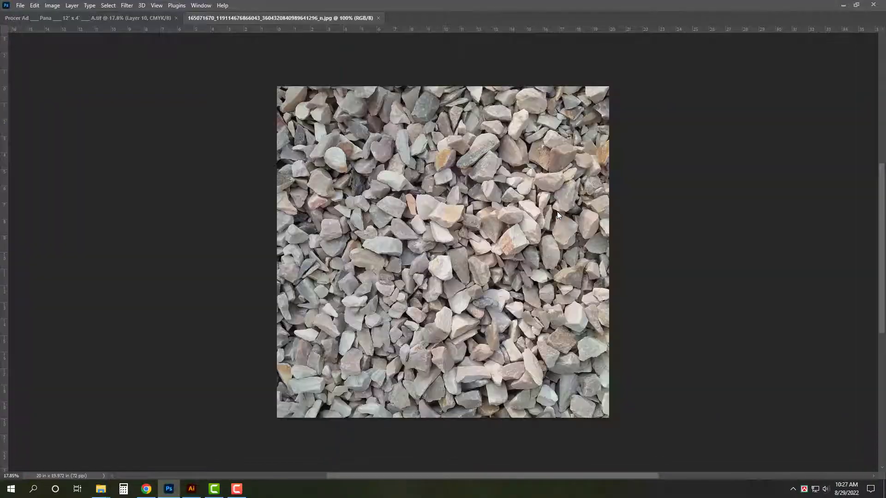
key(ctrl+0)
key(alt+BackSpace)
key(ctrl+w)
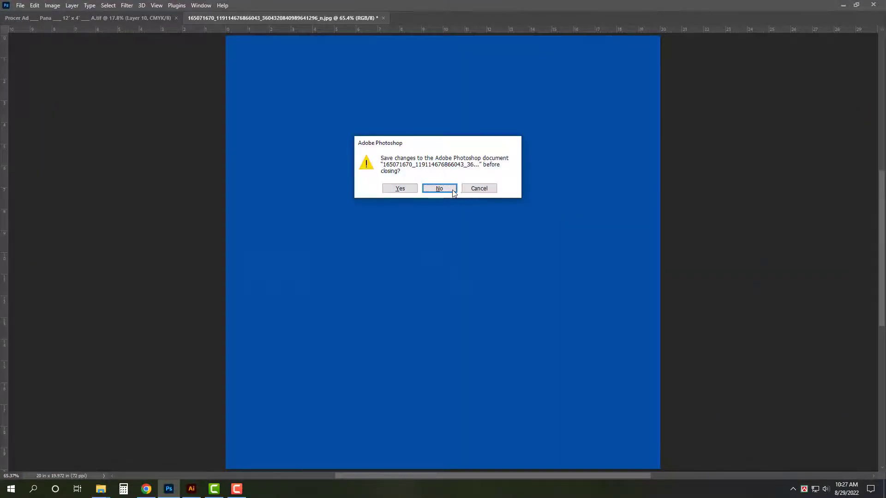
click(439, 188)
Move the Shah and Crown cement bags down onto the rebar and nudge the Metrocem bags
scroll(689, 262, up, 2)
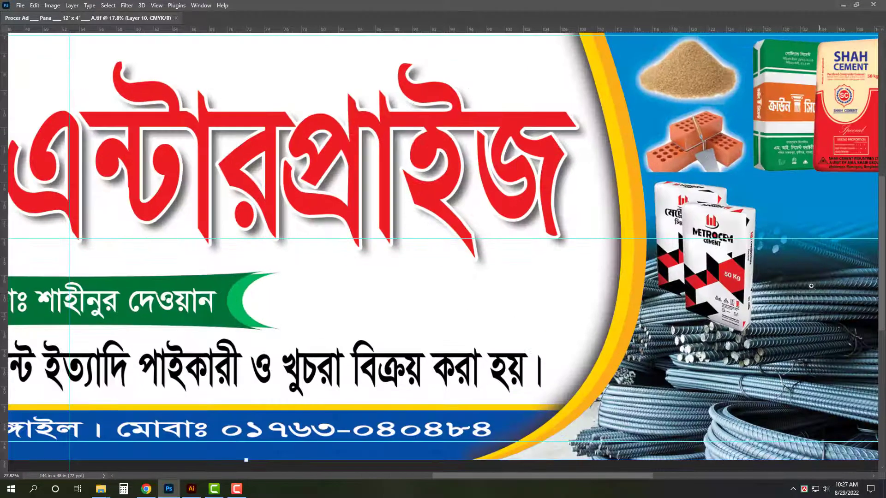
scroll(730, 162, up, 2)
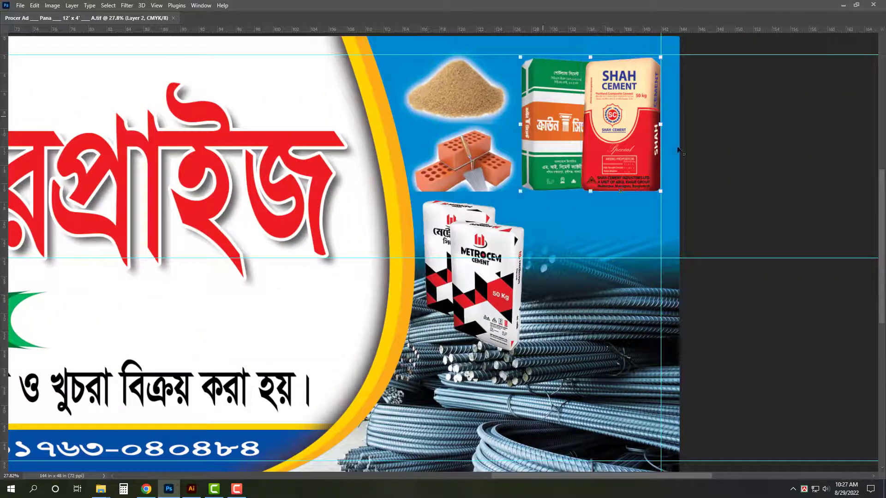
mouse_move(659, 117)
mouse_down()
mouse_move(666, 294)
mouse_move(628, 300)
mouse_up()
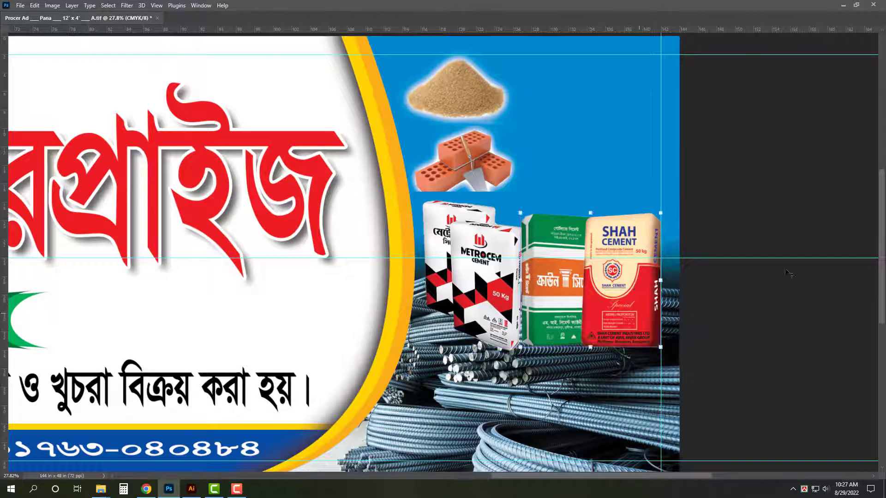
click(494, 297)
drag(493, 297, 490, 296)
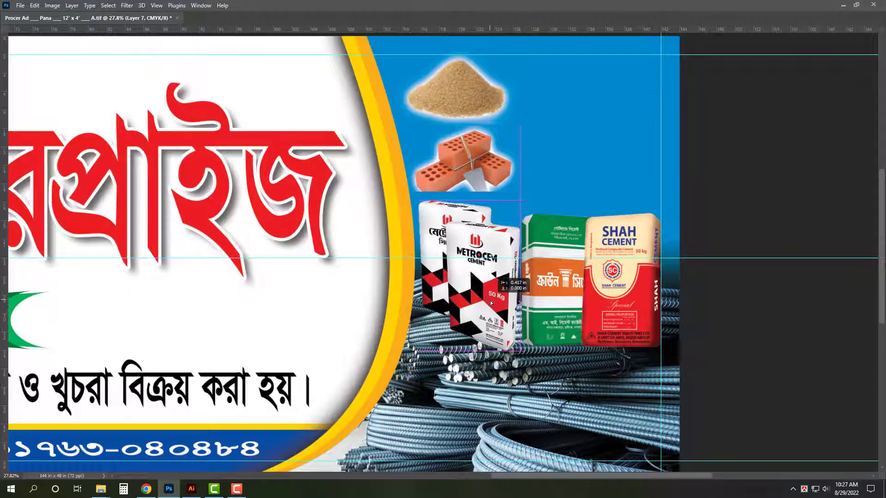
Paste the gravel image and shrink it into the product panel's top-right corner
key(ctrl+v)
drag(391, 238, 631, 115)
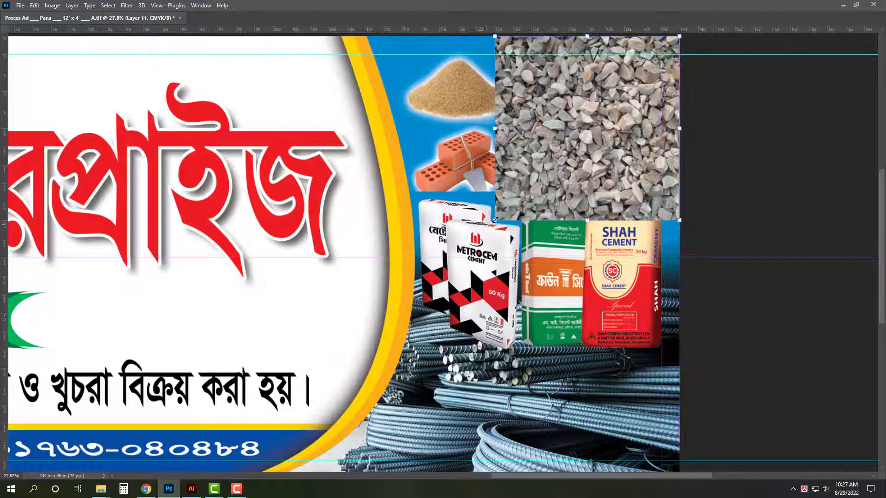
drag(497, 218, 505, 217)
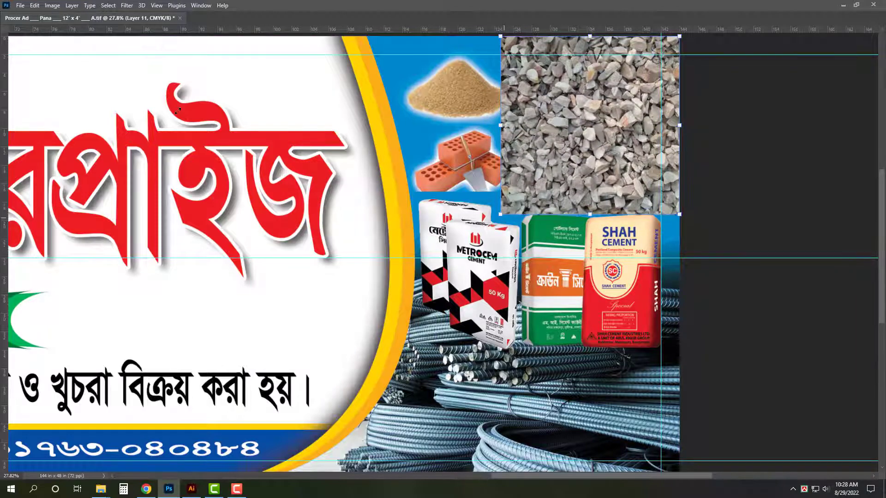
key(Return)
Fade the gravel image's bottom and left edges into the blue with a soft brush
key(Tab)
key(Tab)
key(b)
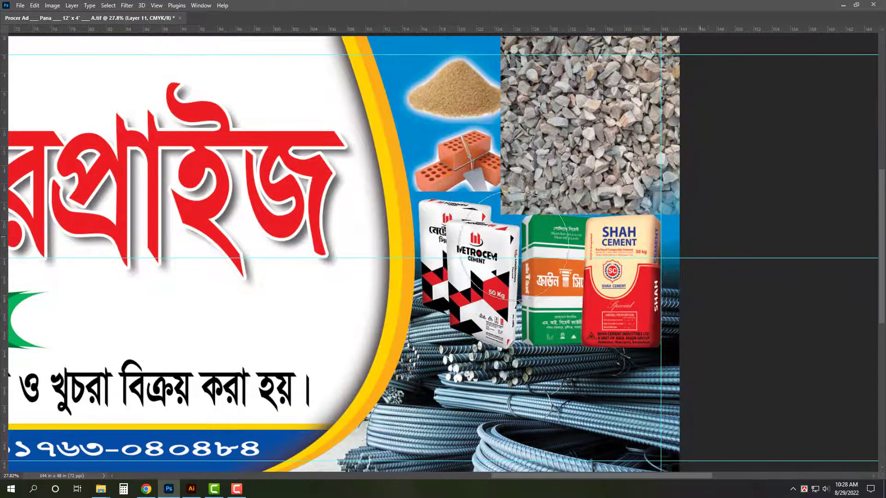
drag(512, 222, 678, 217)
drag(517, 37, 517, 194)
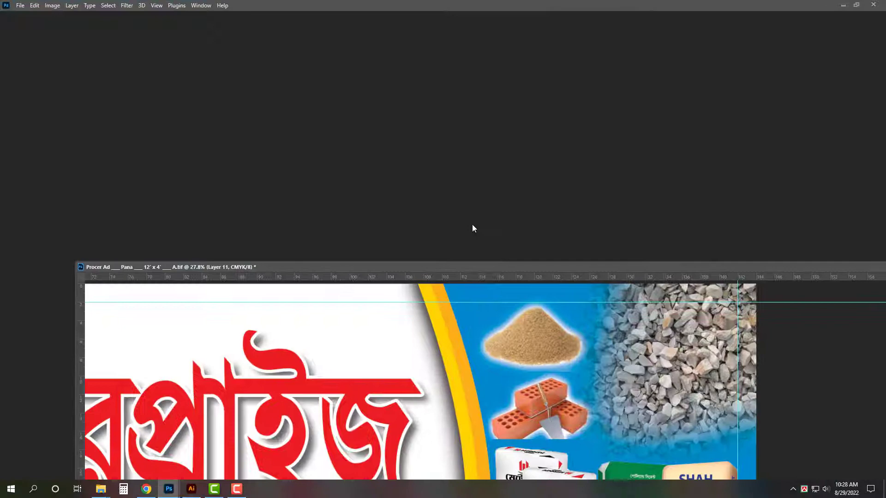
drag(470, 263, 385, 7)
key(ctrl+t)
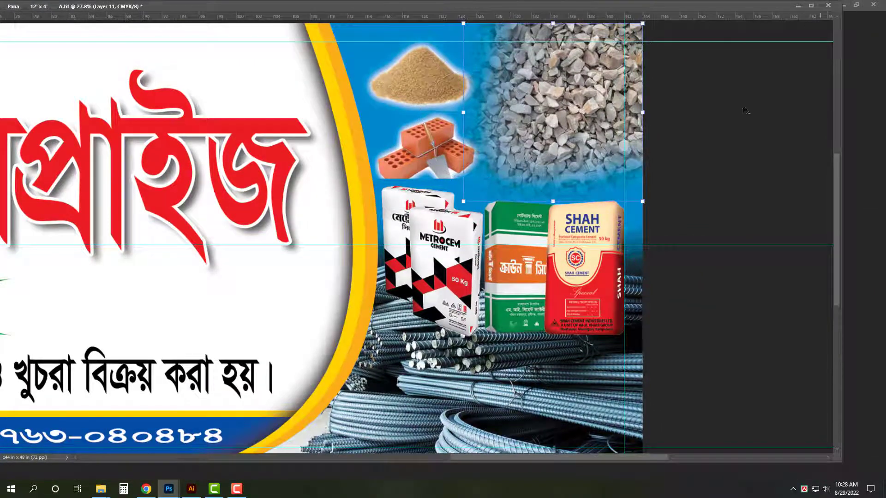
scroll(671, 60, down, 1)
scroll(671, 60, down, 1)
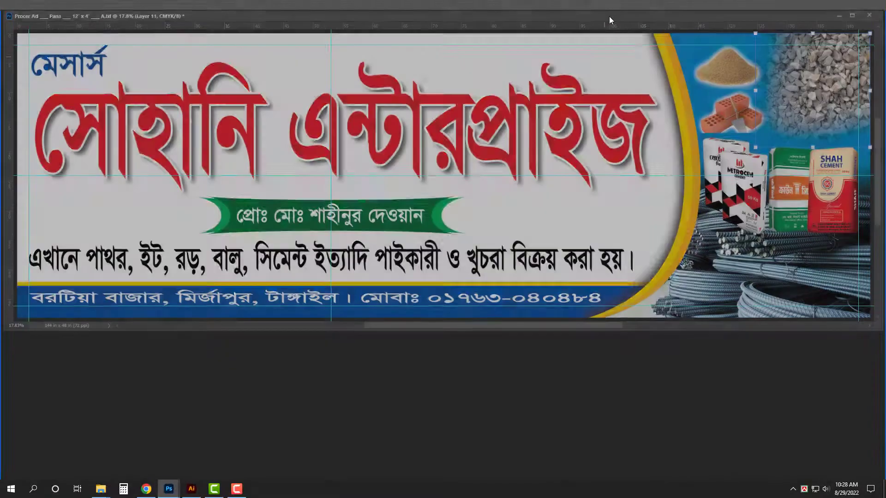
Dock the document, adjust the product-image layer selection, and save the banner
drag(609, 22, 609, 14)
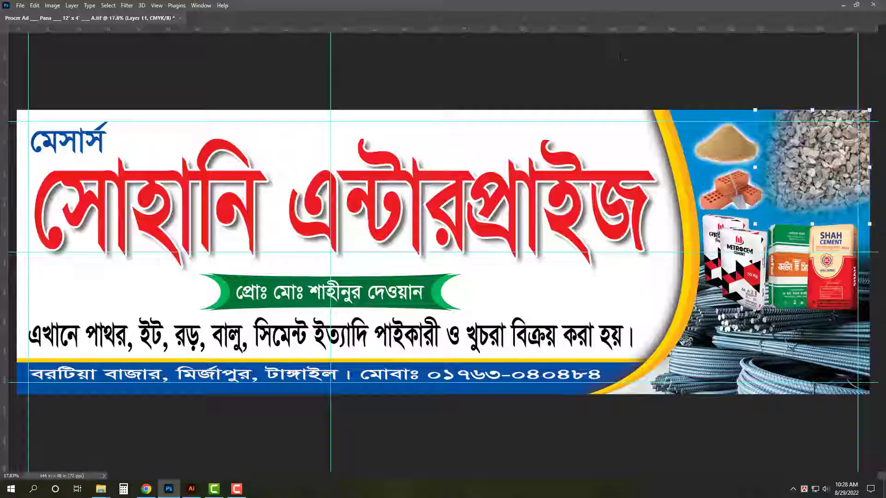
click(751, 62)
click(731, 205)
scroll(731, 205, up, 1)
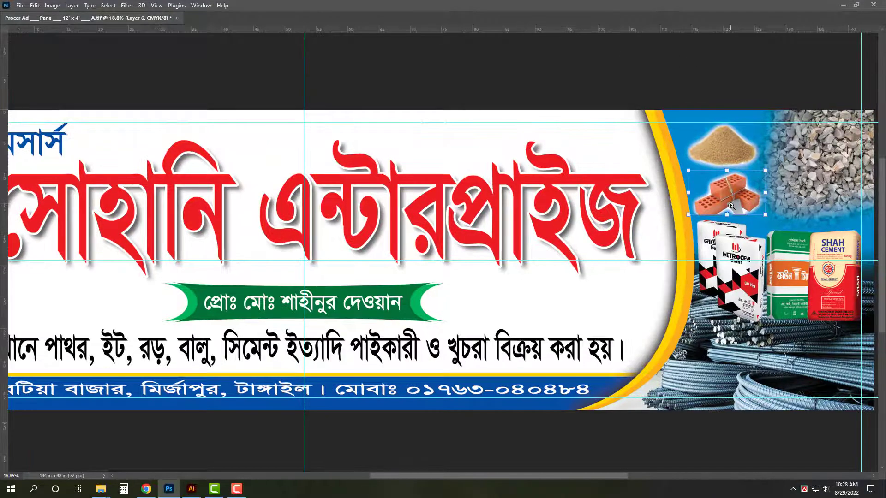
shift+click(794, 259)
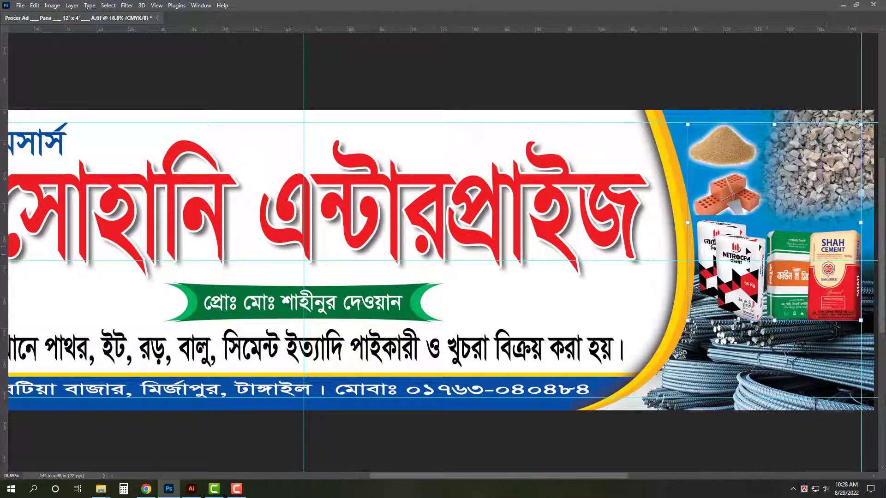
scroll(744, 250, down, 1)
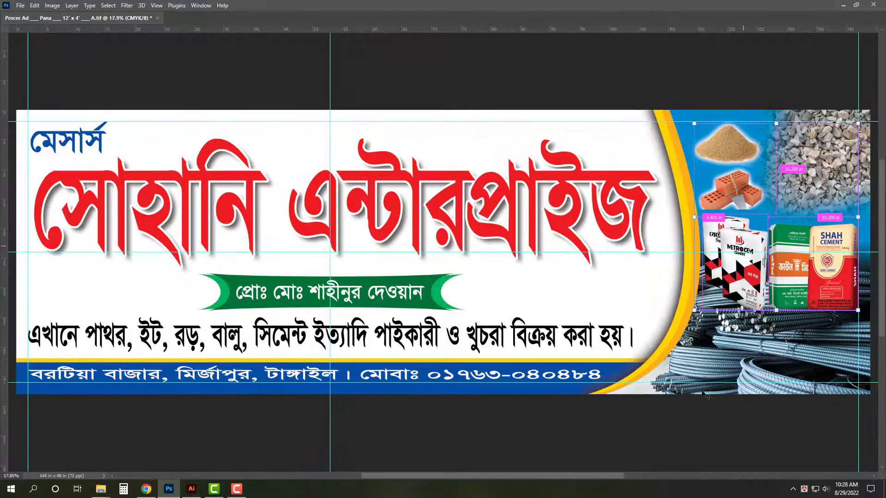
click(717, 435)
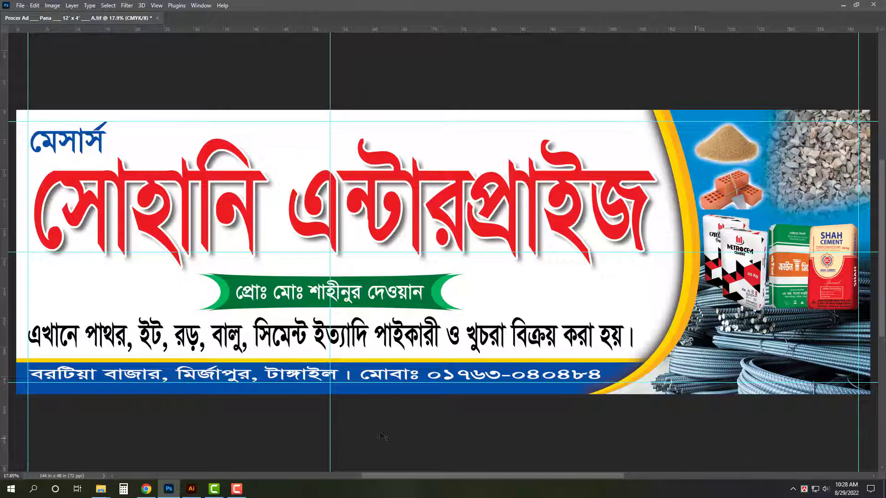
key(ctrl+s)
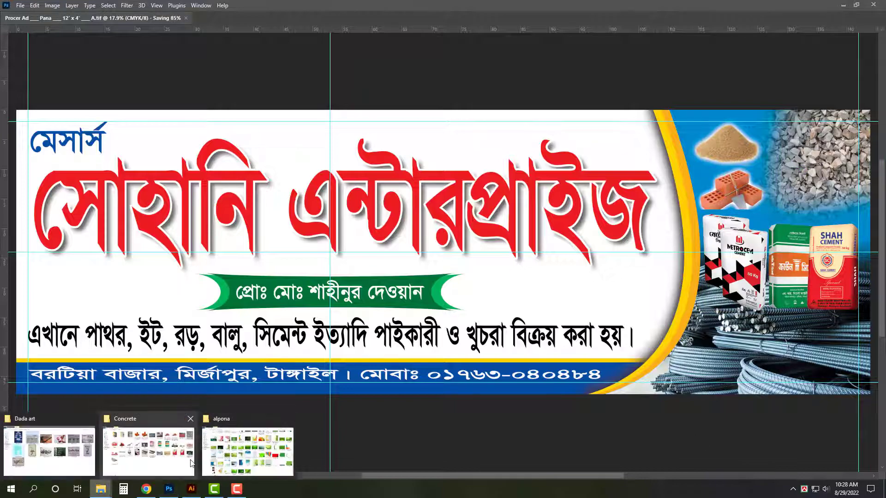
Open the Background > Desings folder and carry a watercolour background toward Photoshop
click(244, 450)
key(alt+Left)
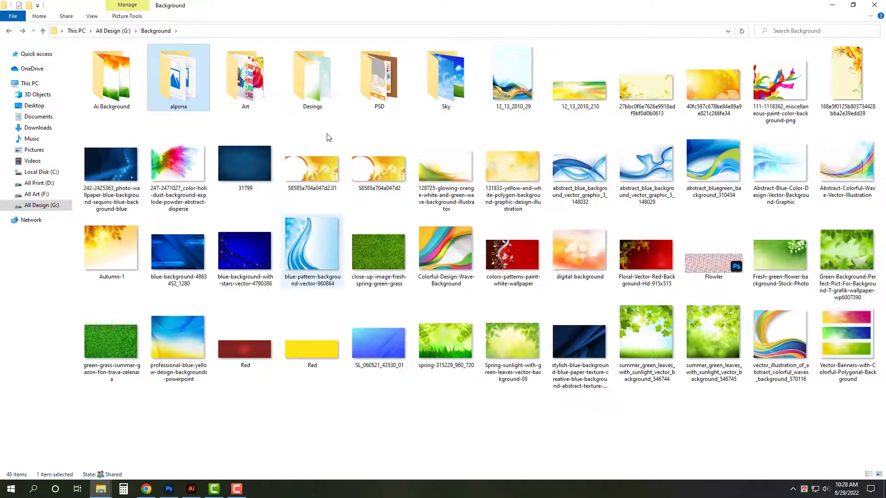
double_click(312, 78)
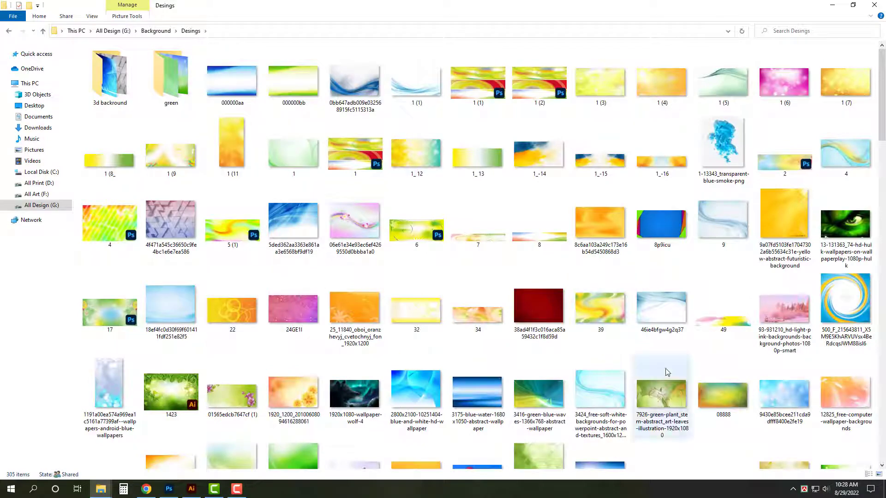
drag(528, 401, 455, 174)
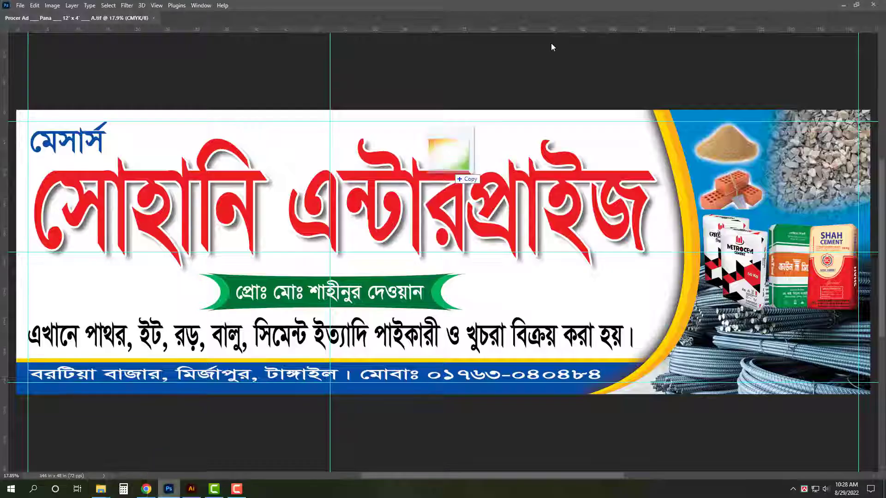
Place the 15196.jpg watercolour image on the banner and stretch it leftward across it
drag(552, 47, 554, 50)
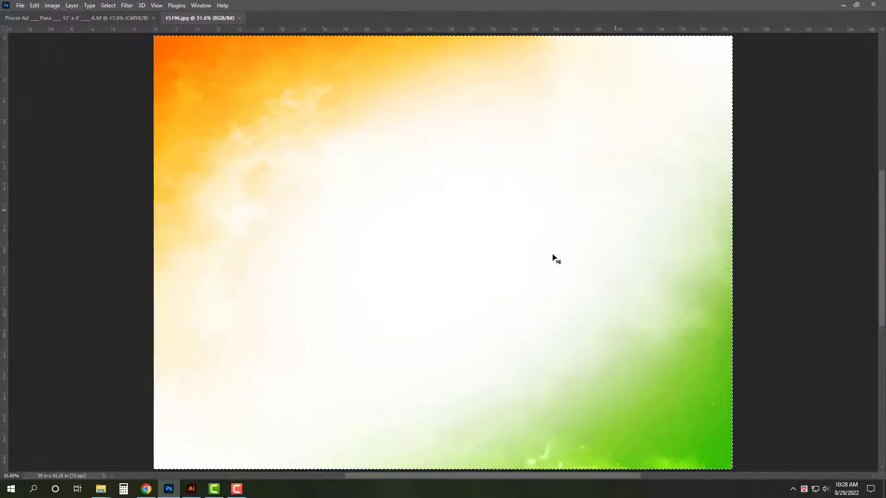
key(alt+BackSpace)
key(ctrl+w)
click(439, 182)
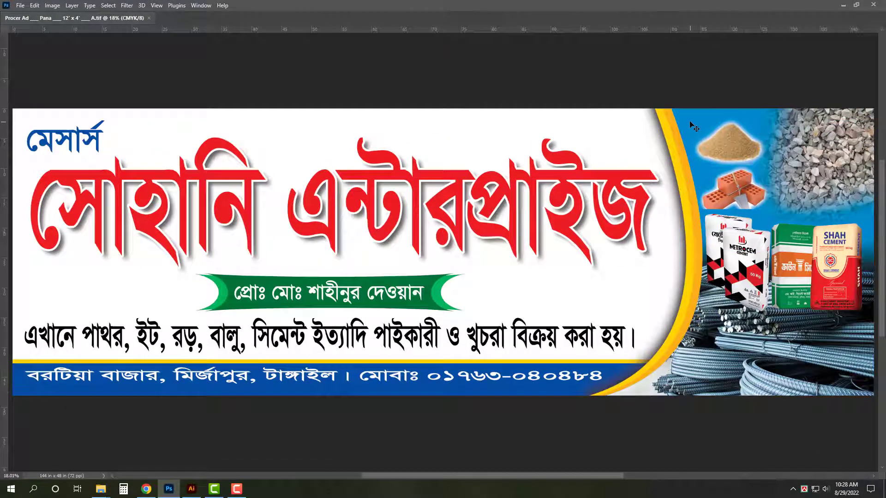
drag(694, 126, 445, 249)
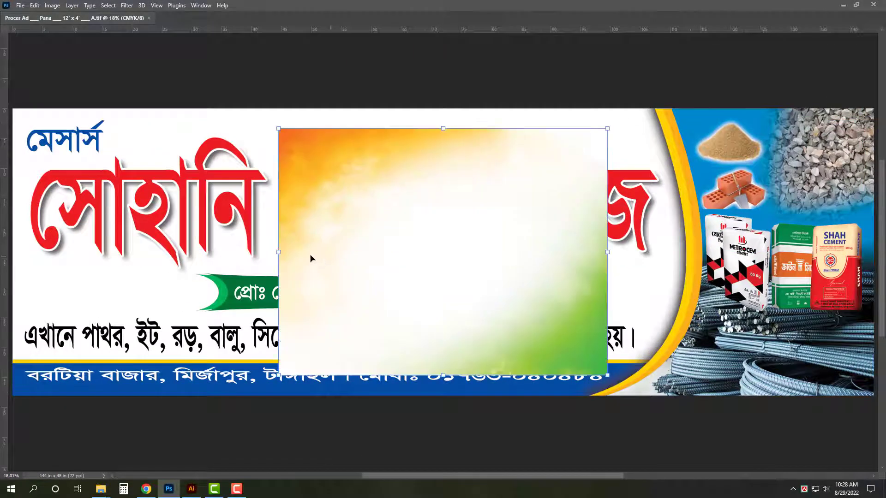
drag(277, 253, 12, 253)
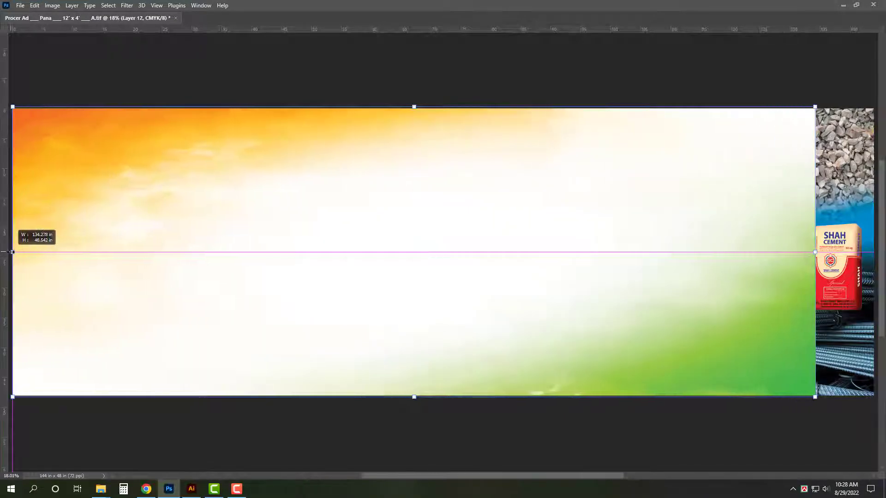
Fit the background's right edge to the product panel and flip it horizontally
key(ctrl+minus)
mouse_move(787, 252)
mouse_down()
mouse_move(603, 253)
mouse_move(694, 254)
mouse_up()
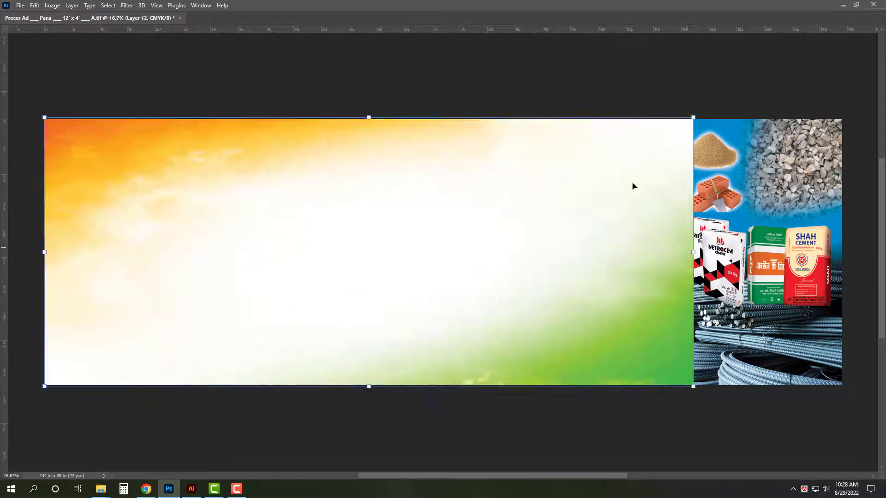
right_click(632, 185)
click(659, 360)
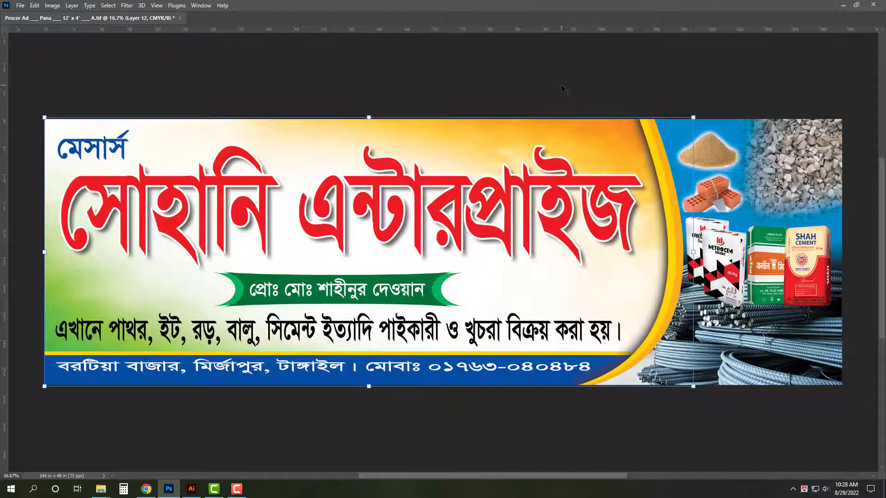
key(Return)
Flip the watercolour background horizontally again so orange is top-left, and extend its top edge
click(558, 339)
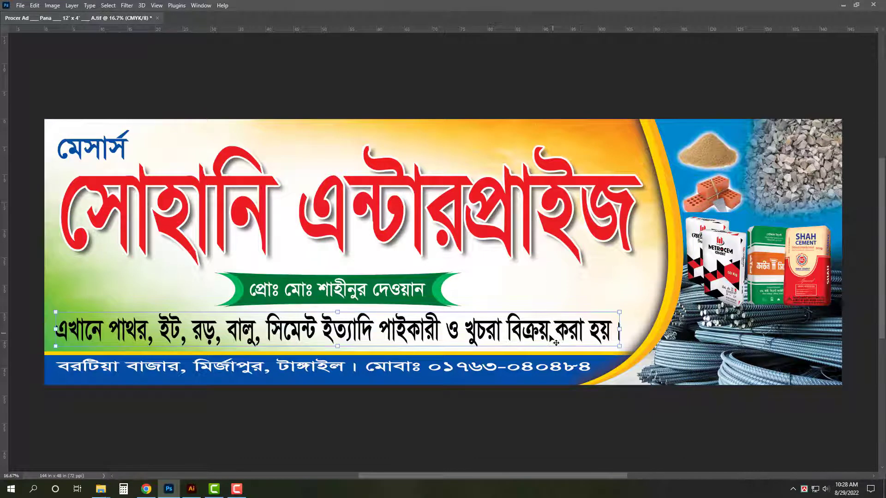
key(Tab)
click(848, 243)
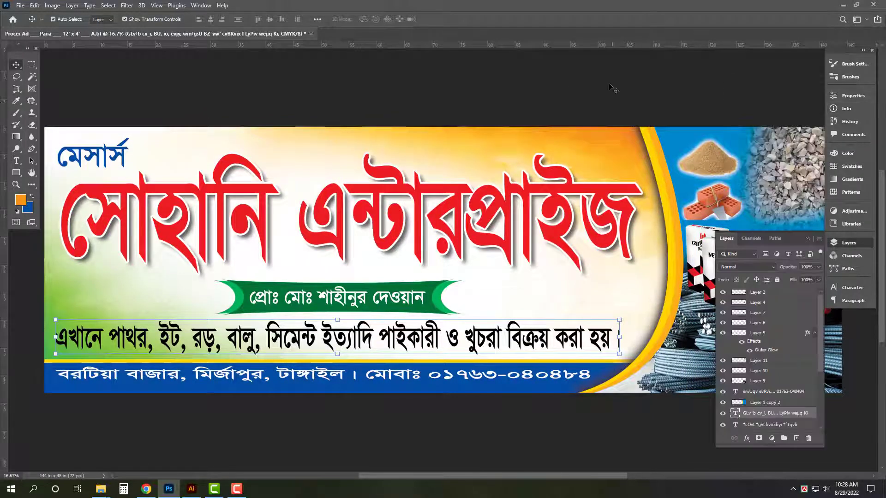
ctrl+click(646, 300)
right_click(646, 301)
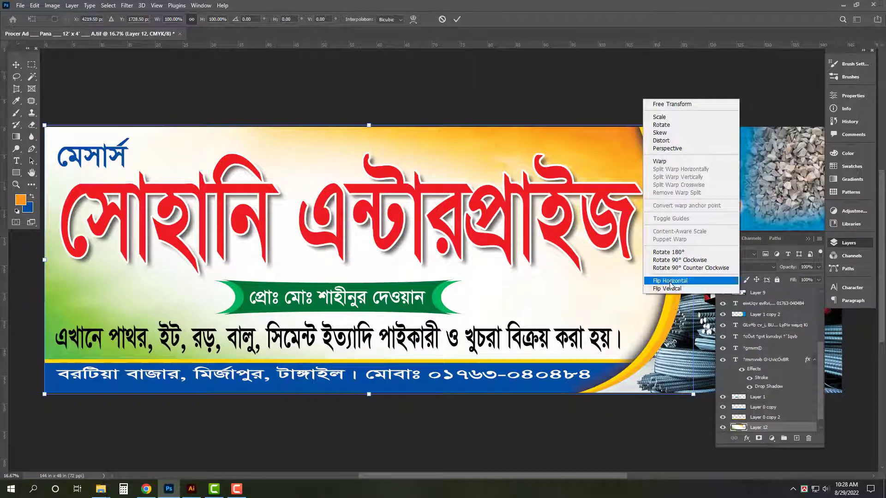
click(669, 287)
key(Tab)
key(Return)
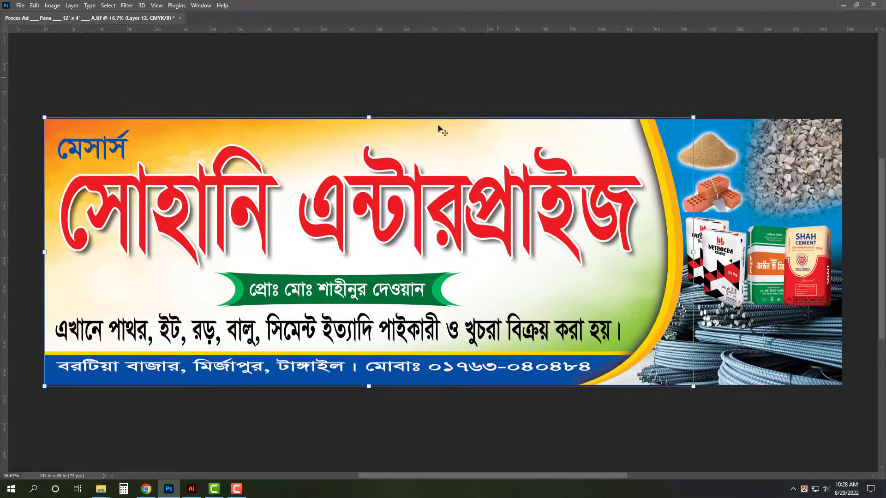
drag(369, 117, 377, 50)
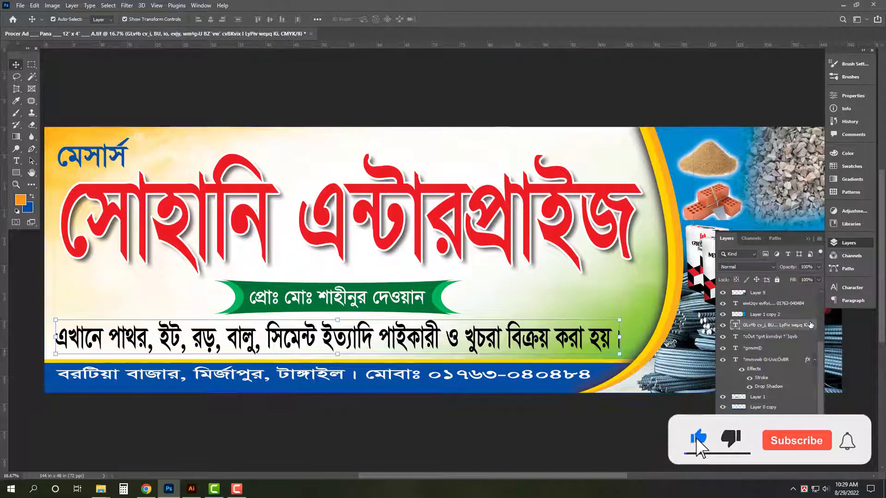
Rename the long black text layer and give it a stroke of size 1
double_click(811, 325)
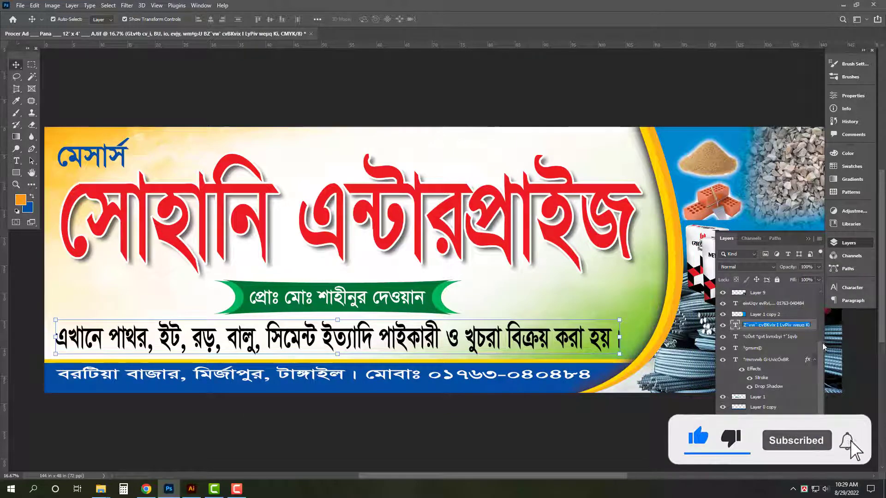
click(816, 330)
double_click(739, 315)
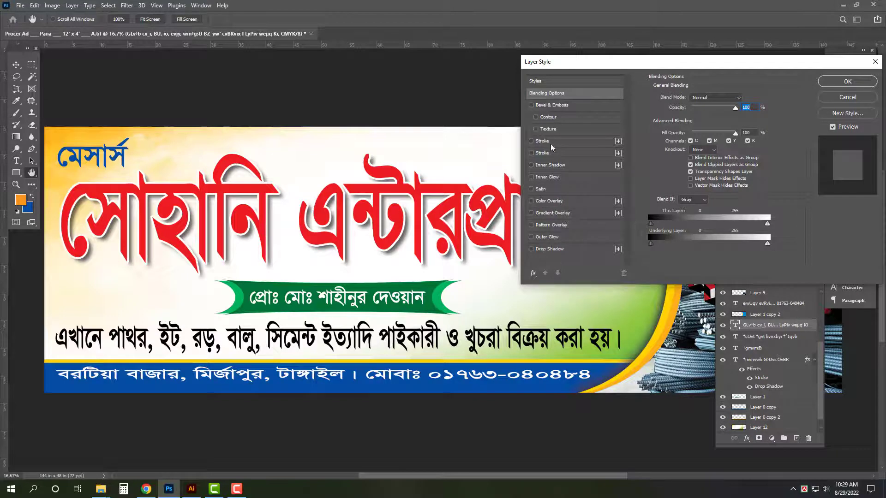
click(553, 143)
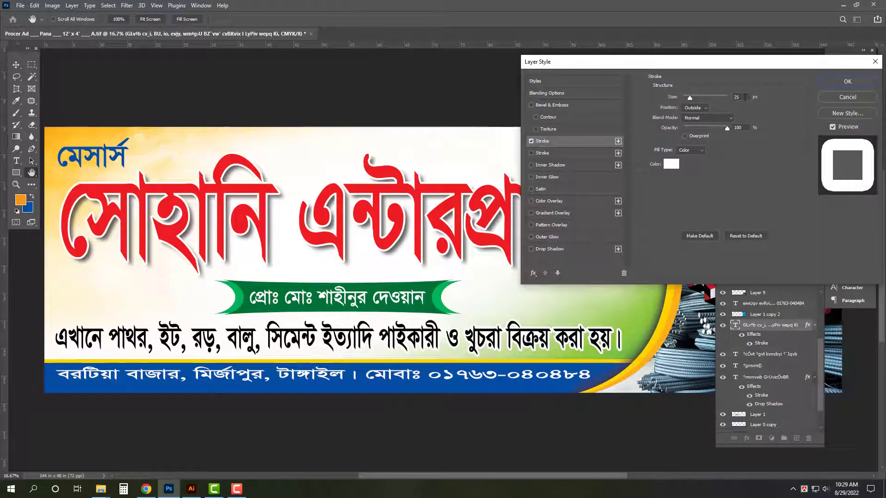
double_click(737, 97)
text(16)
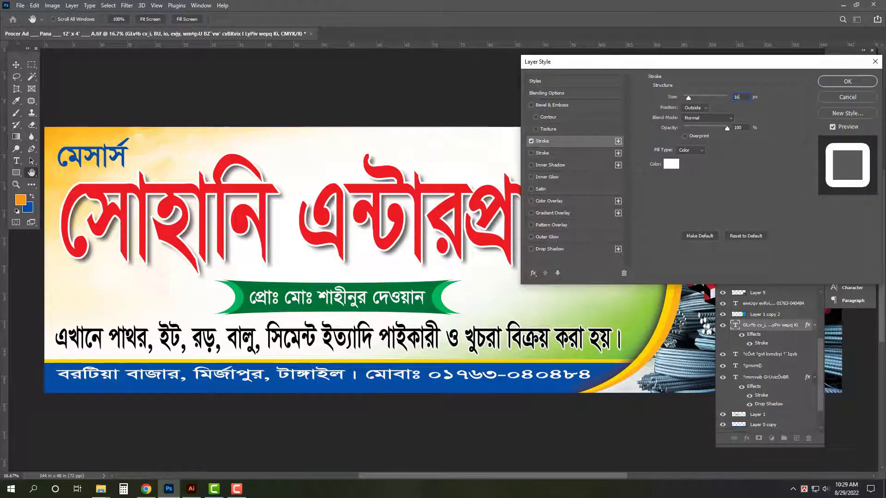
key(Return)
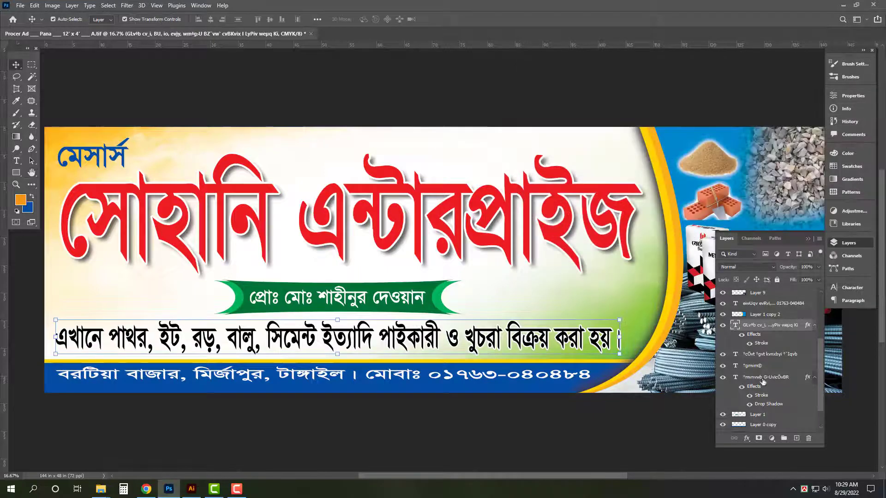
Give the blue মেসার্স word a white stroke and a drop shadow
click(116, 161)
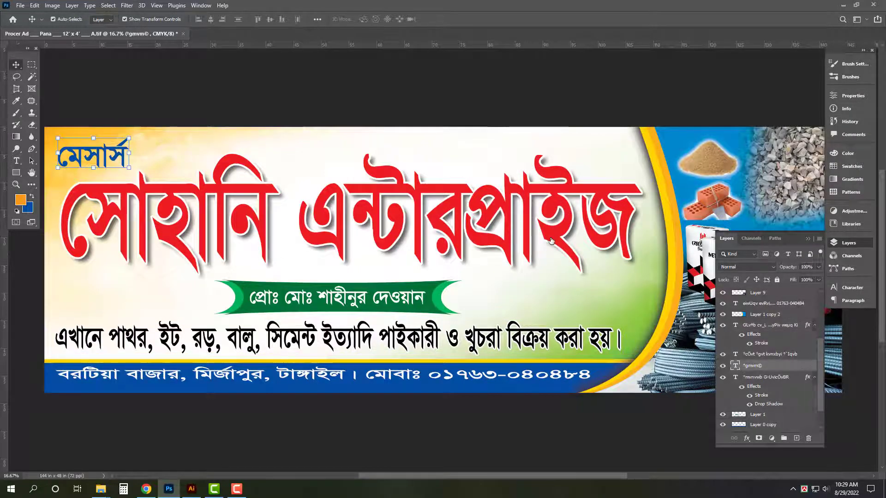
click(573, 251)
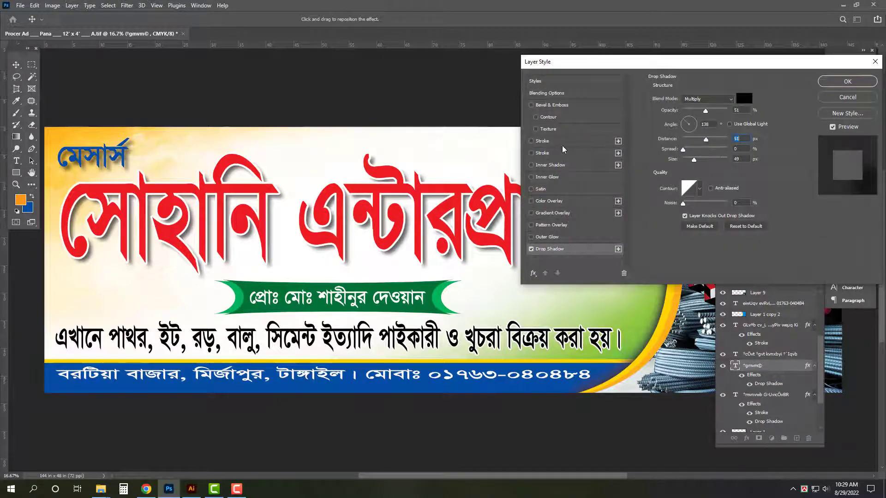
click(549, 141)
key(Return)
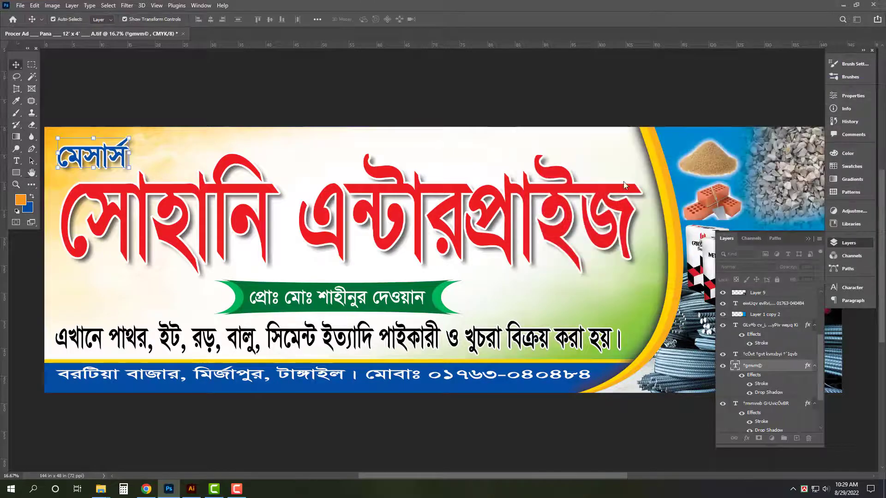
key(Tab)
Move the red shop-name title slightly higher on the banner
click(350, 151)
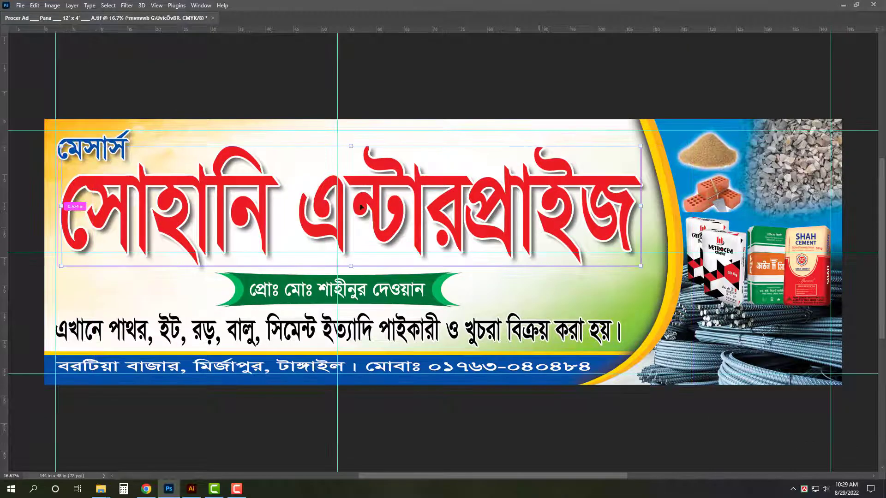
drag(349, 138, 350, 125)
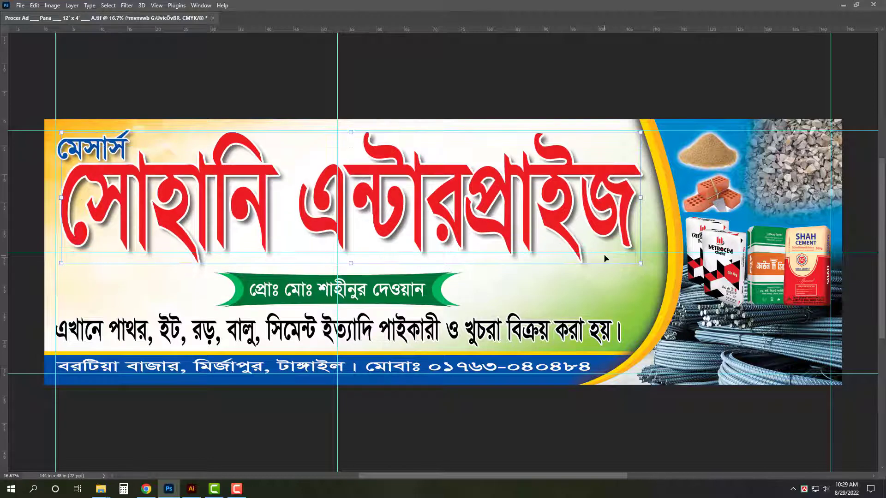
key(shift+Down)
key(shift+Down)
key(shift+Down)
key(shift+Down)
key(shift+Down)
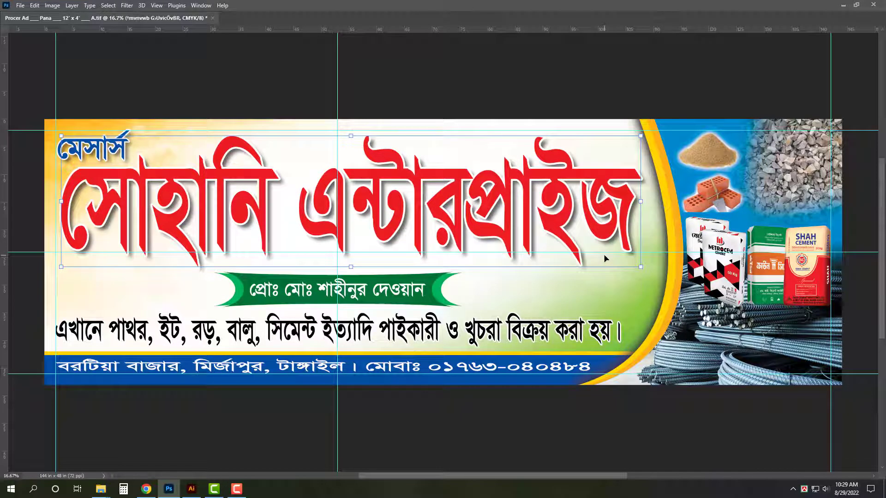
key(shift+Down)
key(shift+Down)
key(shift+Down)
key(shift+Down)
key(shift+Down)
key(shift+Down)
key(shift+Down)
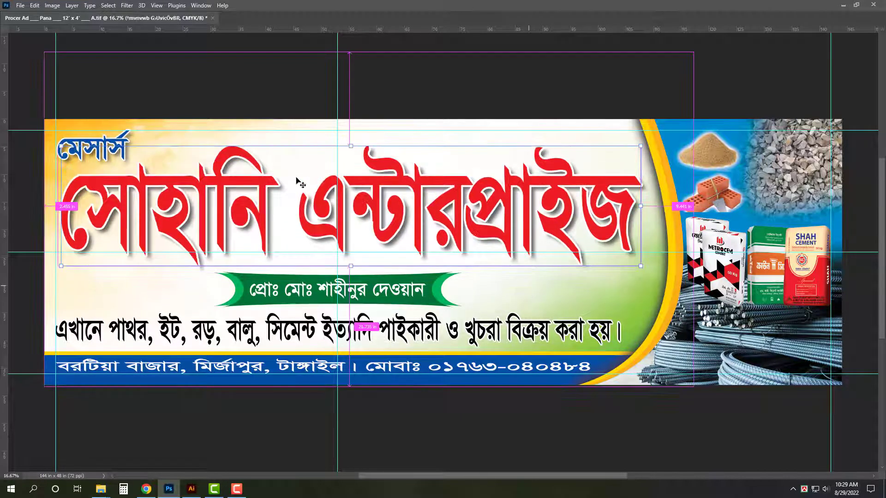
key(Return)
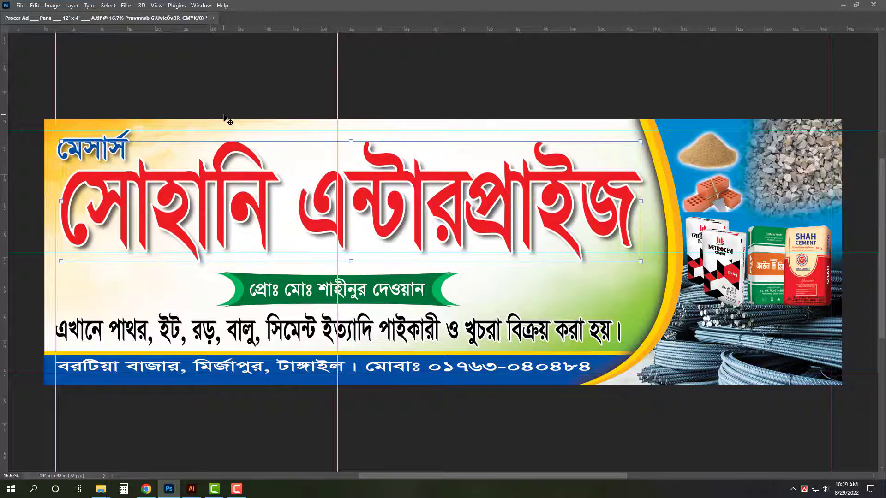
Widen the green proprietor banner on both sides and nudge it up slightly
click(346, 291)
key(ctrl+t)
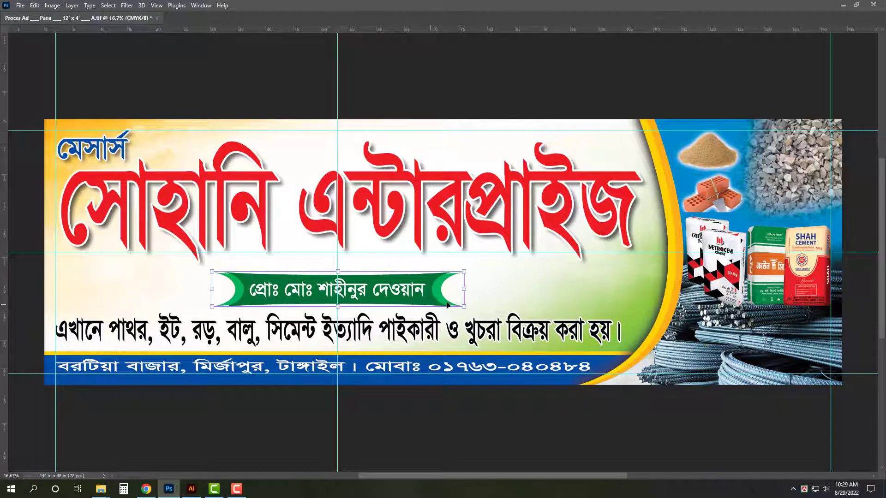
drag(465, 290, 475, 290)
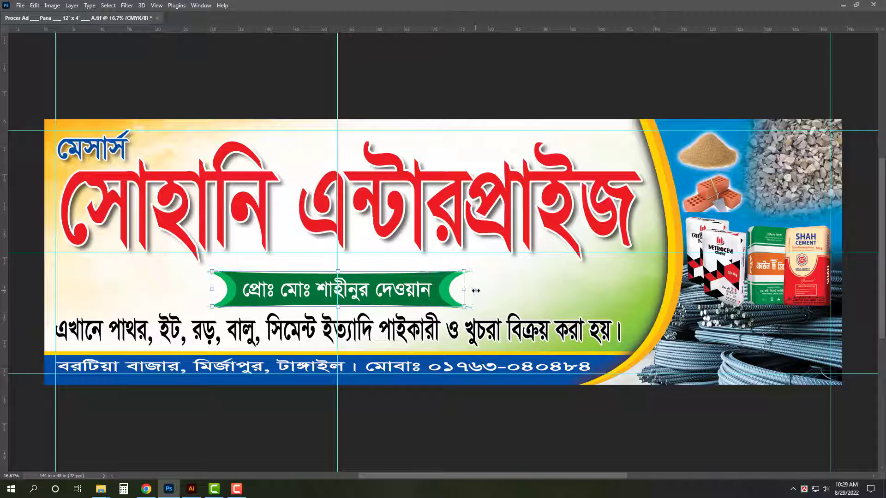
key(shift+Up)
key(shift+Up)
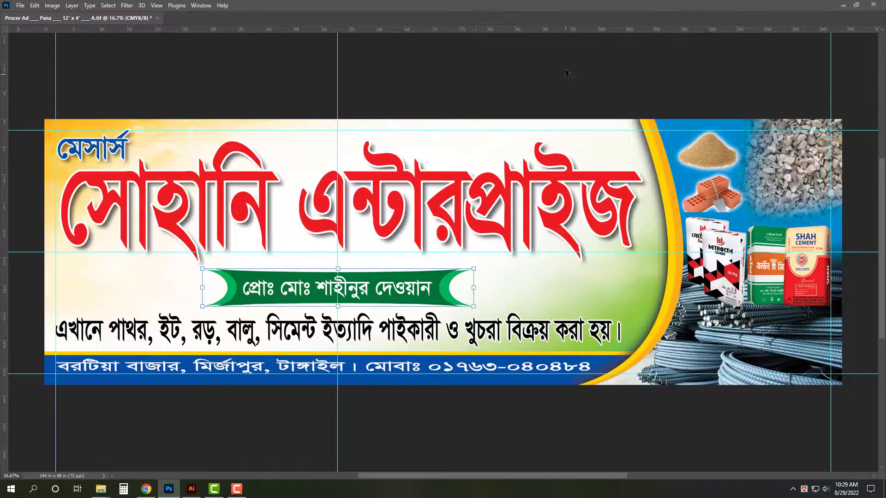
key(Return)
Fit the banner on screen, hide the guides, clear the selection, and save the file
key(ctrl+0)
key(ctrl+semicolon)
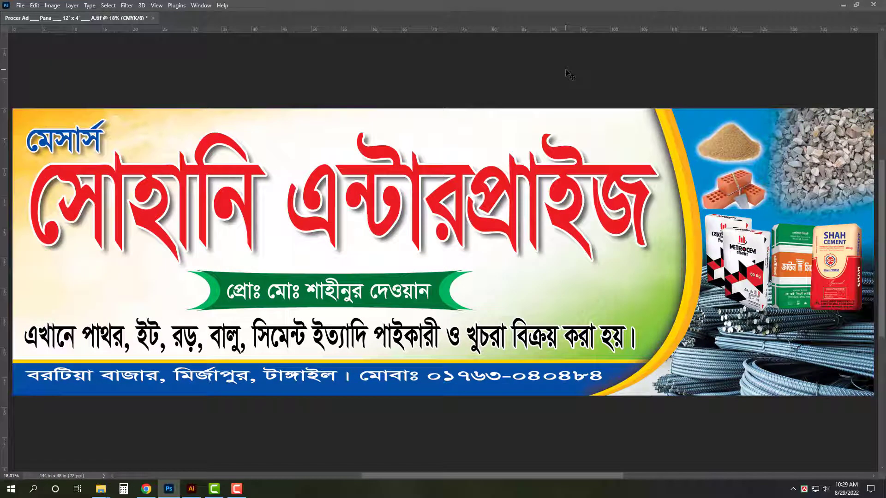
key(Tab)
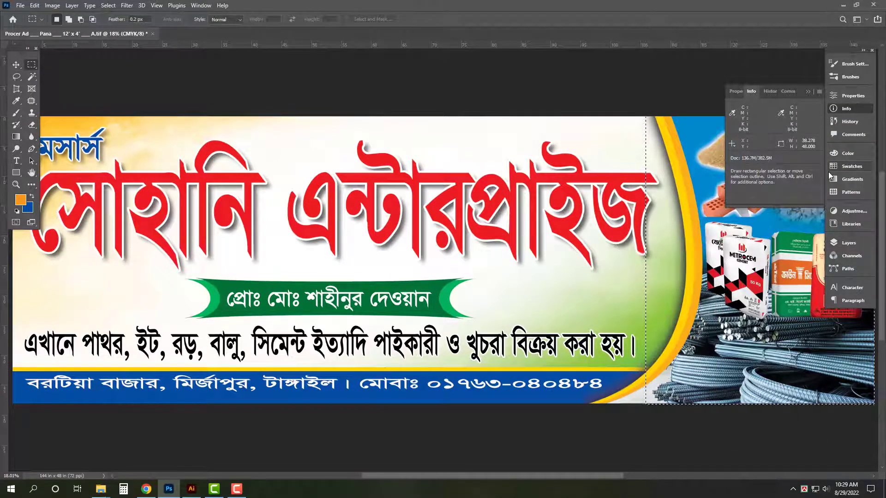
key(Tab)
key(ctrl+d)
key(ctrl+minus)
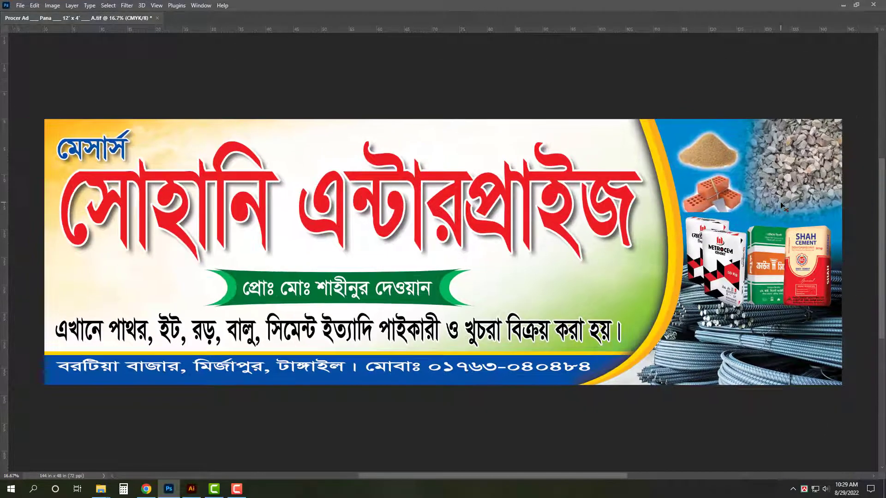
key(ctrl+s)
click(444, 287)
key(Tab)
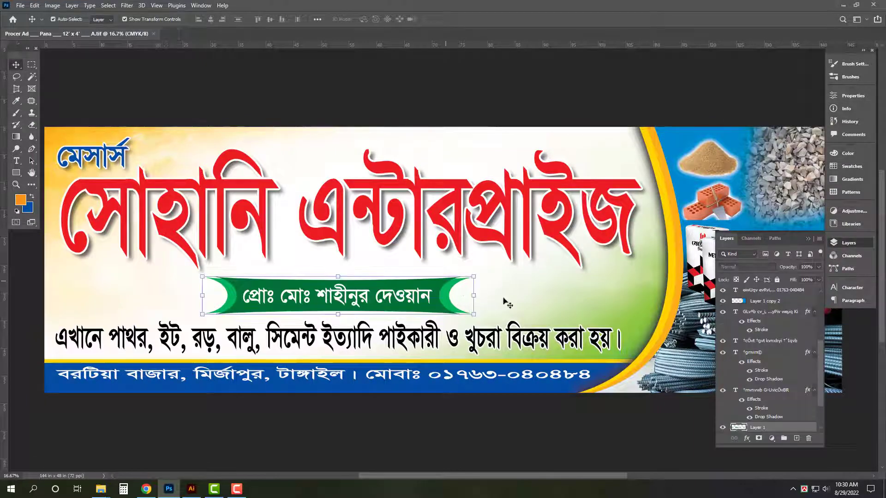
Give the green proprietor banner layer a 22 px white stroke
double_click(784, 428)
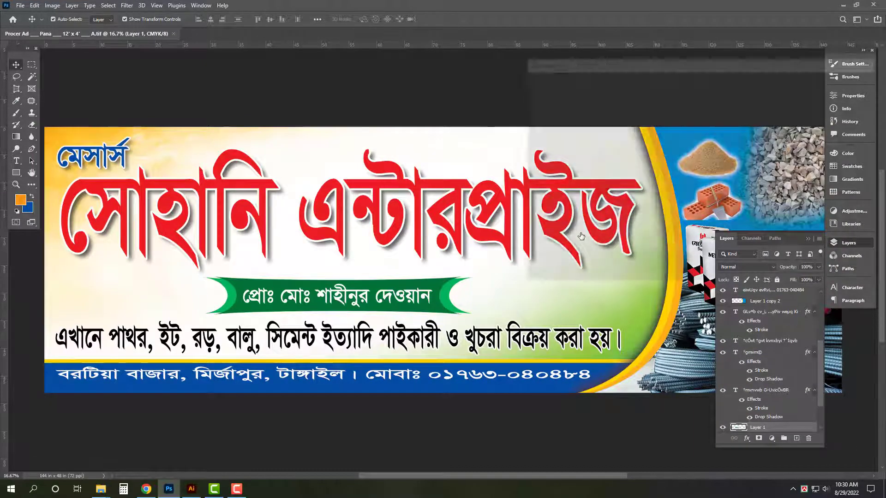
click(565, 248)
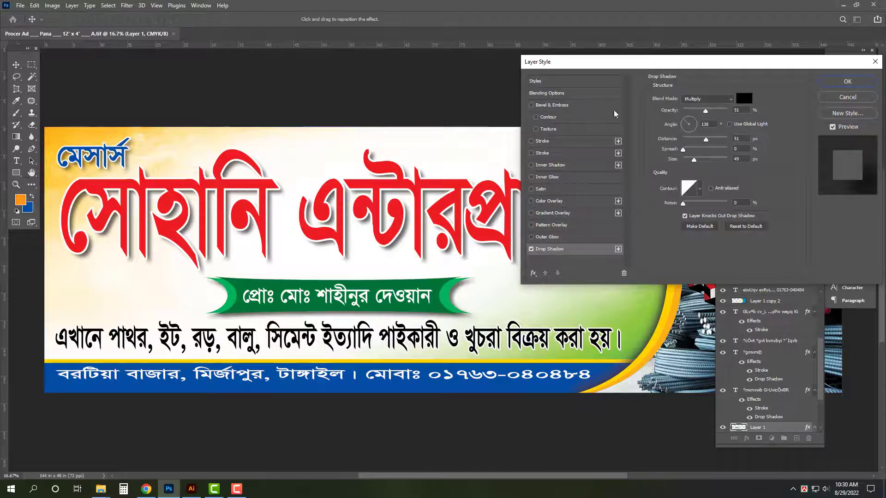
click(563, 141)
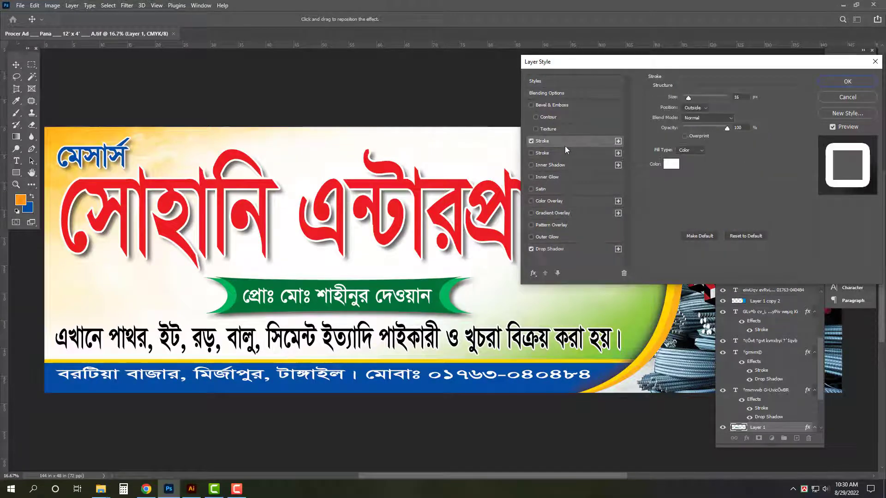
click(745, 96)
text(22)
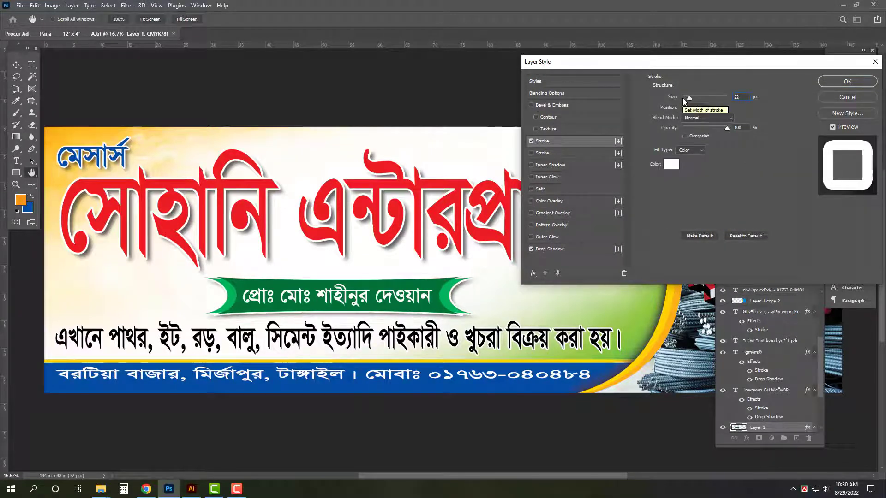
key(Return)
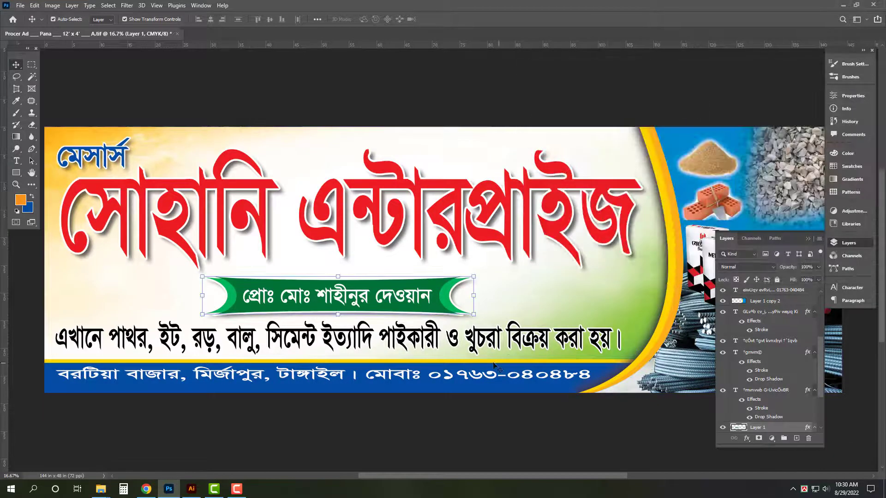
Add an orange drop shadow with reduced distance and Normal blending to the long text line
click(779, 312)
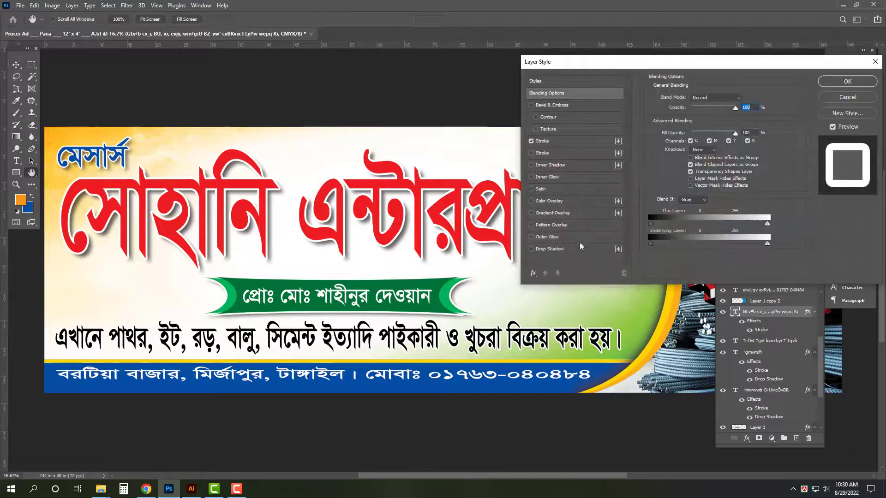
click(575, 252)
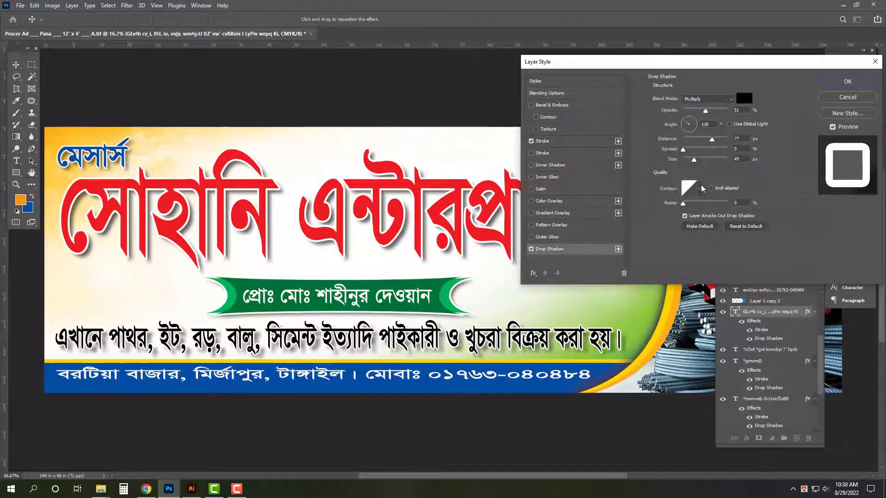
drag(712, 139, 705, 139)
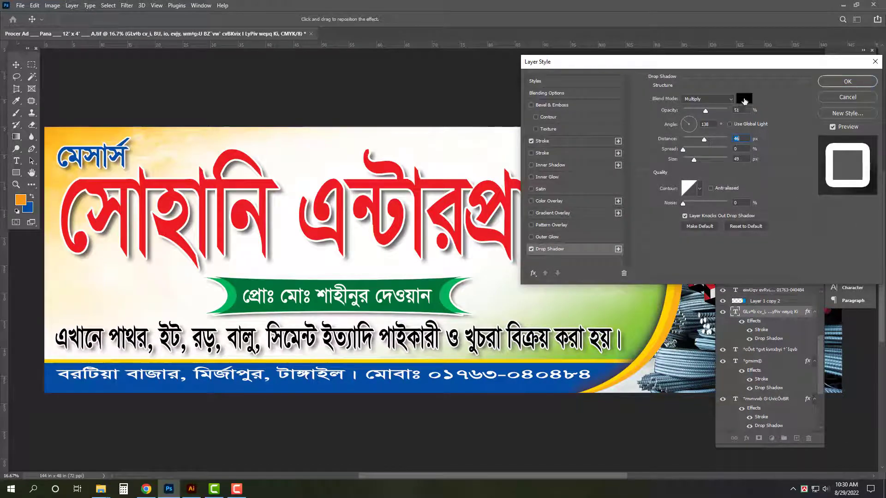
click(744, 99)
click(21, 199)
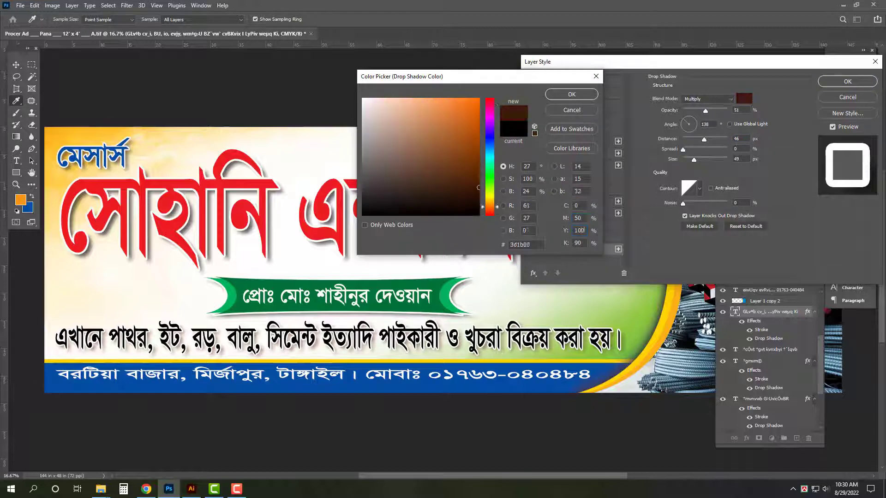
click(571, 94)
click(706, 99)
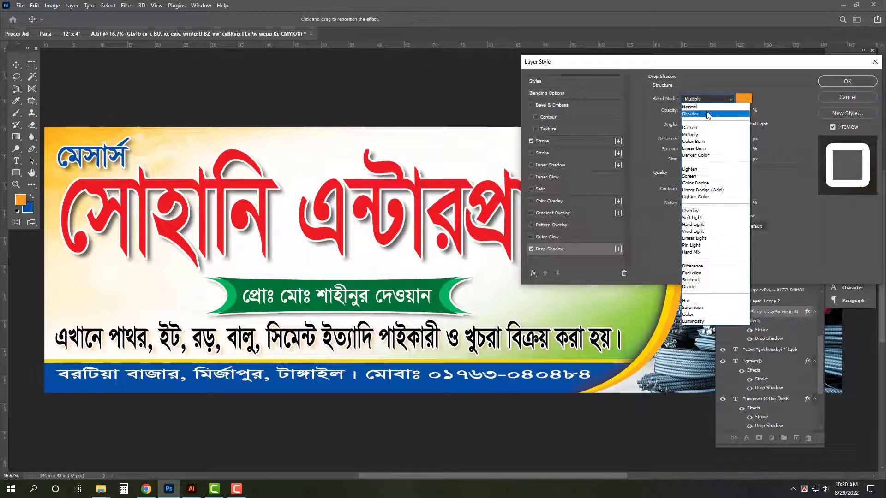
click(704, 114)
click(706, 98)
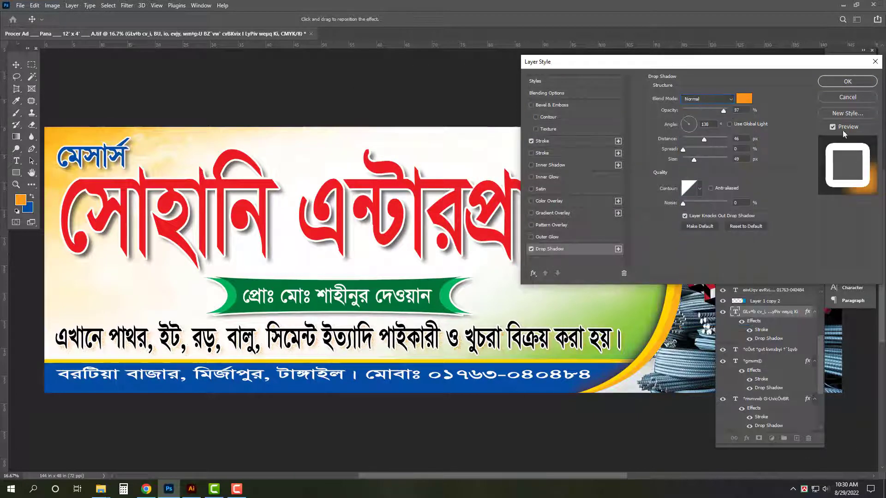
key(Return)
Fit the whole banner on screen and save the file
key(Tab)
key(ctrl+0)
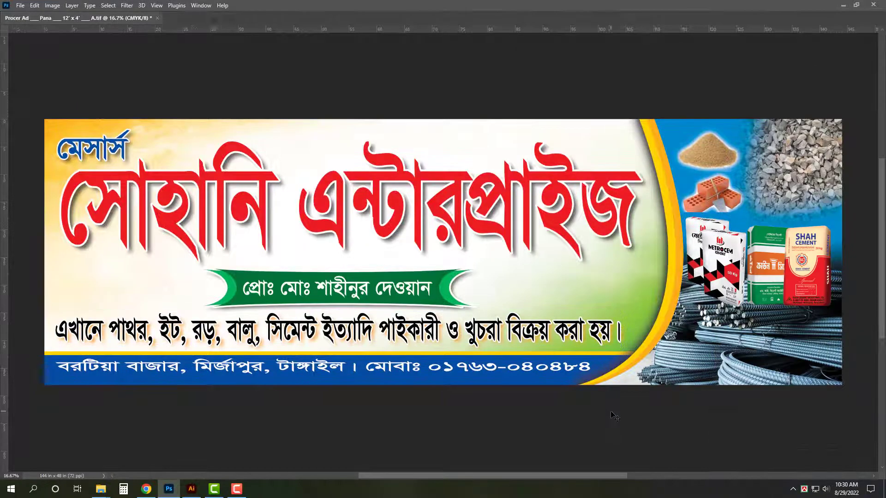
key(ctrl+s)
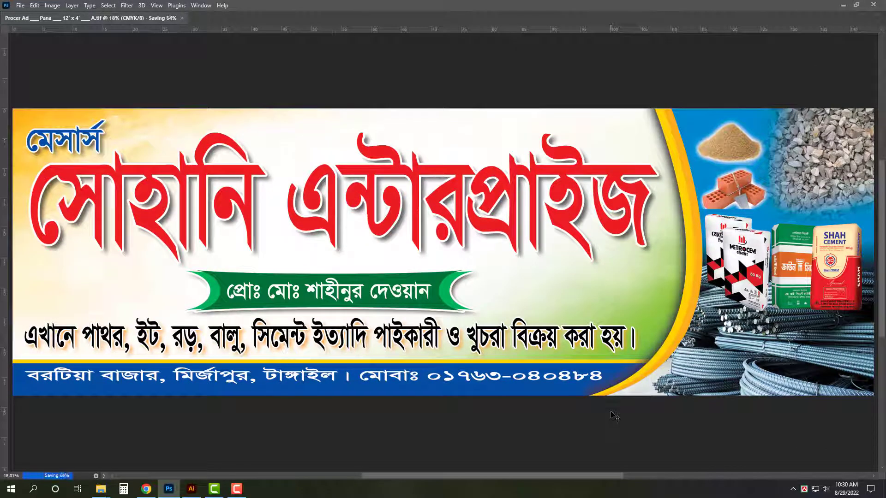
key(Tab)
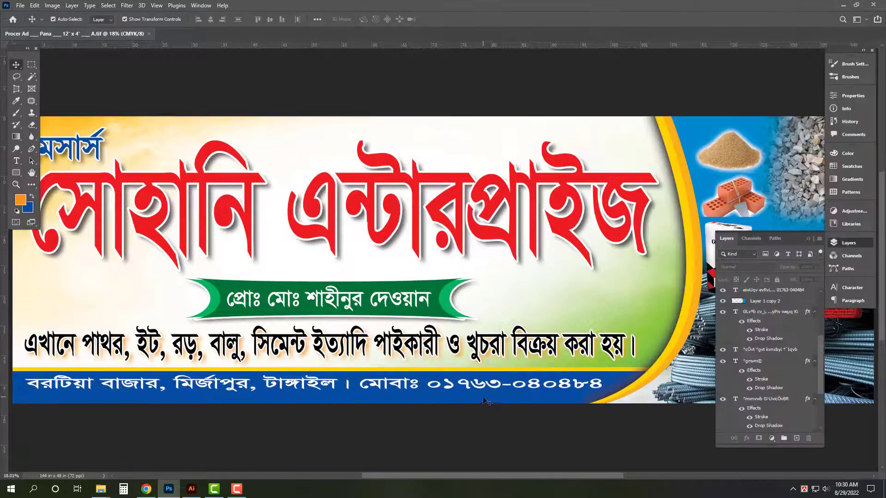
Select the phone number in the bottom text line and show the layout guides
key(t)
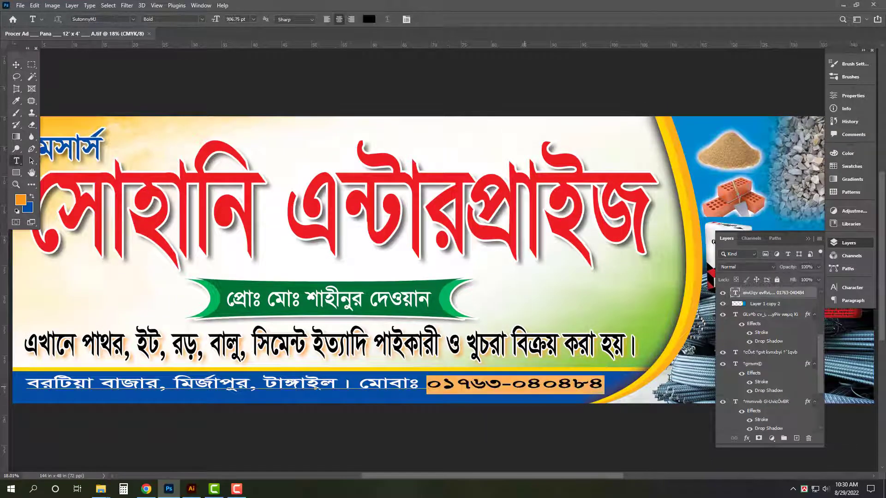
drag(427, 384, 604, 384)
key(ctrl+t)
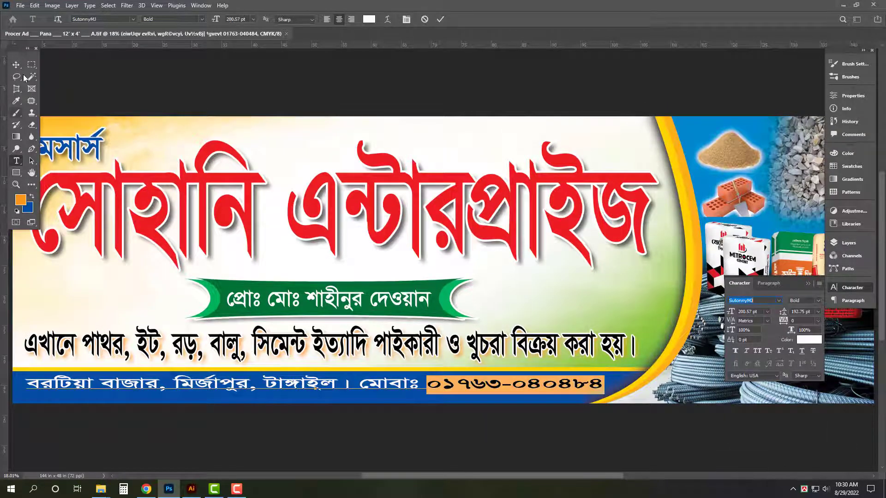
key(Tab)
key(ctrl+semicolon)
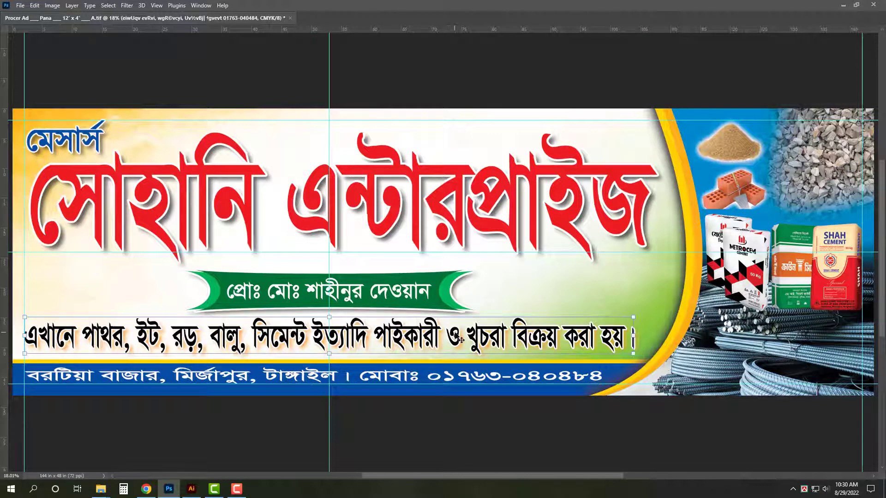
Nudge the red title, green ribbon and sales line slightly upward
click(423, 291)
key(shift+Up)
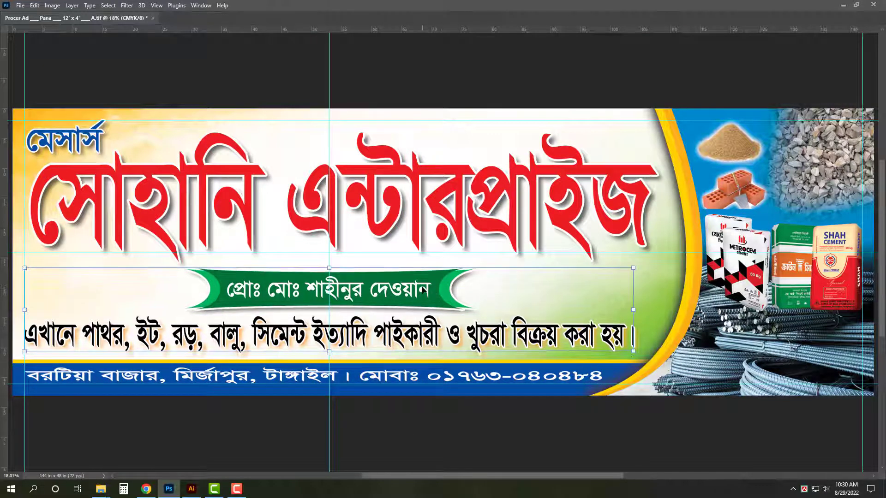
key(shift+Up)
key(shift+Up)
shift+click(463, 196)
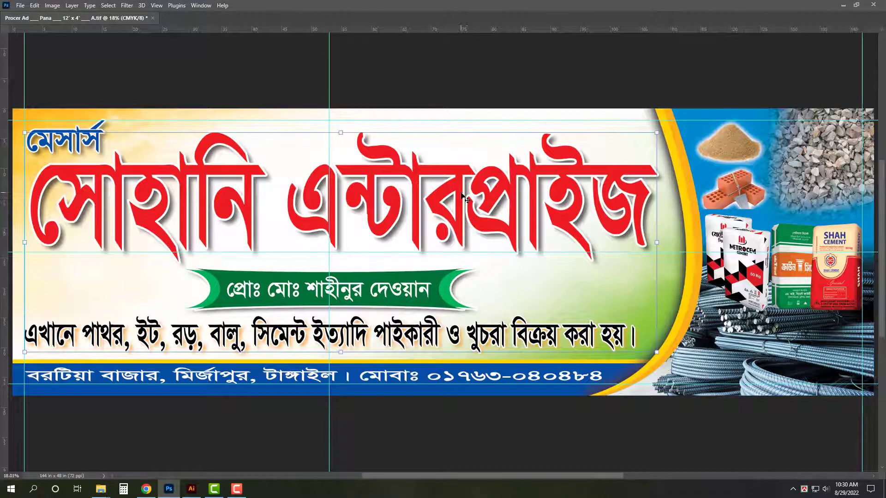
key(shift+Up)
key(shift+Up)
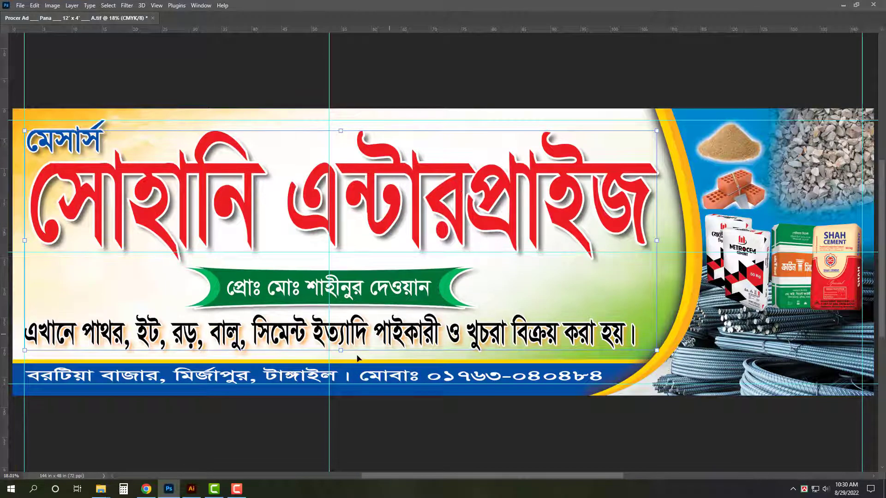
drag(341, 351, 341, 343)
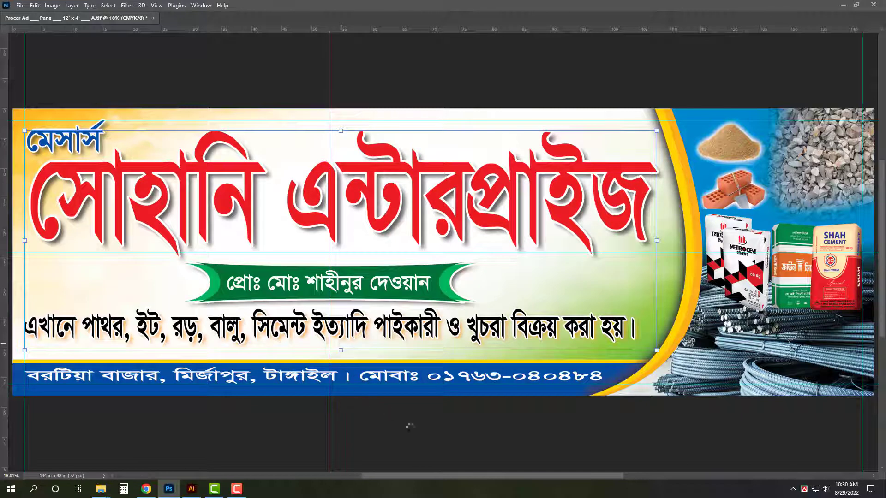
click(410, 427)
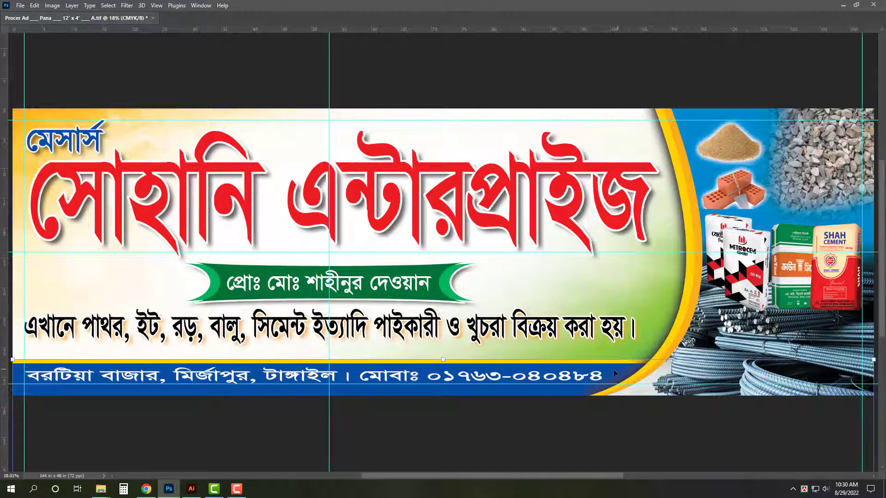
Stretch the white address text taller in the blue strip and save the banner
click(339, 367)
drag(442, 357, 443, 352)
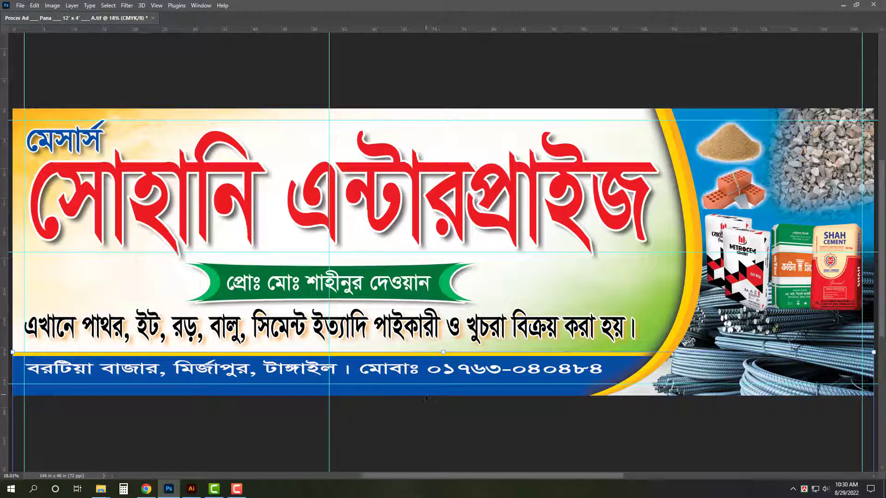
key(ctrl+z)
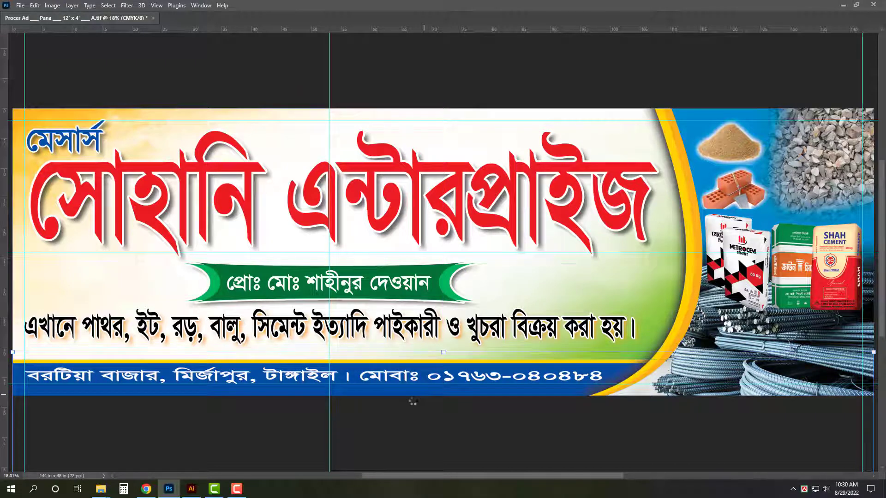
mouse_move(365, 400)
mouse_down()
mouse_move(421, 439)
mouse_move(466, 440)
mouse_up()
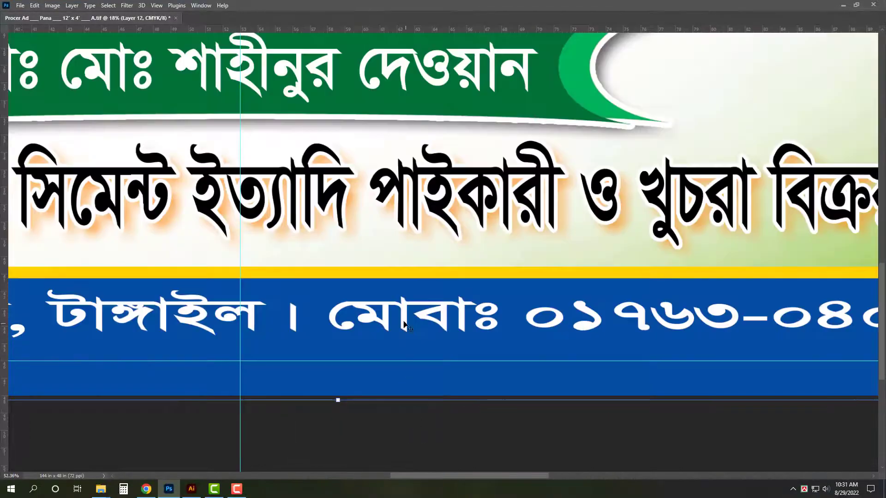
drag(195, 346, 197, 373)
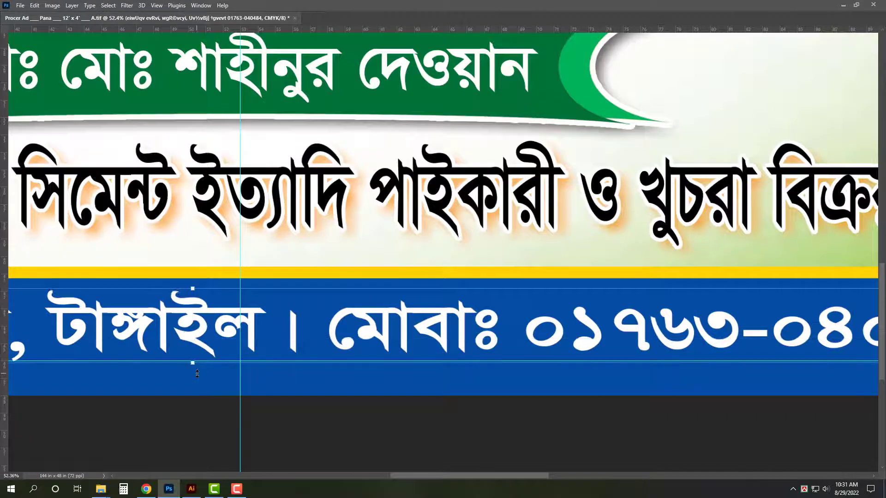
key(ctrl+0)
key(Return)
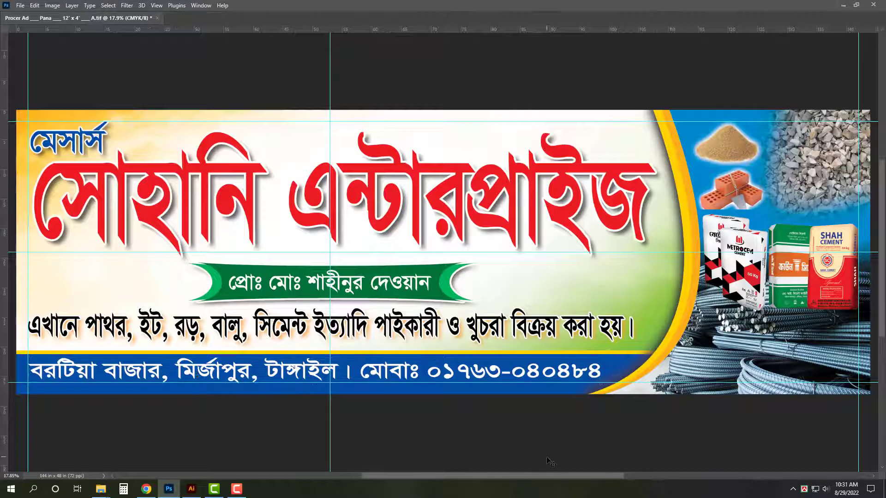
key(ctrl+s)
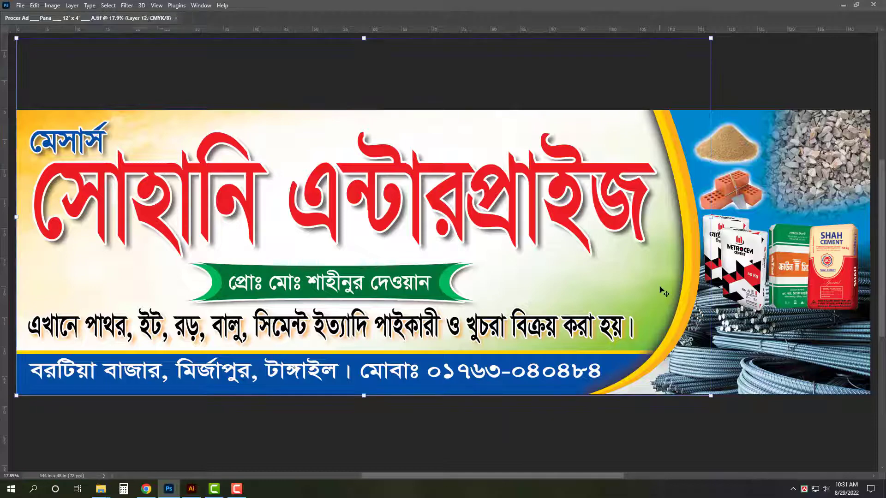
Fill the banner background with dark blue
key(Tab)
click(28, 208)
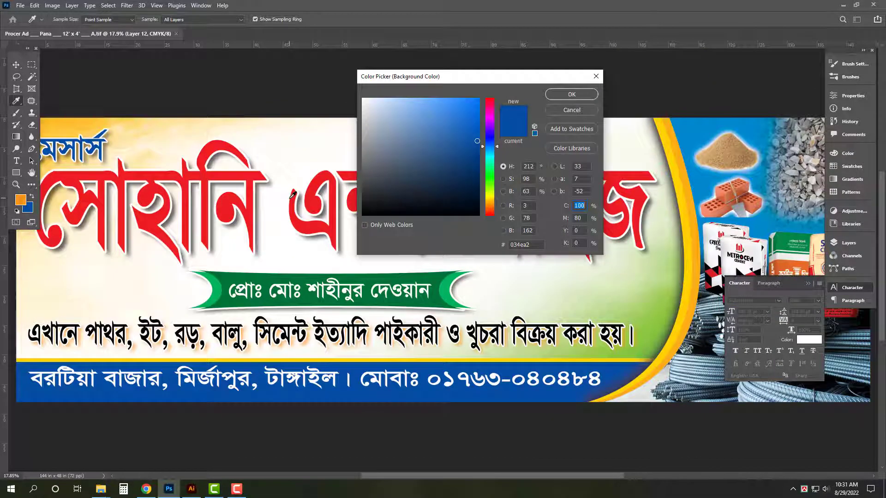
key(Return)
key(v)
key(ctrl+BackSpace)
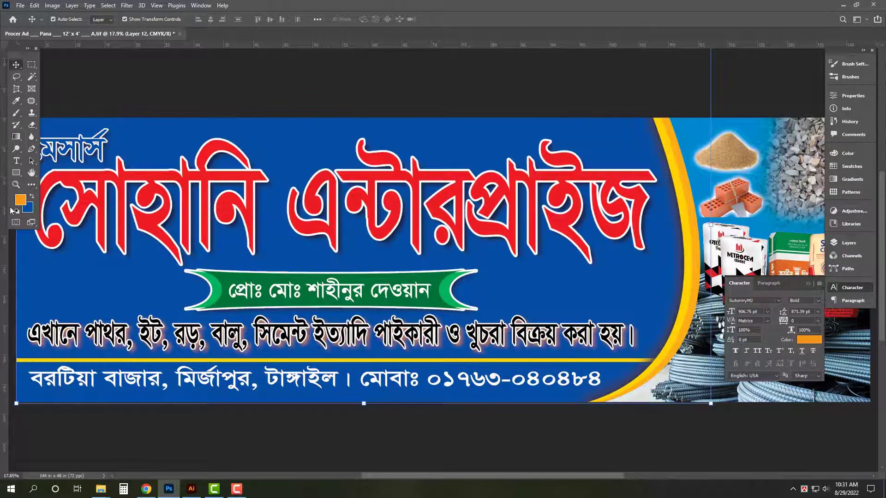
click(31, 210)
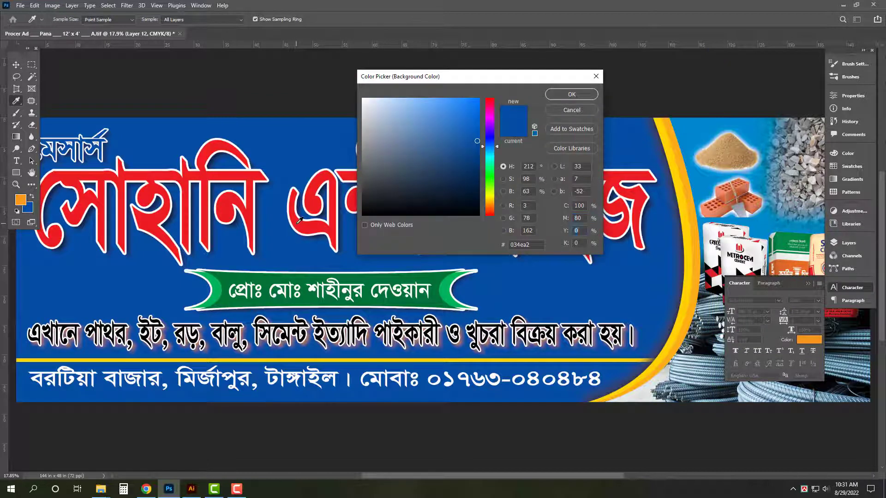
text(20)
key(Return)
key(v)
key(ctrl+BackSpace)
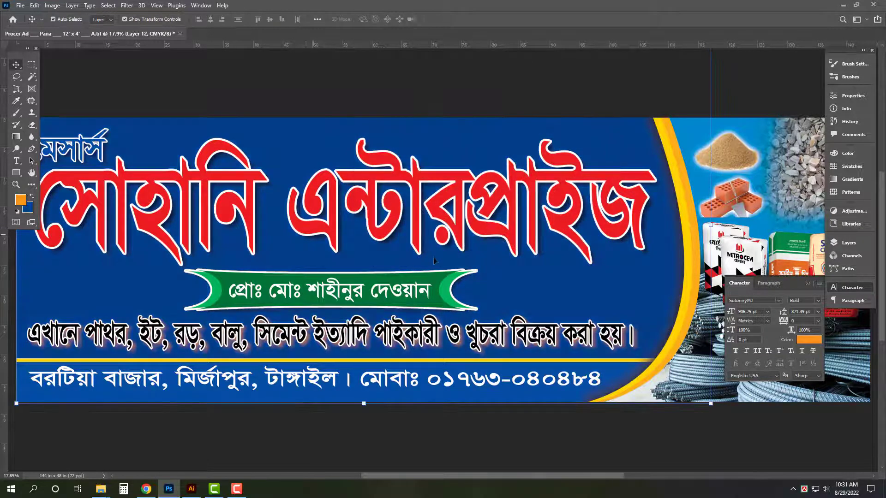
Clear the মেসার্স layer's style and fill its text white
click(87, 152)
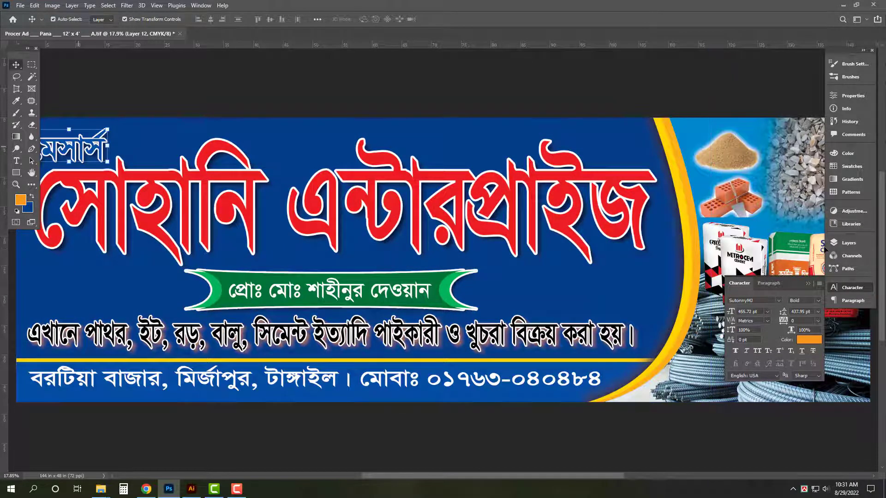
click(848, 243)
right_click(790, 367)
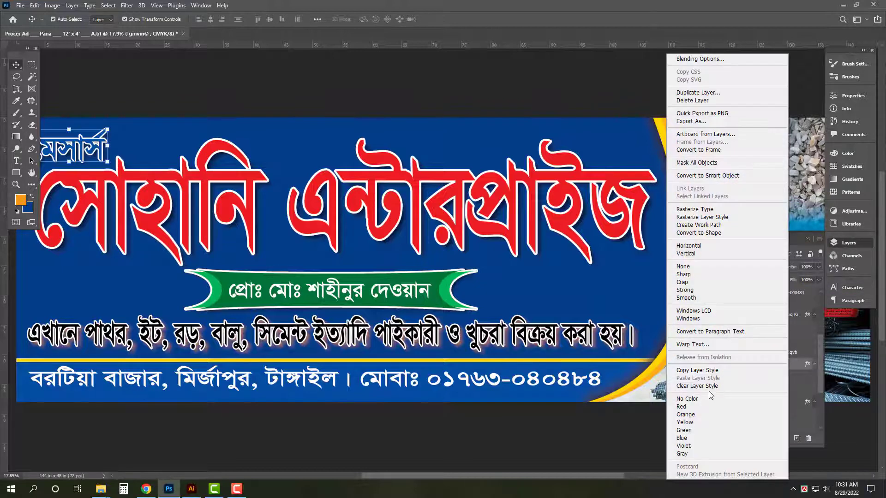
click(692, 392)
click(28, 207)
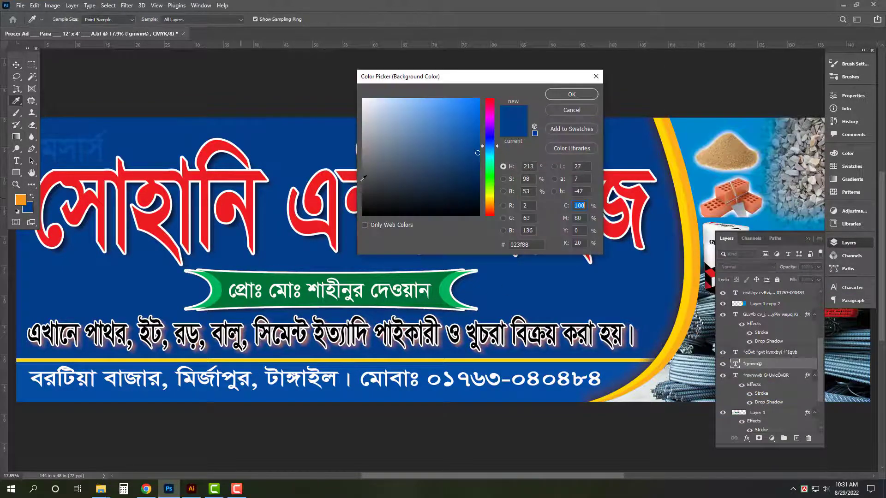
click(365, 77)
key(Return)
key(ctrl+BackSpace)
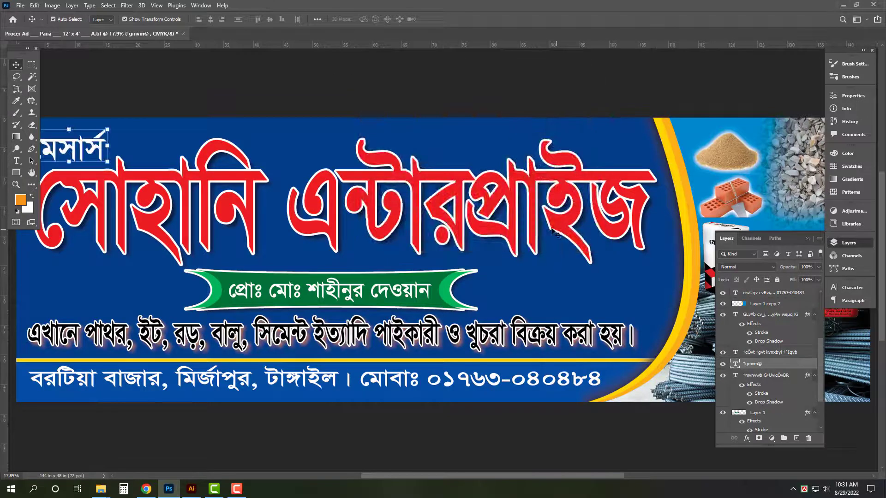
Remove the main title's stroke outline and fill the title white
click(556, 231)
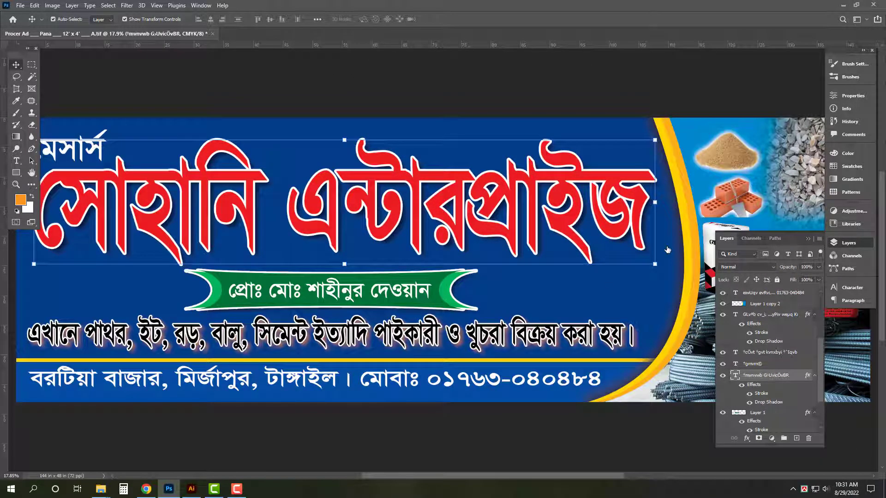
double_click(808, 375)
click(531, 142)
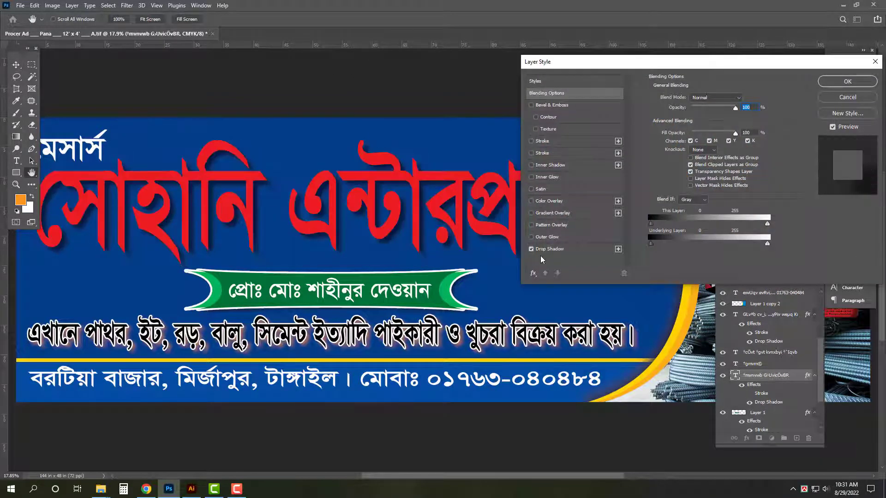
key(Return)
key(ctrl+BackSpace)
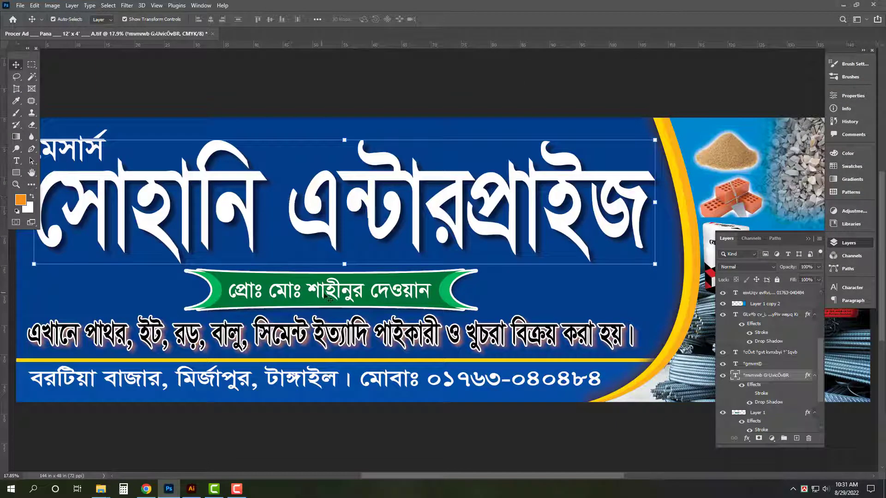
Fill the bottom band layer with red
click(613, 369)
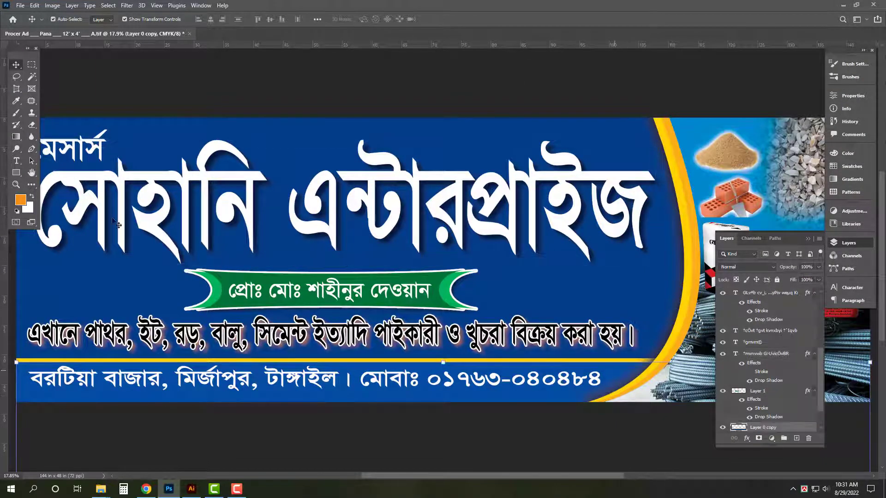
click(28, 207)
text(100)
key(Tab)
text(10)
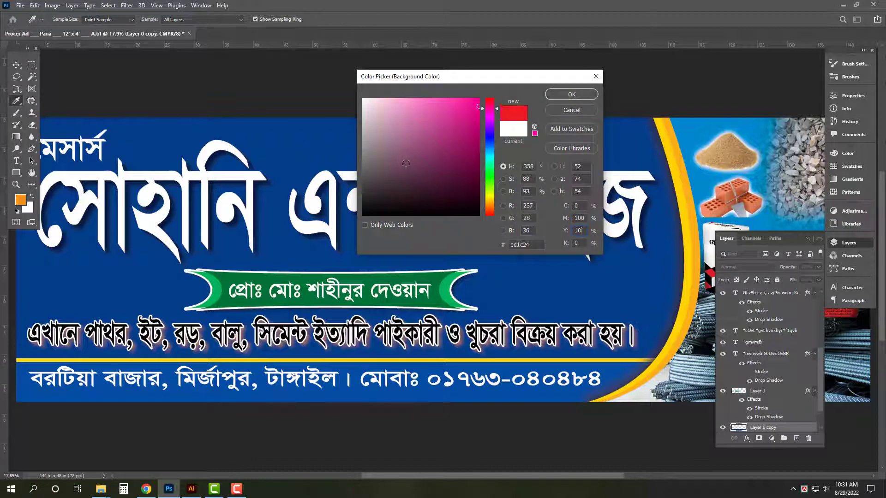
key(Return)
key(Tab)
scroll(406, 163, down, 3)
key(ctrl+BackSpace)
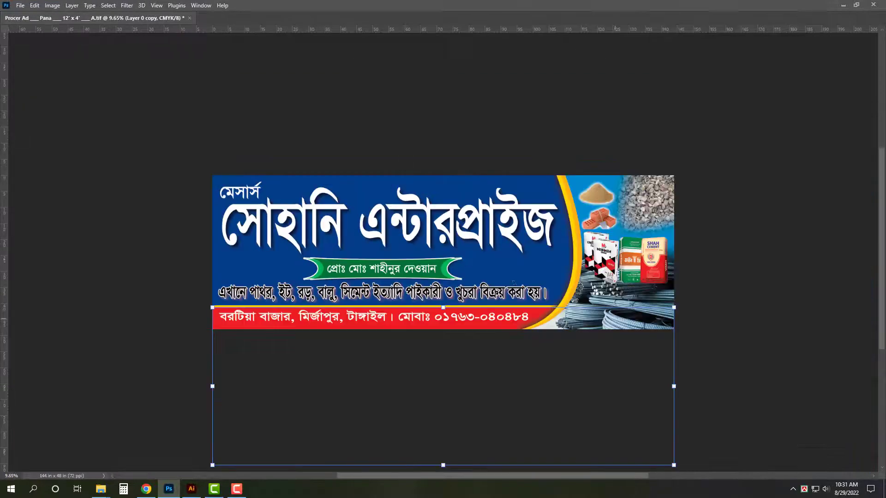
Clear the stroke and shadow style from the sales sentence text layer
click(510, 299)
key(Tab)
key(ctrl+0)
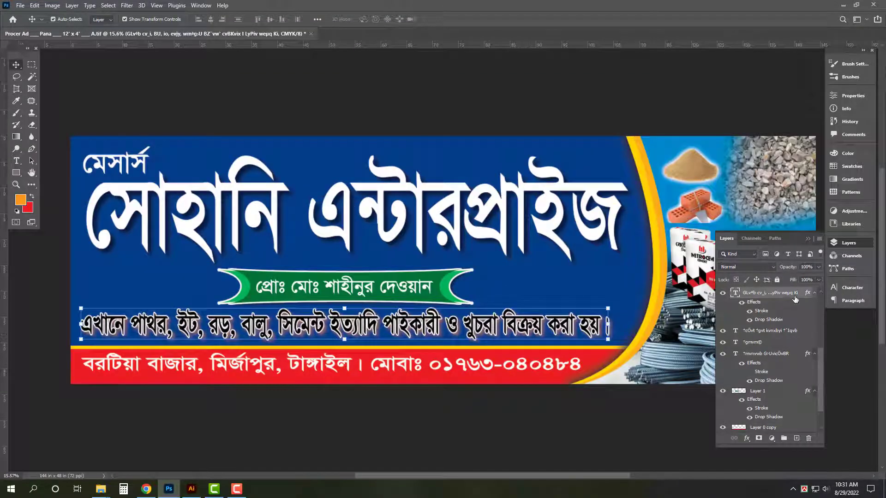
right_click(794, 299)
click(728, 387)
key(Tab)
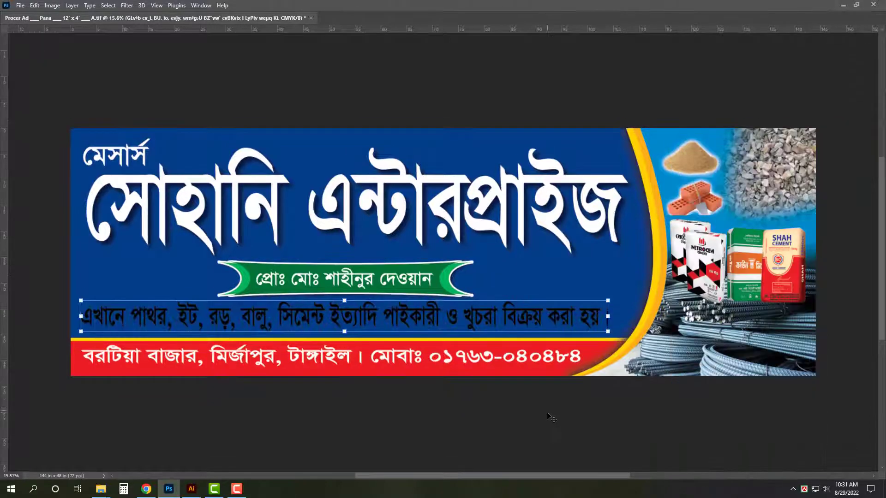
key(Tab)
Fill the sales sentence text with yellow
click(29, 208)
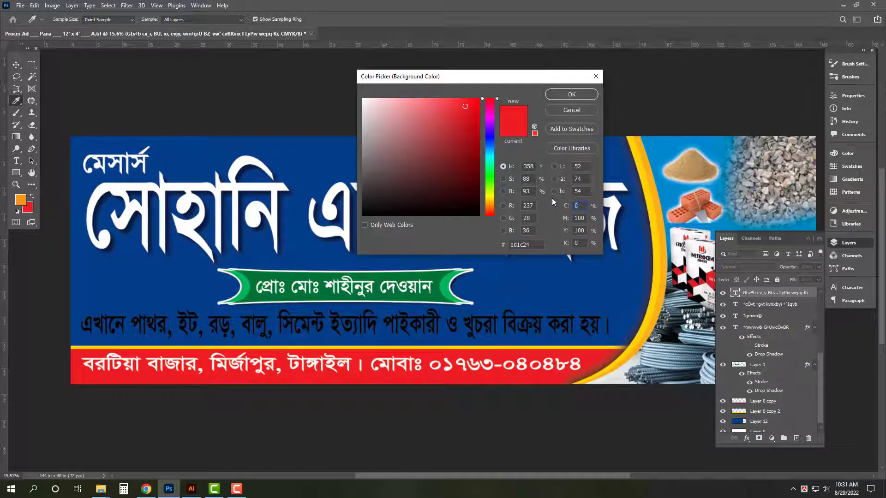
text(0)
key(Return)
key(ctrl+BackSpace)
key(Tab)
key(ctrl+0)
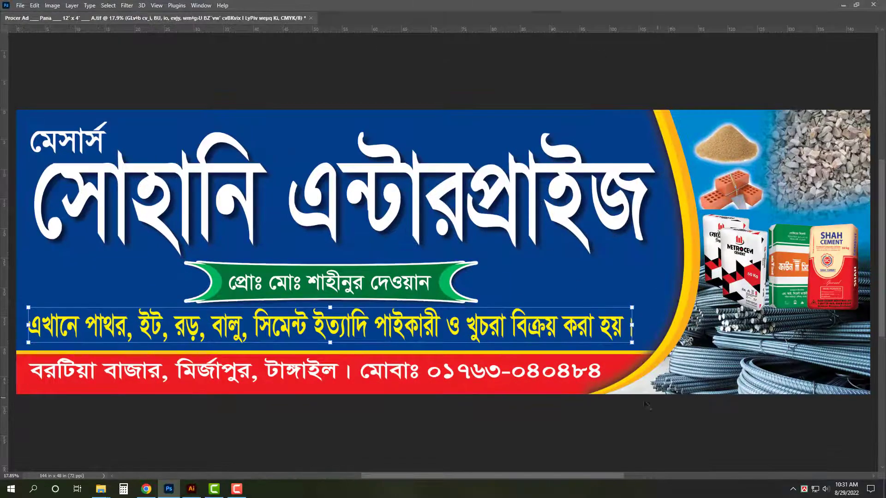
key(Tab)
Commit the yellow curved stripe's transform and fit the whole banner in view
click(651, 359)
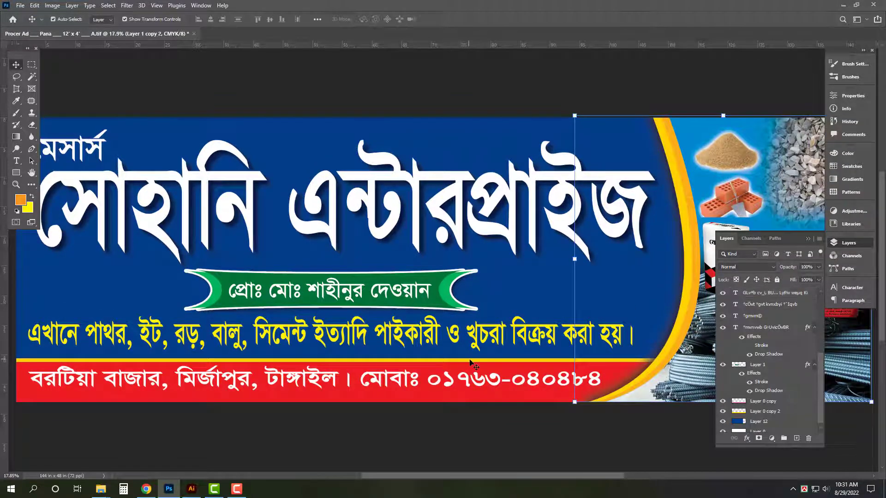
click(28, 208)
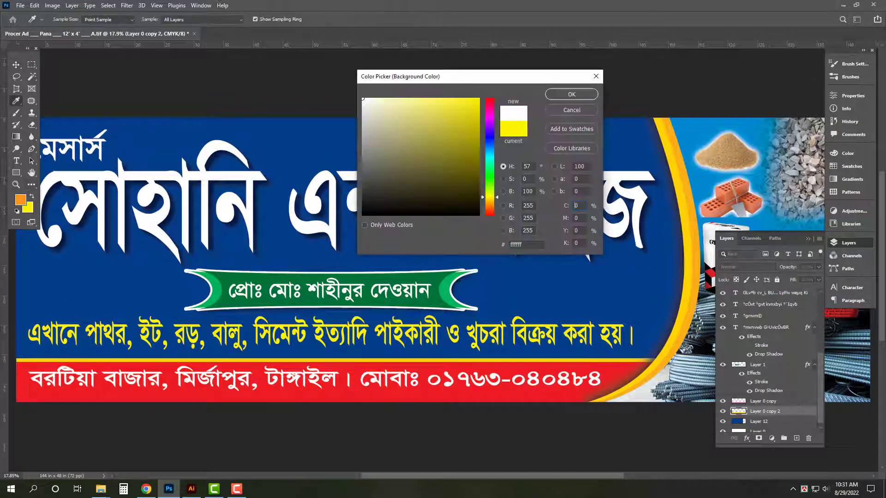
key(Return)
key(Tab)
key(Tab)
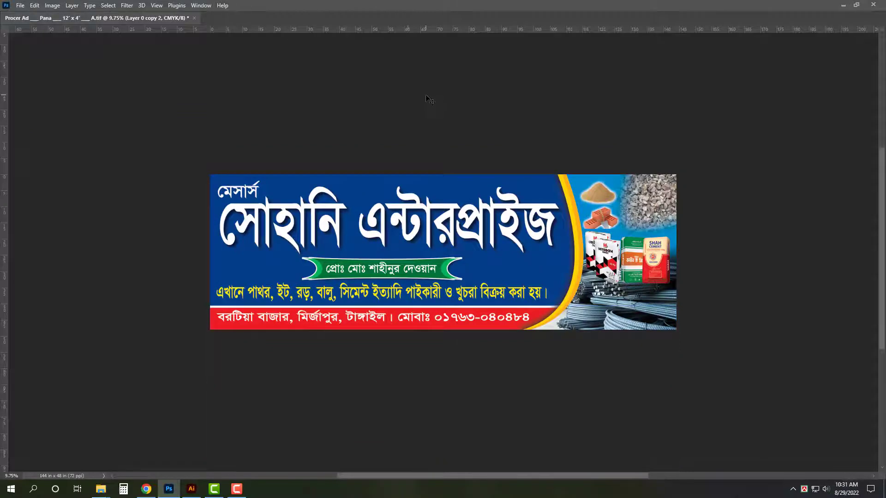
key(ctrl+0)
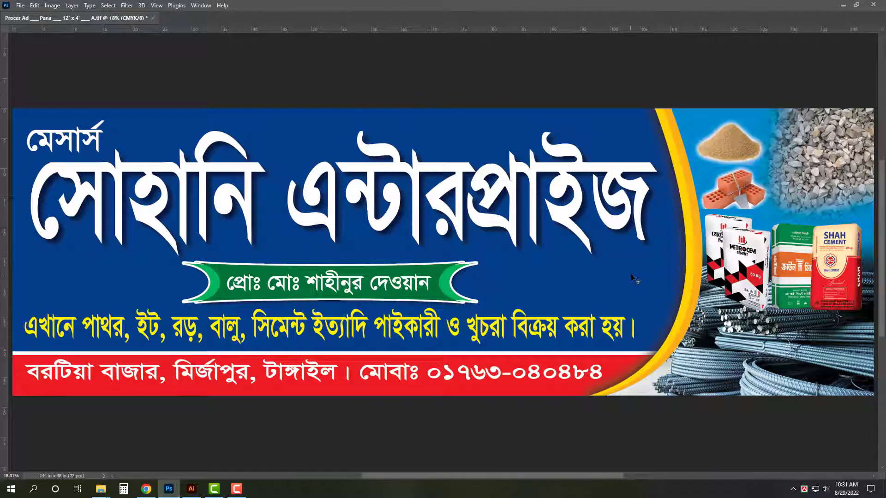
Delete the green ribbon and make a fully rounded rectangle selection around the proprietor's name
click(444, 292)
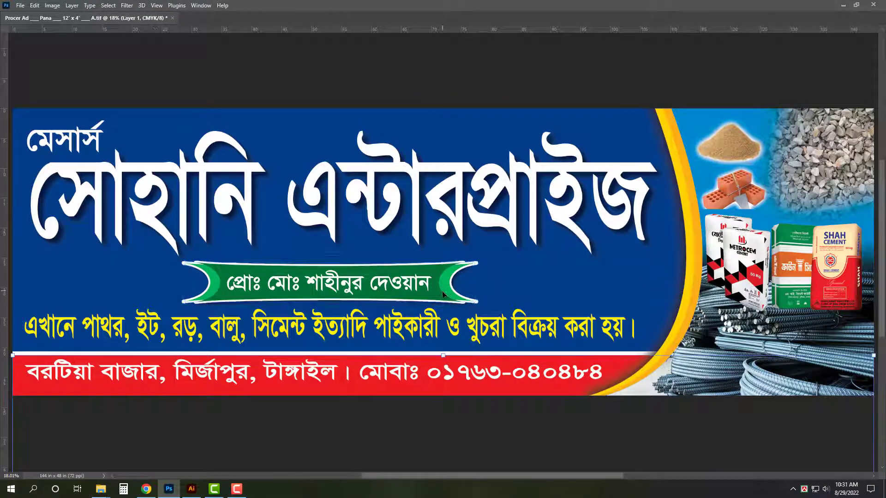
key(Delete)
key(Tab)
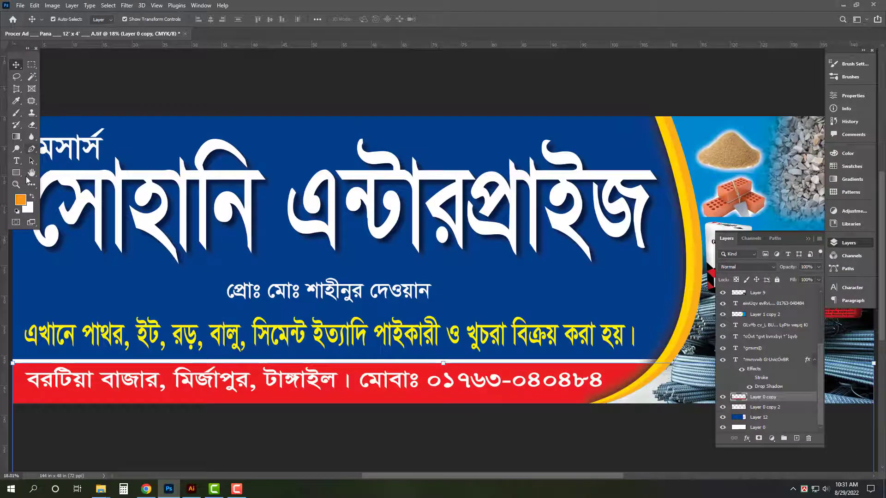
right_click(17, 173)
click(60, 174)
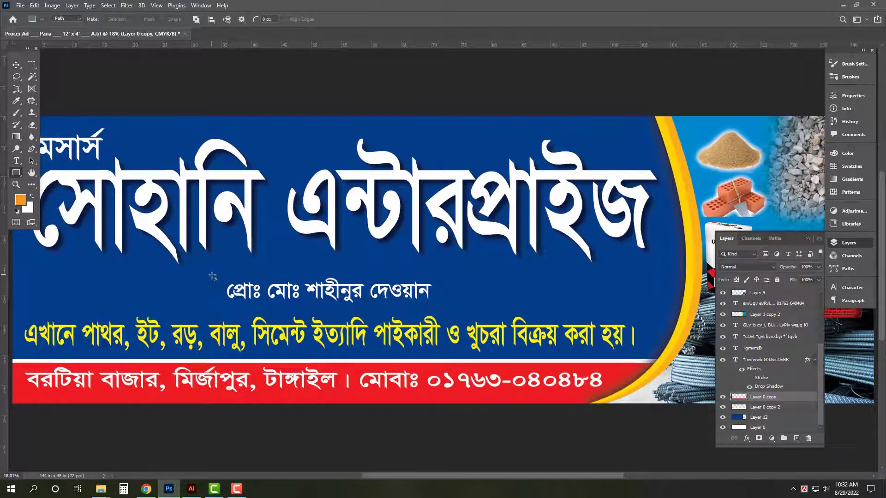
drag(212, 276, 467, 305)
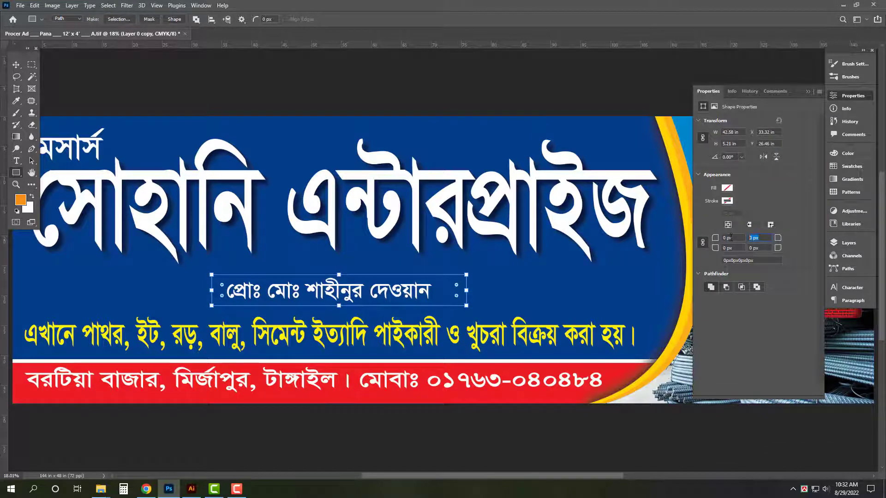
key(Return)
key(ctrl+Return)
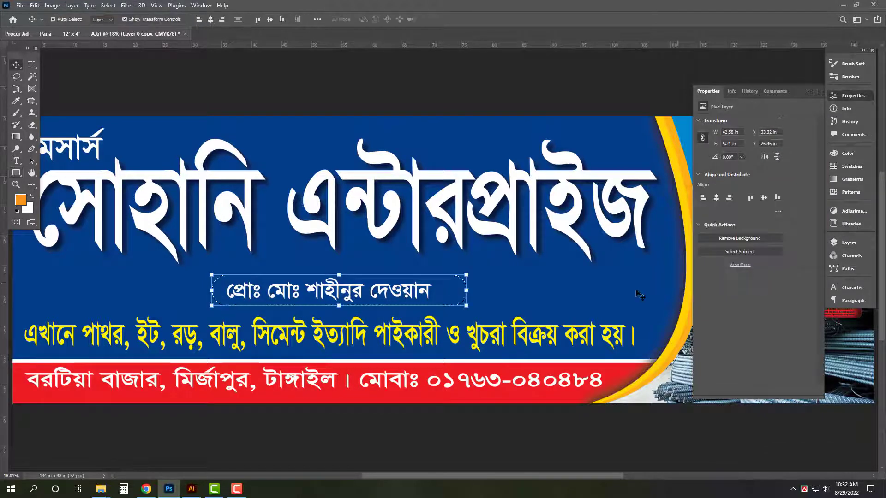
Fill the rounded selection with sampled yellow on a new layer and centre it under the name
key(v)
key(ctrl+shift+alt+n)
key(i)
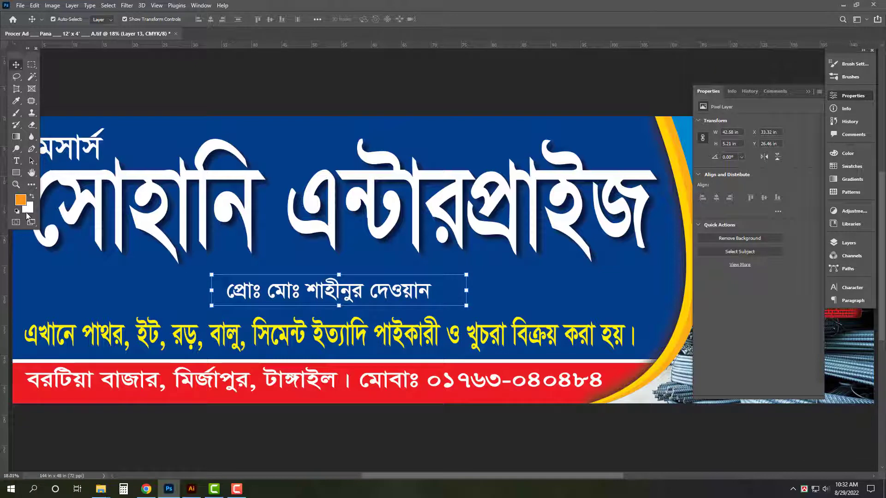
click(28, 208)
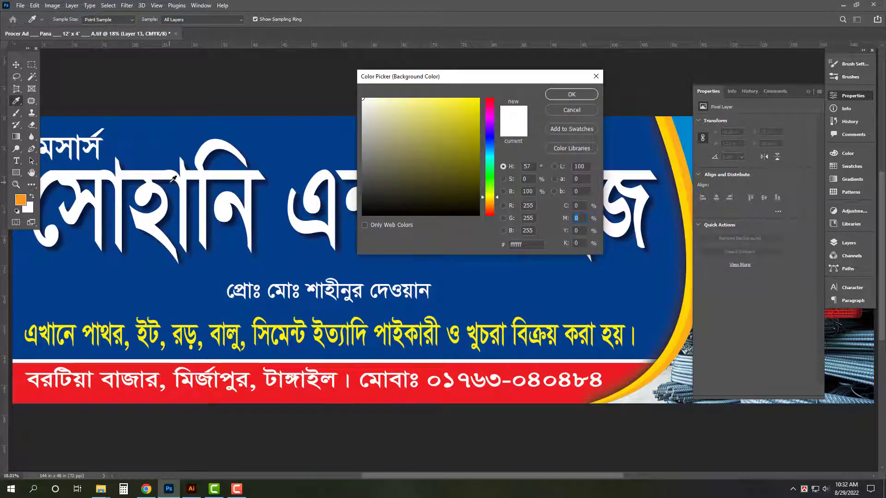
click(121, 329)
key(Return)
key(ctrl+BackSpace)
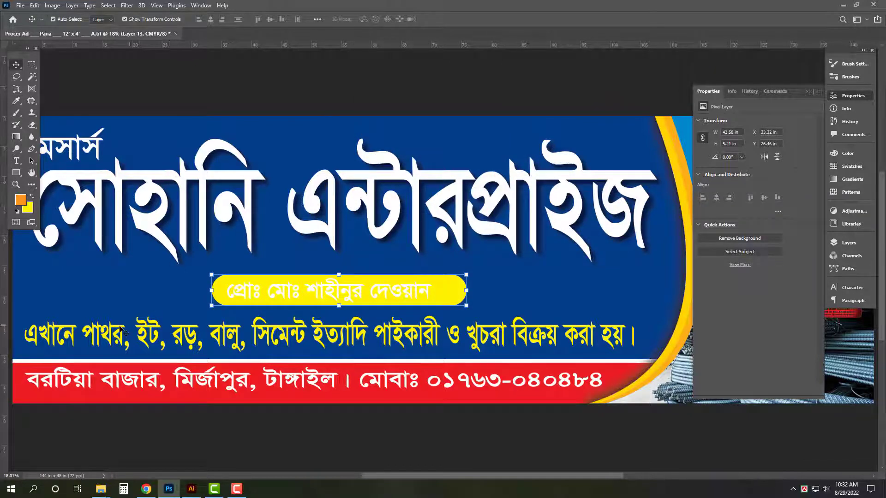
key(Tab)
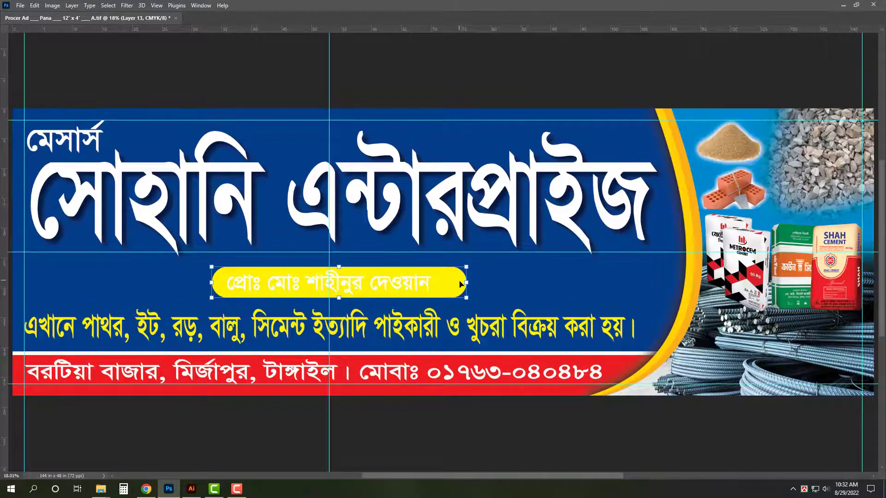
drag(462, 284, 446, 289)
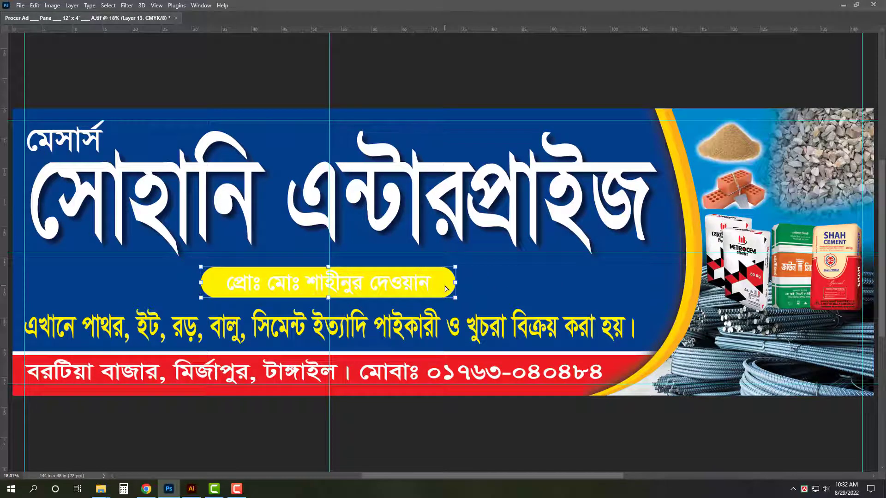
key(Tab)
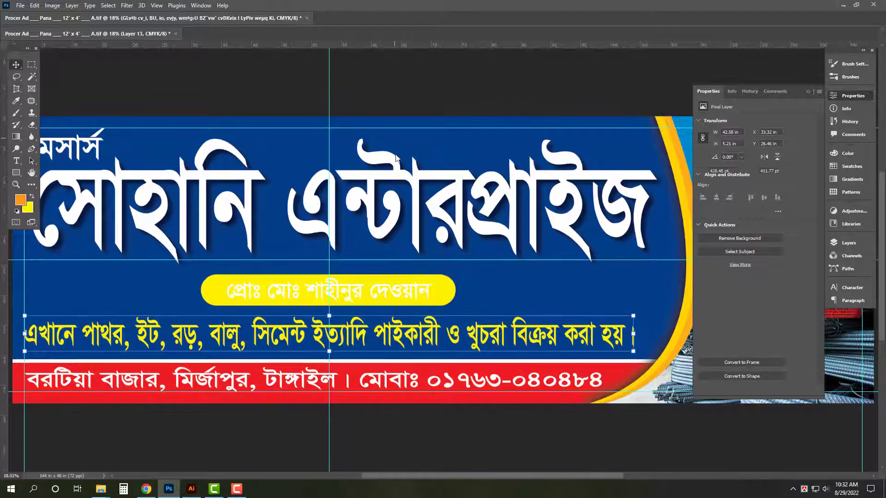
Fill the long slogan line with white
click(28, 208)
key(Return)
key(ctrl+BackSpace)
key(Tab)
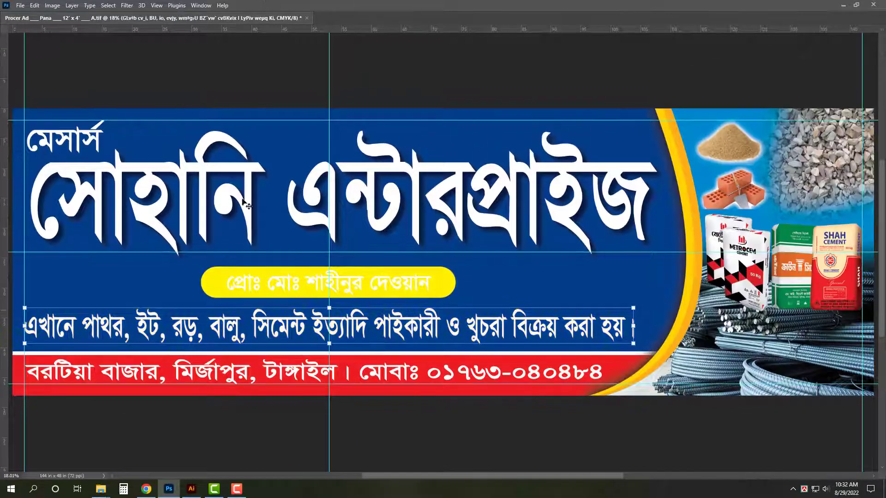
Fill the proprietor's name text inside the pill with black
click(426, 295)
key(Tab)
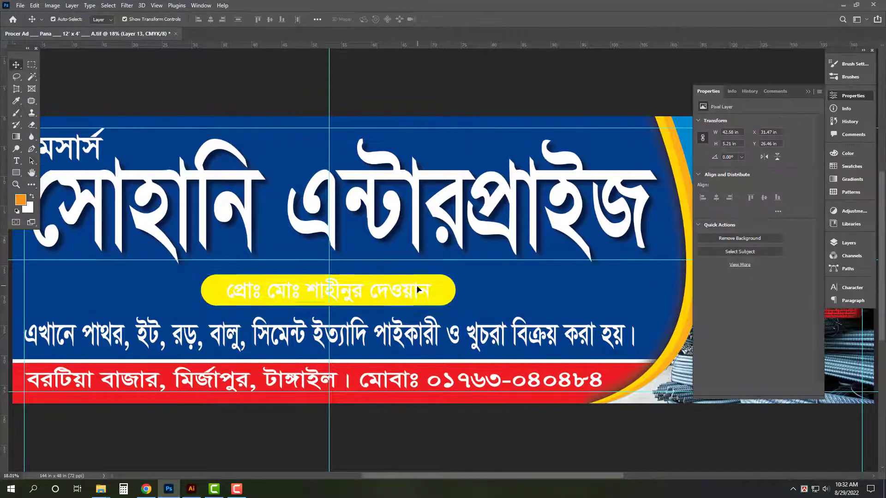
click(28, 209)
click(396, 240)
key(Return)
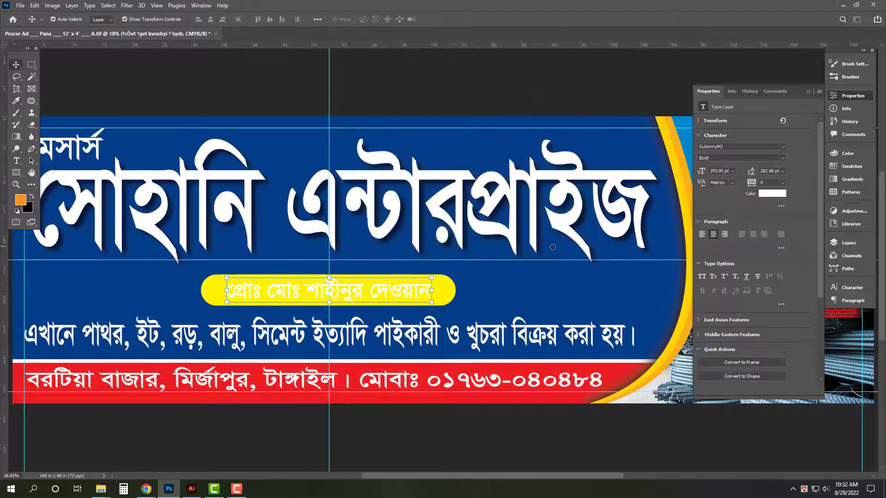
key(ctrl+BackSpace)
key(Tab)
Try widening the name text across the pill, cancel it, and select the yellow pill layer
drag(342, 320, 383, 351)
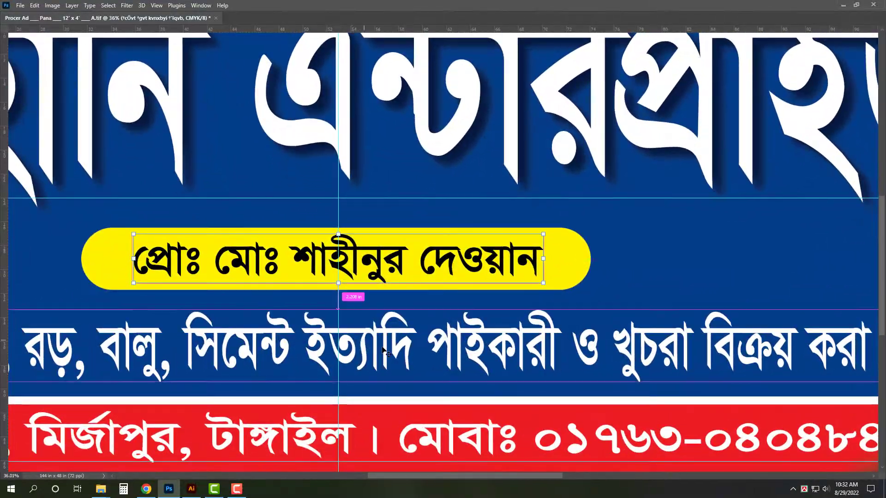
click(155, 278)
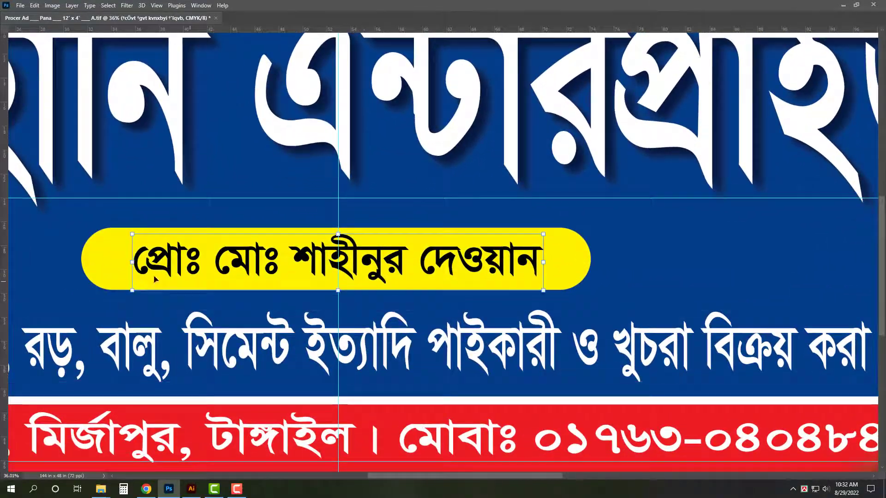
drag(131, 262, 106, 263)
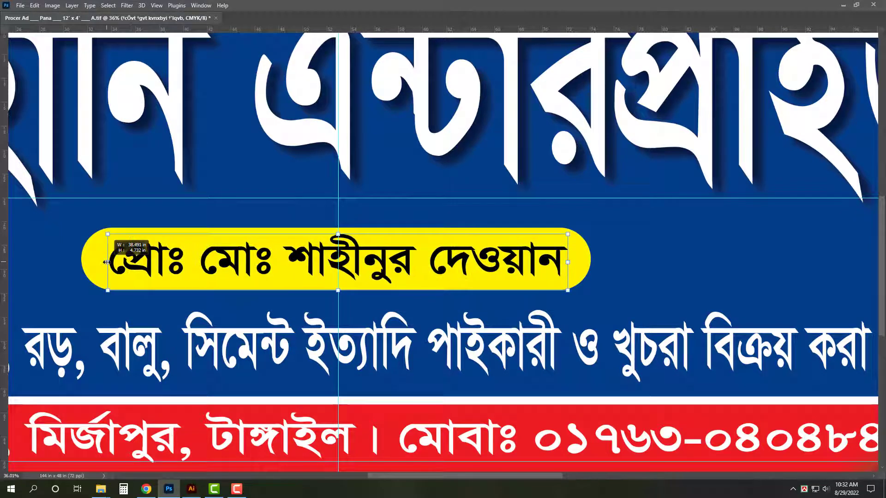
key(Escape)
key(Tab)
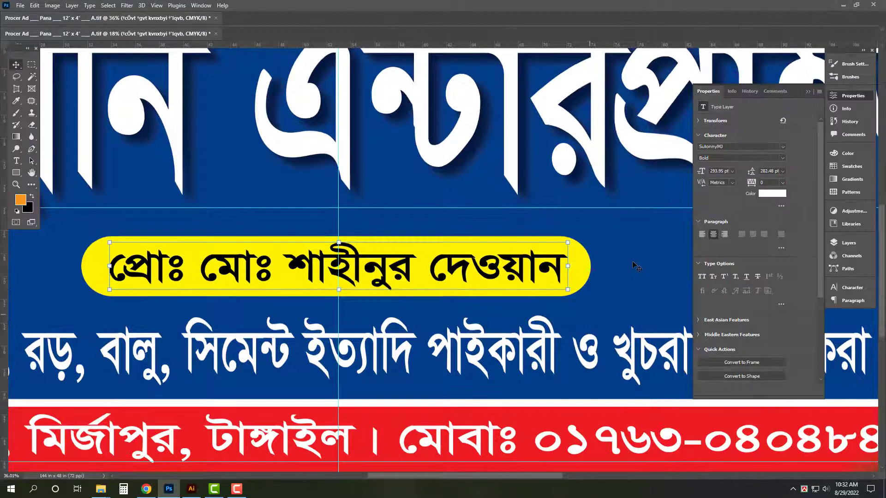
key(alt+bracketleft)
Give the yellow pill layer (Layer 13) a drop shadow and a black stroke
click(849, 243)
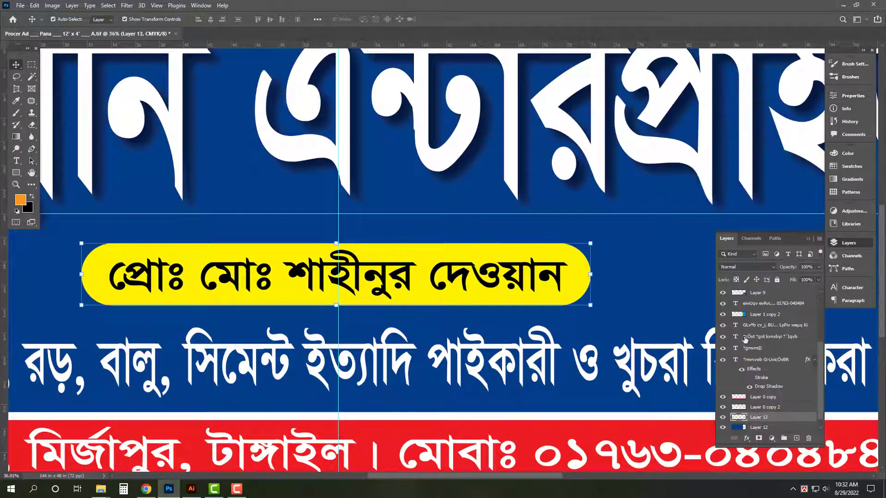
double_click(789, 417)
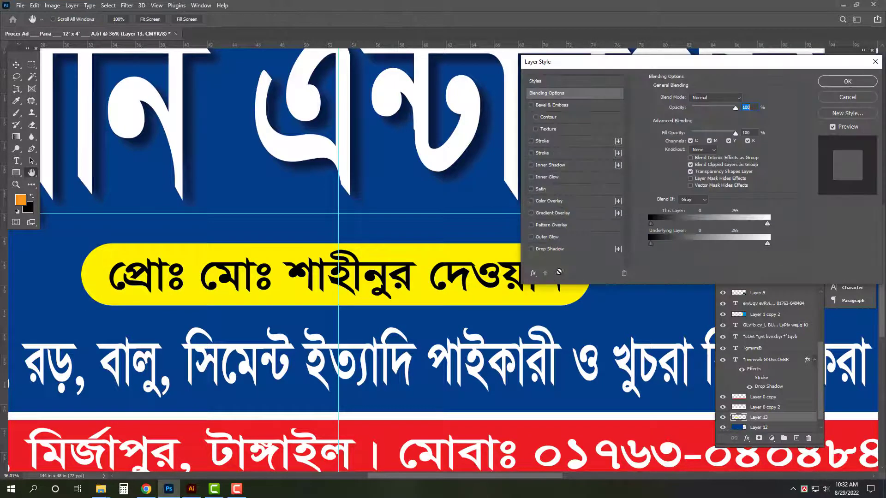
click(577, 248)
click(559, 143)
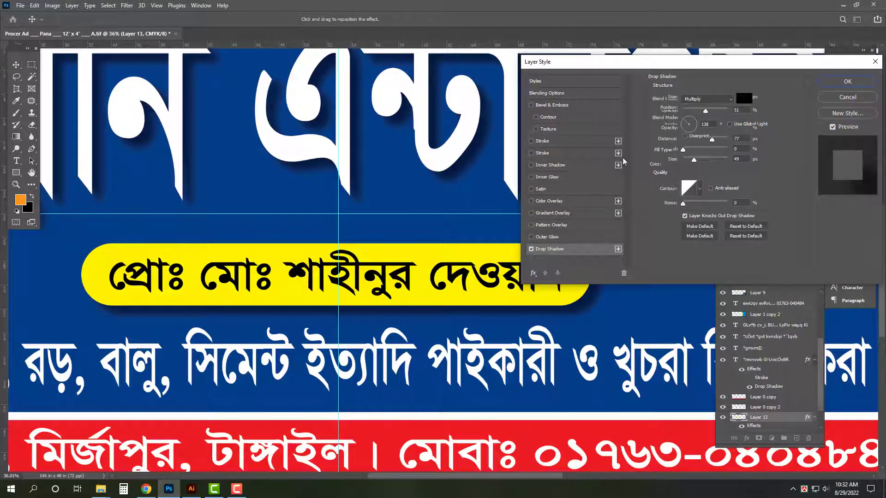
click(671, 165)
click(415, 214)
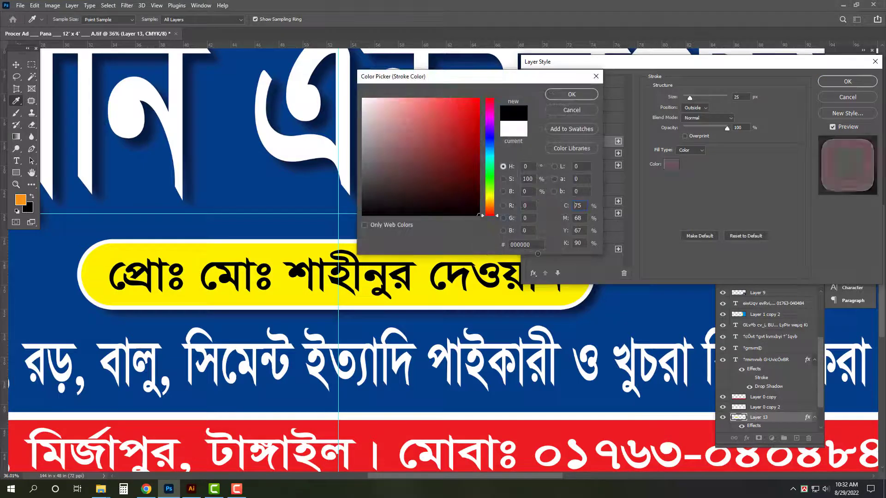
key(Return)
key(Return)
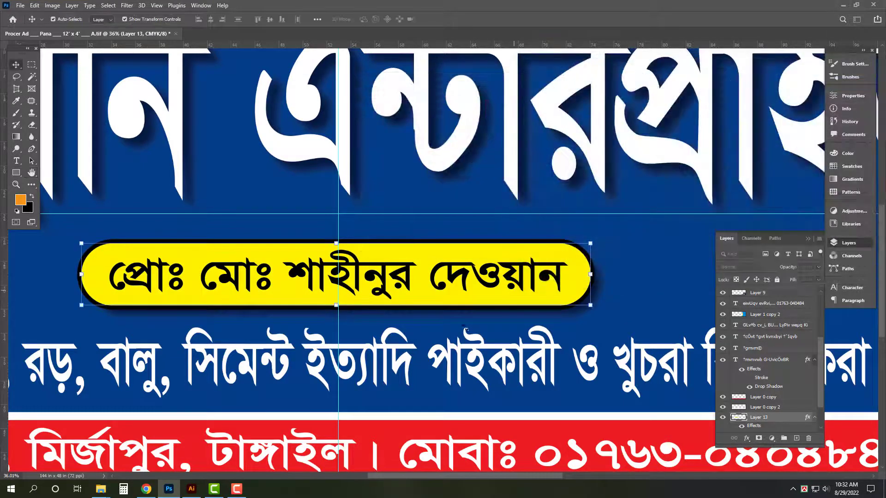
click(806, 341)
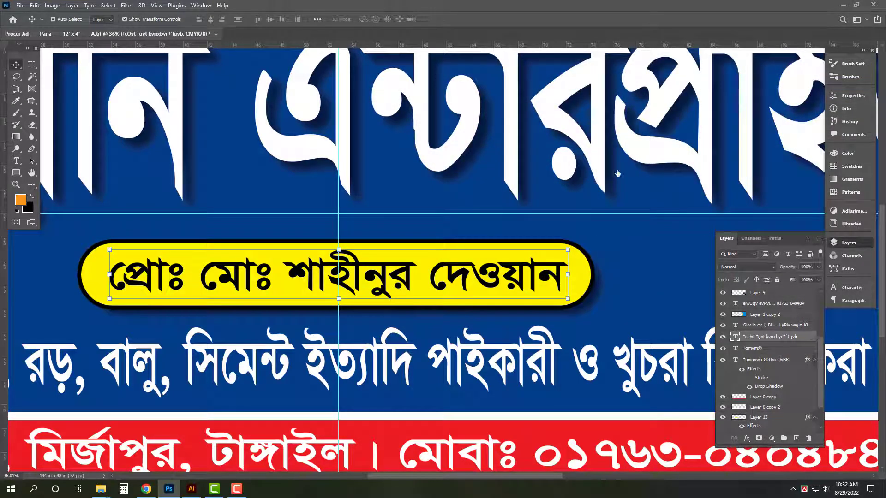
Add a white 5 px stroke to the proprietor's name text, then view the whole banner without guides
click(564, 142)
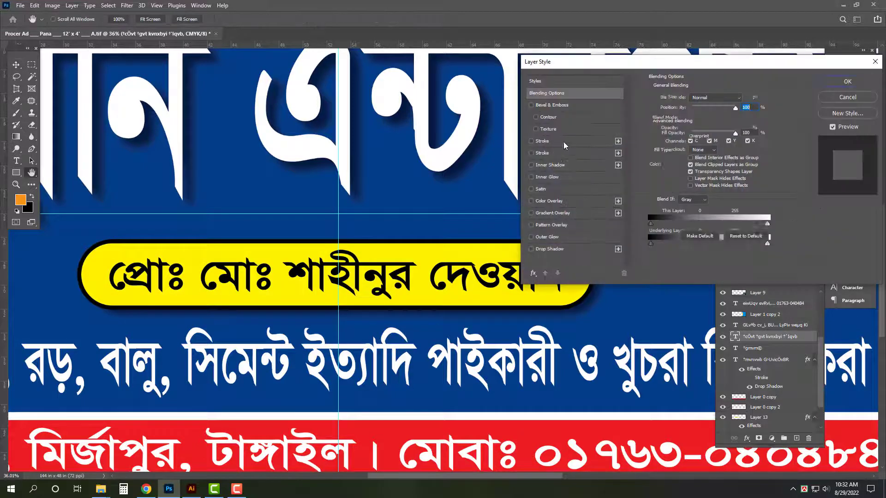
click(671, 163)
click(365, 112)
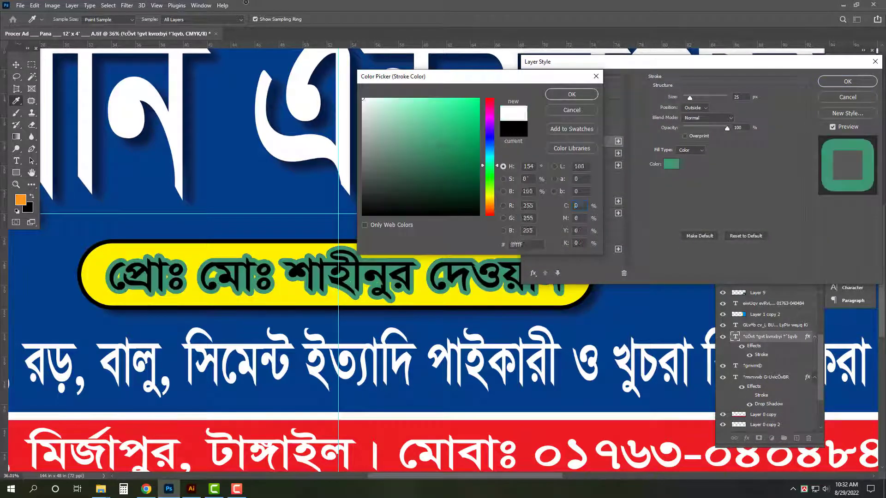
key(Return)
text(5)
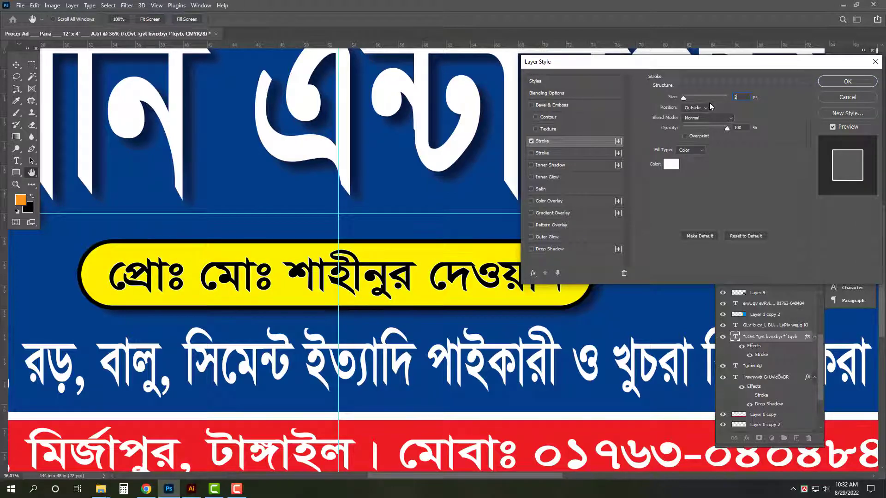
key(Return)
key(Tab)
key(ctrl+0)
click(542, 70)
key(ctrl+semicolon)
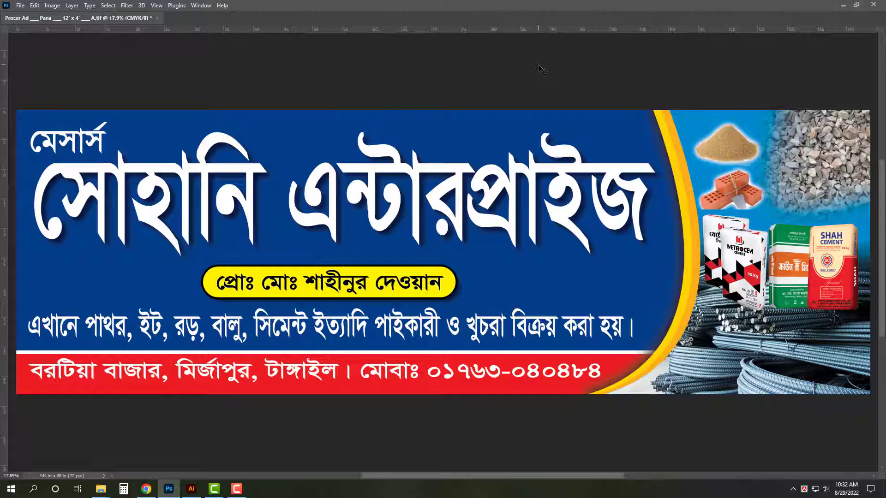
Save a TIFF copy with the file name's final A changed to B
key(ctrl+shift+s)
key(End)
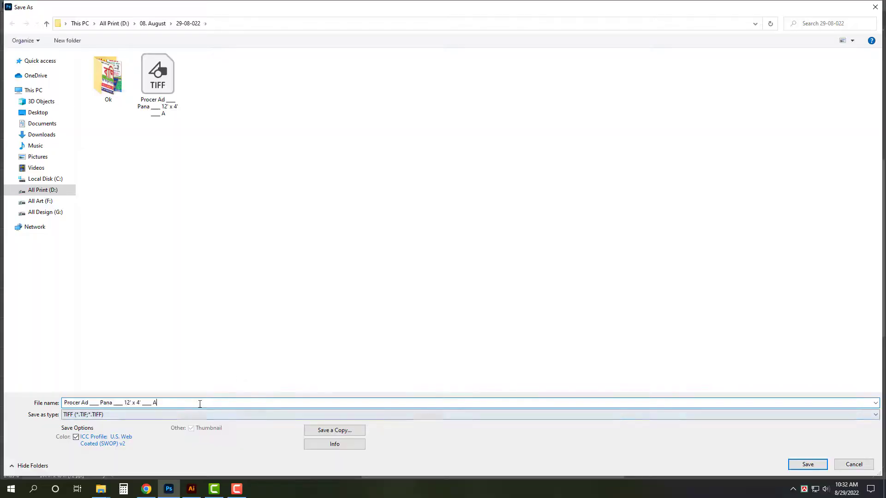
key(BackSpace)
text(B)
key(Return)
key(Return)
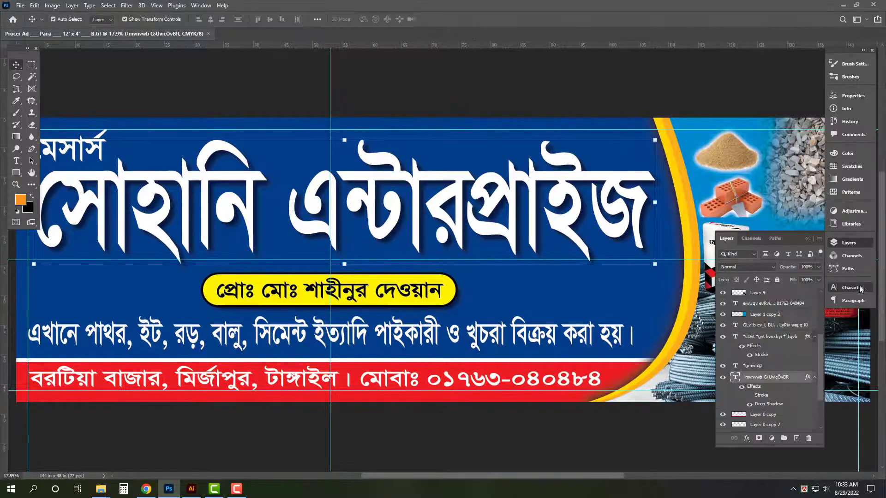
Open the heading's Character settings and try searching the font field by name
click(849, 287)
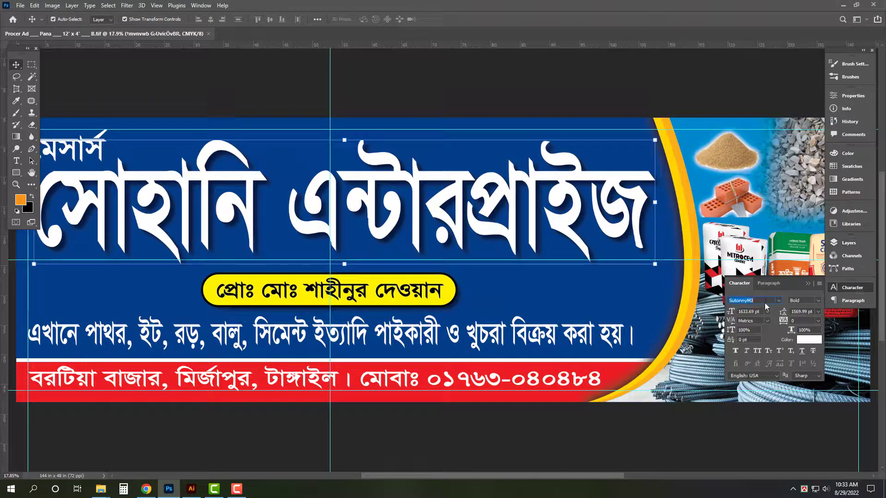
text(shori)
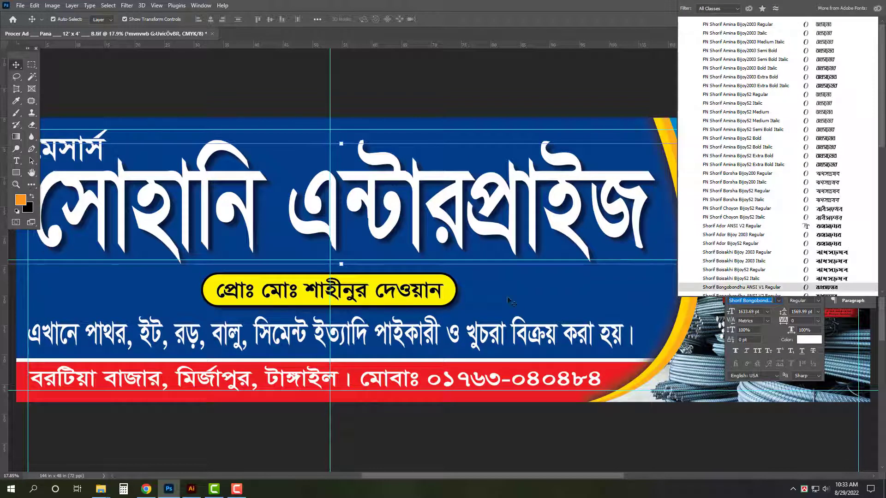
key(Escape)
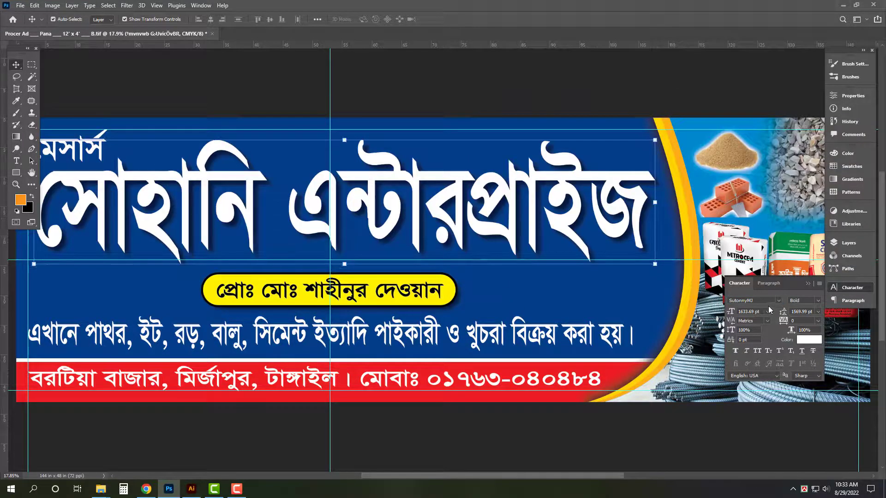
click(756, 301)
text(256 Bytes)
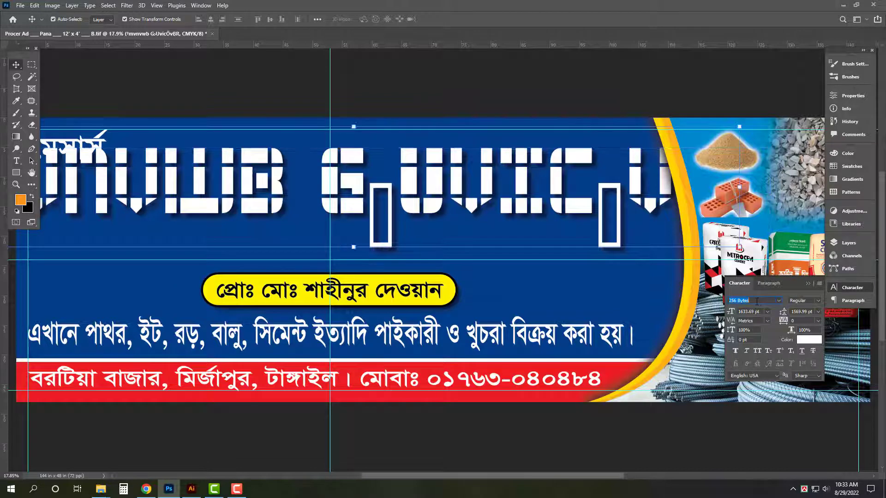
key(Up)
click(780, 302)
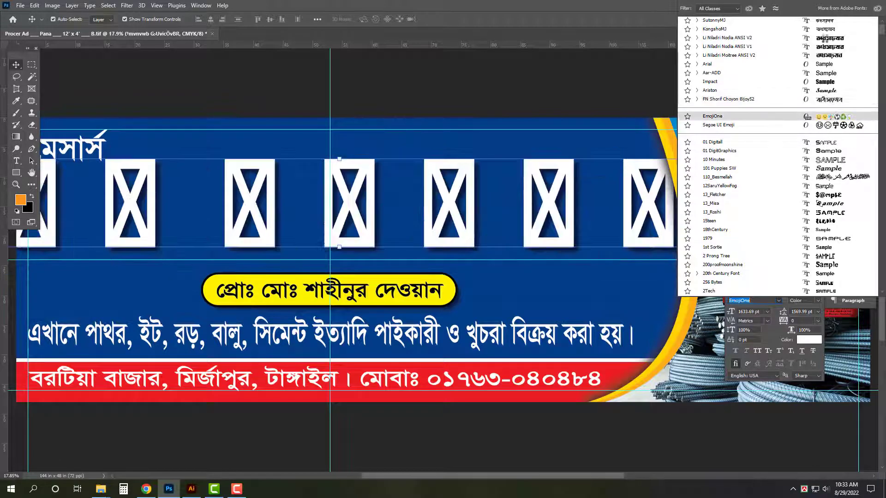
text(4)
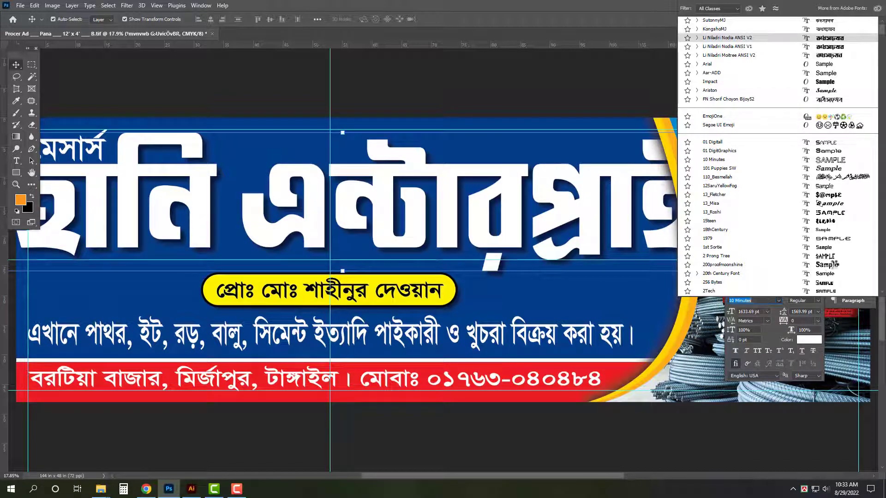
text(2)
Preview successive fonts on the heading, including Birsreshtho Mostafa Kamal B2003 and Century Gothic
key(Down)
key(Down)
key(Down)
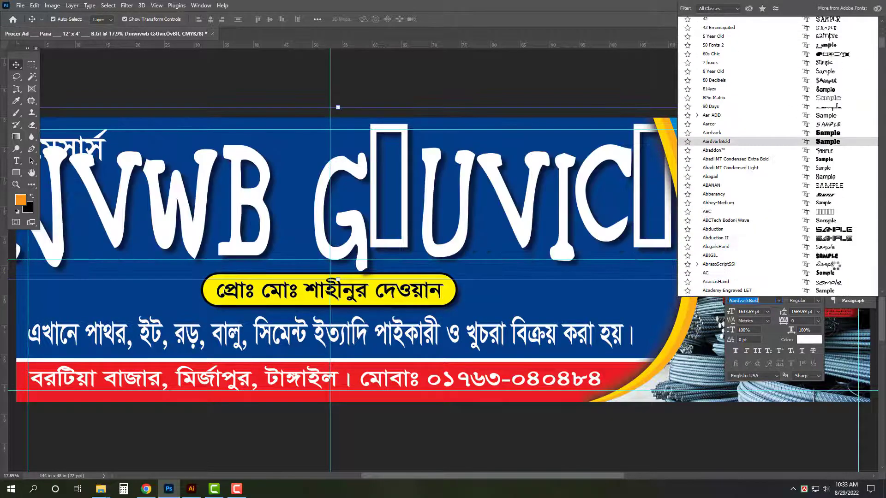
key(Down)
key(Down)
key(Down)
key(Down)
key(Down)
key(Down)
key(Down)
key(Down)
key(Down)
key(Down)
key(Down)
key(Down)
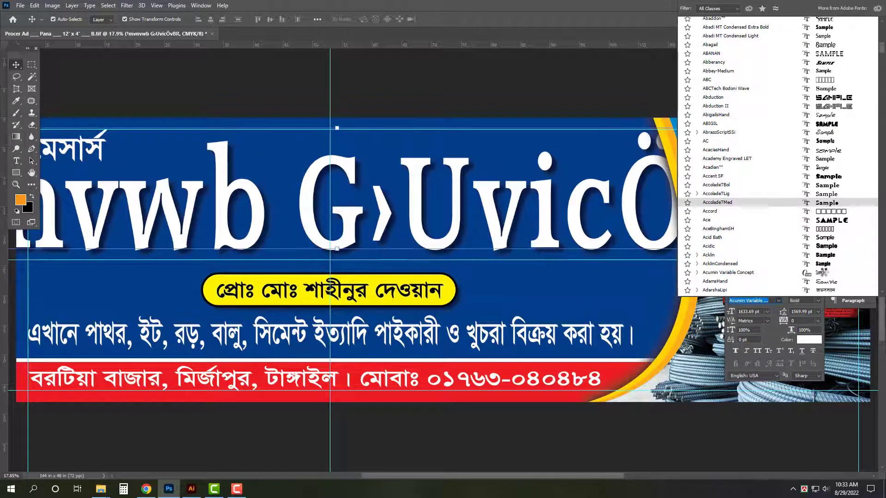
key(Down)
key(Down)
key(Down)
key(Down)
key(Down)
key(Down)
key(Down)
key(Down)
key(Down)
key(Down)
key(Down)
key(Down)
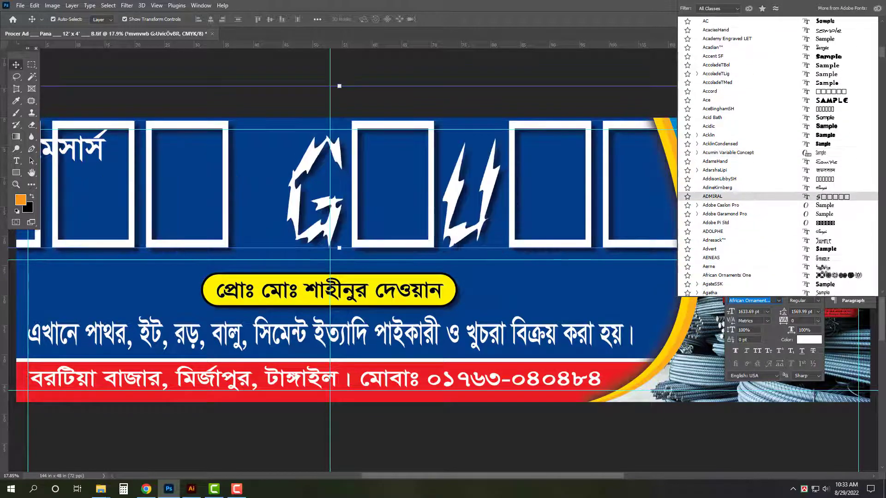
key(Down)
key(Down)
key(Down)
key(Down)
key(Down)
key(Down)
key(Down)
key(Down)
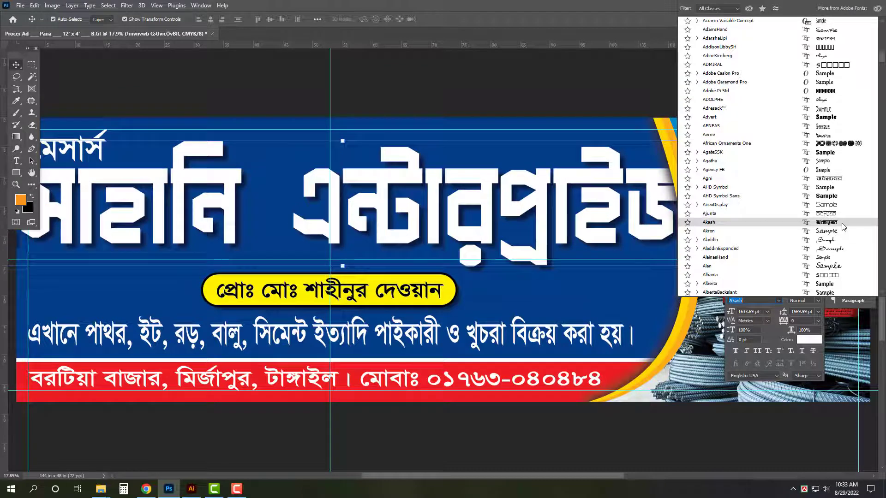
key(Down)
key(Down)
key(Down)
key(Down)
key(Down)
key(Down)
key(Down)
key(Down)
key(Down)
key(Down)
key(Down)
key(Down)
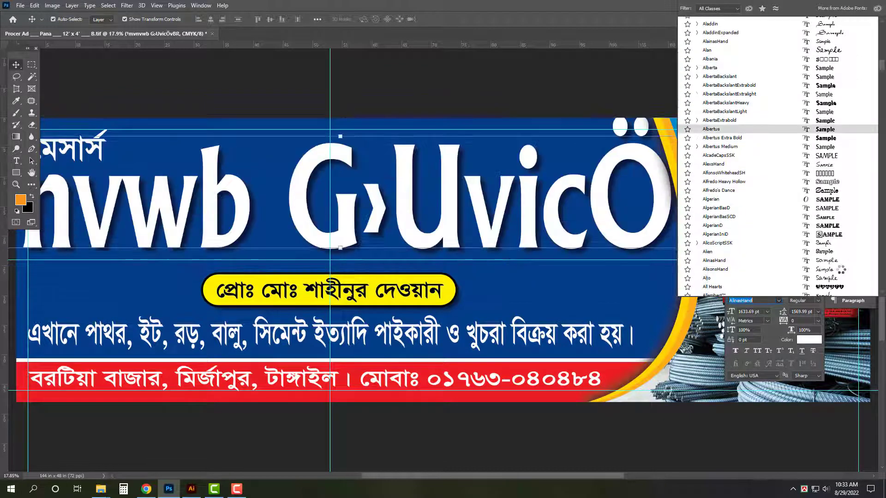
key(Down)
key(Down)
key(Down)
key(Down)
key(Down)
key(Down)
key(Down)
key(Down)
key(Down)
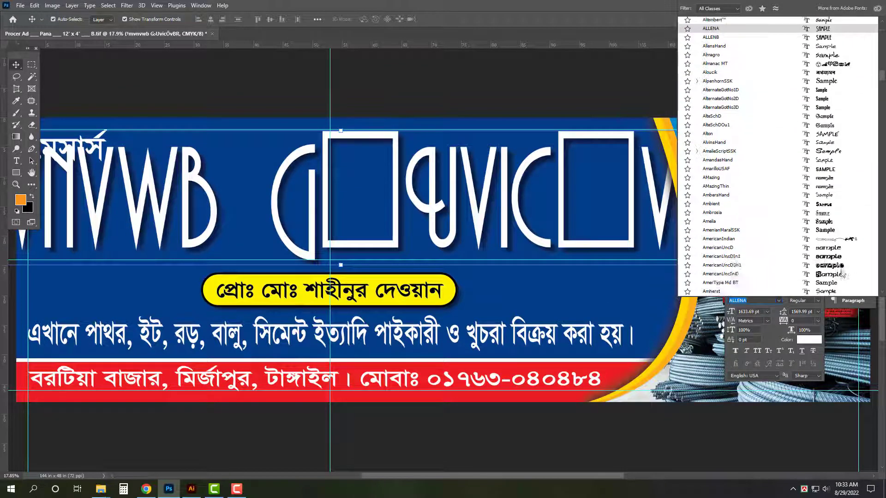
key(Down)
key(Down)
key(Down)
key(Down)
key(Down)
key(Down)
key(Down)
key(Down)
key(Down)
key(Down)
key(Down)
key(Down)
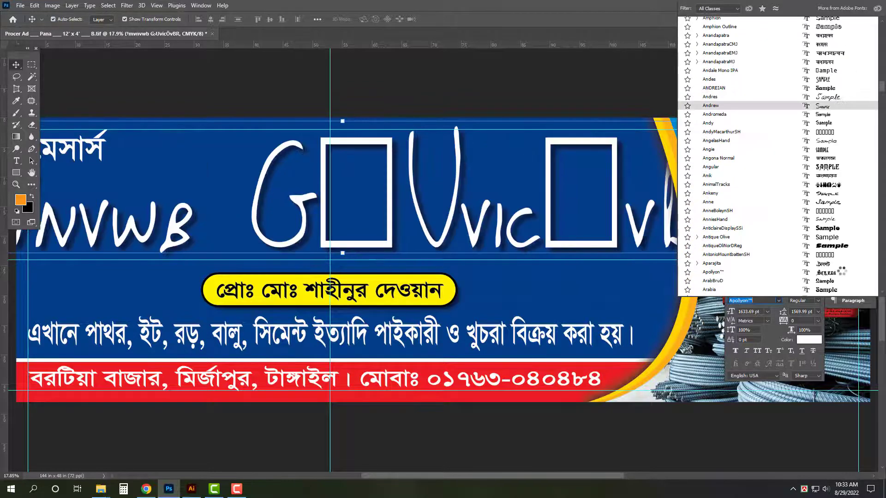
key(Down)
key(Down)
key(Down)
key(Down)
key(Down)
key(Down)
key(Down)
key(Down)
key(Down)
key(Down)
key(Down)
key(Down)
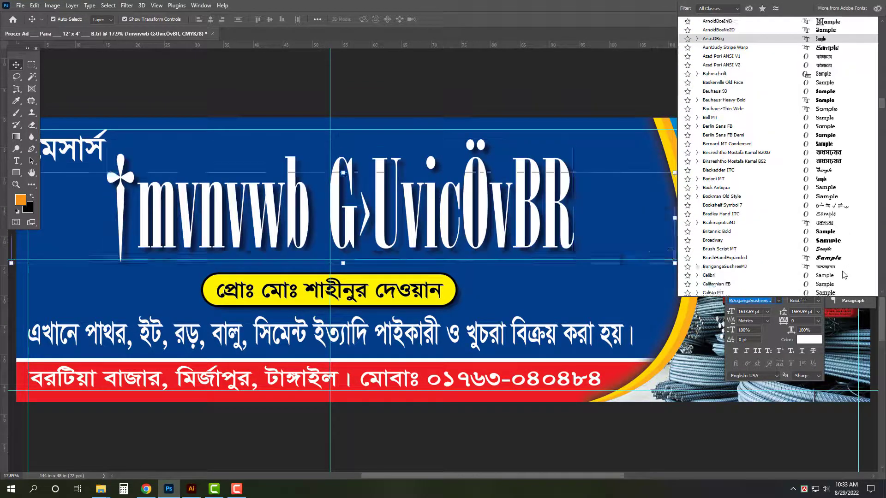
key(Down)
key(Down)
key(Down)
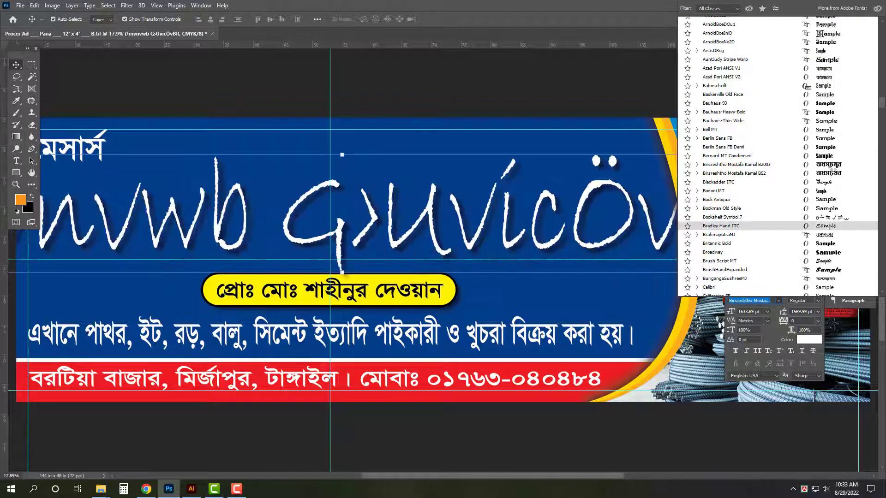
key(Up)
key(Up)
key(Up)
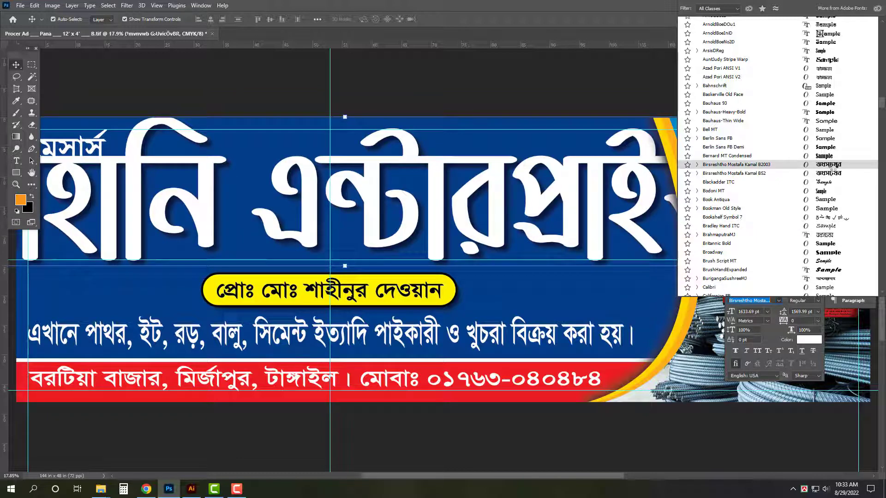
key(Down)
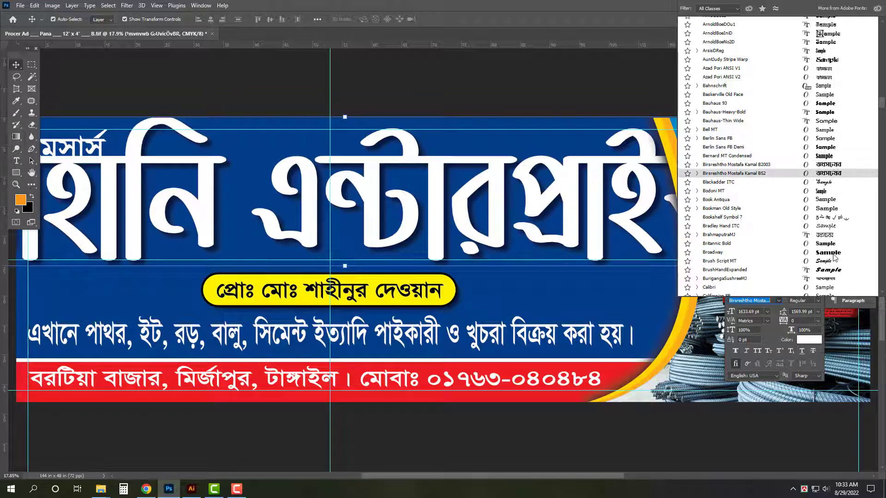
key(Down)
key(Down)
key(Down)
key(Down)
key(Down)
key(Down)
key(Down)
key(Down)
key(Down)
key(Down)
key(Down)
key(Down)
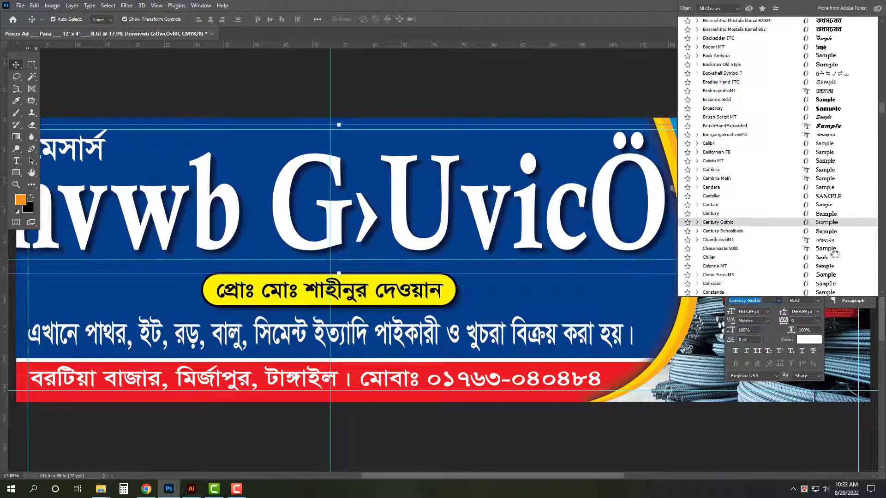
Scroll through the font list, browsing typefaces for the shop-name heading
scroll(835, 255, down, 2)
scroll(836, 257, down, 2)
scroll(835, 257, down, 3)
scroll(836, 258, down, 2)
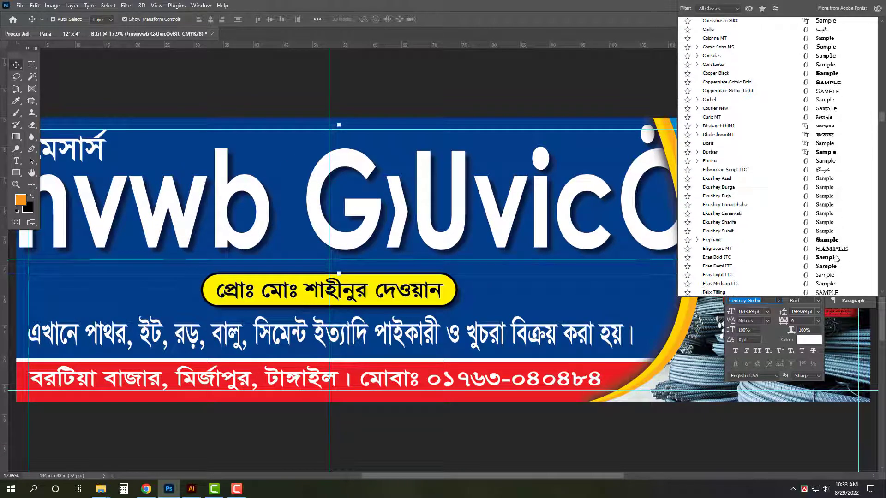
scroll(836, 259, down, 2)
scroll(836, 257, down, 2)
scroll(836, 256, down, 3)
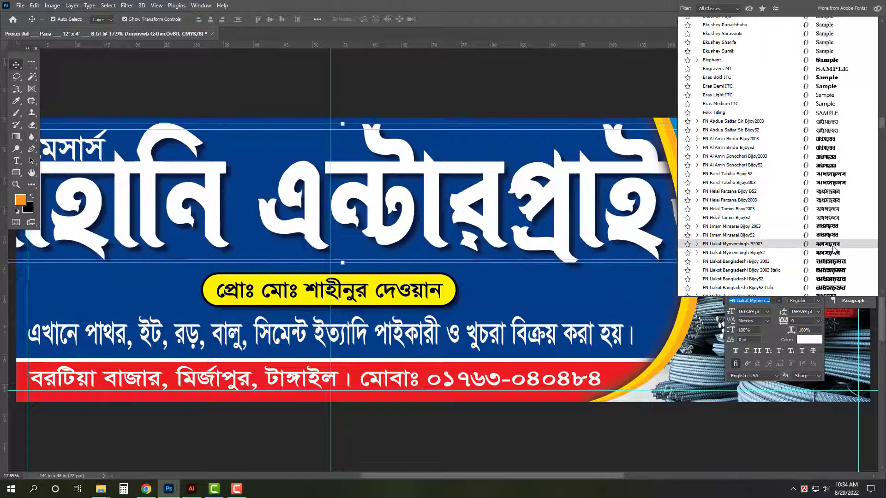
scroll(833, 249, down, 1)
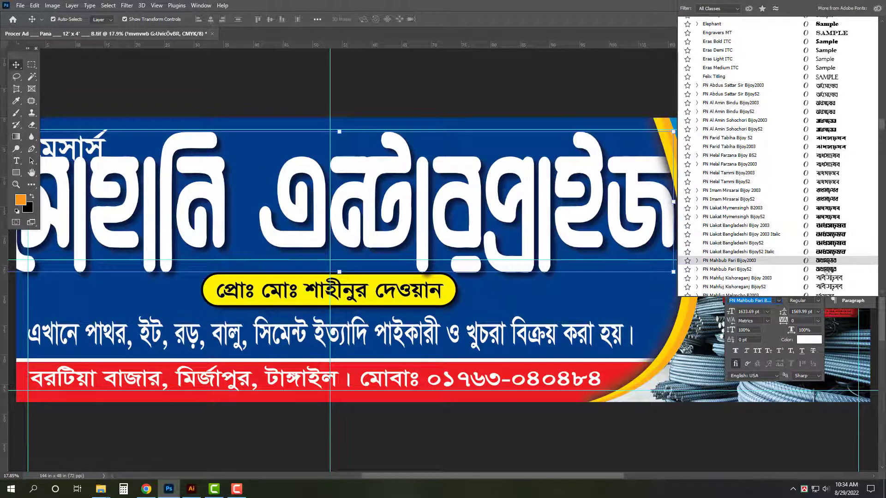
scroll(829, 273, down, 2)
scroll(829, 273, down, 2)
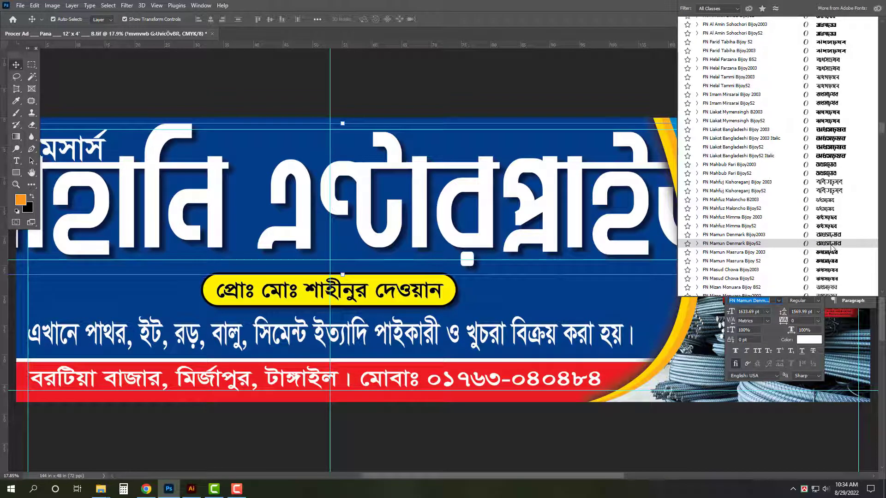
scroll(831, 246, down, 2)
scroll(832, 247, down, 2)
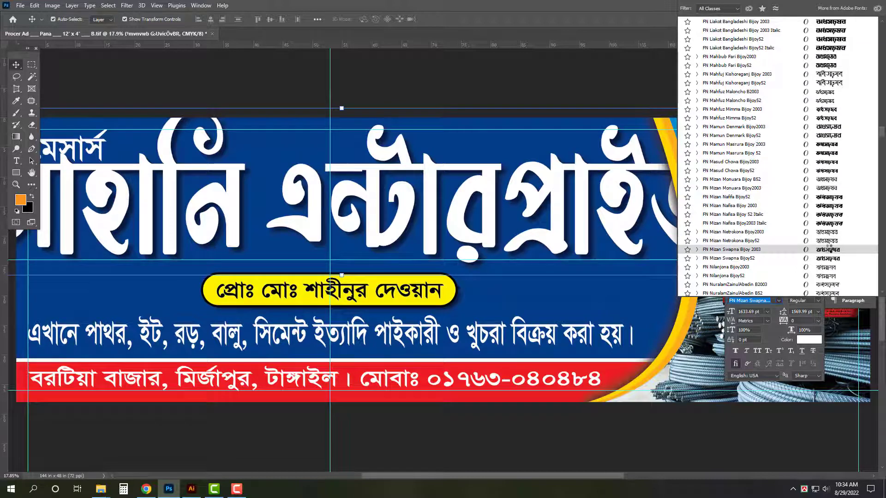
scroll(832, 253, down, 3)
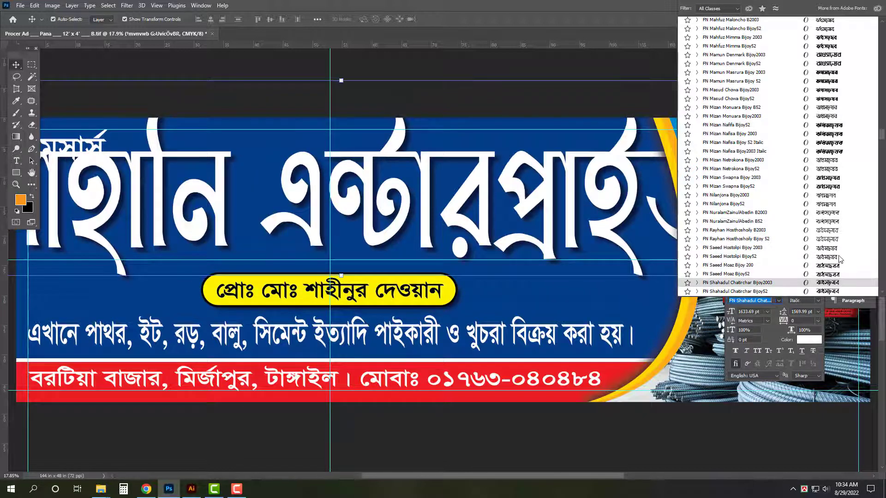
scroll(835, 263, down, 3)
scroll(829, 236, down, 2)
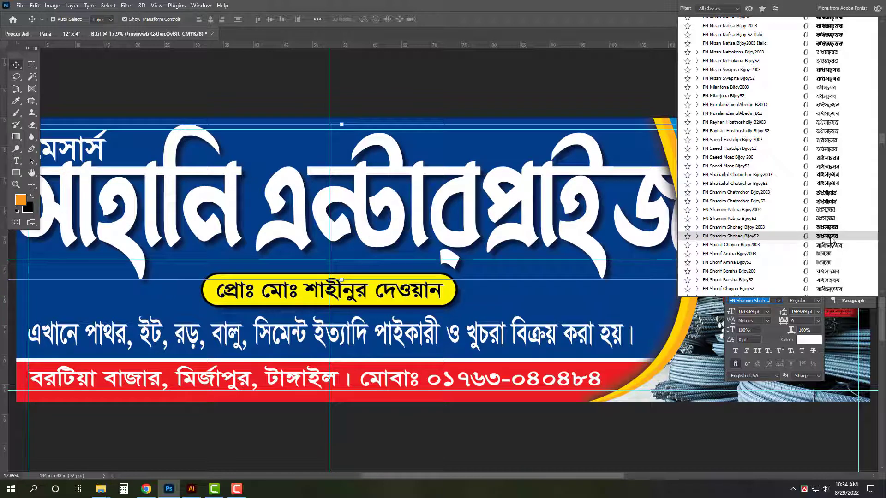
scroll(831, 238, down, 4)
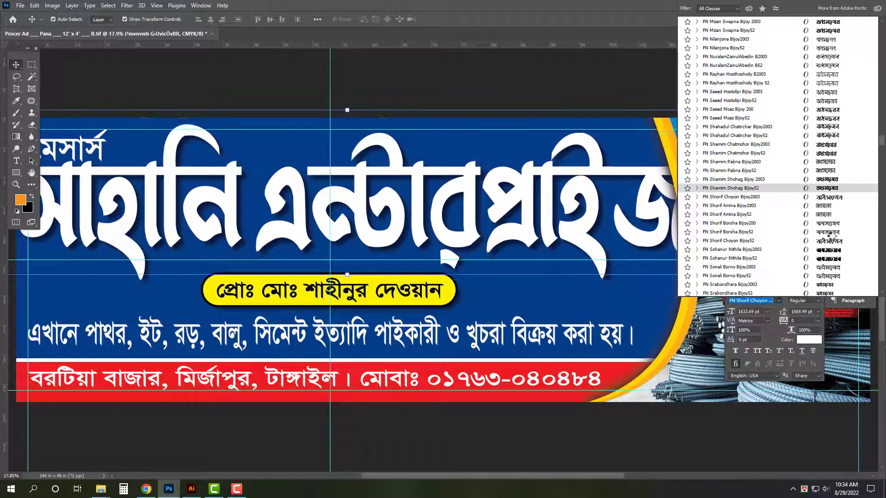
scroll(833, 234, down, 3)
scroll(832, 237, down, 2)
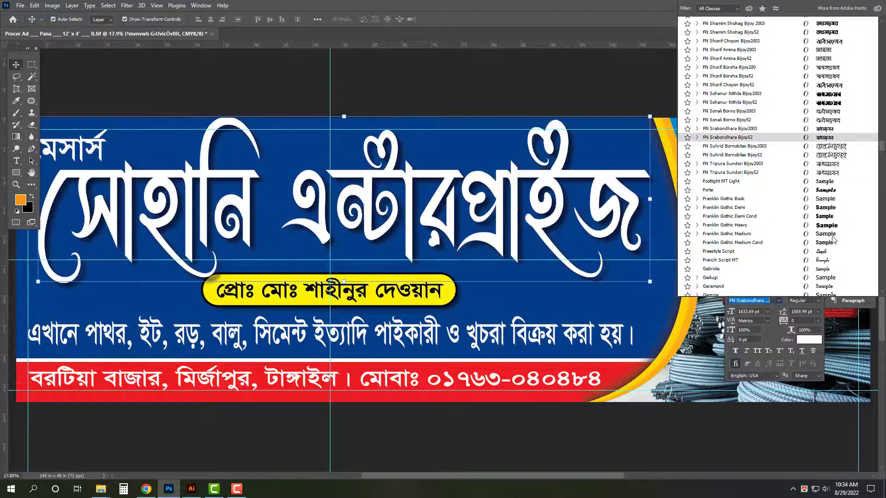
scroll(832, 242, down, 2)
scroll(830, 249, down, 3)
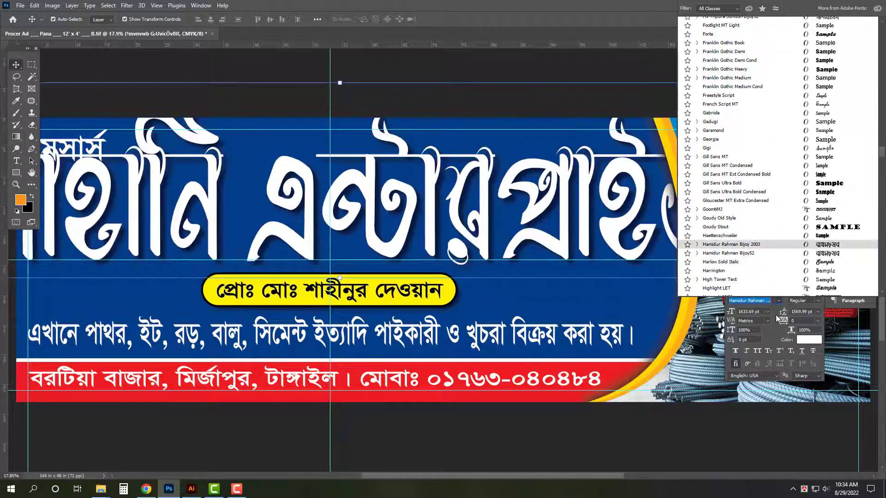
Filter the fonts by 'kongs' and apply KongshoMJ Bold to the heading
click(765, 303)
text(d)
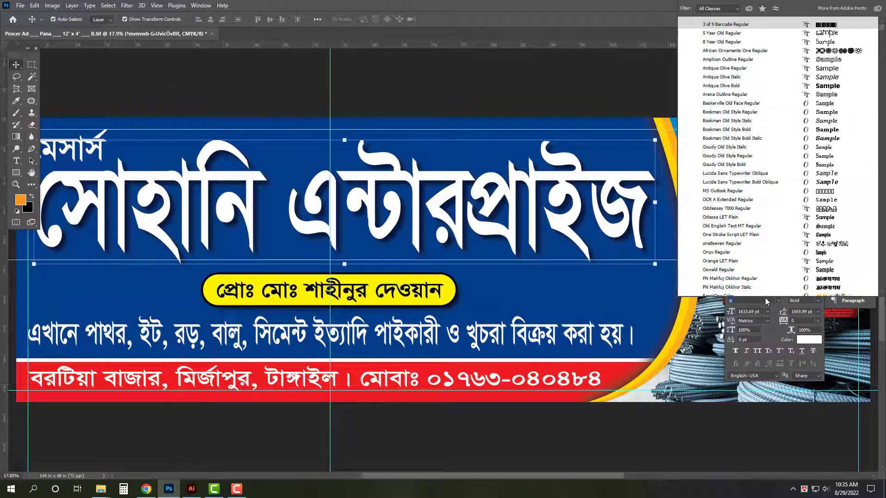
key(BackSpace)
text(kongs)
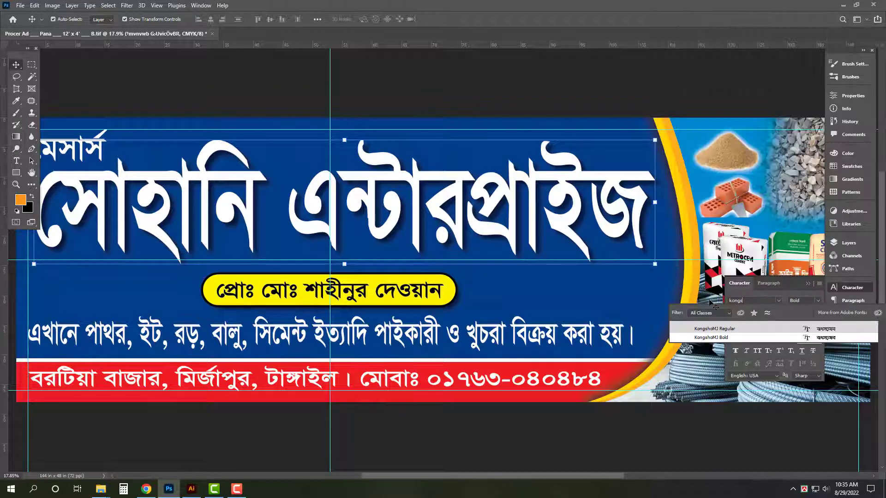
click(713, 338)
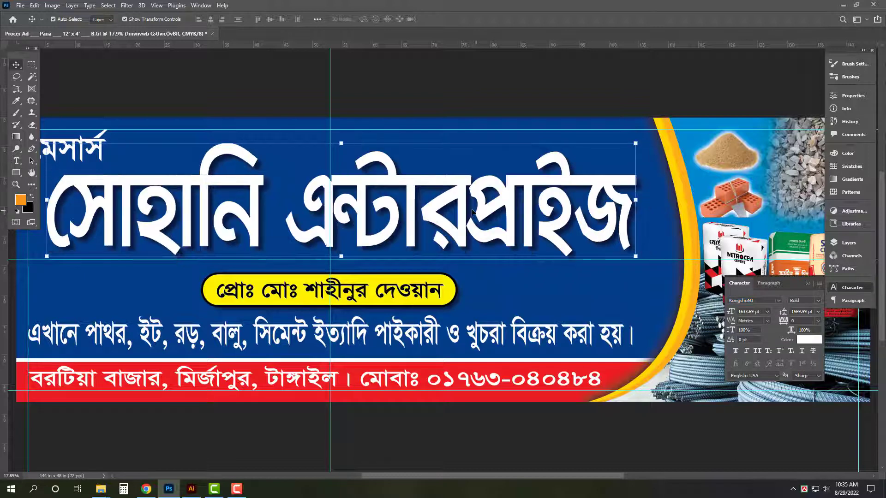
Enlarge the shop-name heading from its centre and squash its height slightly
key(Tab)
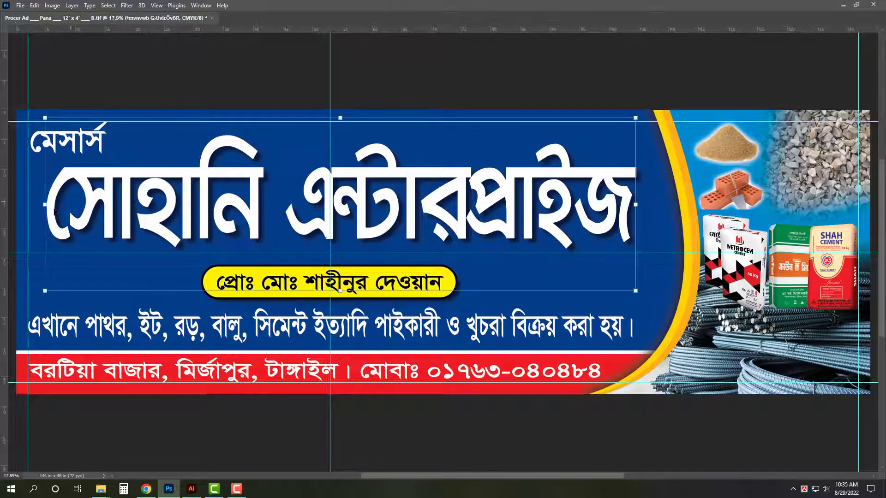
drag(41, 205, 24, 205)
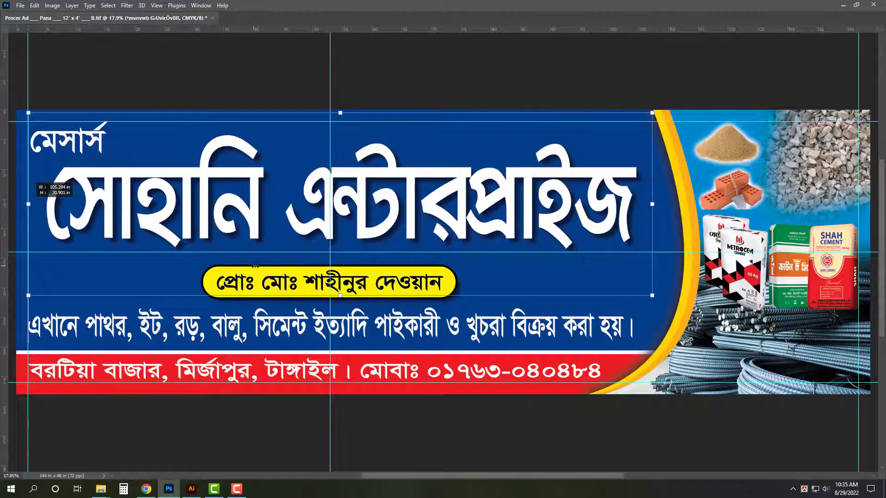
key(Return)
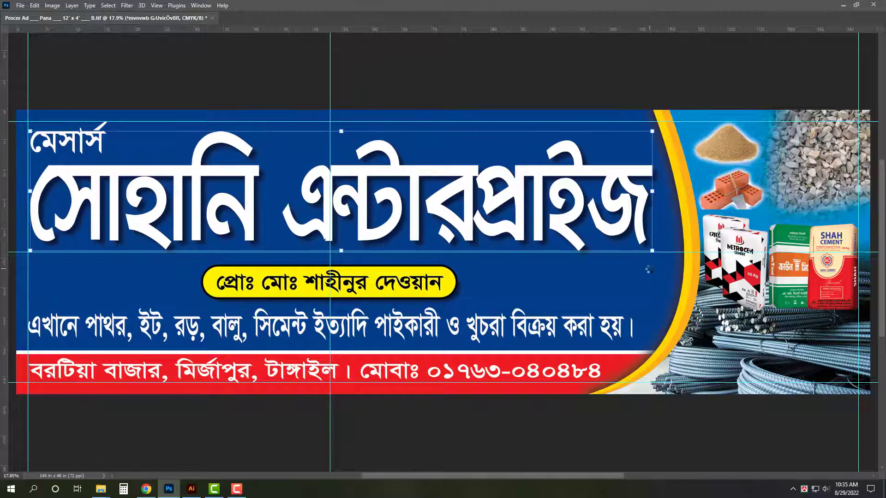
key(ctrl+t)
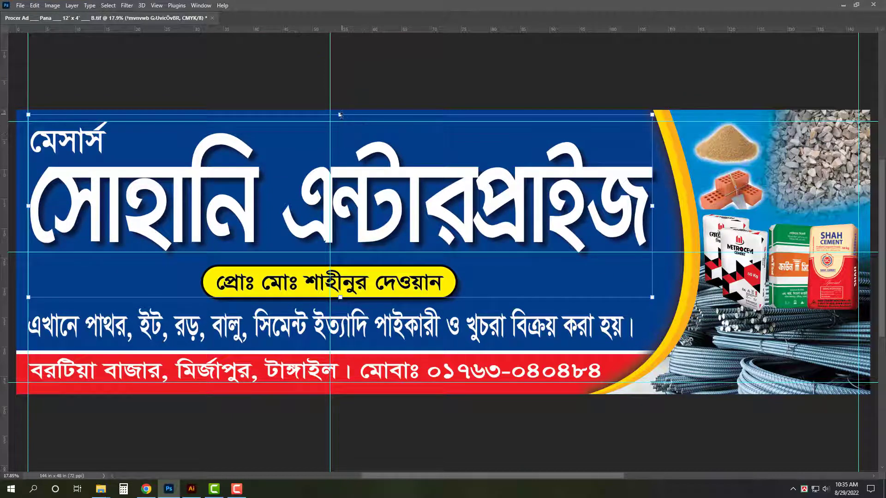
drag(340, 114, 342, 124)
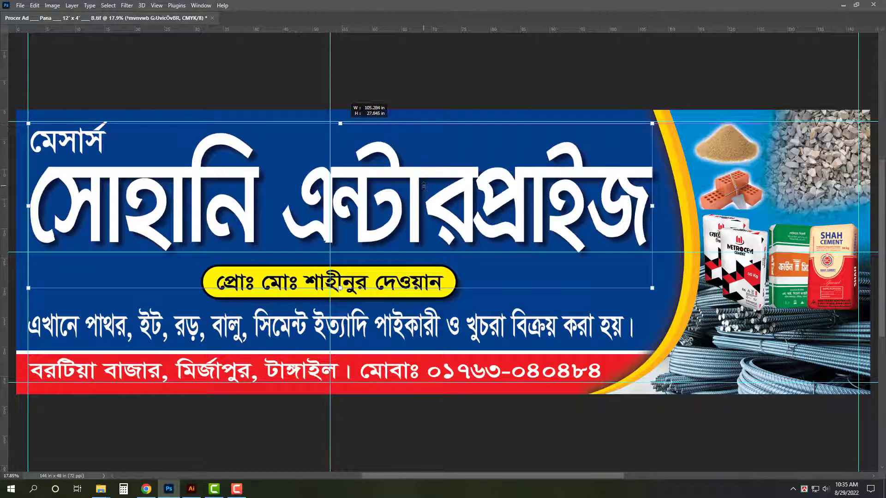
key(Return)
Nudge the মেসার্স text down and reposition the yellow proprietor pill
click(70, 154)
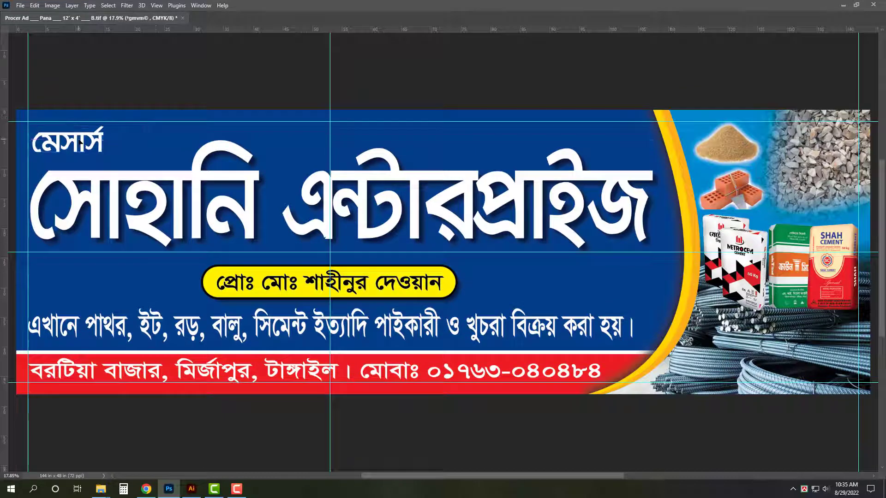
key(shift+Down)
key(shift+Down)
key(shift+Down)
key(shift+Down)
key(shift+Down)
key(shift+Down)
click(463, 180)
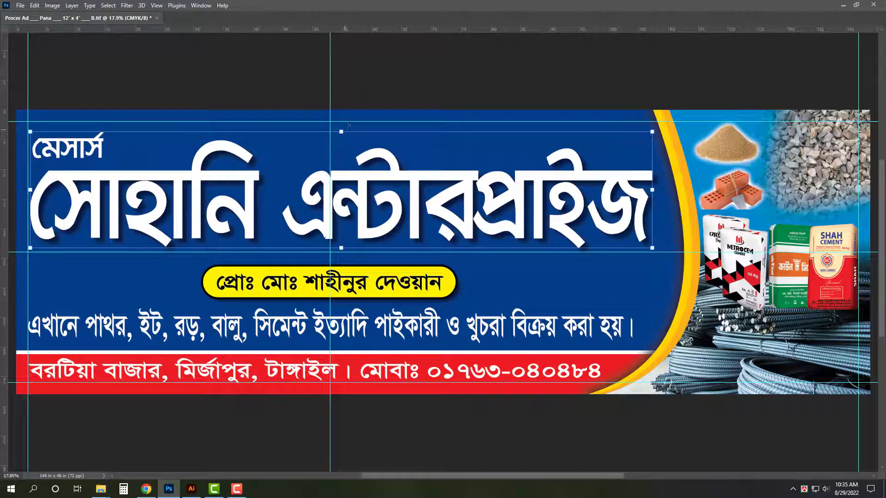
click(424, 286)
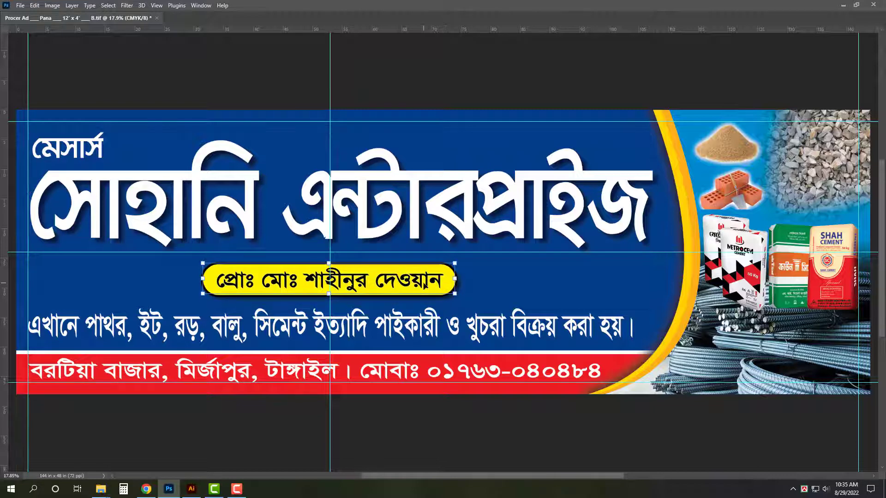
drag(424, 287, 424, 283)
key(shift+Down)
key(shift+Down)
Widen the yellow proprietor pill evenly on both sides and nudge the title text up
click(553, 336)
click(446, 286)
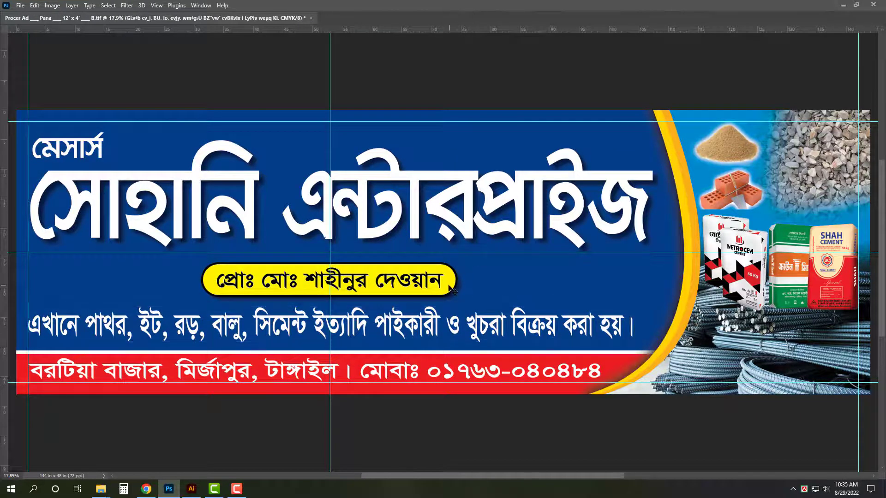
drag(456, 279, 486, 278)
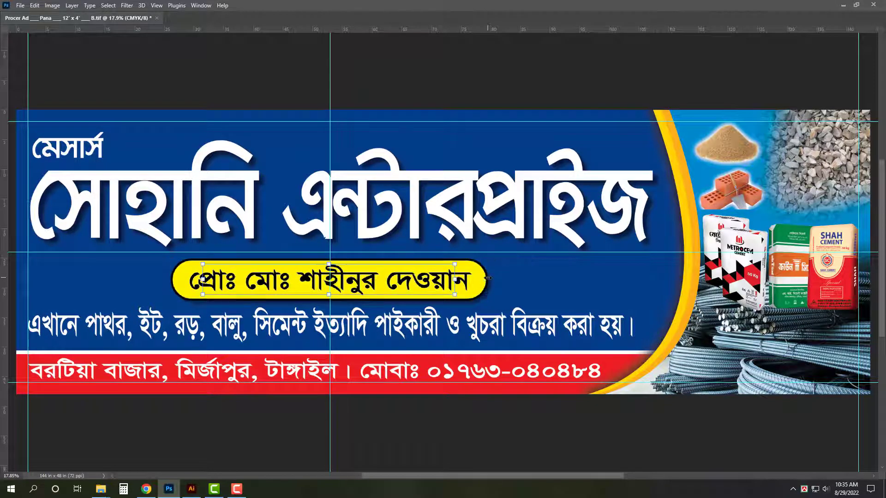
click(106, 165)
key(shift+Up)
key(shift+Up)
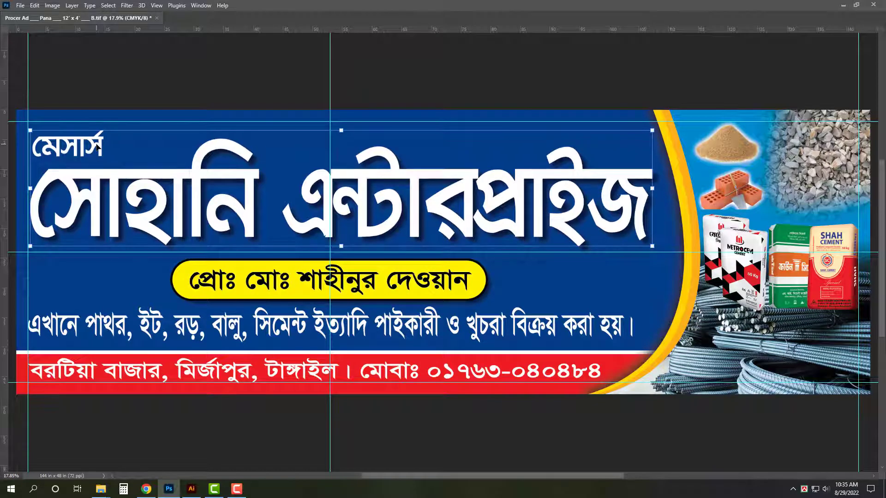
Hide the guides, fit the banner in view and save it
key(ctrl+semicolon)
key(ctrl+0)
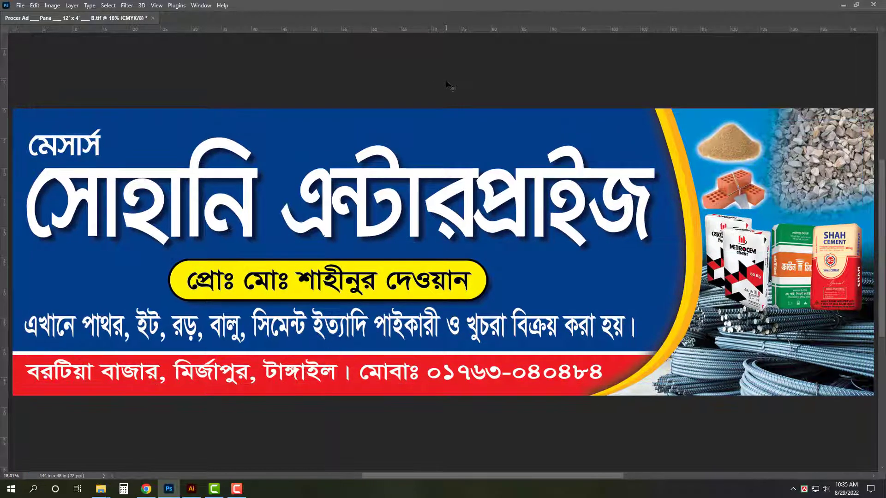
key(ctrl+s)
Increase the proprietor text's white stroke size to 12 px
key(Tab)
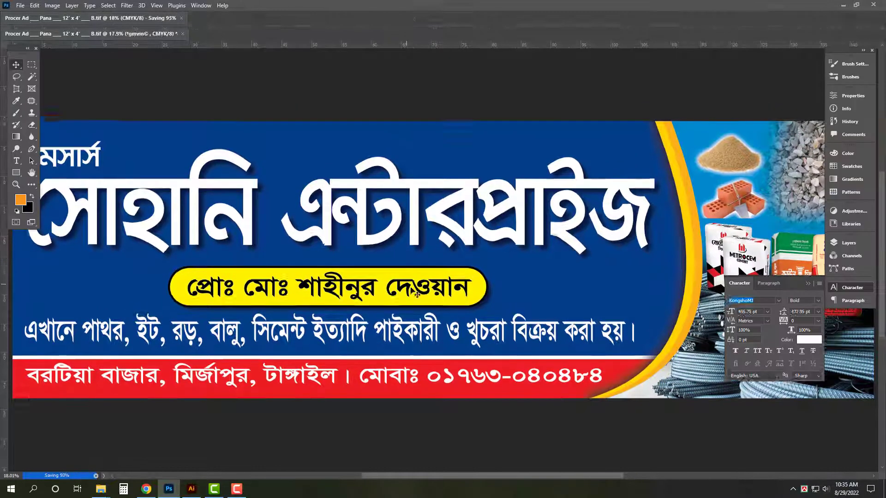
click(411, 291)
drag(412, 313, 486, 338)
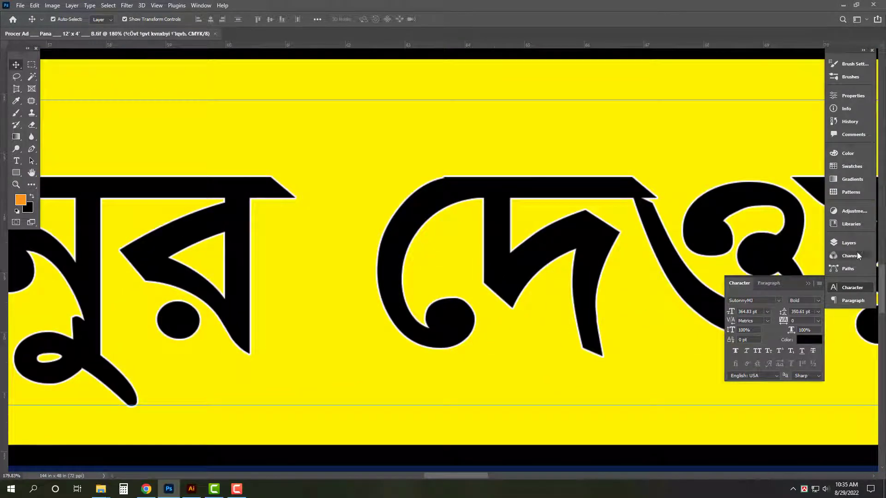
click(849, 244)
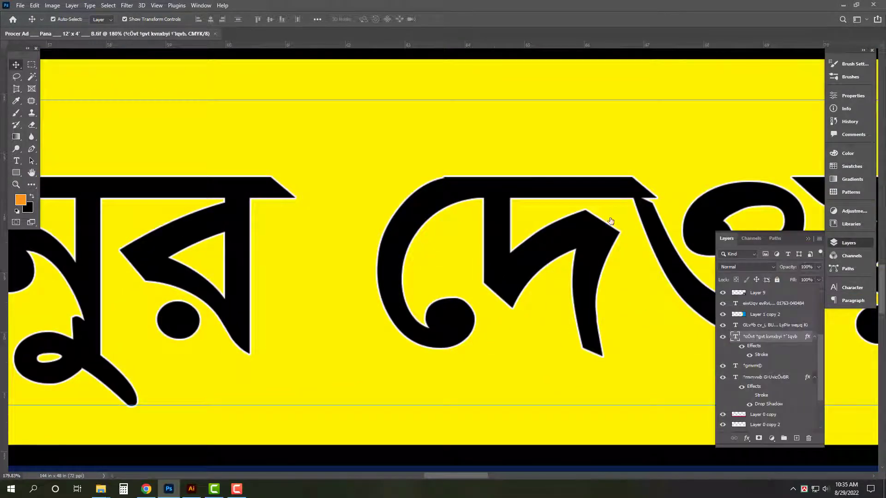
double_click(784, 337)
click(542, 141)
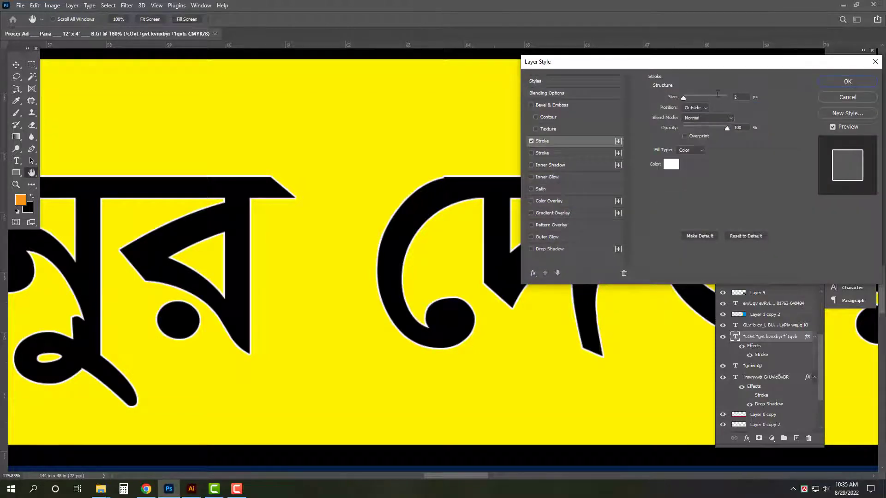
double_click(737, 97)
text(12)
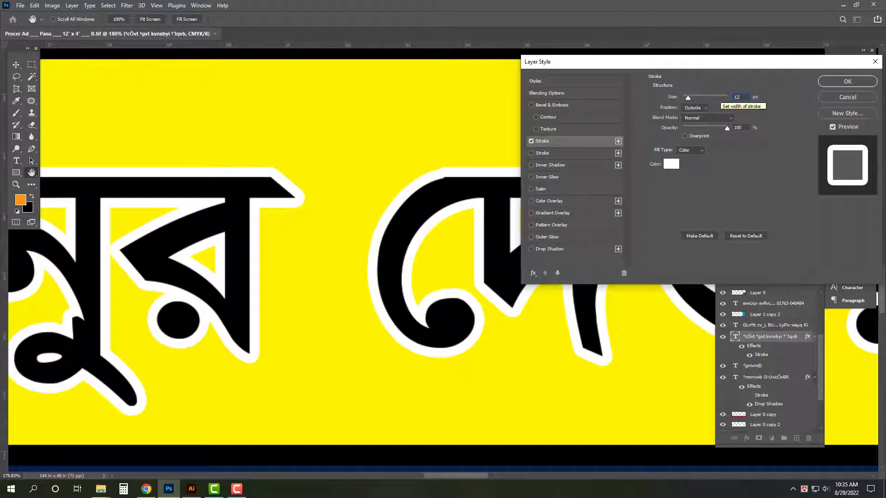
key(Return)
Fit the whole banner in view, deselect the text and save
key(Tab)
key(ctrl+0)
click(623, 75)
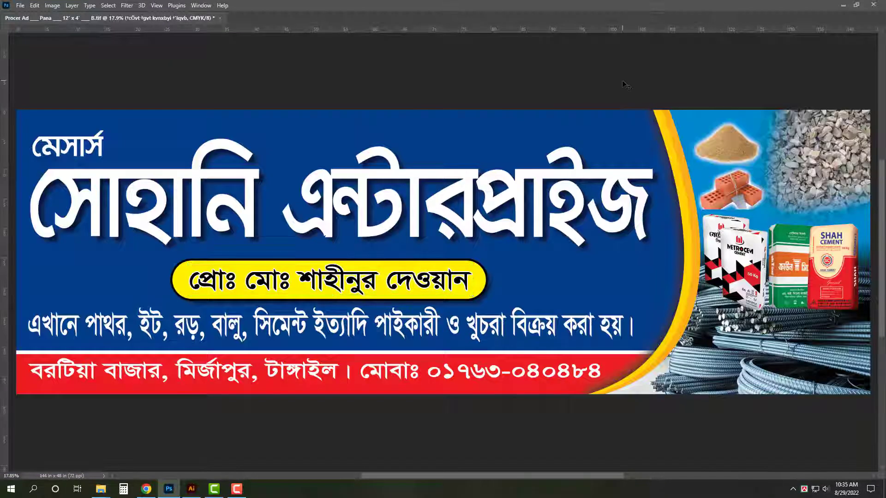
key(ctrl+s)
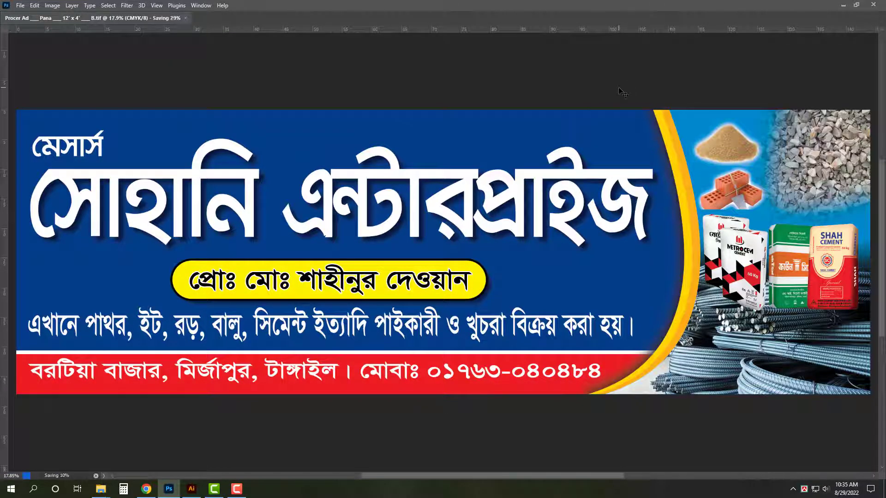
click(680, 134)
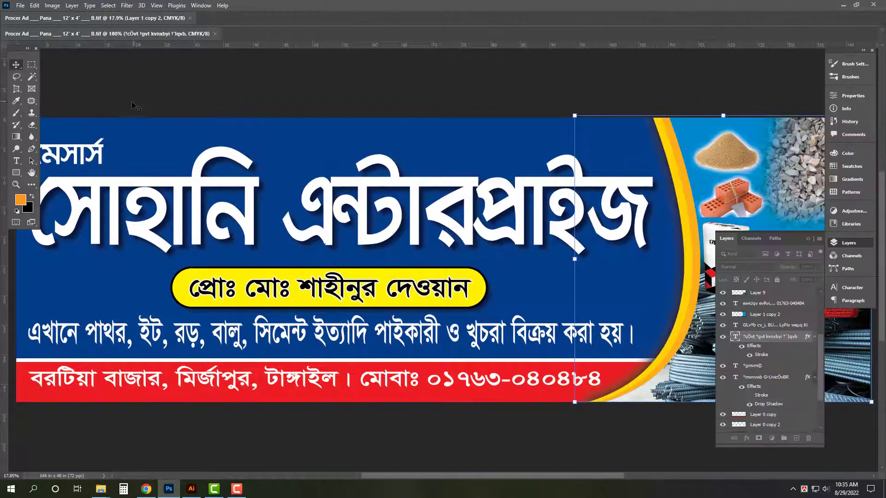
key(Tab)
click(30, 77)
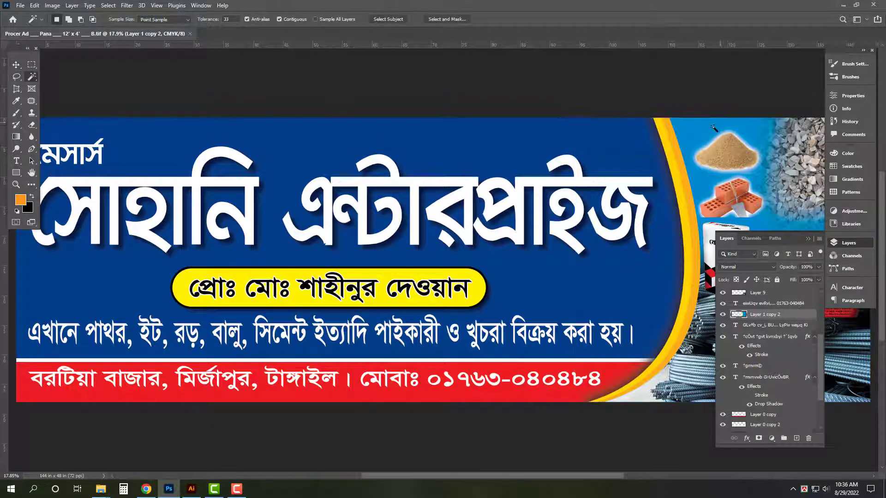
click(691, 138)
click(29, 208)
click(401, 152)
key(Return)
key(Tab)
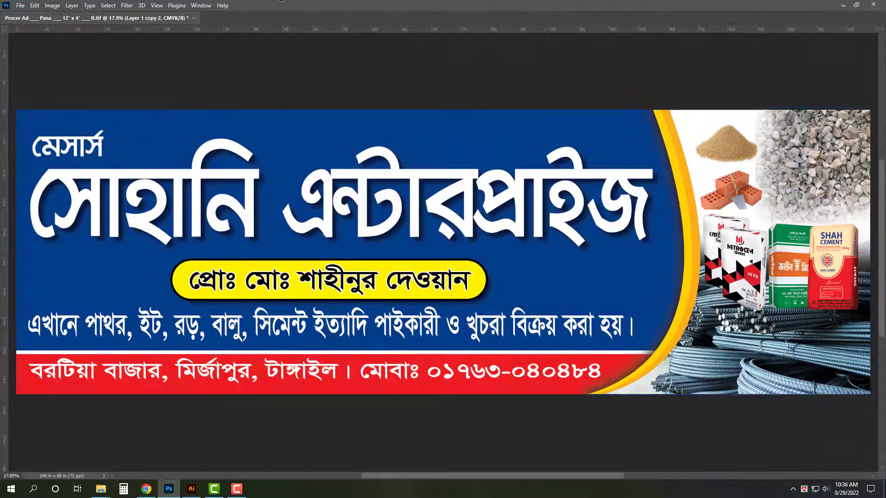
key(ctrl+t)
key(ctrl+minus)
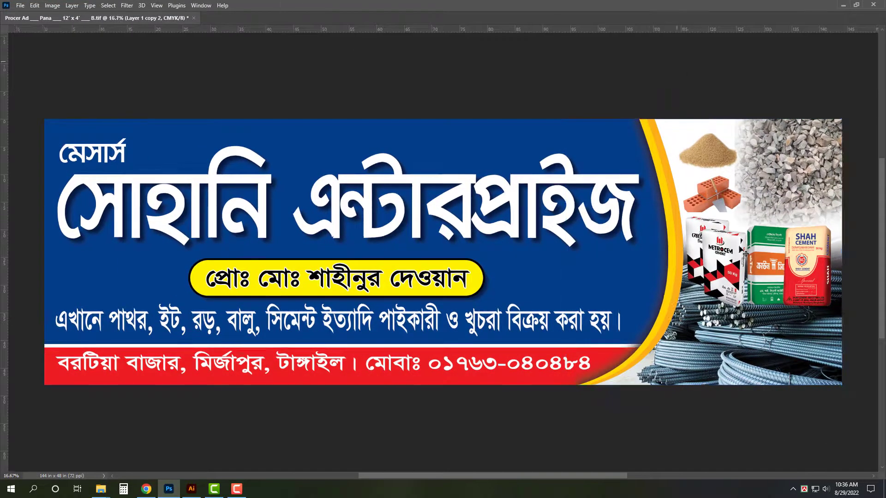
drag(842, 376, 869, 406)
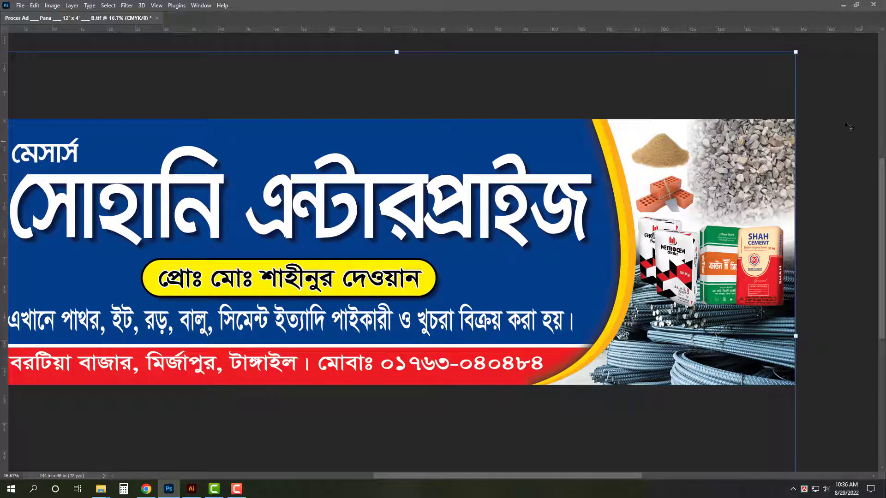
key(Escape)
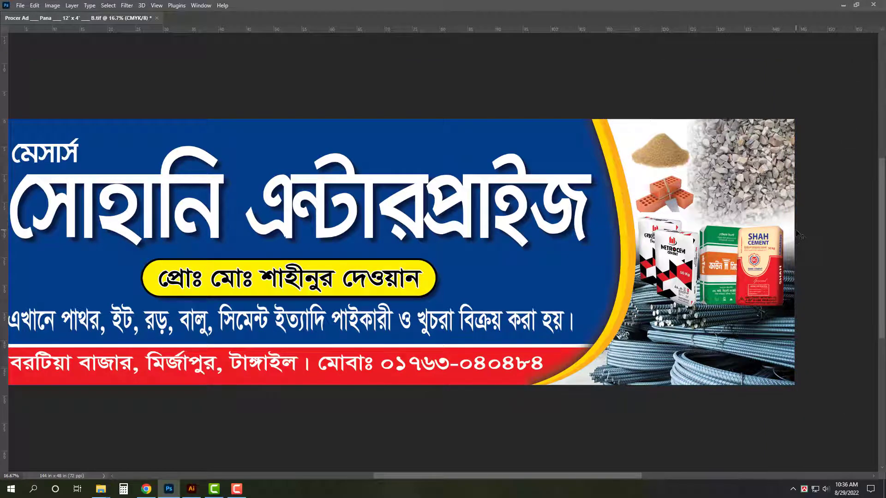
key(Tab)
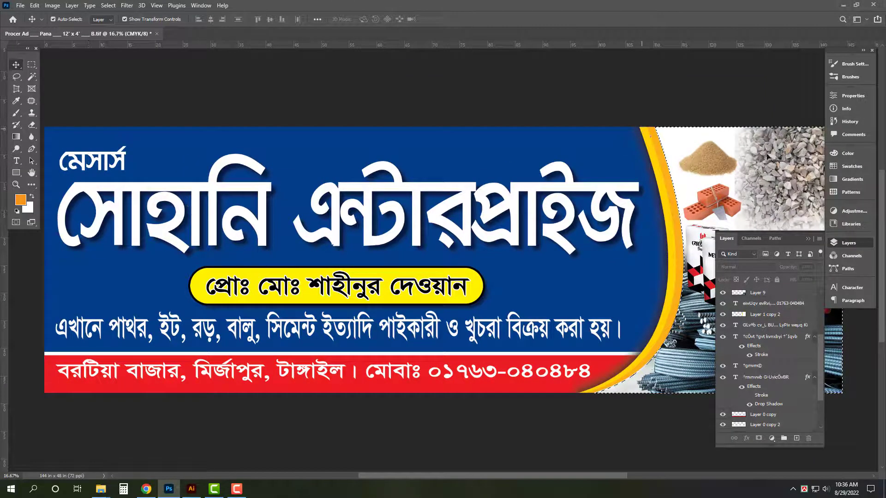
click(678, 138)
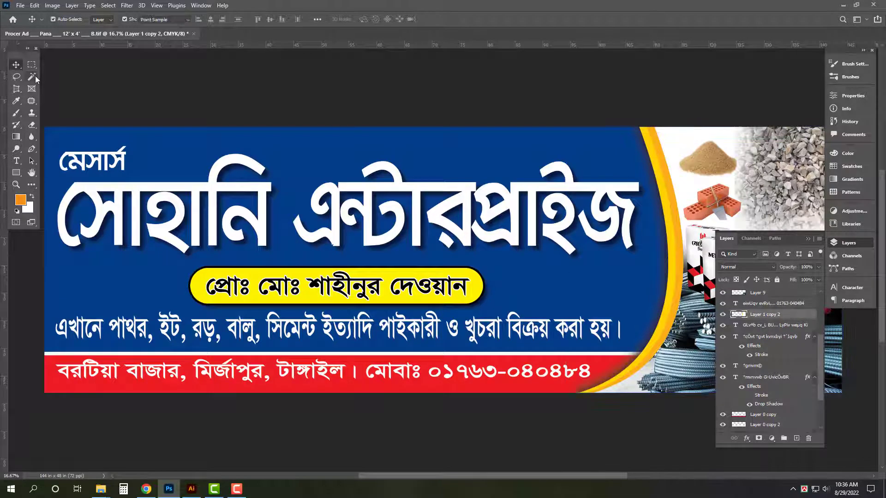
click(35, 77)
click(671, 144)
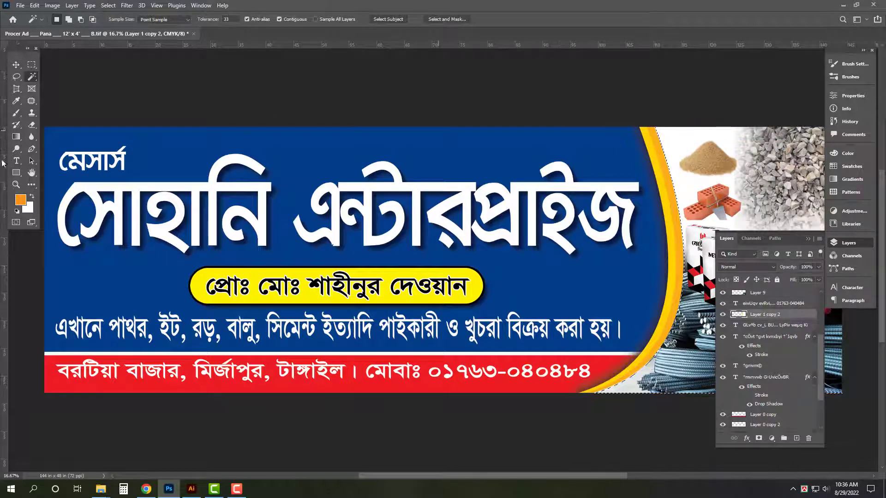
click(28, 208)
text(90)
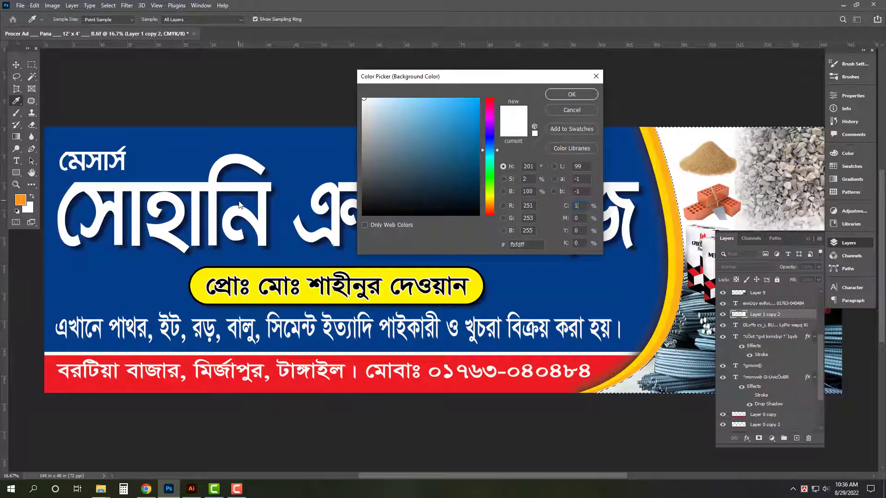
key(Tab)
key(Tab)
text(80)
key(Return)
key(ctrl+BackSpace)
key(Tab)
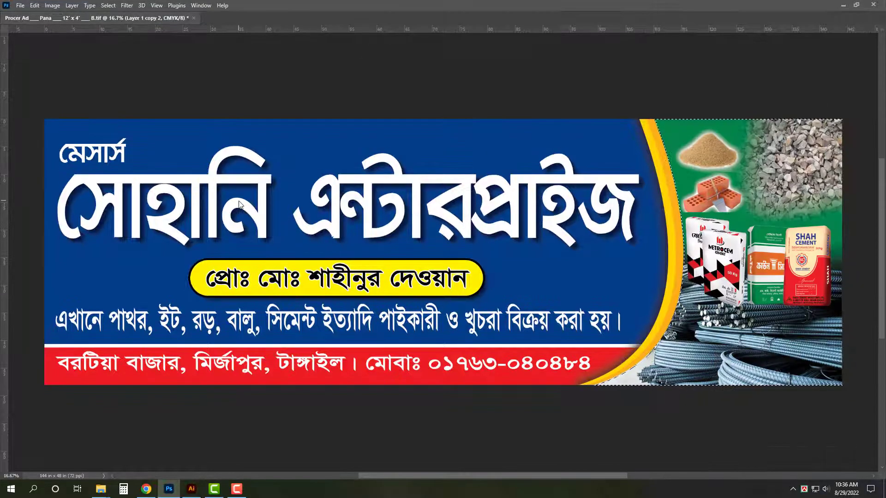
key(Tab)
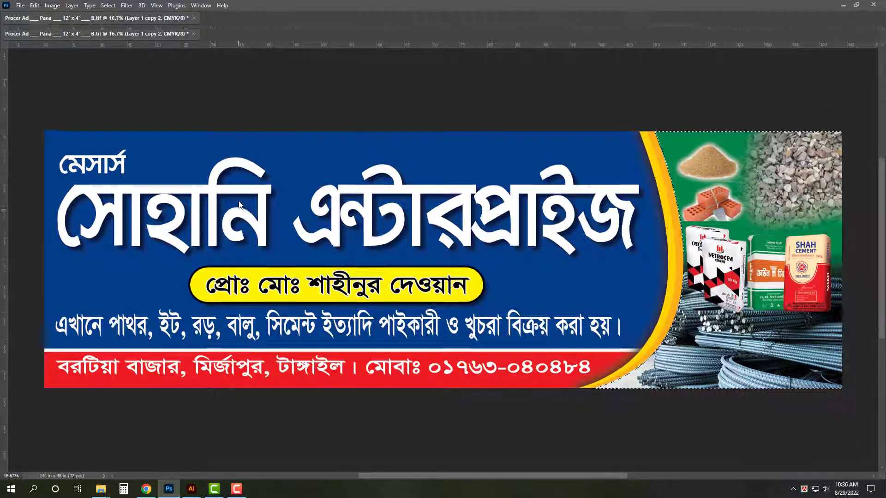
click(29, 208)
key(Return)
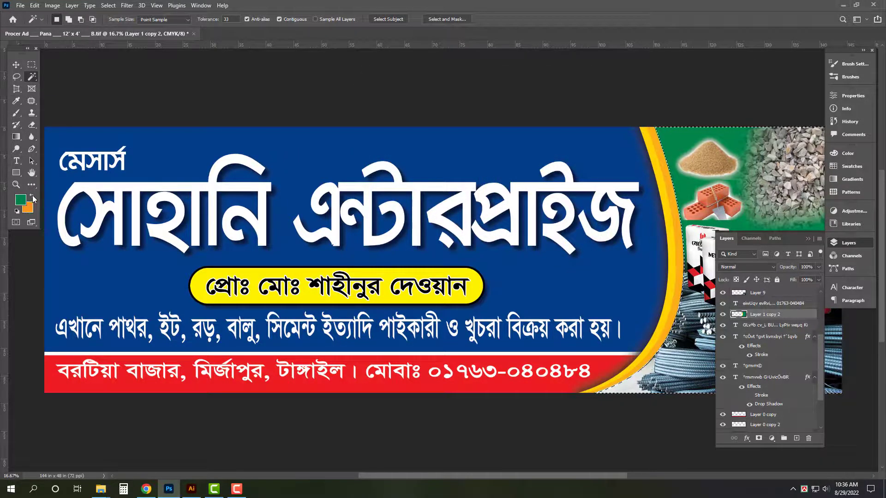
key(ctrl+BackSpace)
key(Tab)
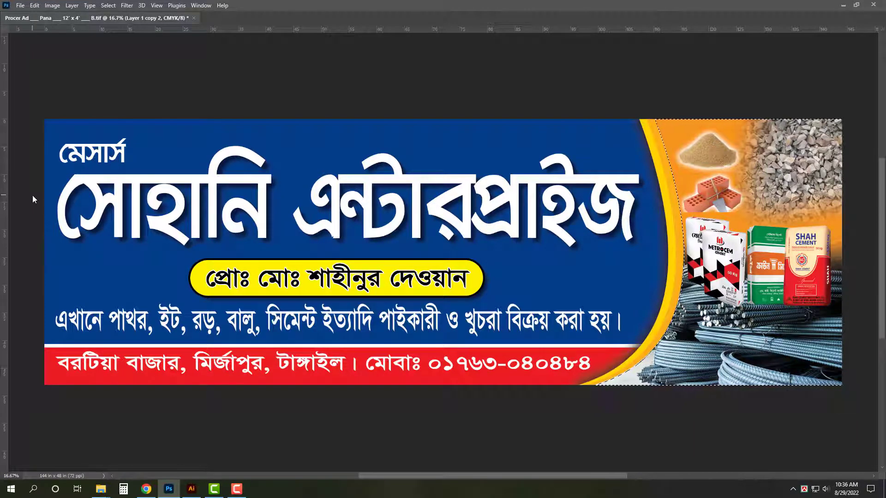
key(ctrl+z)
key(ctrl+z)
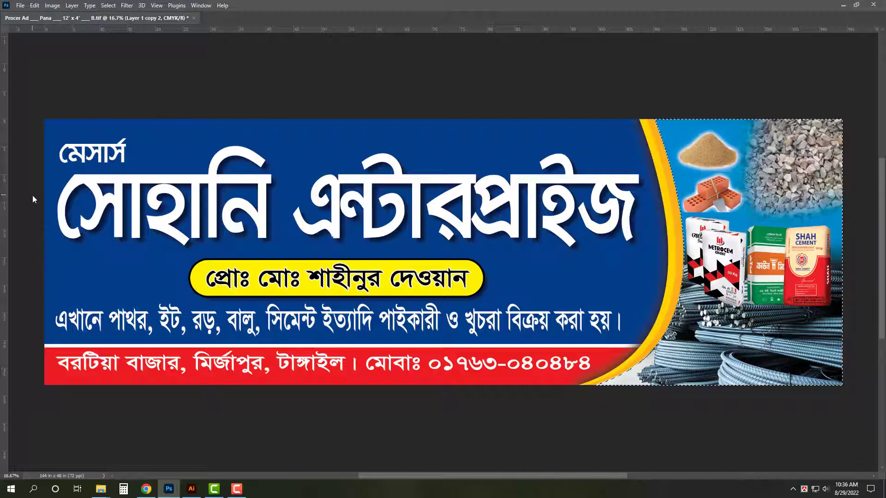
key(ctrl+d)
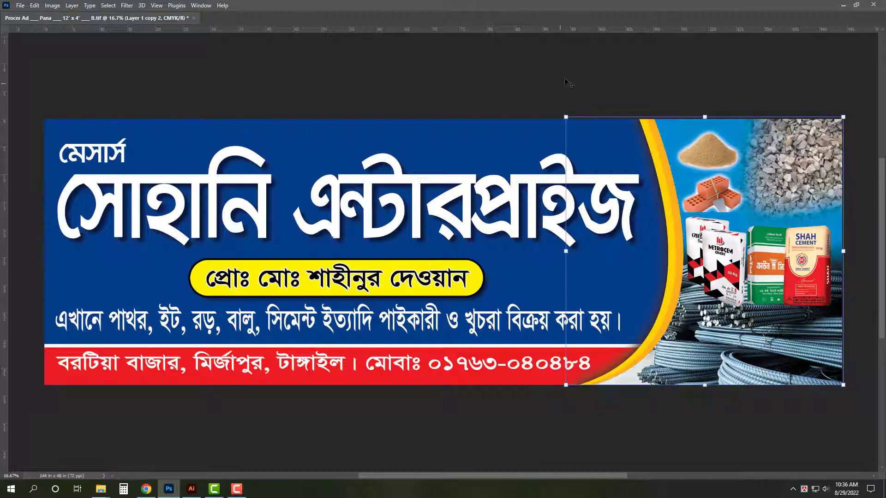
click(554, 83)
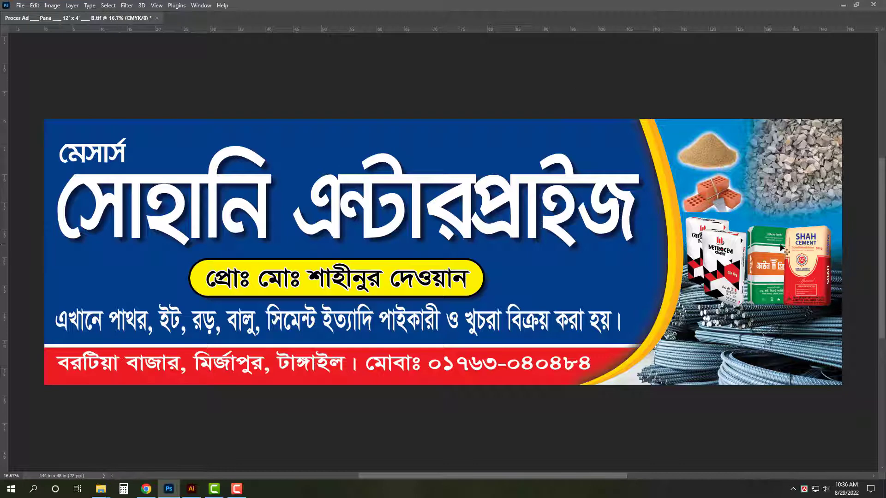
scroll(701, 105, up, 1)
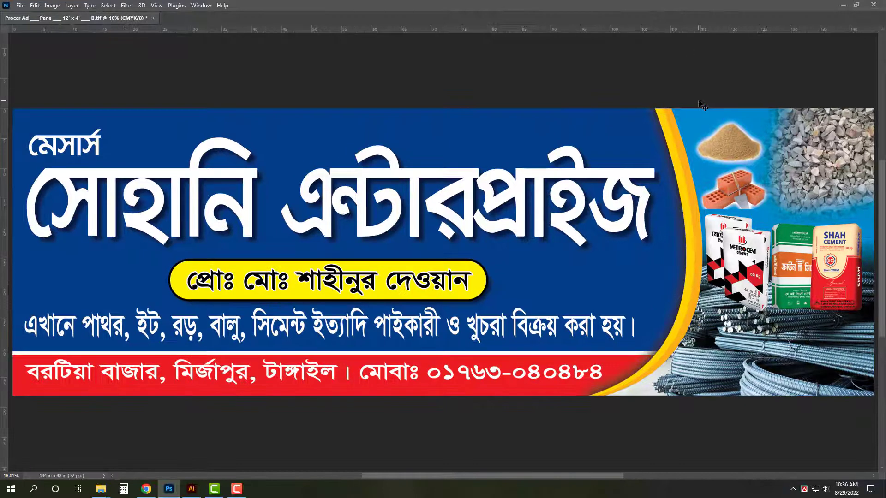
Add a black stroke to the Shah Cement bag layer
key(ctrl+s)
mouse_move(840, 255)
mouse_down()
mouse_move(567, 226)
mouse_move(599, 286)
mouse_up()
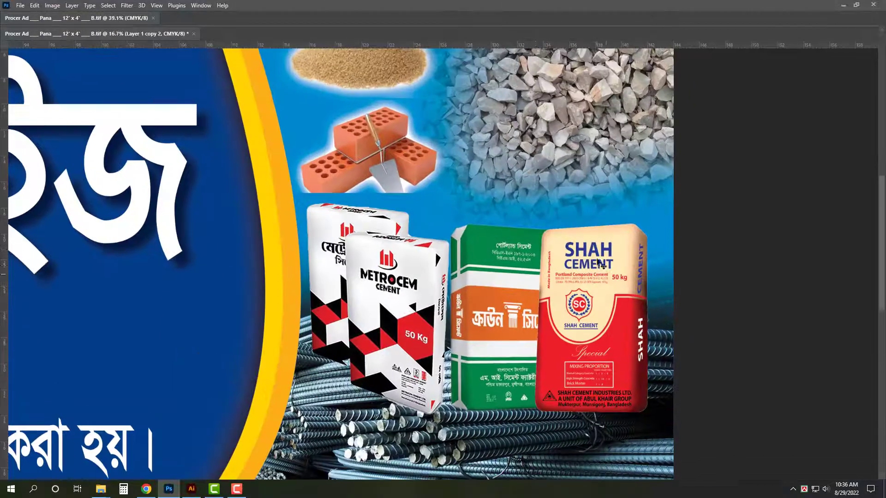
key(Tab)
click(598, 286)
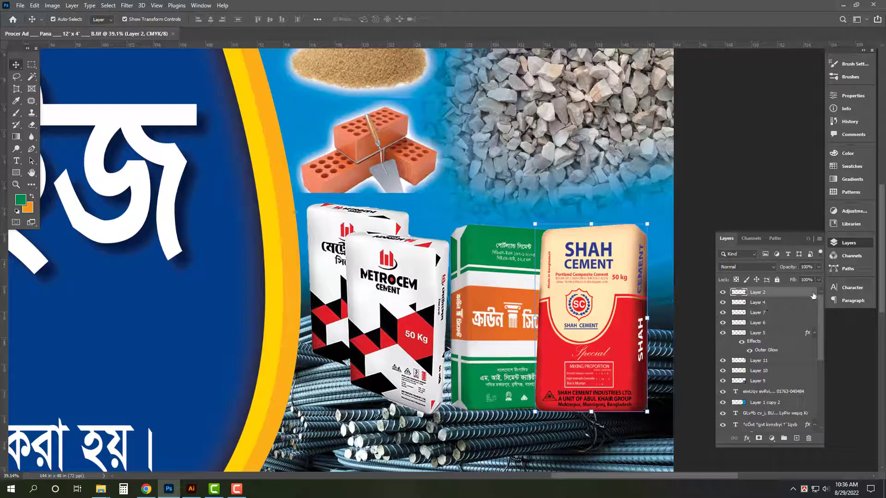
double_click(668, 174)
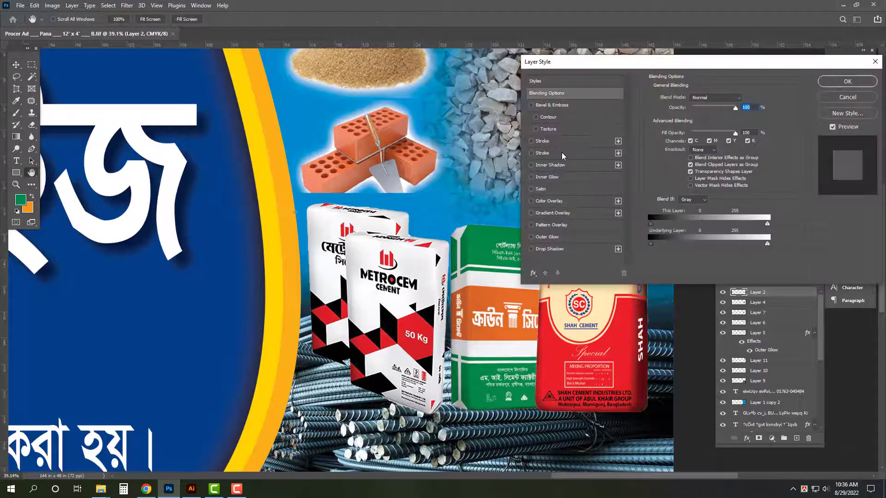
click(558, 139)
click(671, 165)
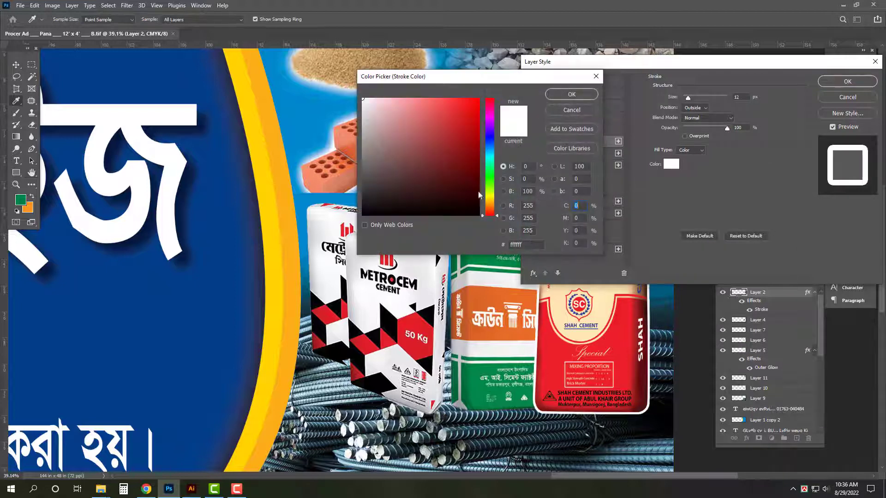
click(573, 95)
drag(681, 65, 763, 73)
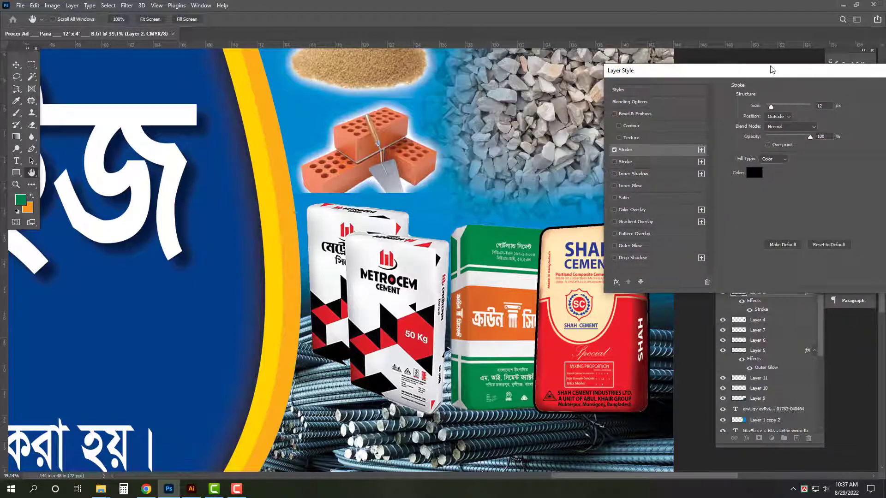
click(857, 79)
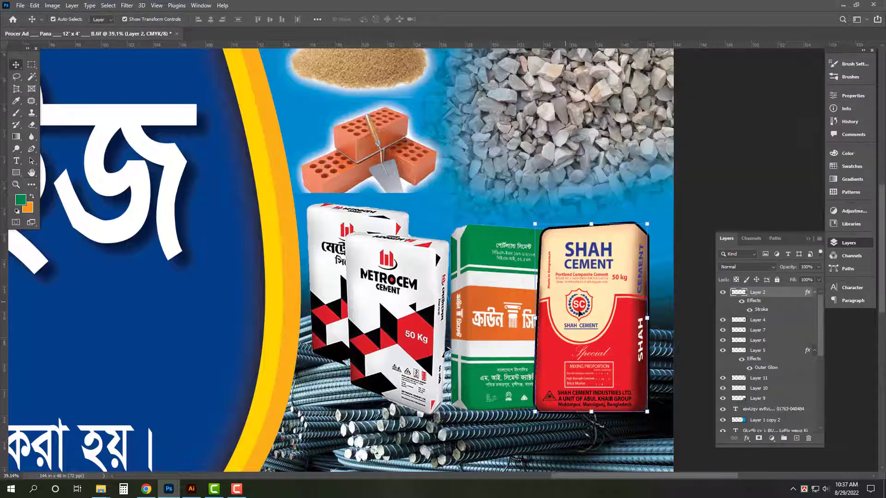
Copy the bag's stroke style and paste it onto the other cement bag layers
right_click(802, 290)
click(709, 301)
click(756, 320)
right_click(793, 330)
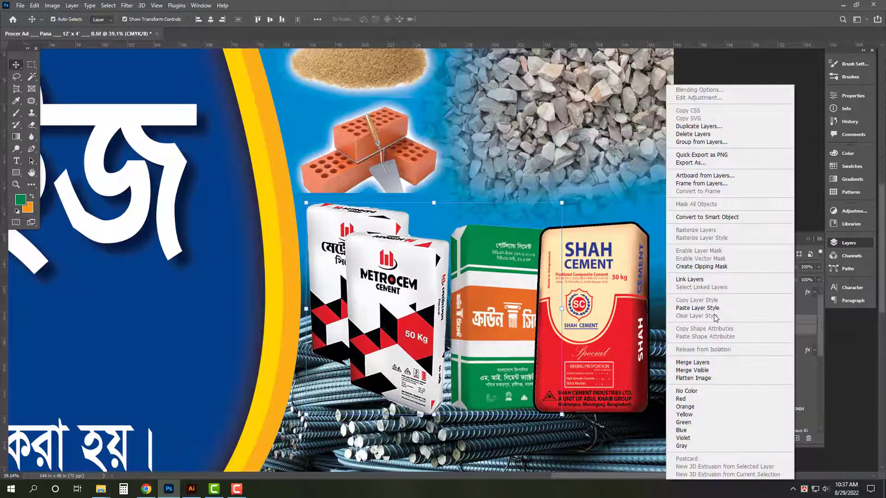
click(697, 308)
key(Tab)
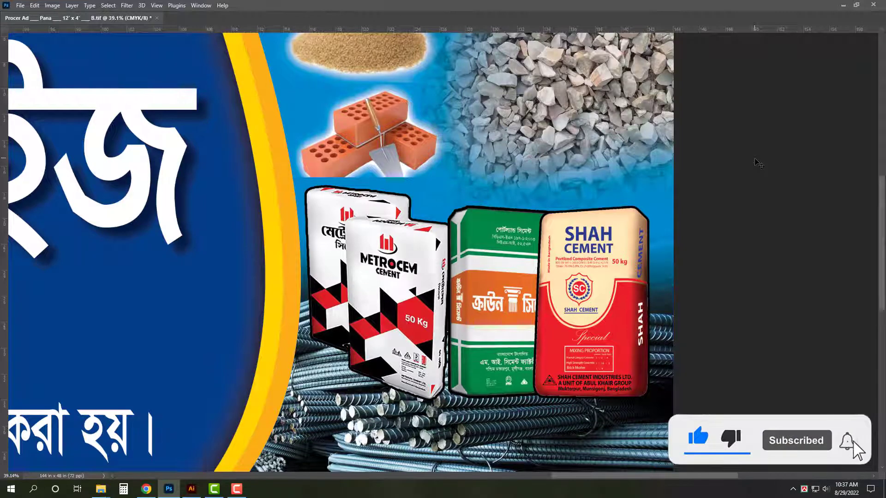
key(Tab)
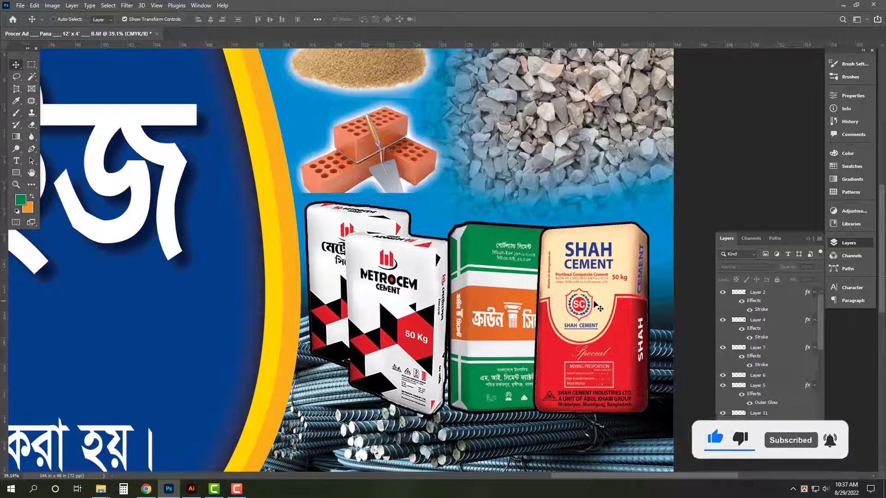
Clear the green and Shah bags' styles, merge them into one layer, and re-paste the stroke
click(584, 281)
shift+click(484, 272)
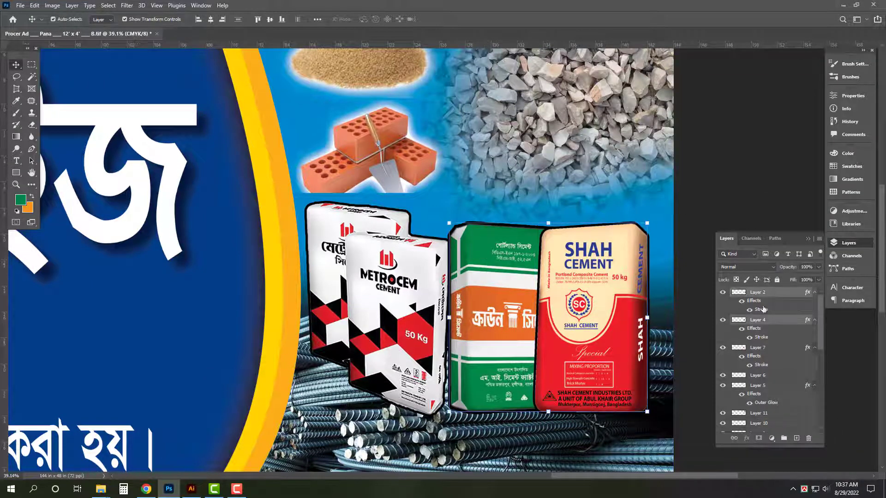
right_click(786, 294)
click(697, 325)
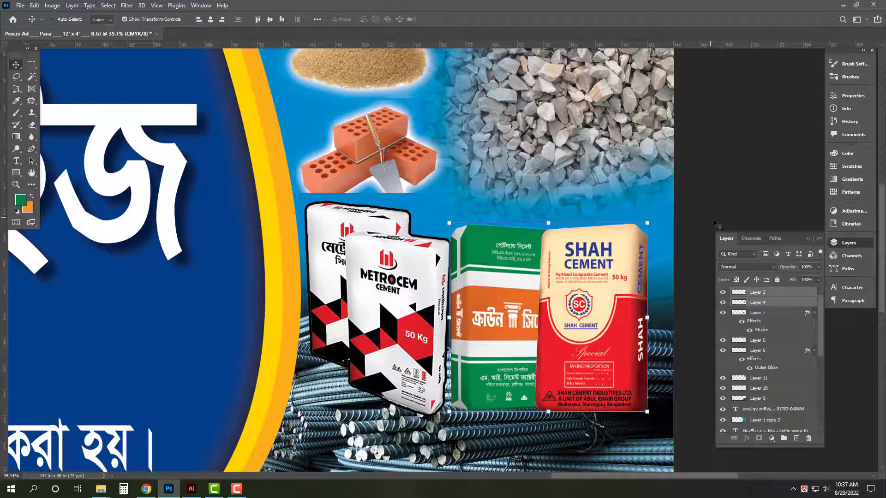
key(ctrl+e)
right_click(798, 296)
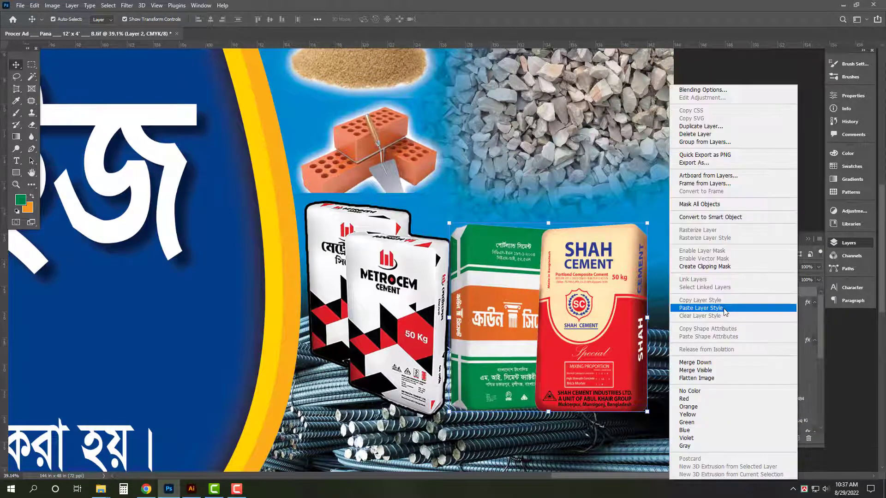
click(711, 308)
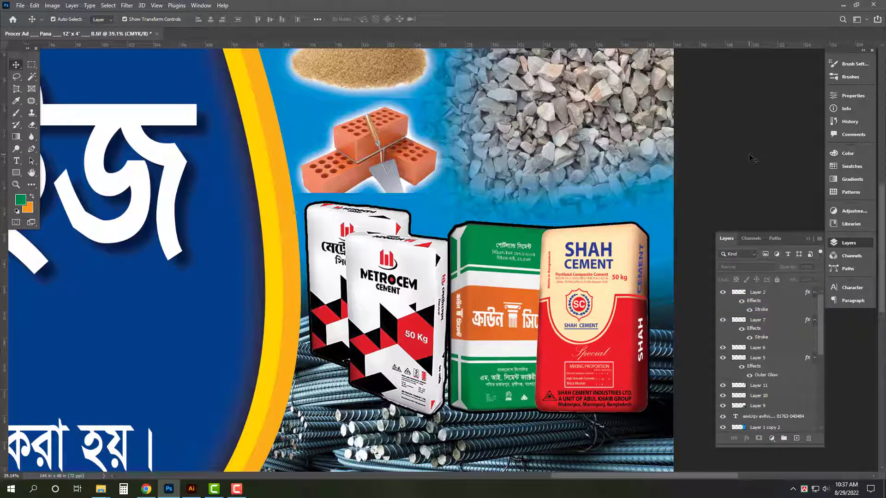
Narrow the Metrocem bags and the green and Shah bags slightly
click(368, 295)
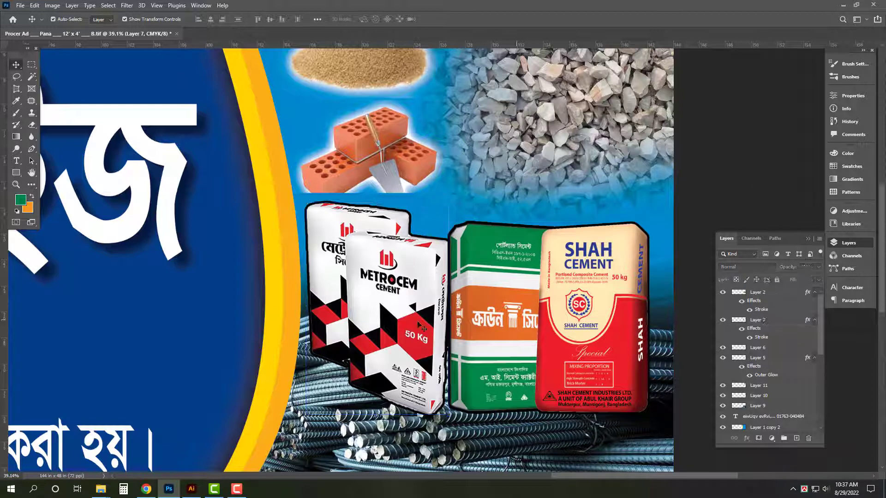
drag(450, 315, 444, 314)
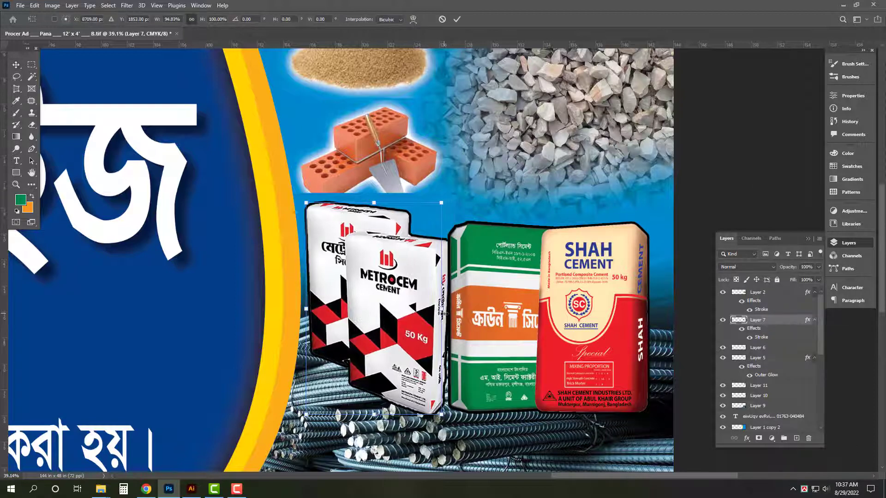
key(Return)
click(457, 310)
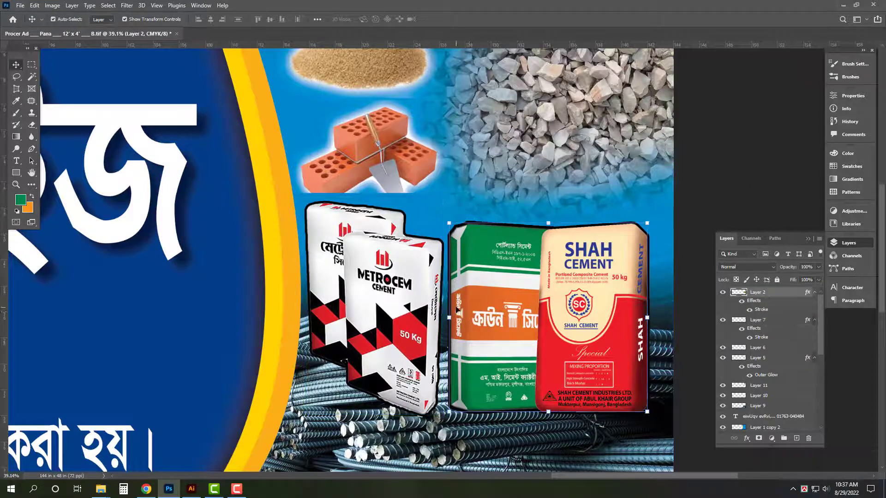
drag(450, 318, 456, 317)
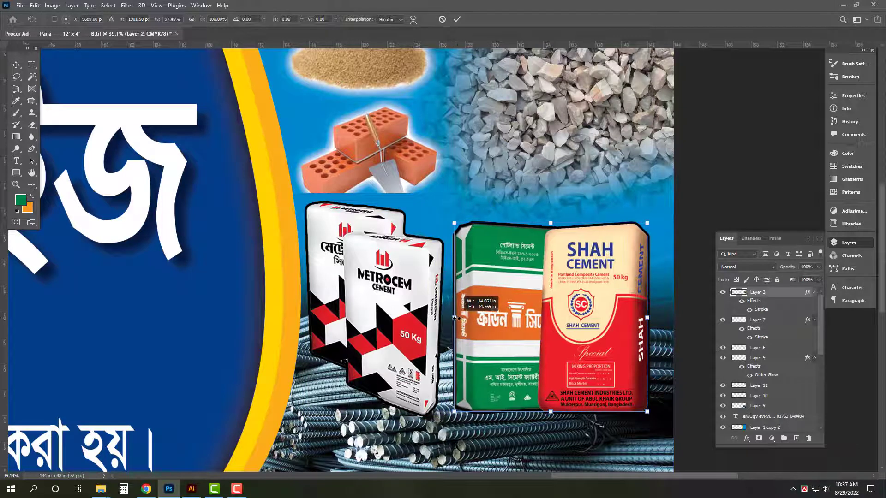
key(Return)
Delete the gravel pile image and preview the whole banner
click(408, 321)
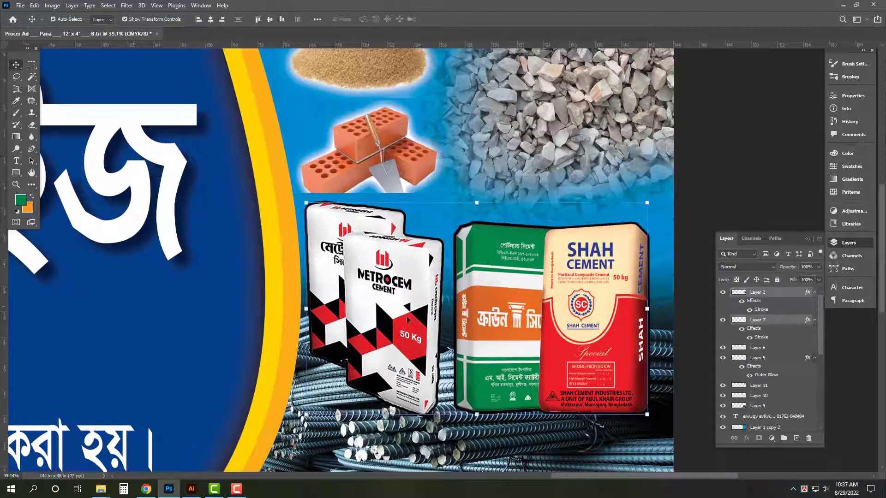
click(600, 148)
key(Delete)
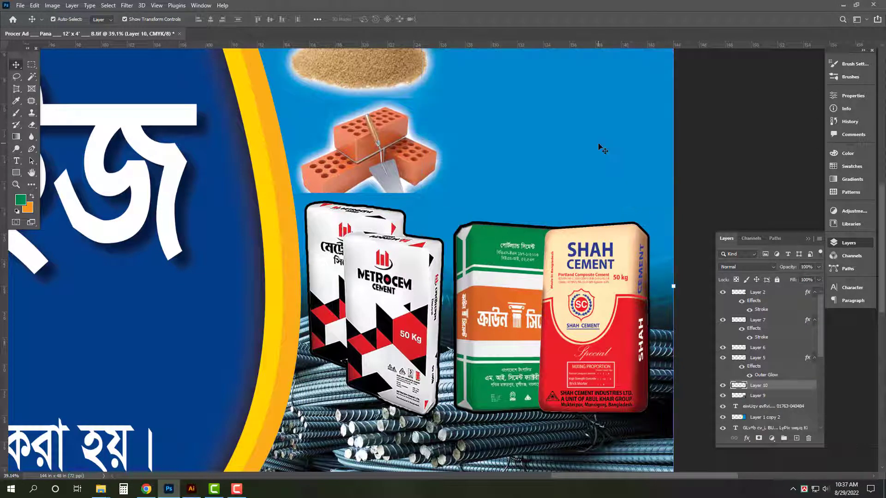
key(ctrl+0)
key(Tab)
Delete the sand pile and brick images from the banner
click(702, 159)
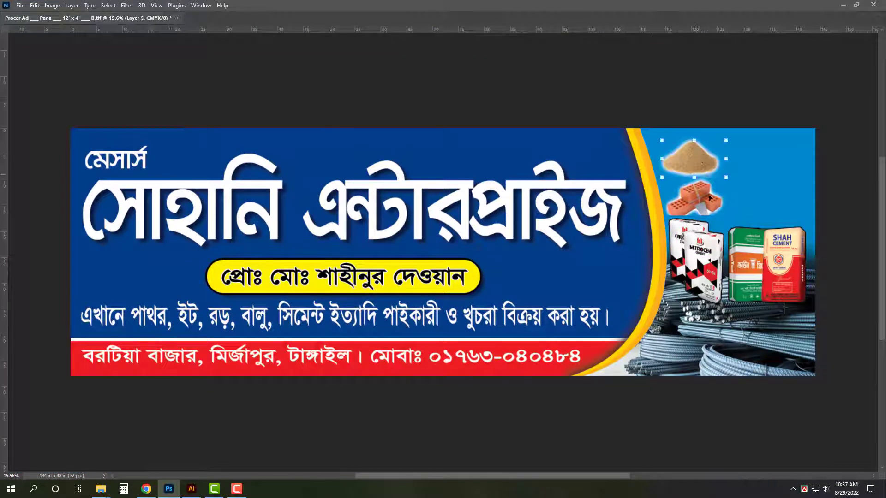
key(Delete)
click(695, 198)
key(Delete)
Move the cement bags up onto the blue sky and enlarge them proportionally
scroll(793, 238, up, 2)
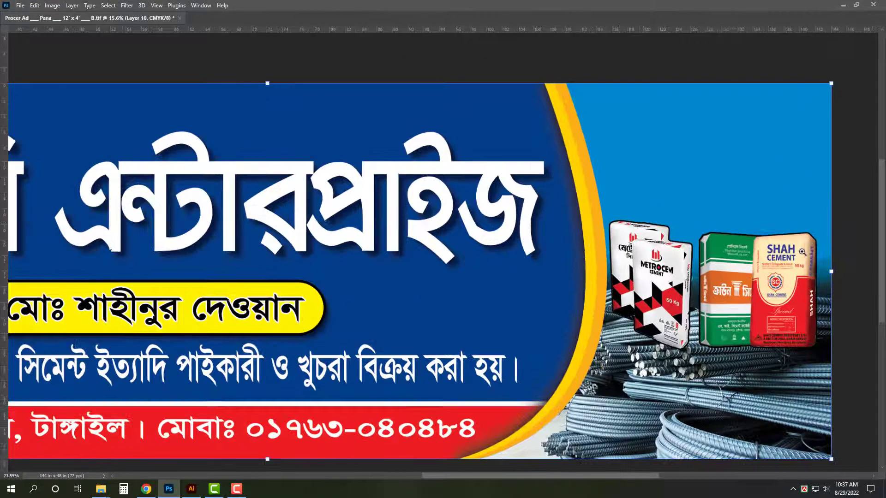
scroll(585, 305, up, 1)
click(585, 306)
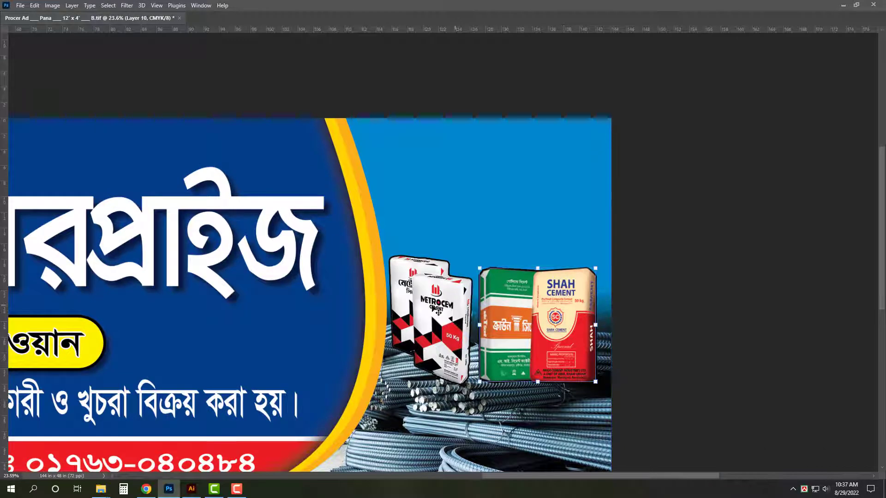
drag(563, 323, 562, 205)
key(ctrl+semicolon)
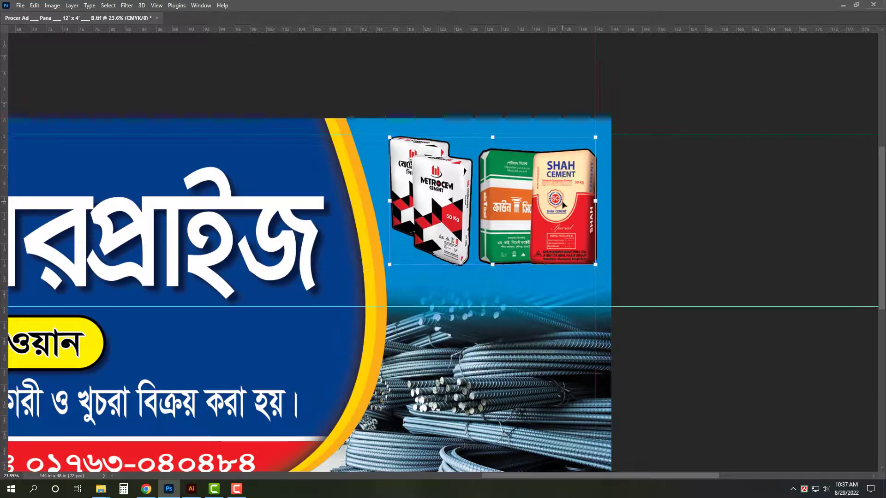
scroll(580, 244, up, 1)
scroll(580, 244, up, 1)
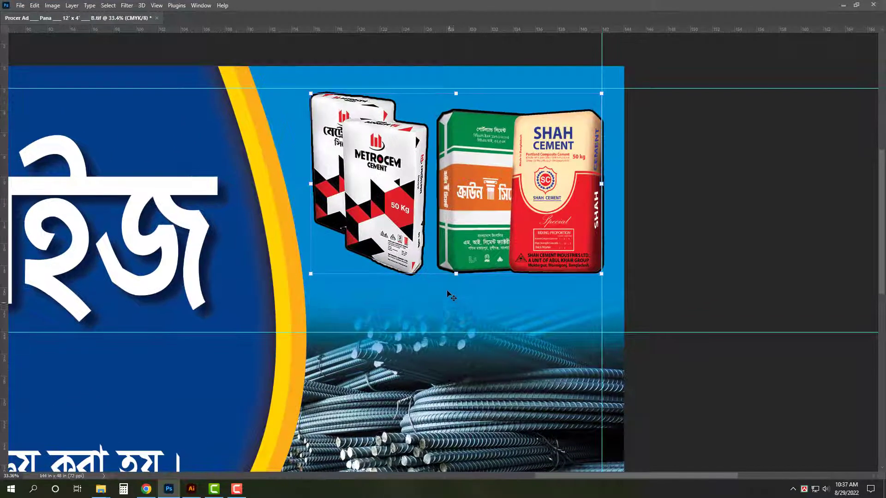
drag(455, 294, 447, 334)
key(ctrl+z)
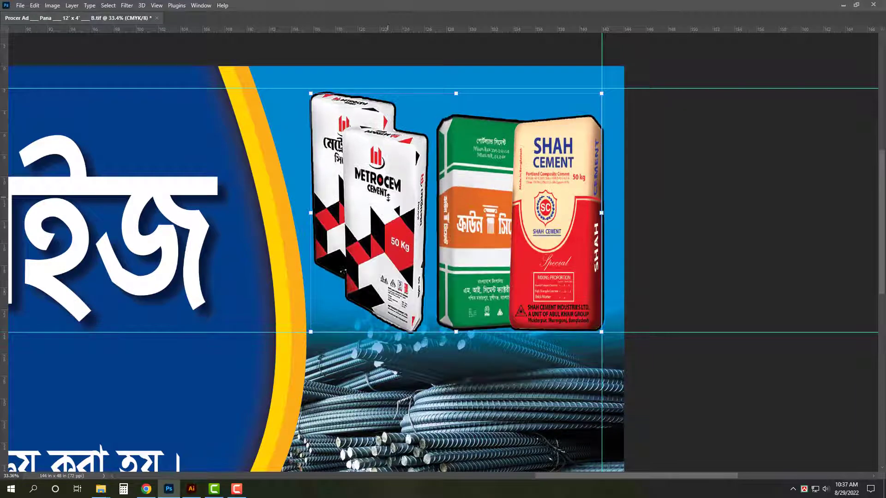
drag(310, 273, 301, 294)
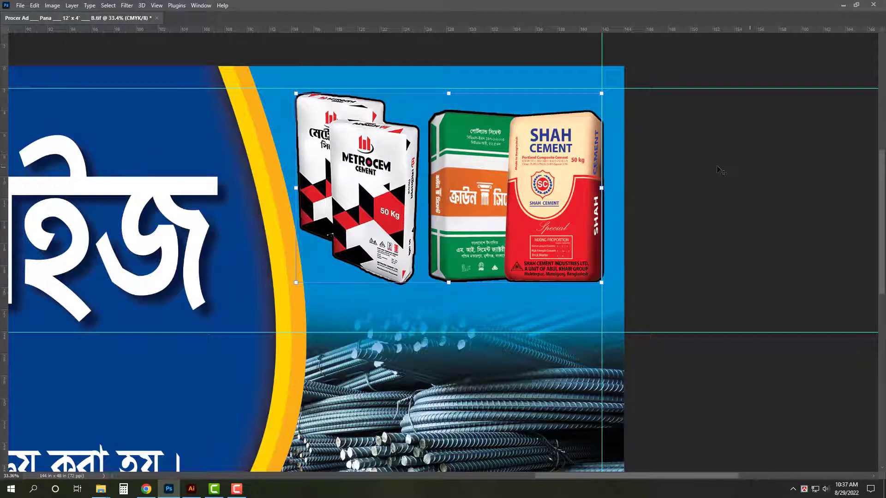
key(Return)
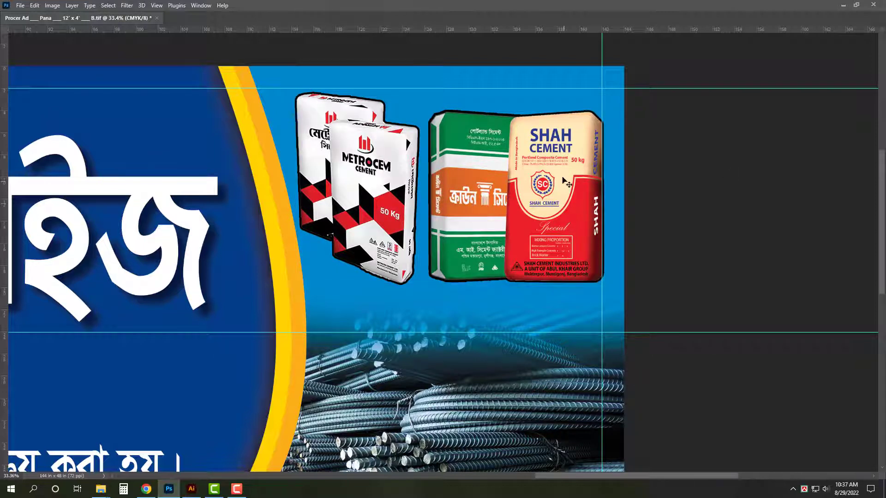
Delete the green and Shah cement bags and save the banner
click(564, 180)
key(Delete)
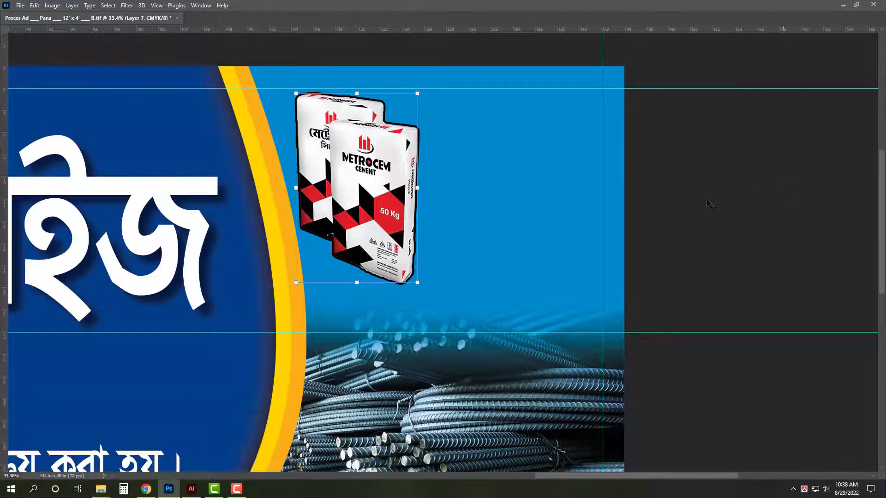
key(ctrl)
key(ctrl+s)
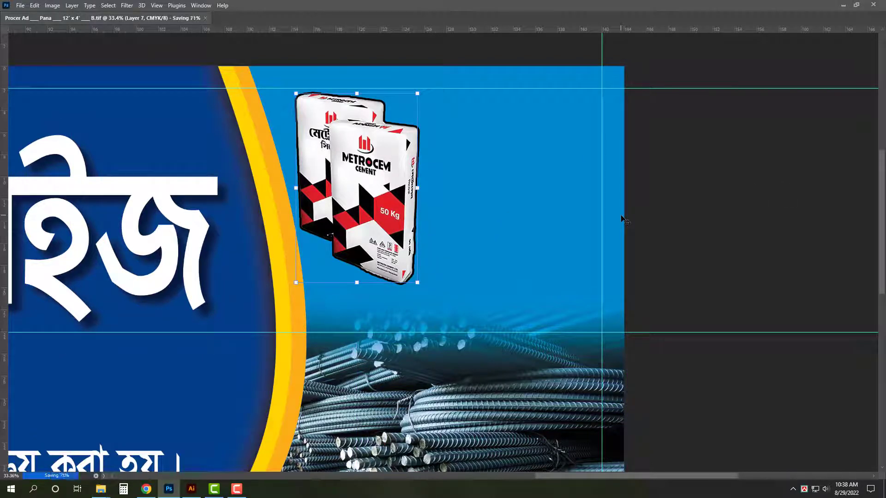
Open the original white A banner and drag its Shah Cement bag into the blue banner
key(ctrl+o)
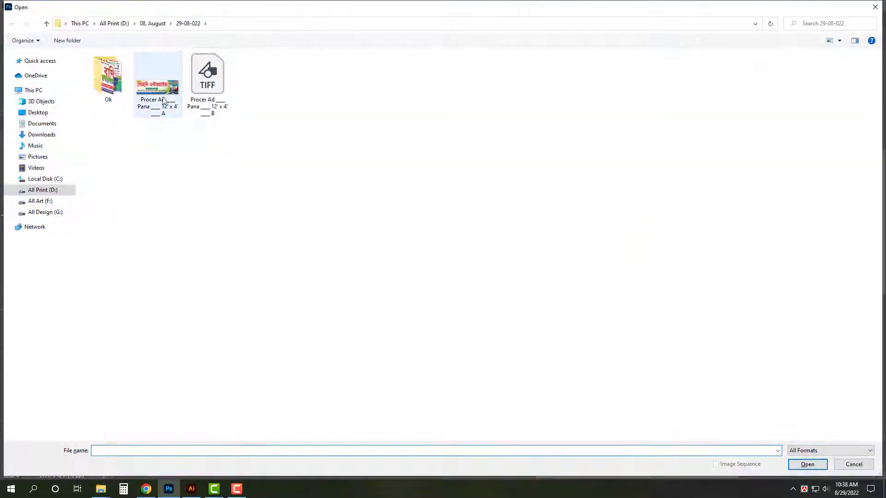
key(Return)
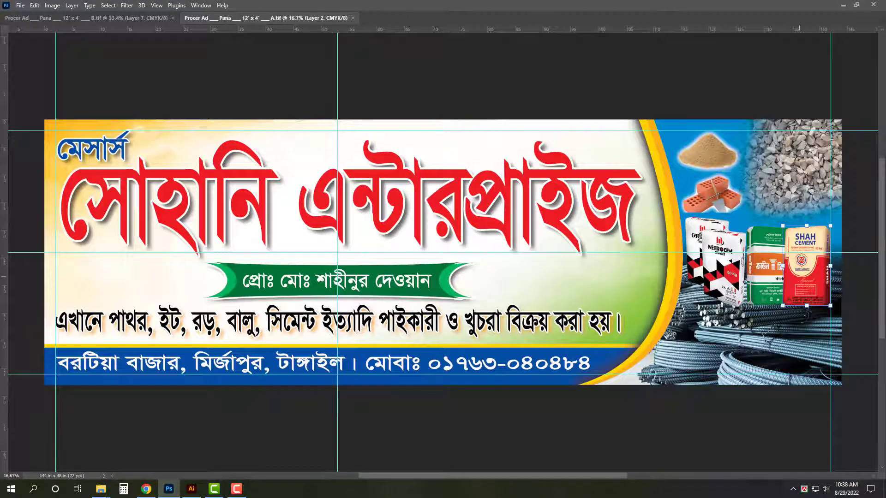
mouse_move(805, 280)
mouse_down()
mouse_move(118, 2)
mouse_move(655, 120)
mouse_up()
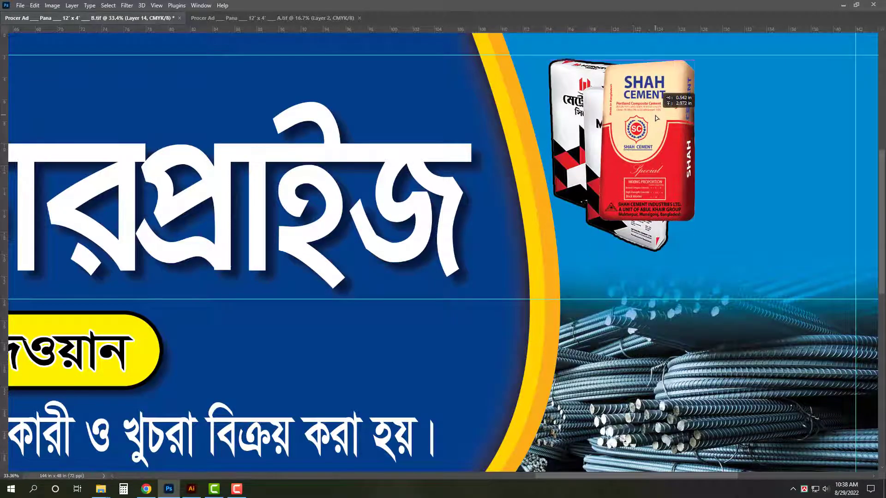
Place the Shah Cement bag beside the Metrocem bags and resize both together
drag(655, 120, 730, 167)
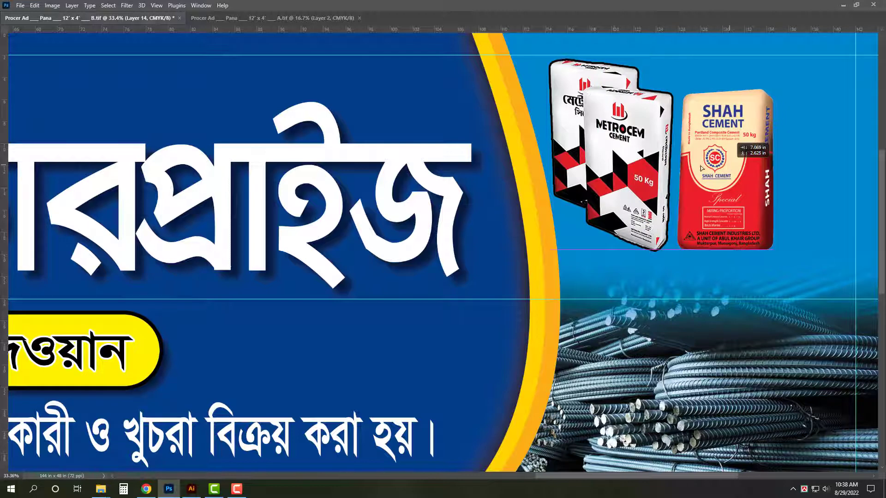
key(ctrl+t)
drag(863, 300, 872, 302)
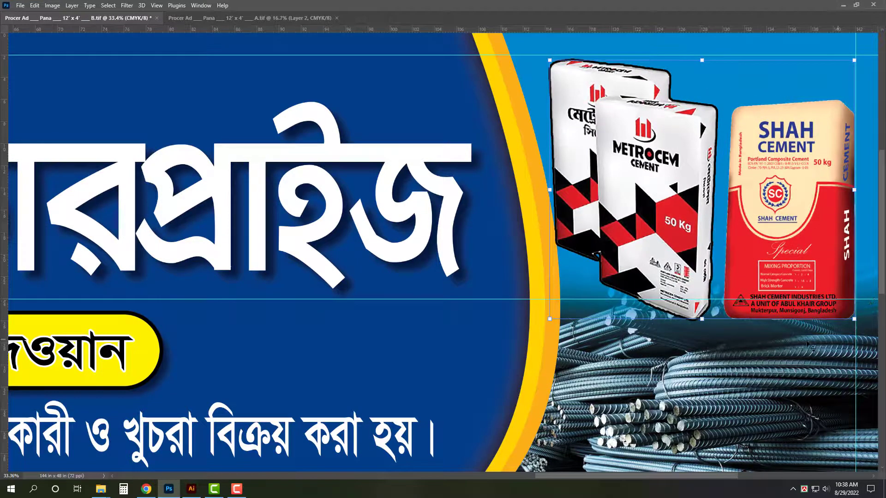
drag(701, 318, 701, 303)
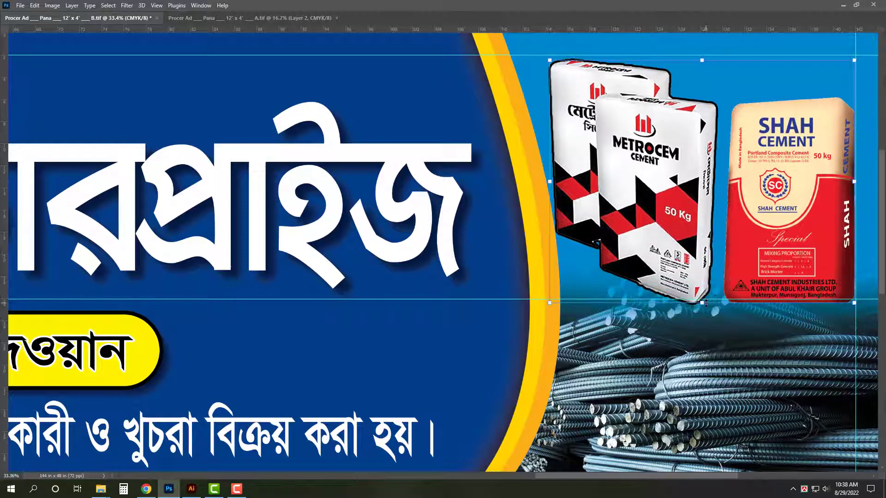
key(Return)
Stretch the Shah Cement bag taller and bring the workspace panels back
click(813, 218)
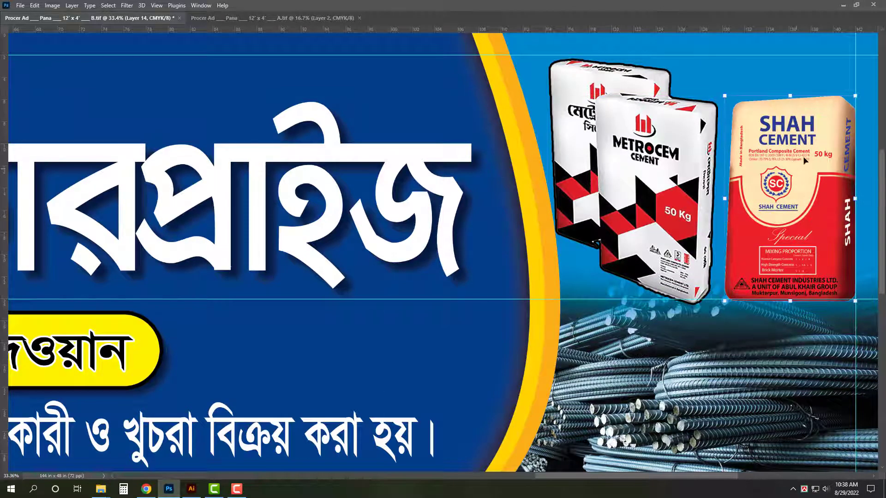
drag(789, 98, 789, 75)
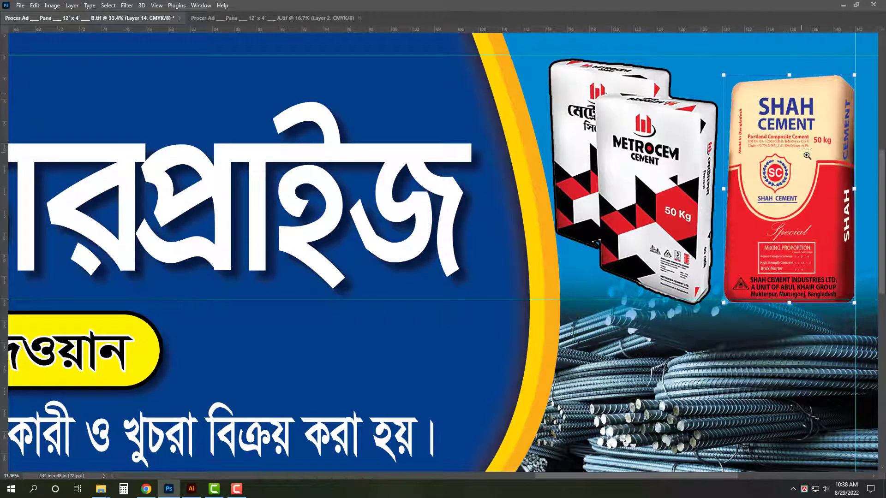
scroll(821, 175, up, 2)
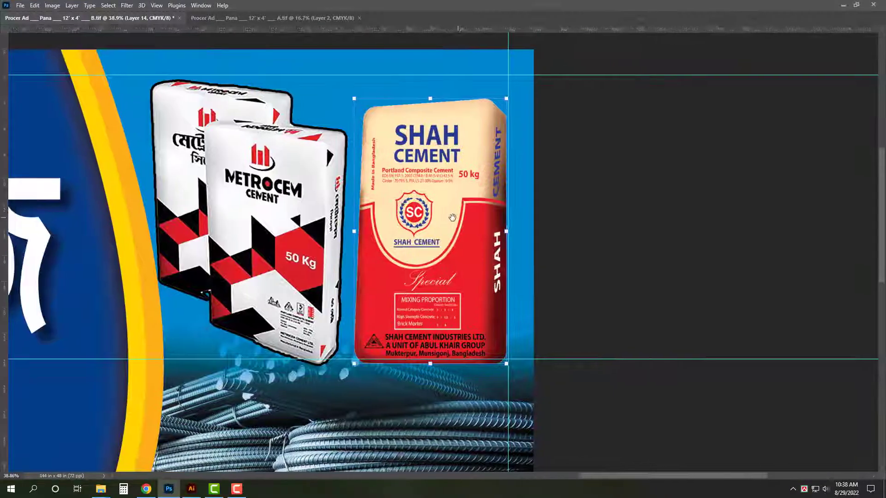
key(Tab)
Clear the black outline layer style from the Metrocem bags layer
click(272, 233)
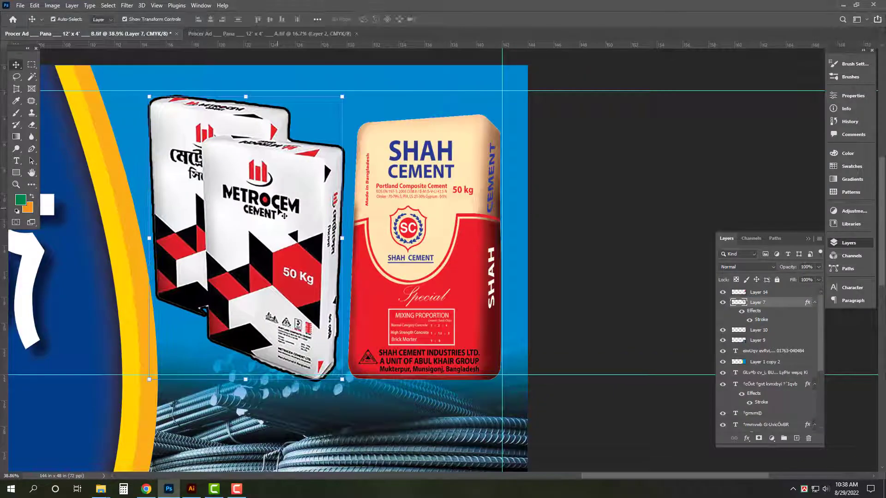
right_click(799, 305)
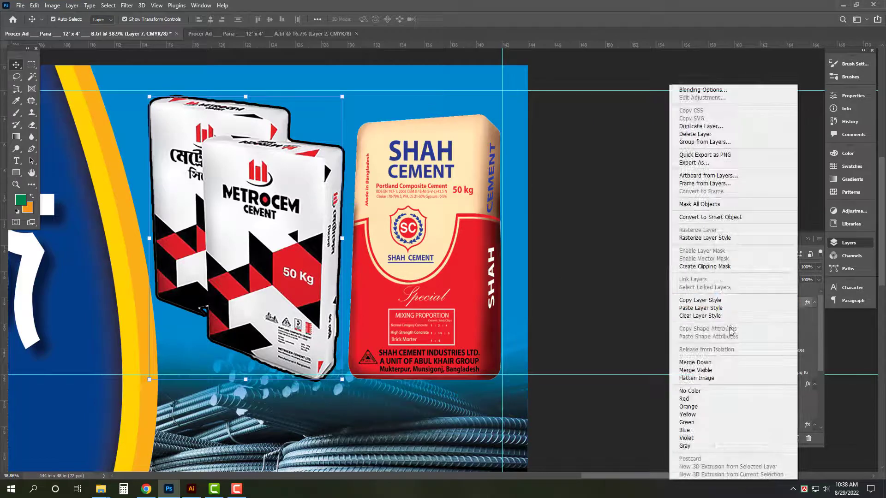
click(738, 315)
Give the Shah Cement bag a drop shadow with distance 40 px and 64% opacity
click(383, 234)
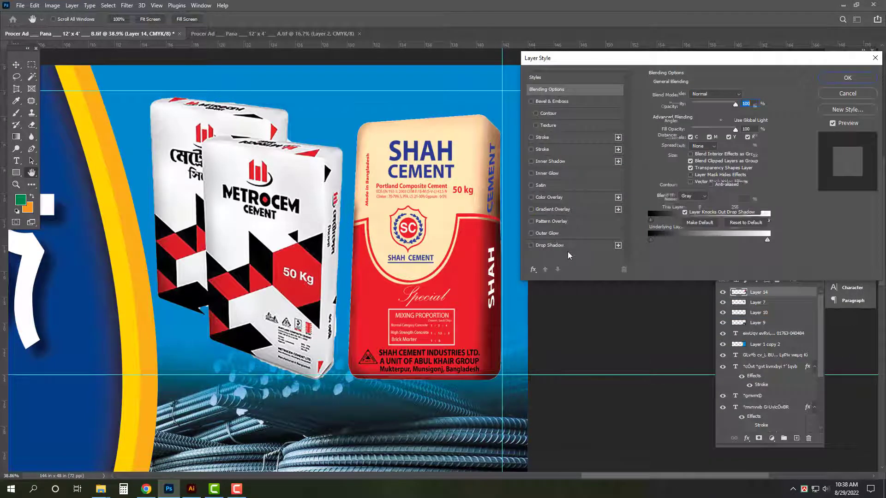
click(567, 246)
mouse_move(711, 136)
mouse_down()
mouse_move(698, 145)
mouse_move(683, 136)
mouse_up()
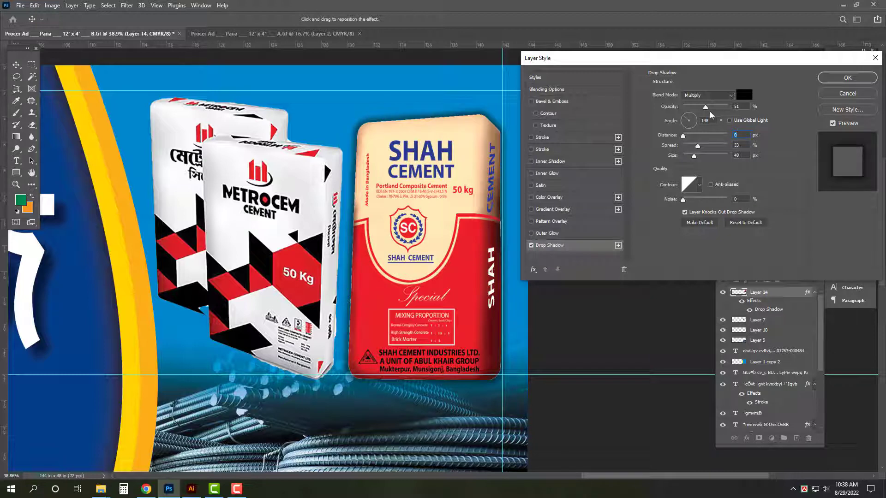
drag(711, 109, 712, 108)
key(Return)
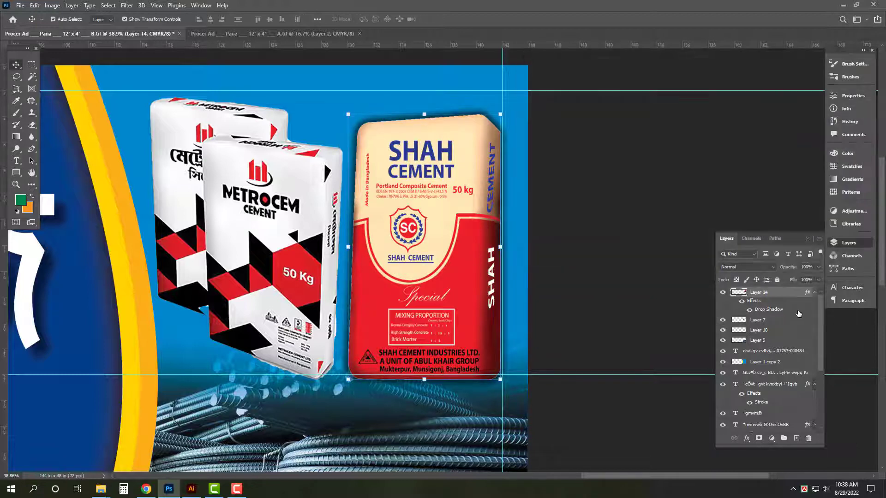
Copy the Shah bag's drop shadow style and paste it onto the Metrocem bags layer
right_click(792, 299)
click(756, 321)
click(784, 320)
right_click(797, 323)
click(756, 306)
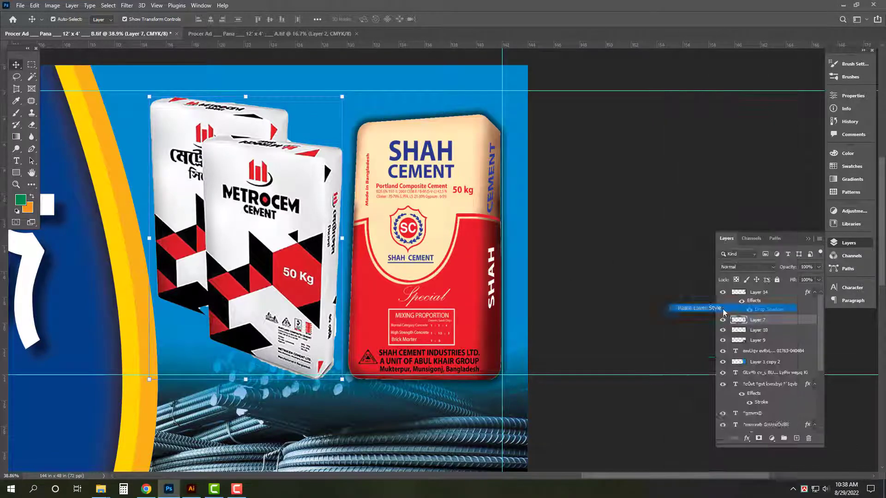
click(665, 159)
Fit the banner in view, hide the panels, then save and close the blue B banner
key(ctrl+0)
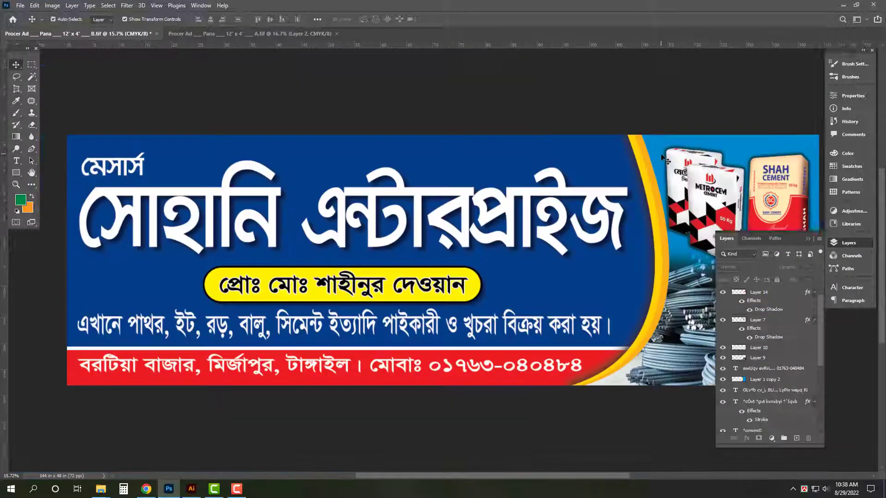
key(Tab)
key(ctrl+s)
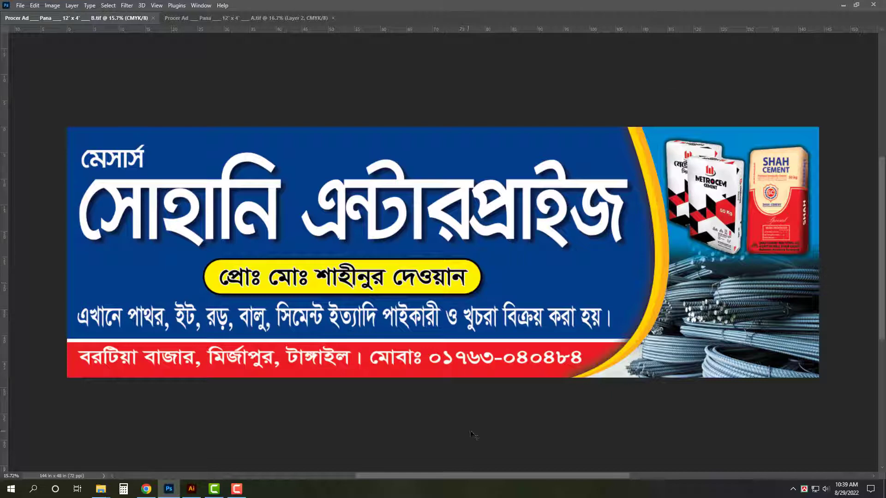
key(ctrl+w)
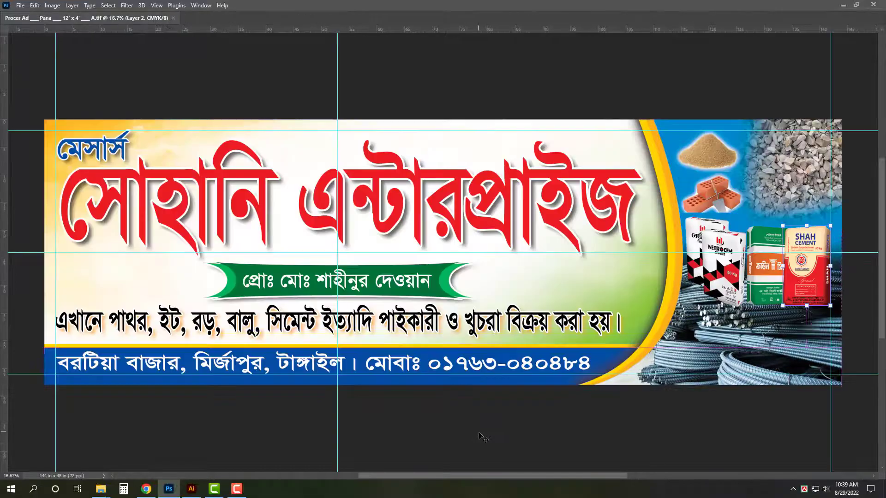